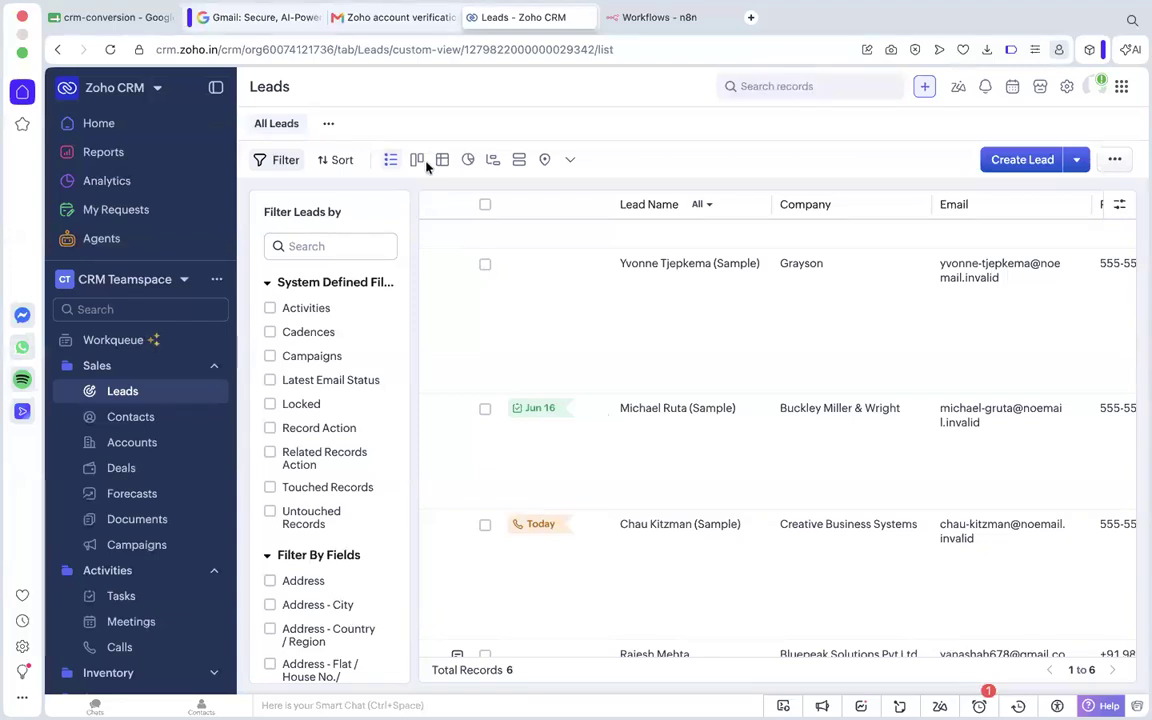
Look through the Zoho CRM leads, examining their names, companies, emails and description notes.
scroll(436, 364, up, 3)
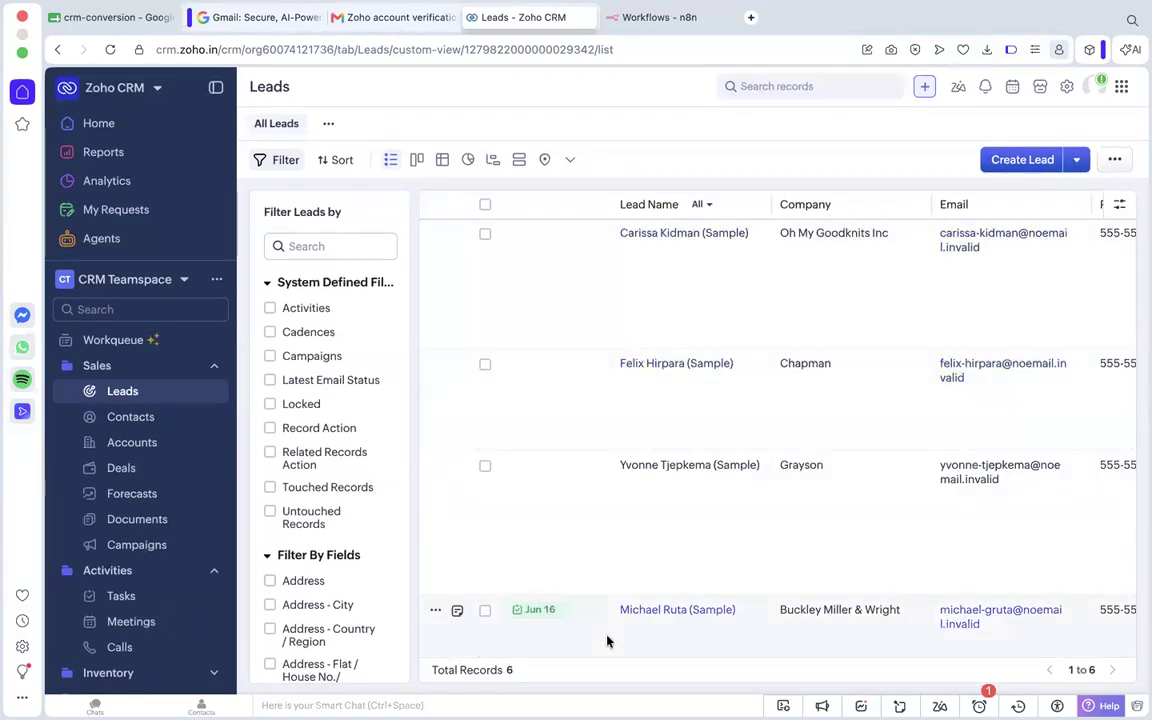
click(668, 18)
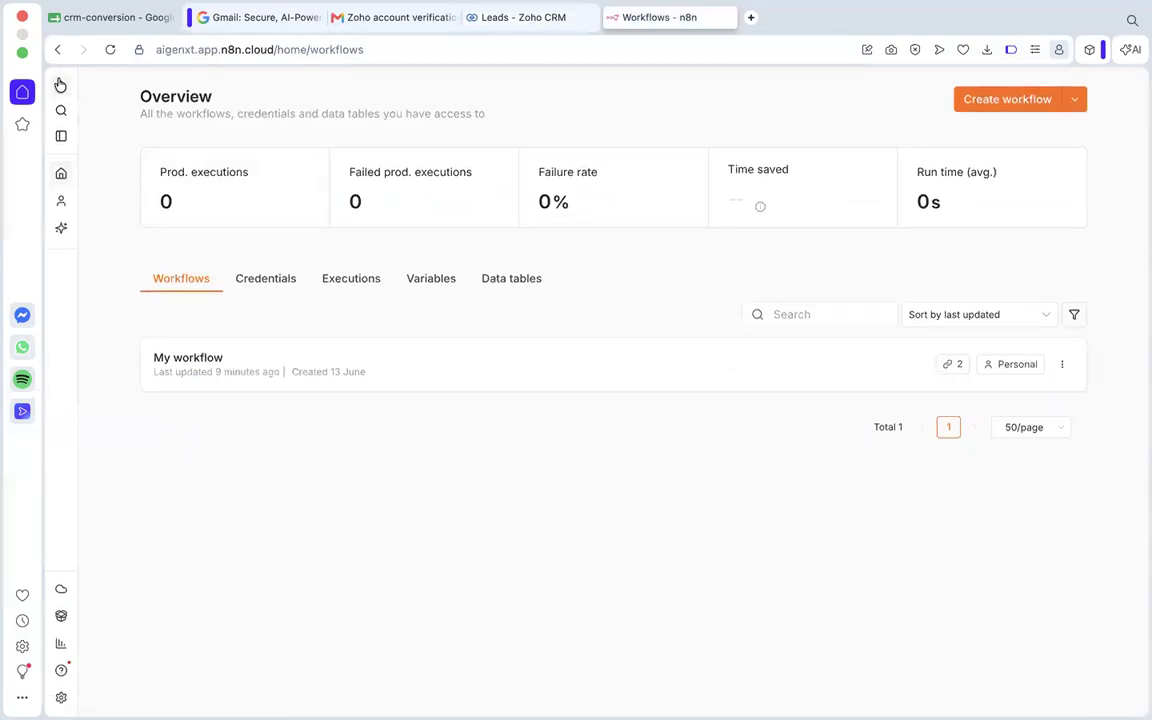
click(521, 26)
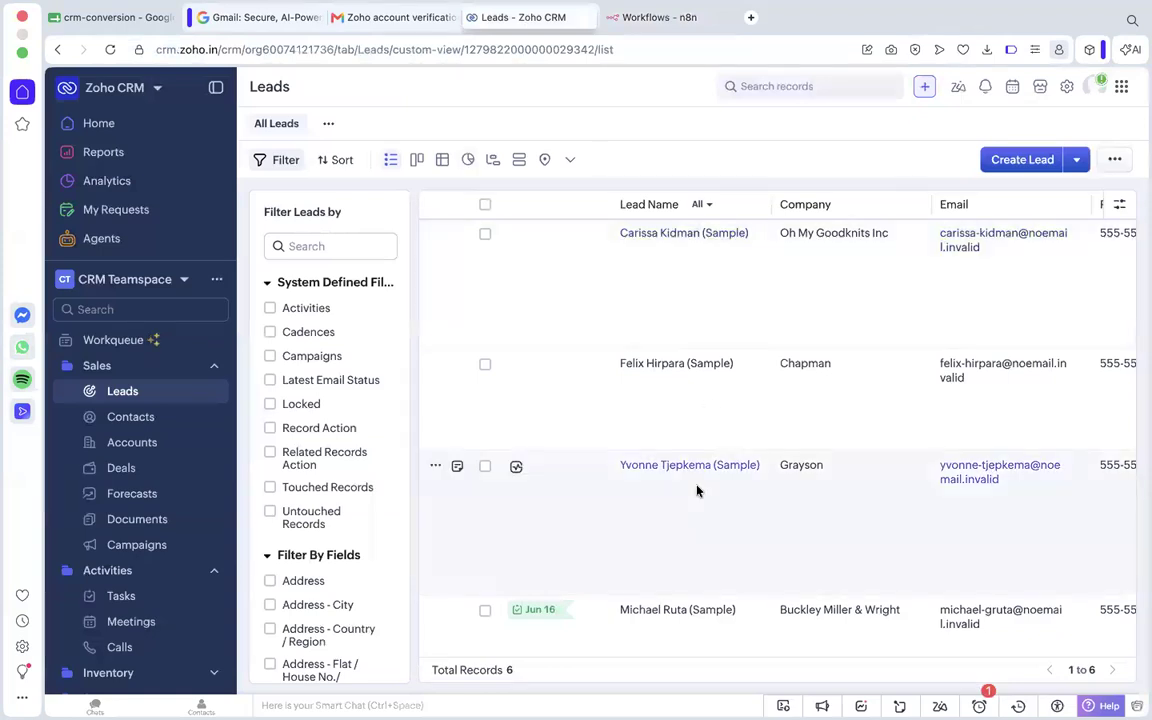
scroll(697, 490, down, 5)
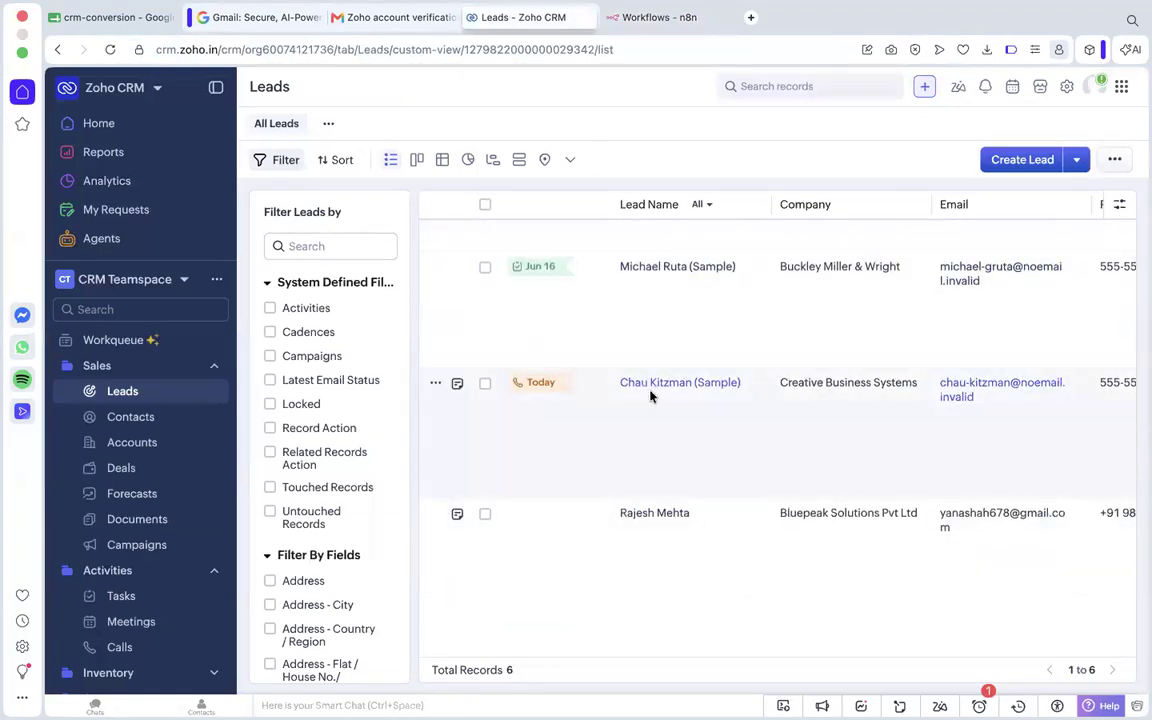
scroll(650, 396, up, 5)
scroll(733, 247, right, 3)
scroll(733, 247, right, 5)
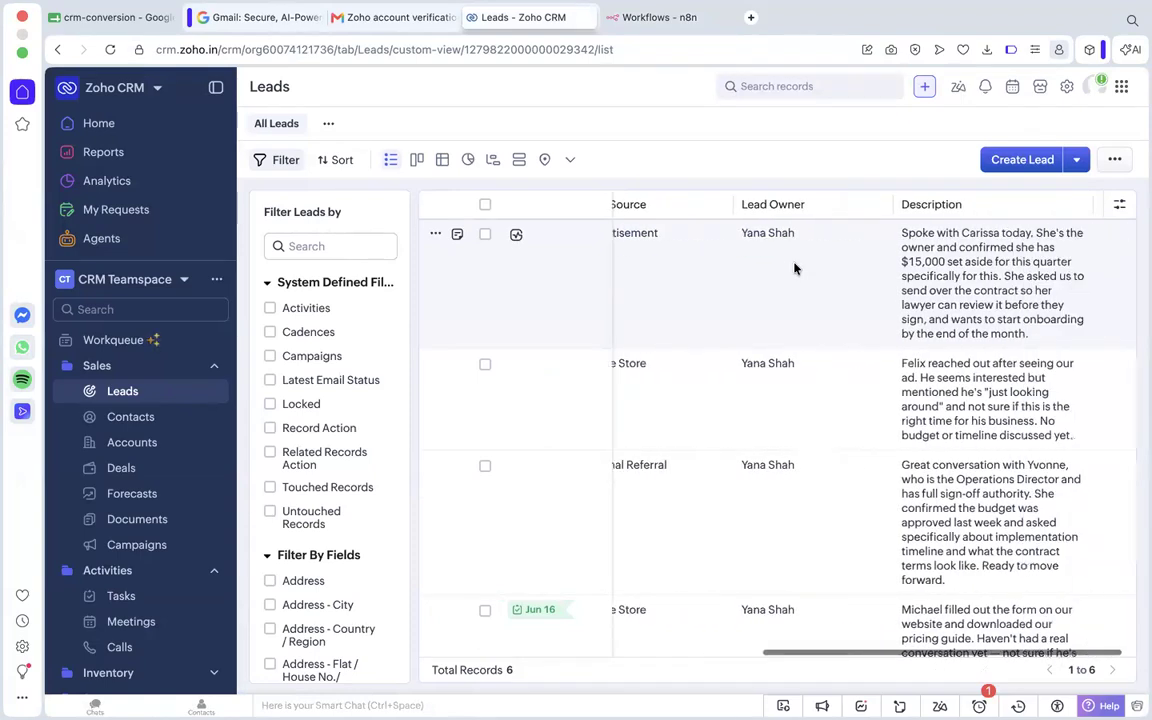
scroll(880, 415, down, 5)
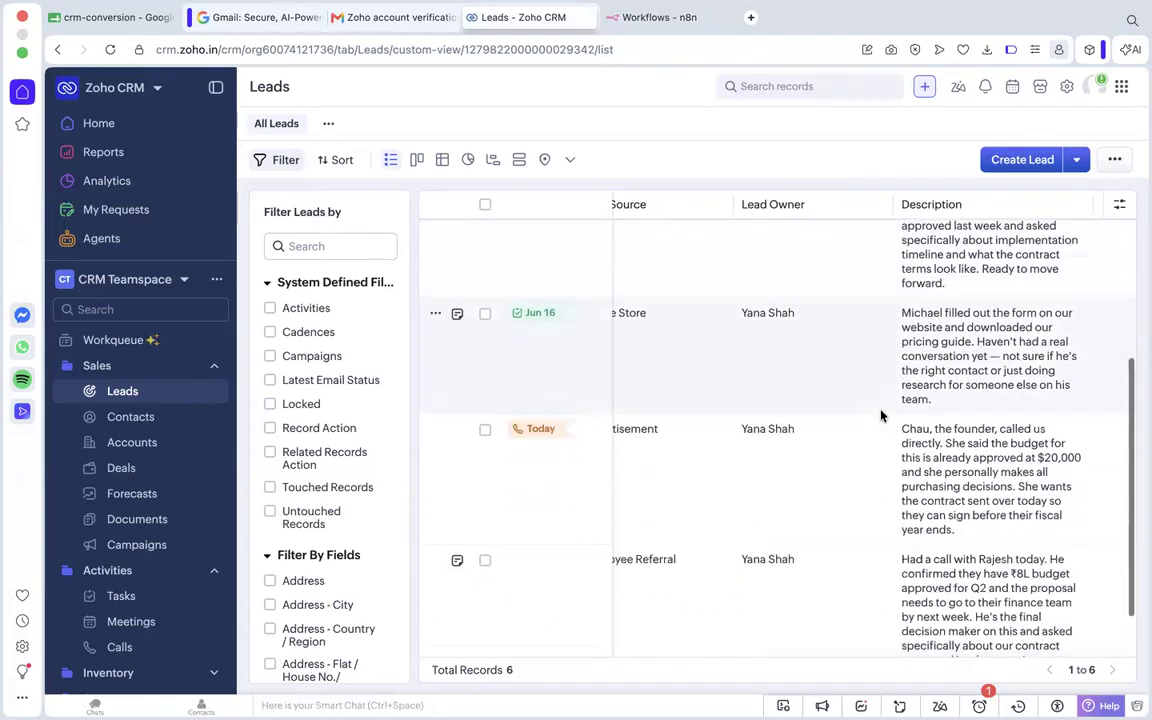
scroll(880, 415, up, 5)
scroll(880, 415, left, 8)
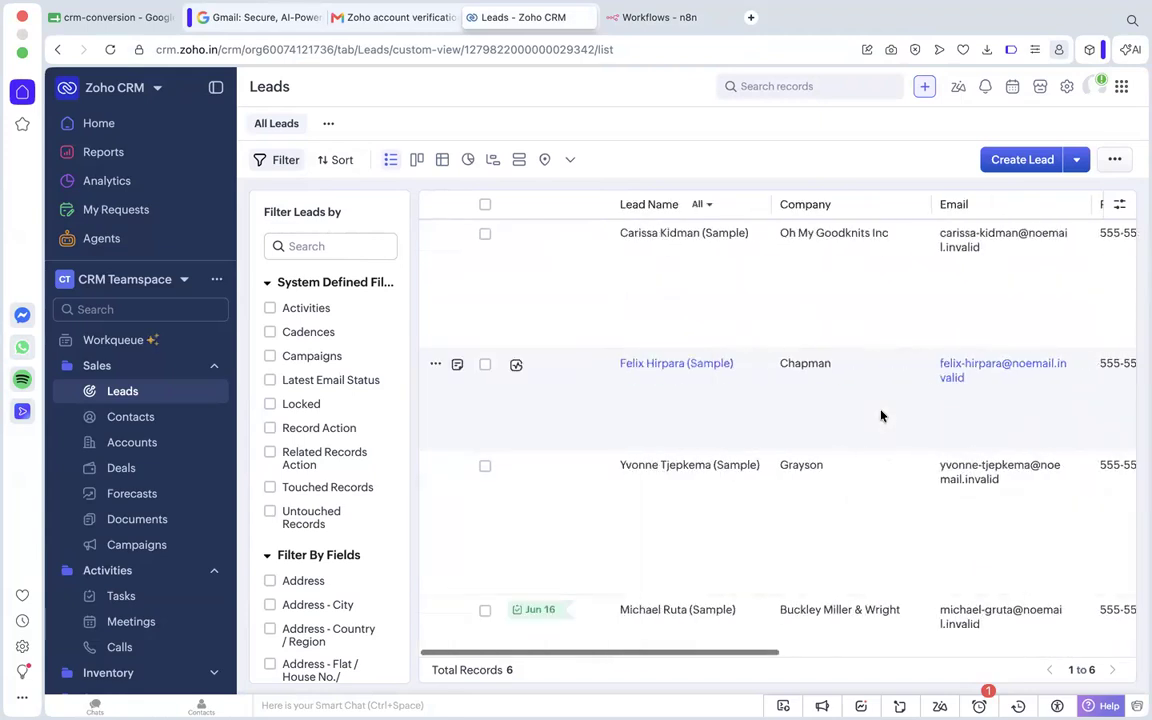
scroll(745, 455, down, 5)
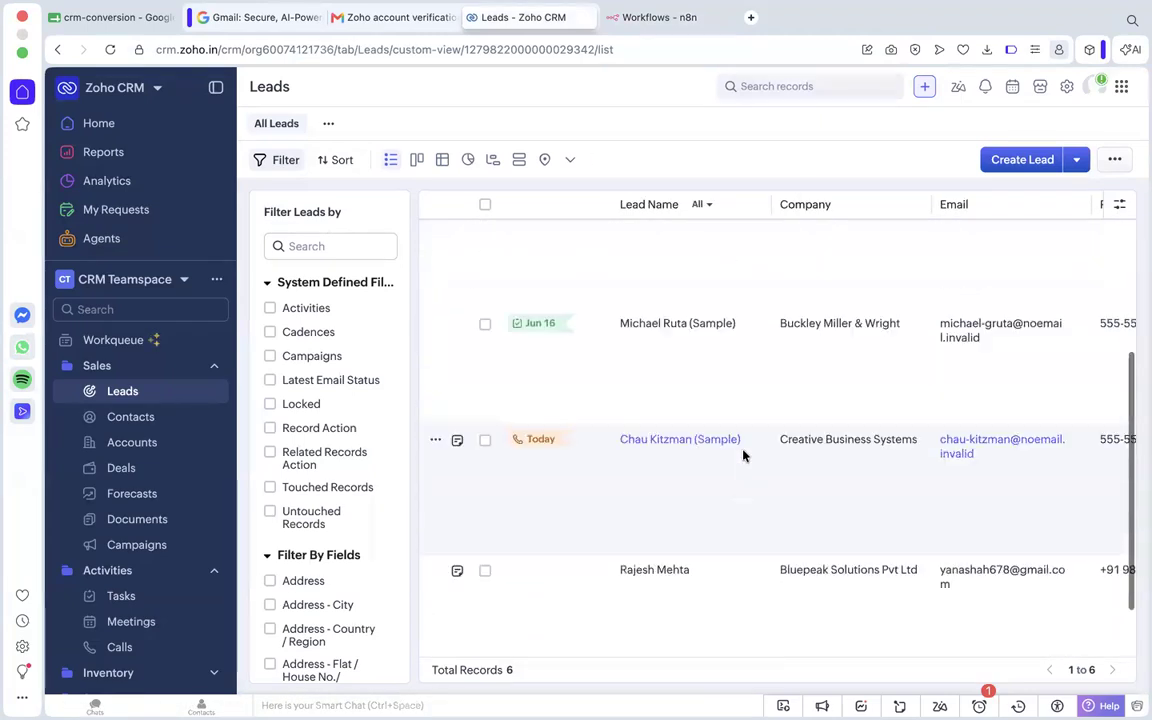
scroll(743, 455, up, 5)
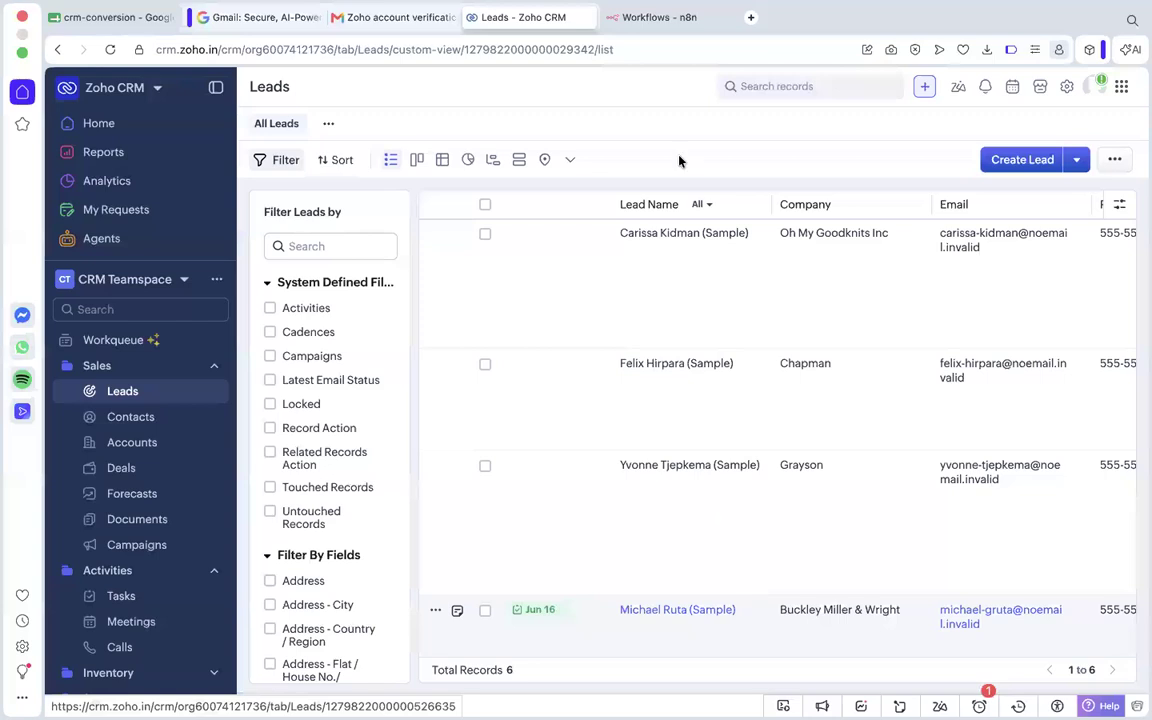
Switch to n8n and create a new workflow that starts with a manual trigger.
click(625, 18)
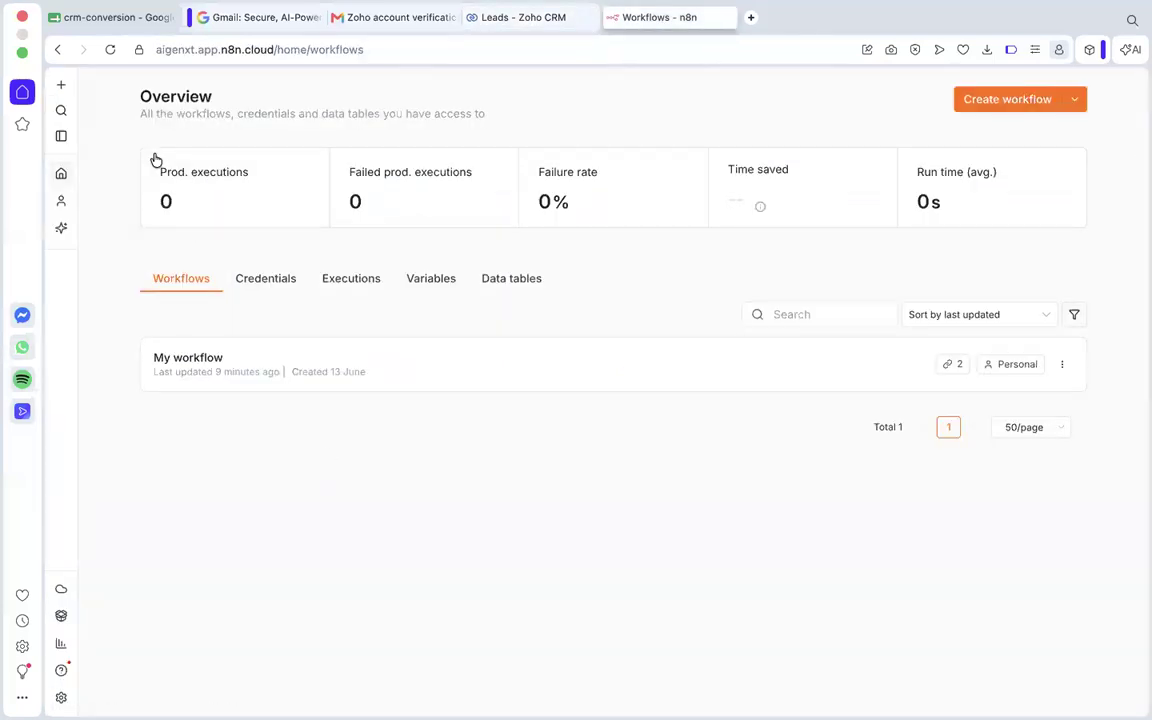
click(61, 84)
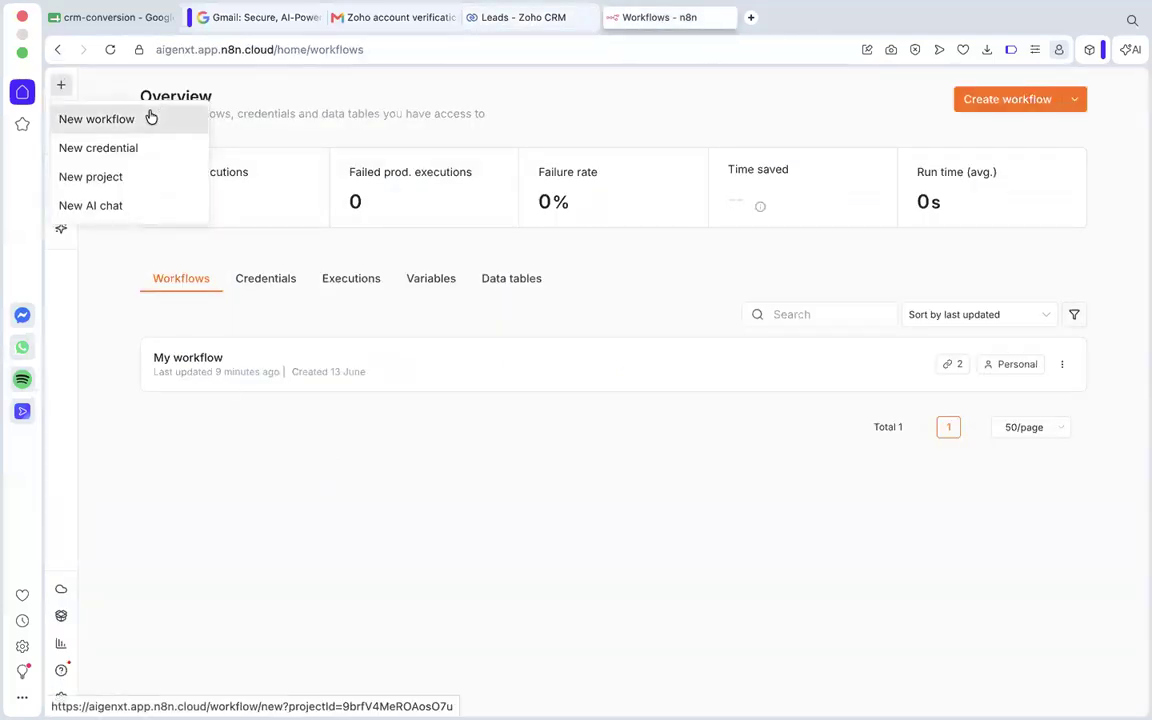
click(150, 118)
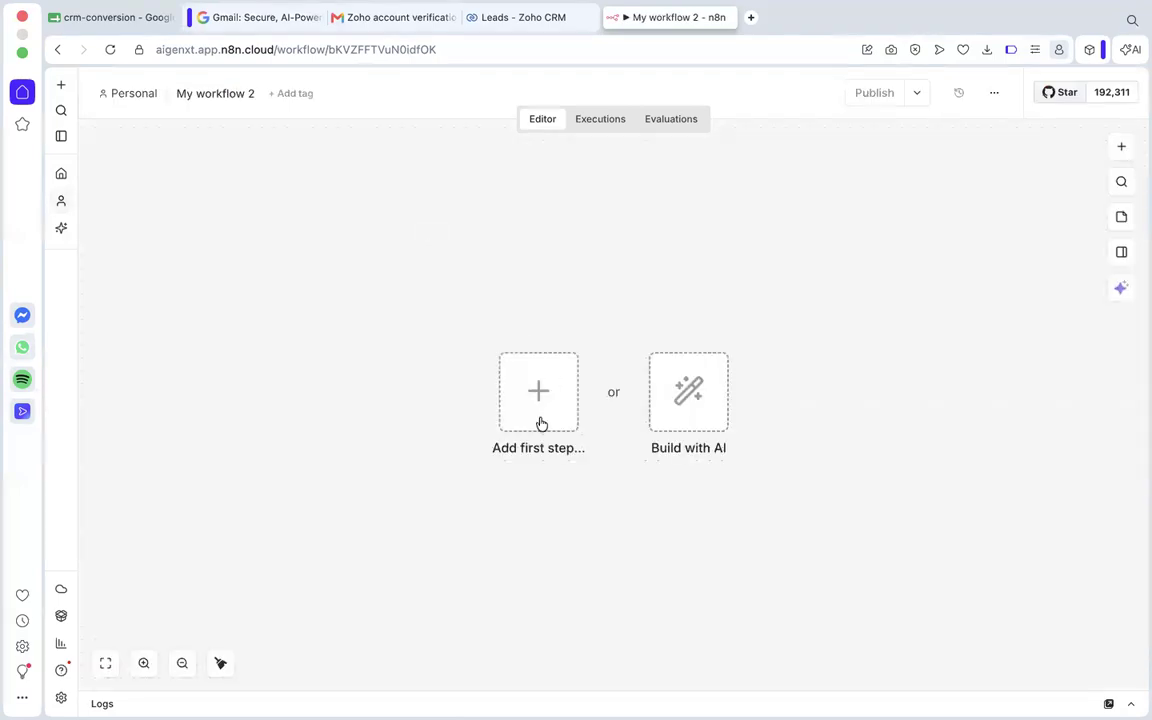
click(538, 400)
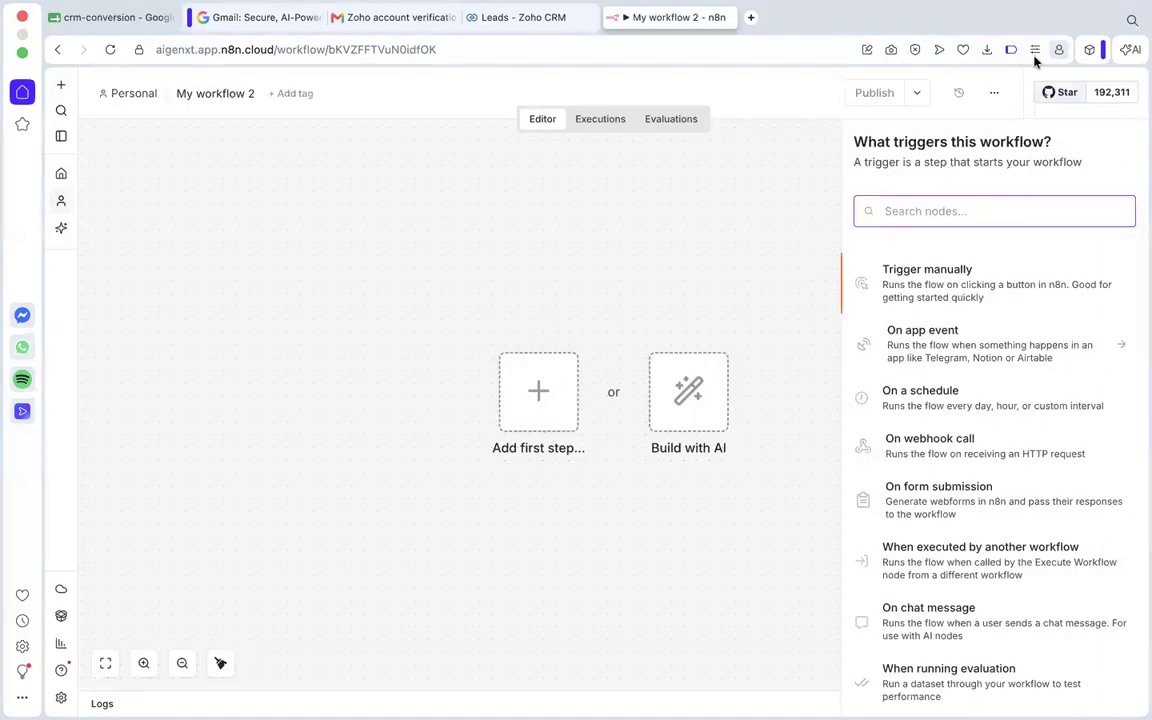
click(937, 263)
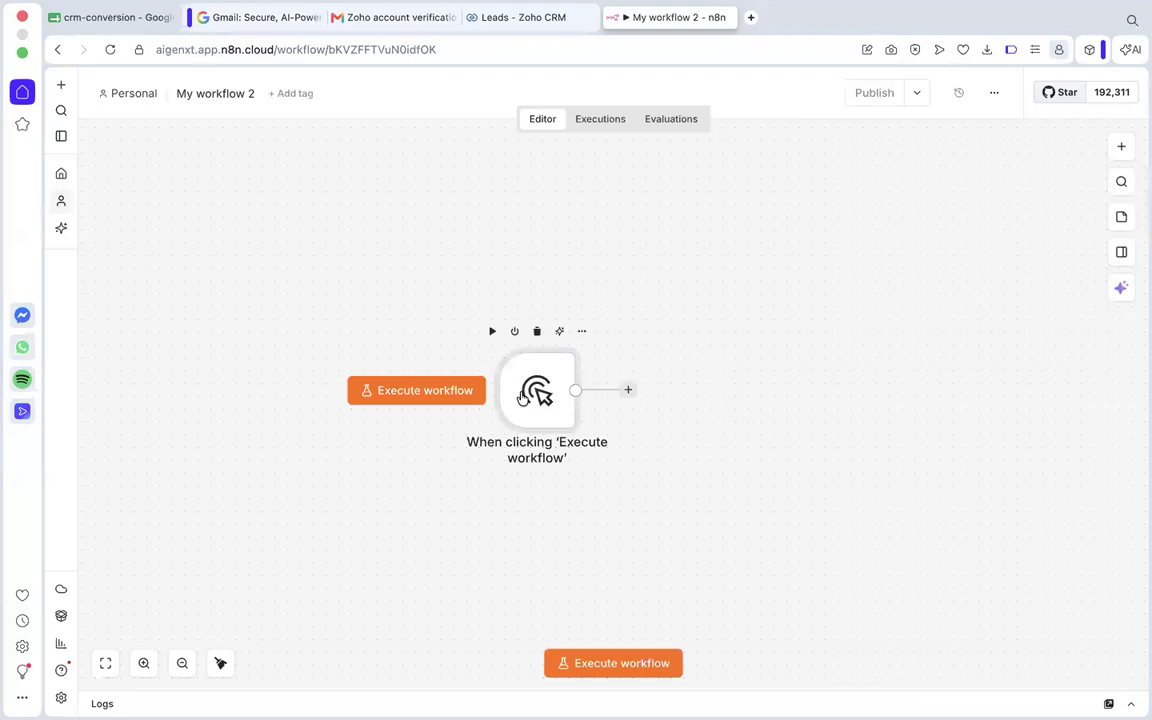
click(424, 368)
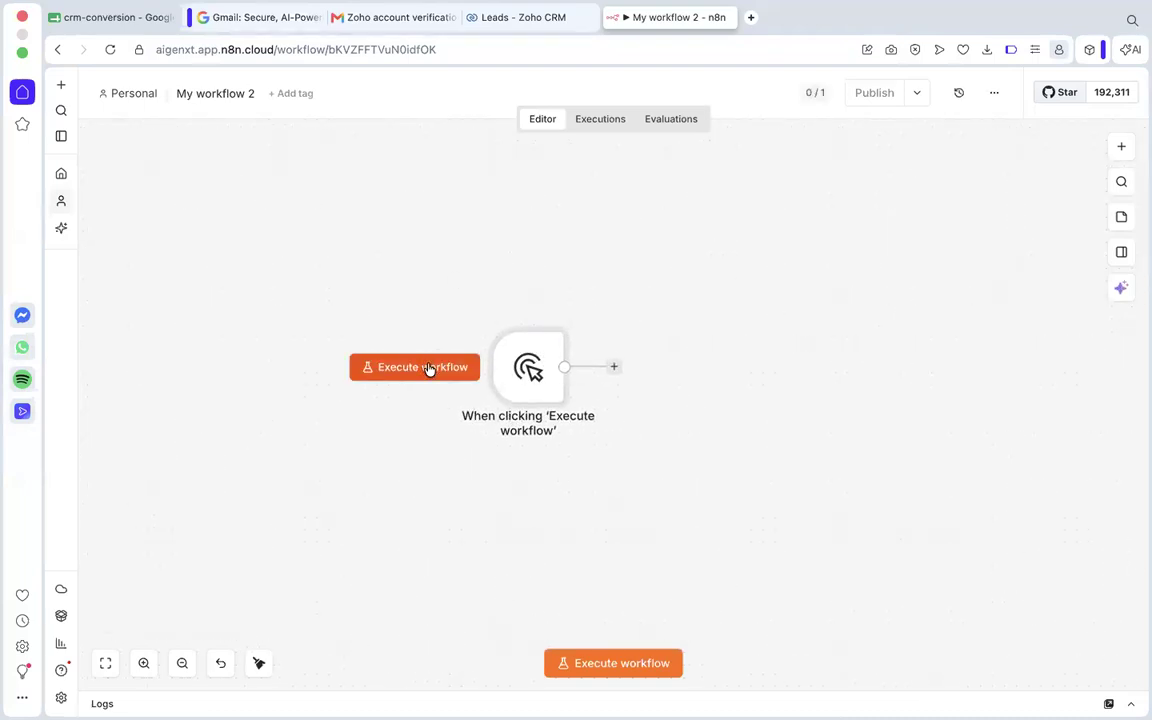
Add a Zoho CRM node with the Get many leads action after the manual trigger.
mouse_move(530, 370)
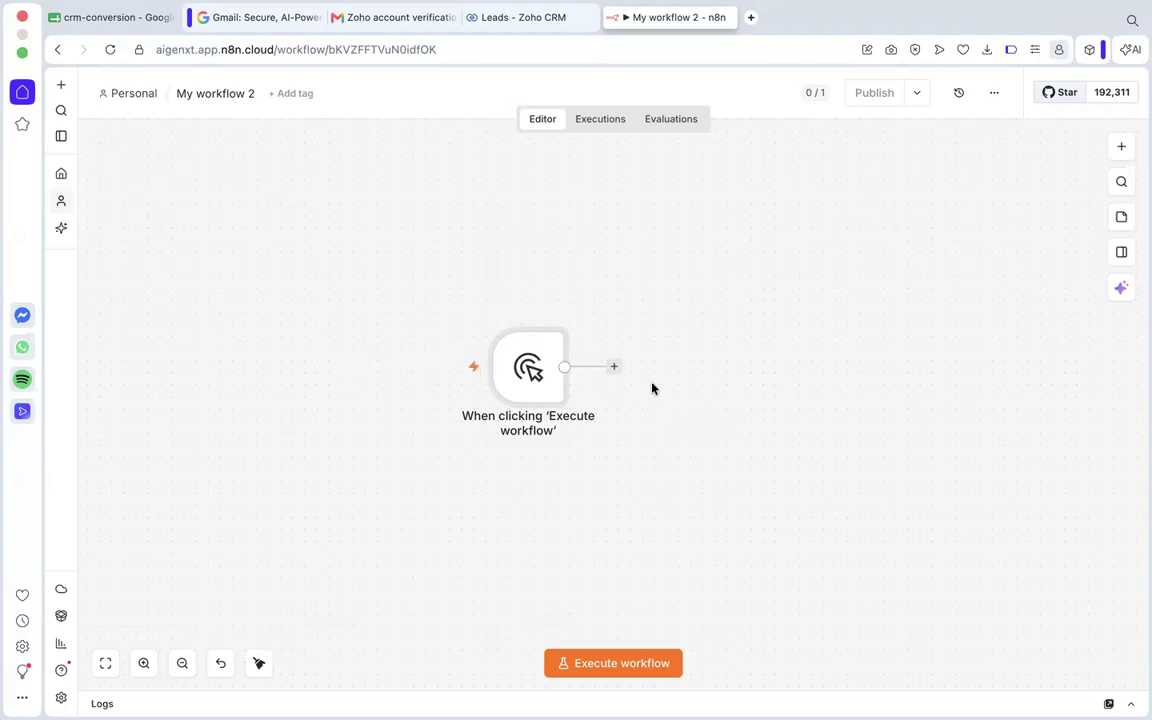
click(614, 366)
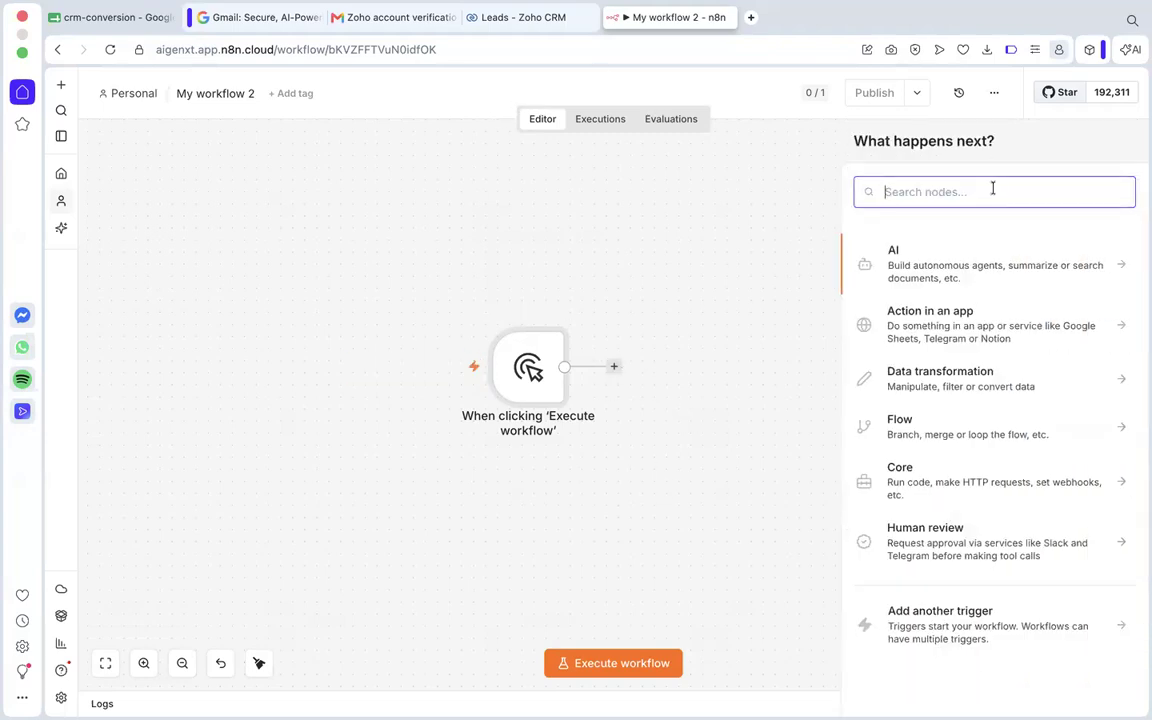
text(z)
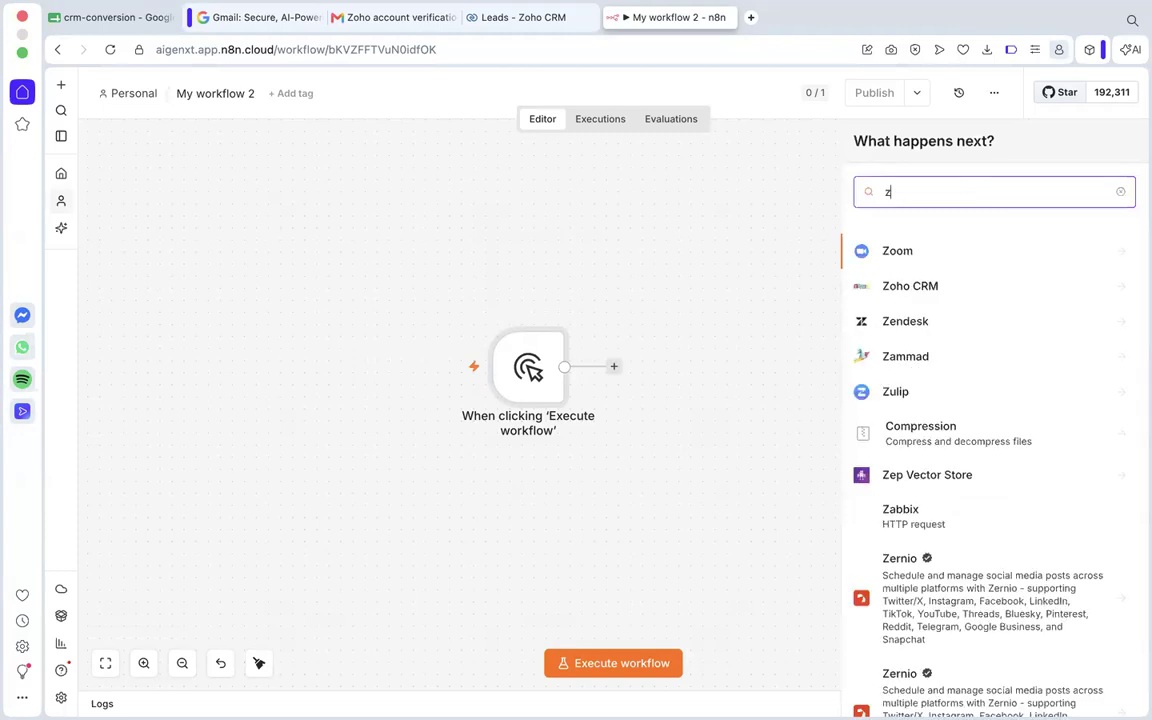
text(oho)
click(907, 254)
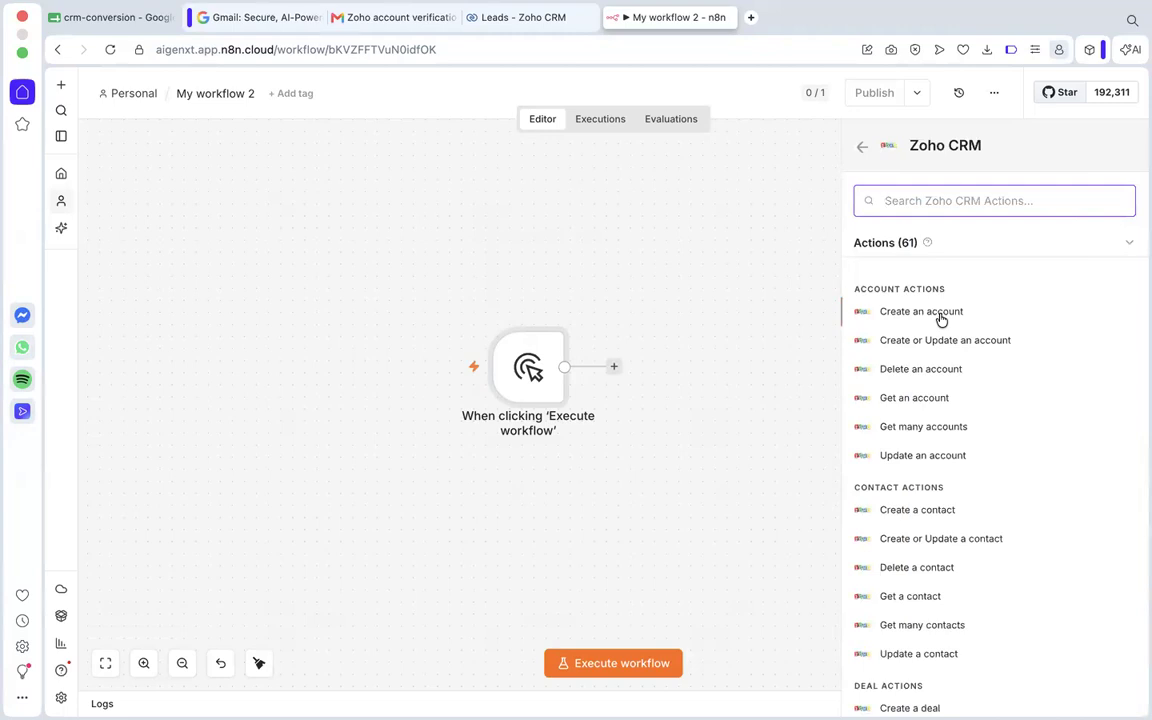
text(get )
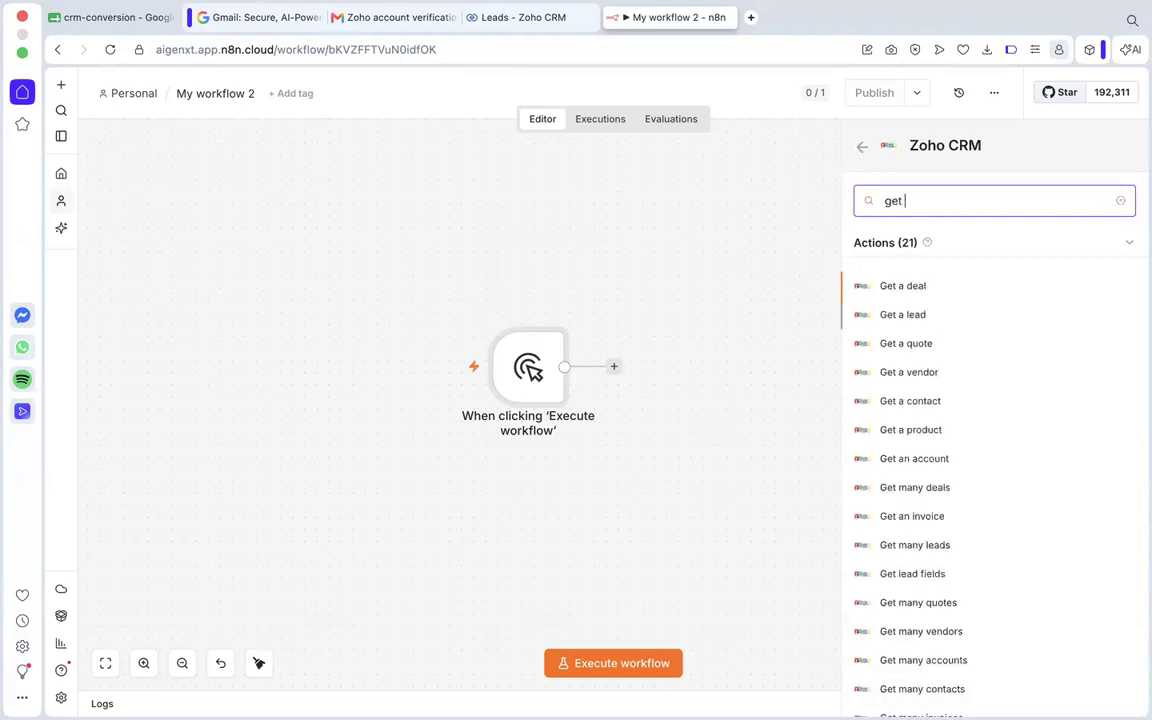
text(many)
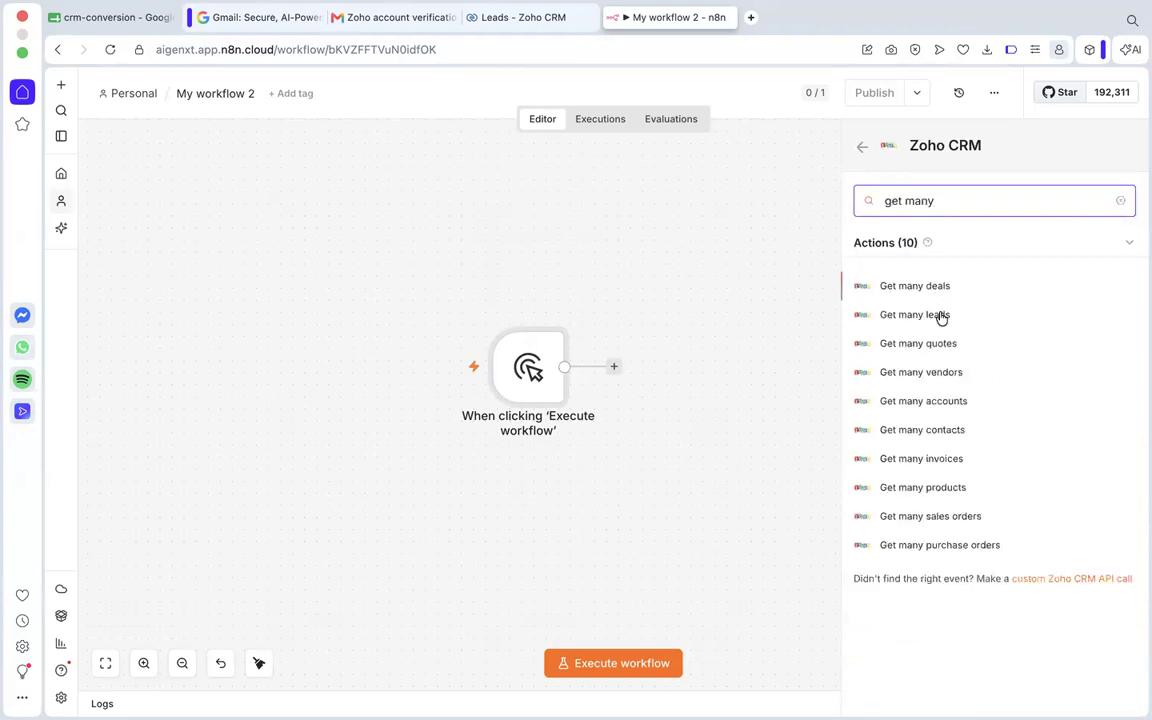
click(940, 316)
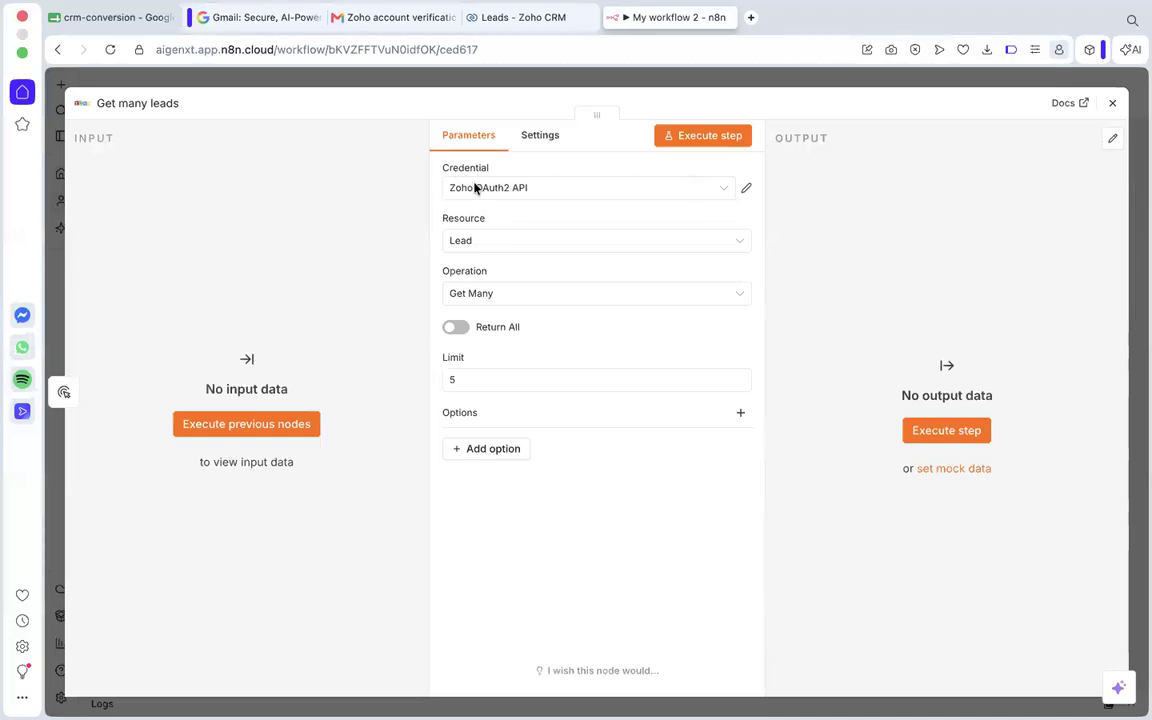
click(746, 189)
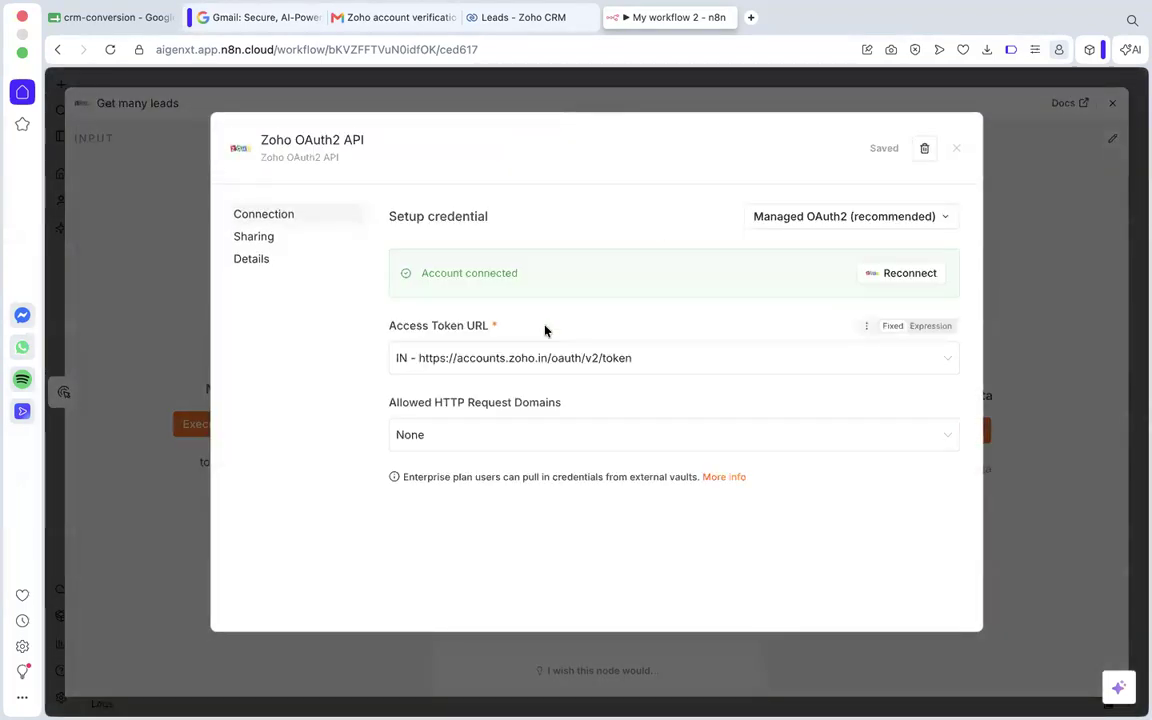
click(499, 370)
click(471, 488)
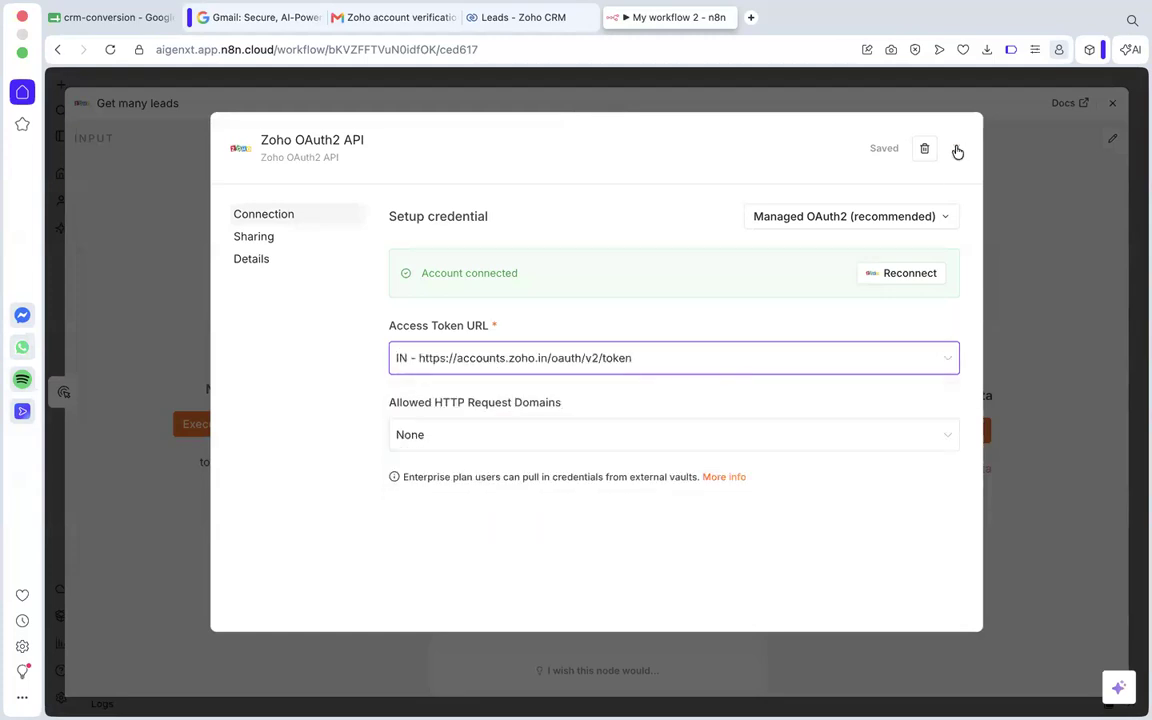
click(956, 148)
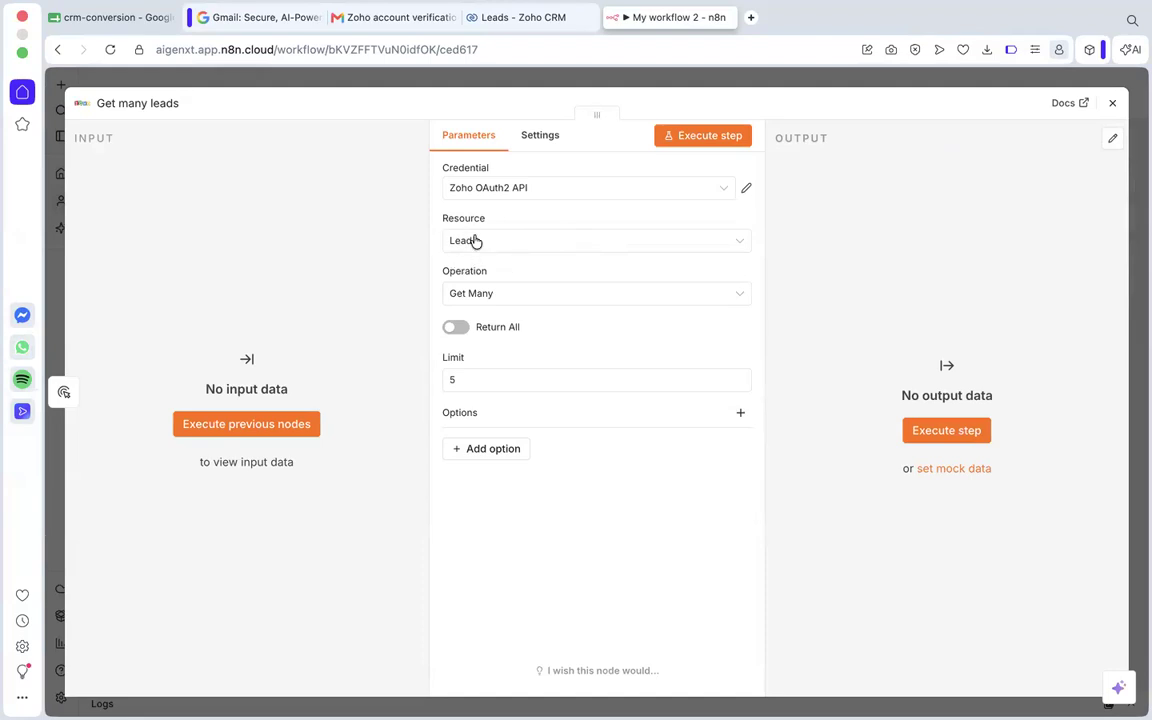
Enable Return All for the Get many leads node and execute the step.
click(456, 329)
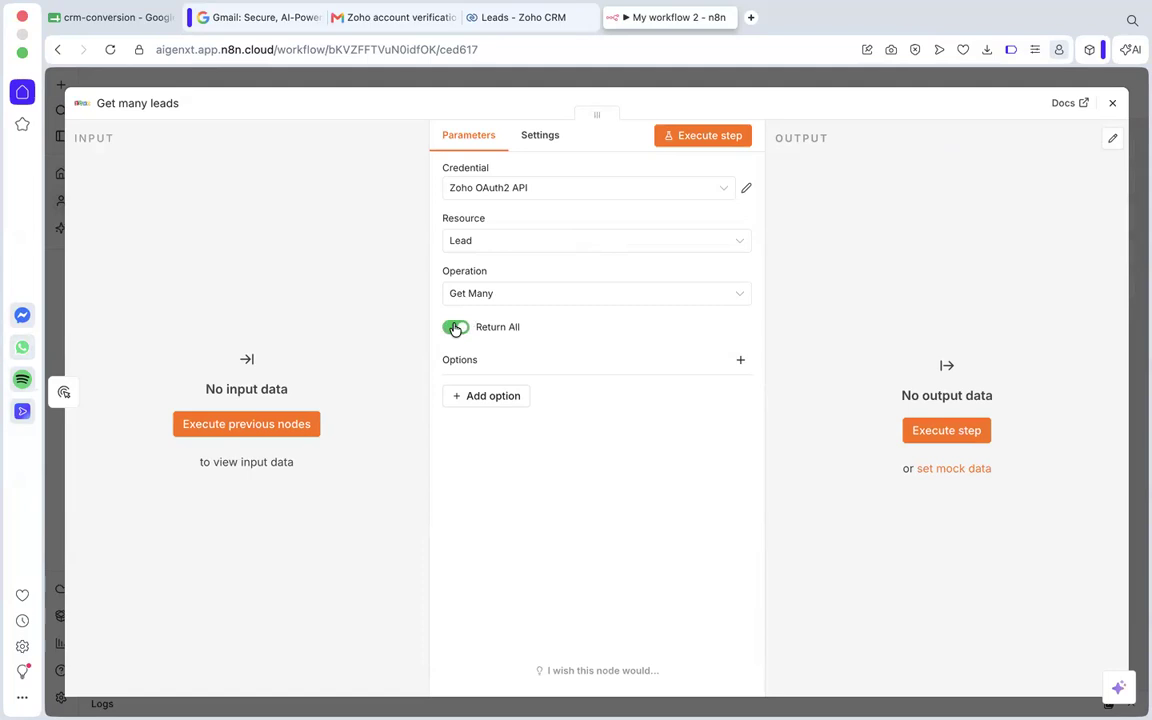
click(455, 328)
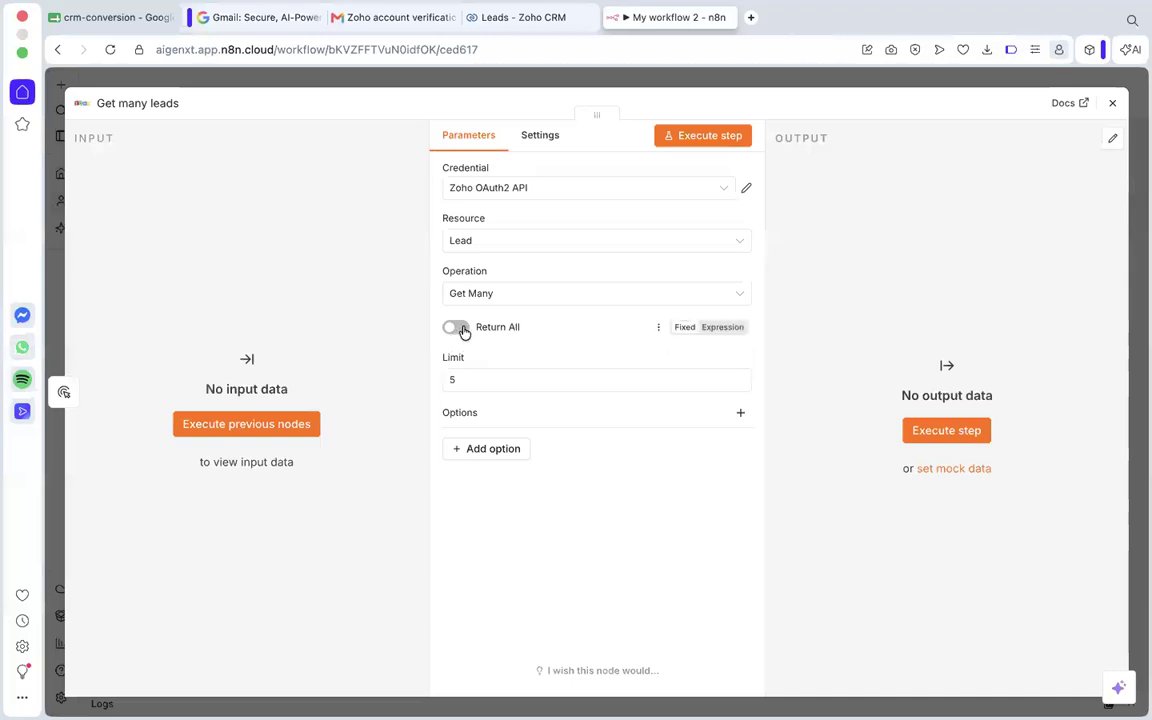
click(457, 328)
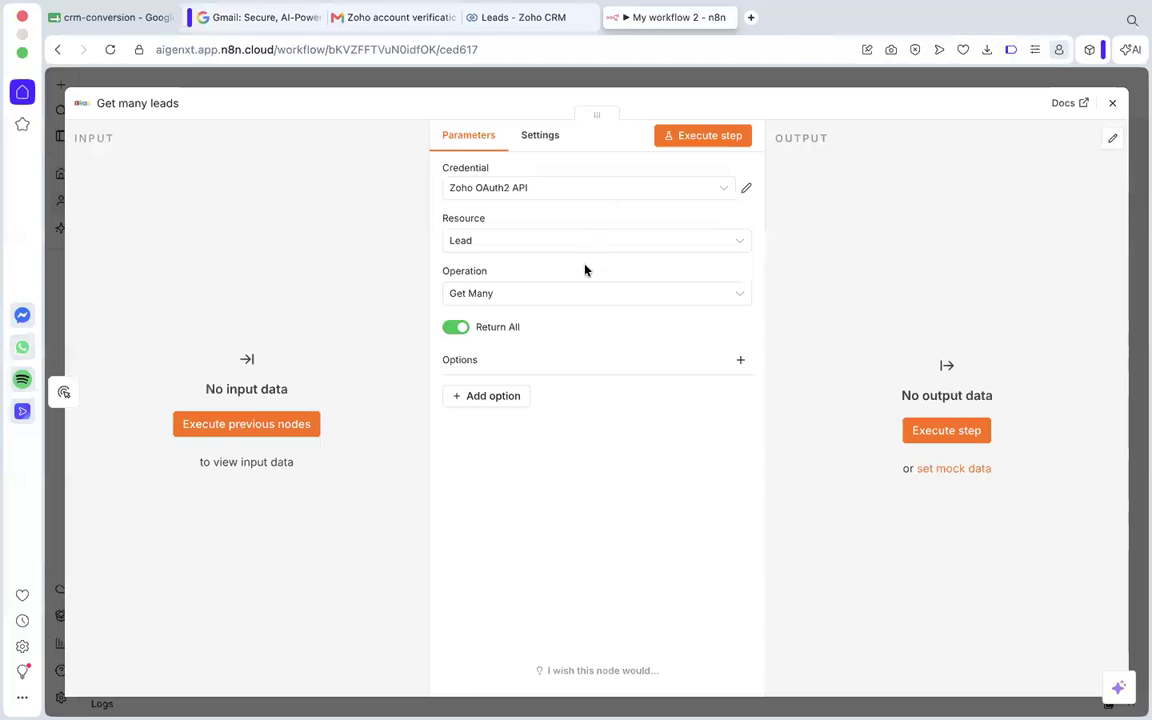
click(719, 140)
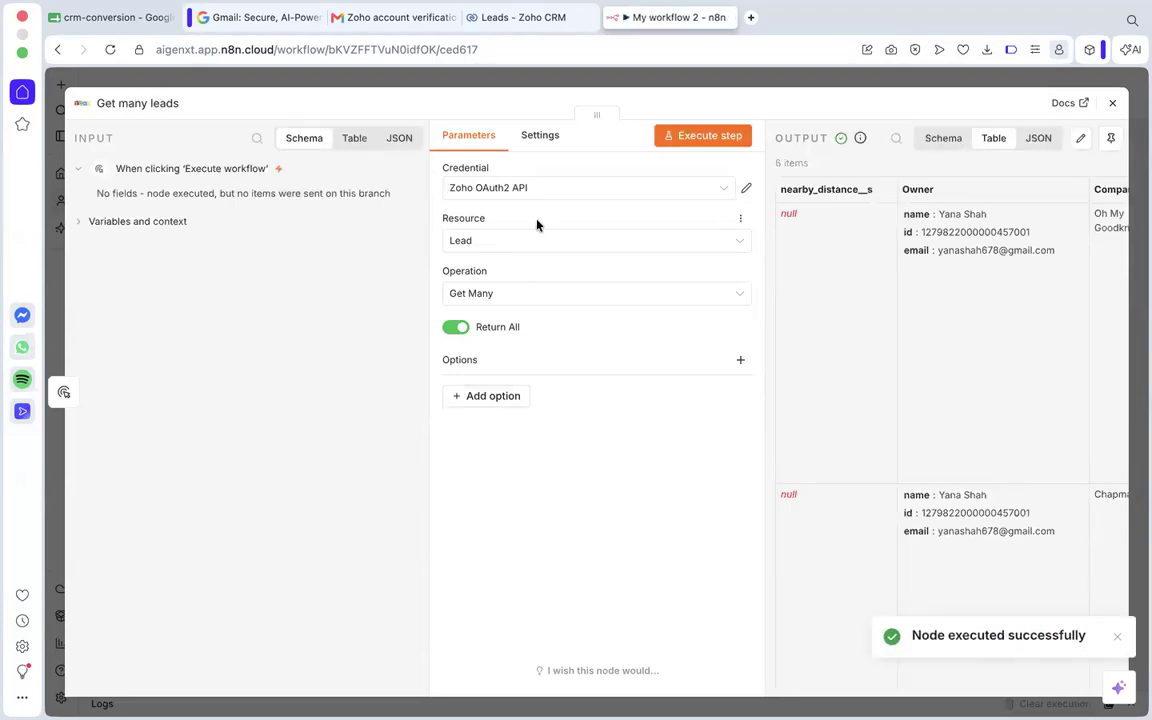
Examine the lead records and field columns returned in the Get many leads output table.
scroll(910, 355, right, 3)
scroll(910, 355, left, 3)
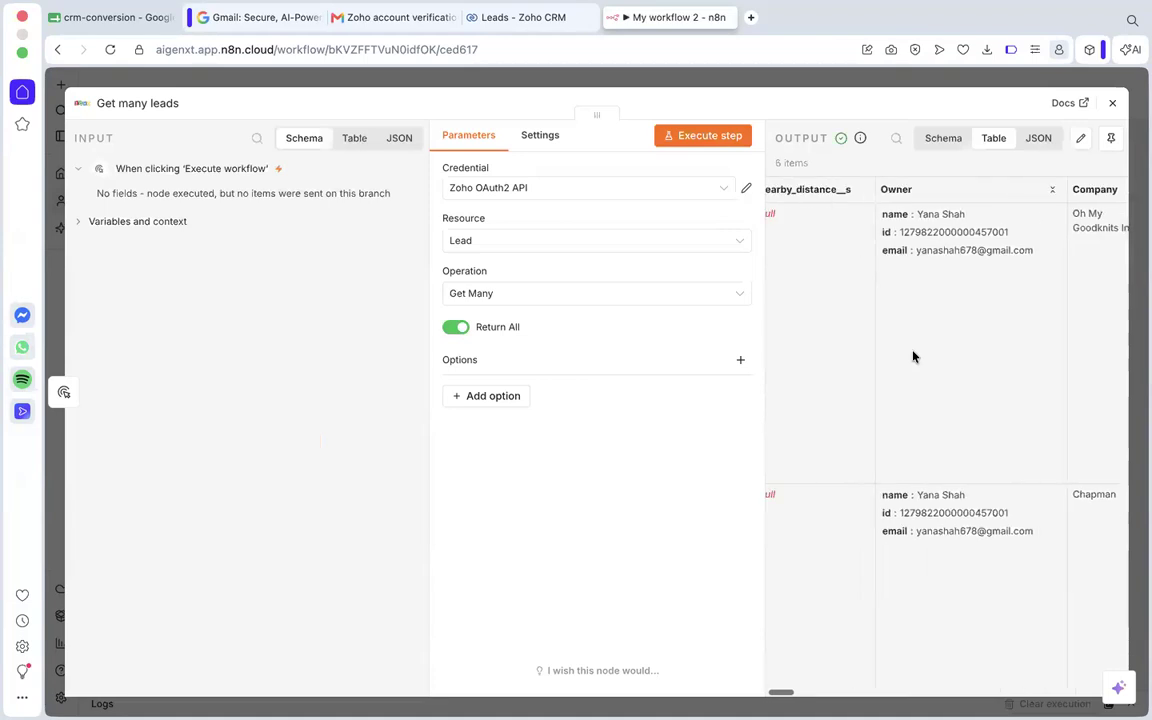
scroll(937, 431, down, 10)
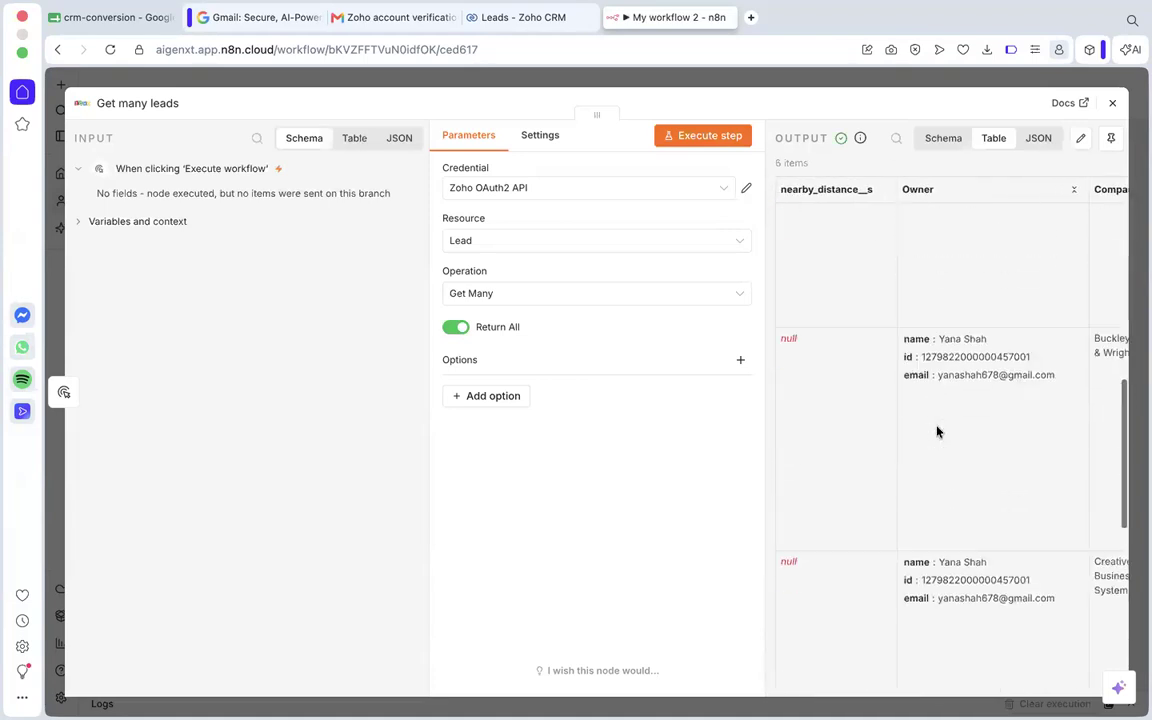
scroll(937, 431, up, 10)
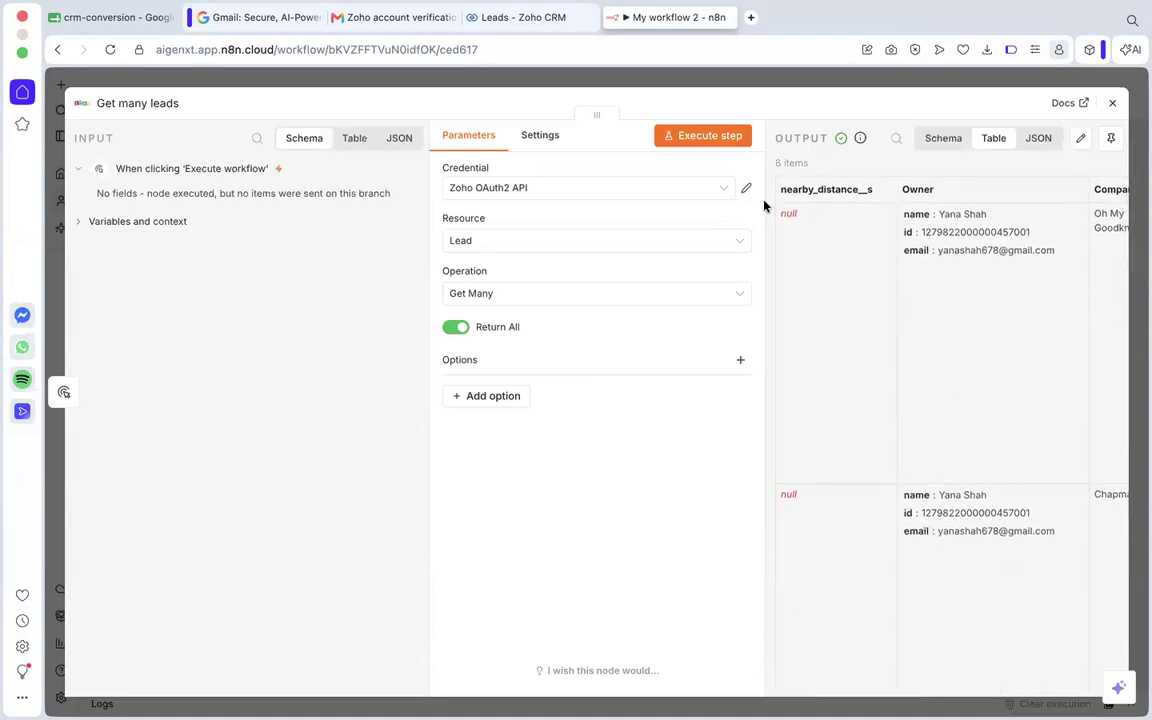
scroll(941, 247, right, 2)
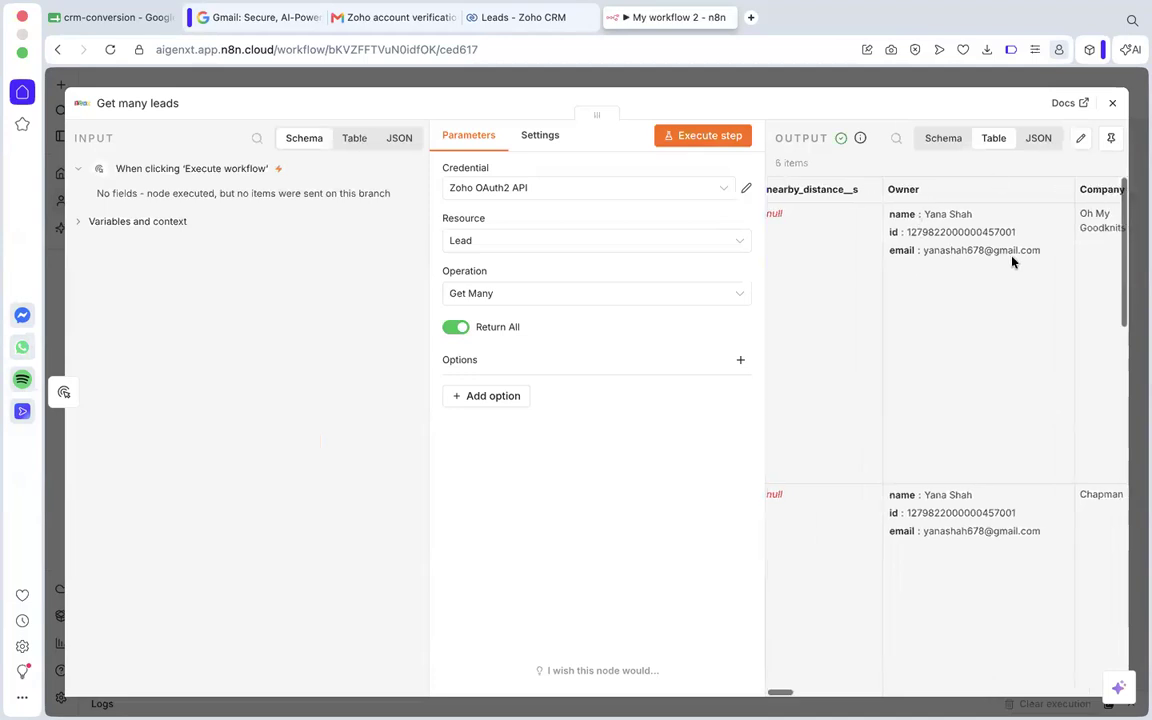
scroll(990, 238, right, 5)
scroll(933, 330, down, 3)
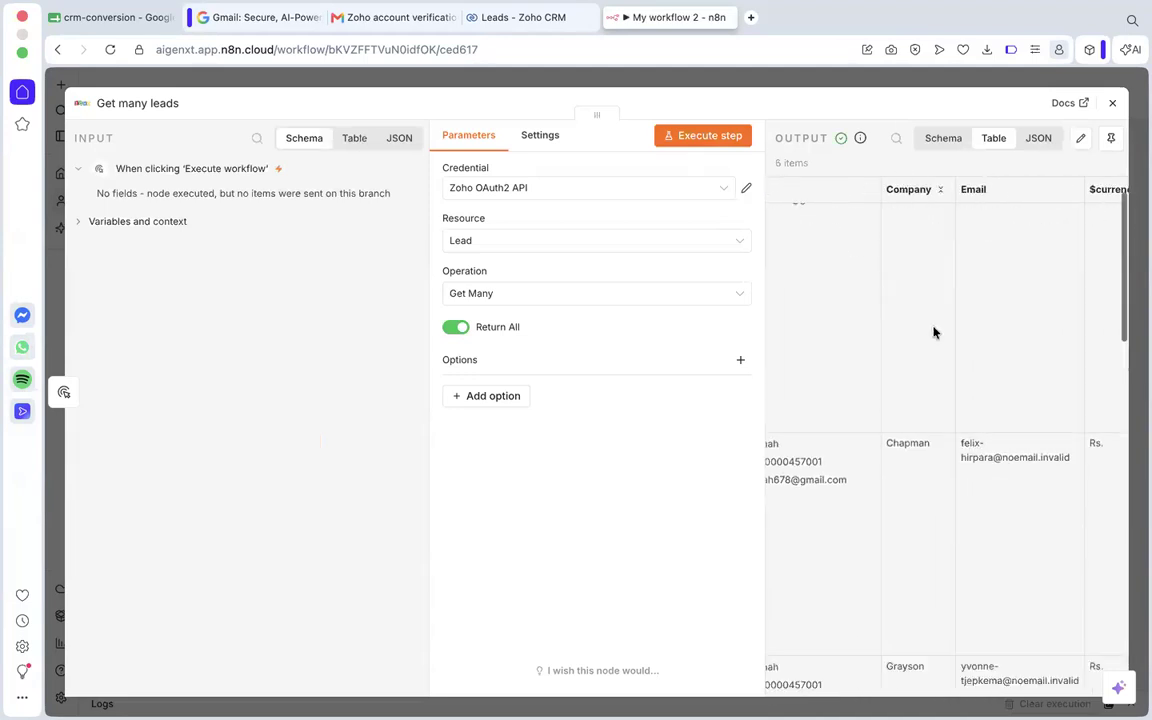
scroll(1010, 310, down, 3)
scroll(1016, 303, right, 5)
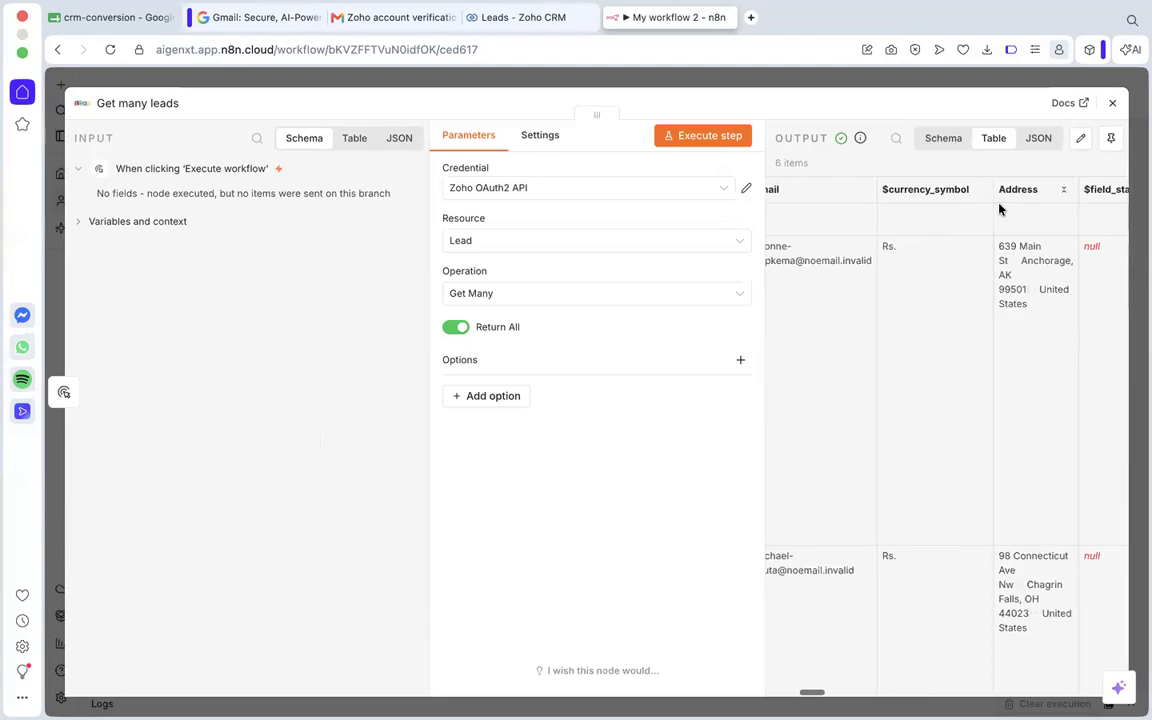
Examine the address, industry, ZIP code and city columns in the Get many leads output, and close the node.
scroll(1005, 279, up, 5)
scroll(1005, 279, right, 5)
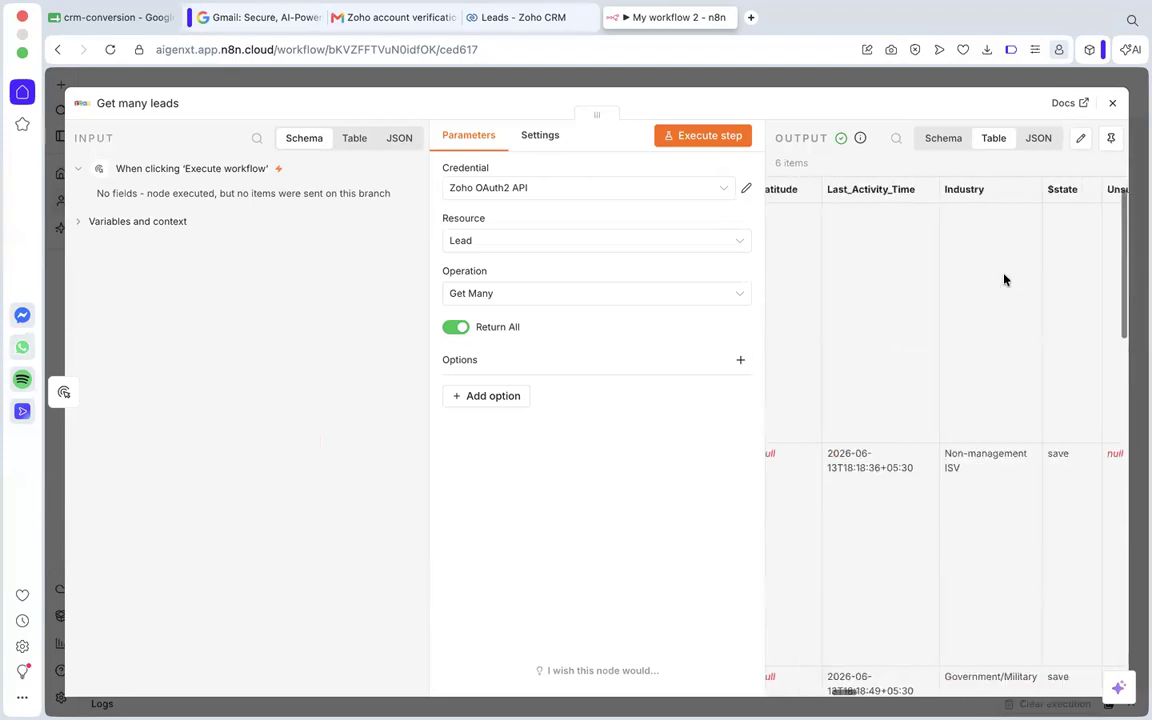
scroll(1005, 279, right, 10)
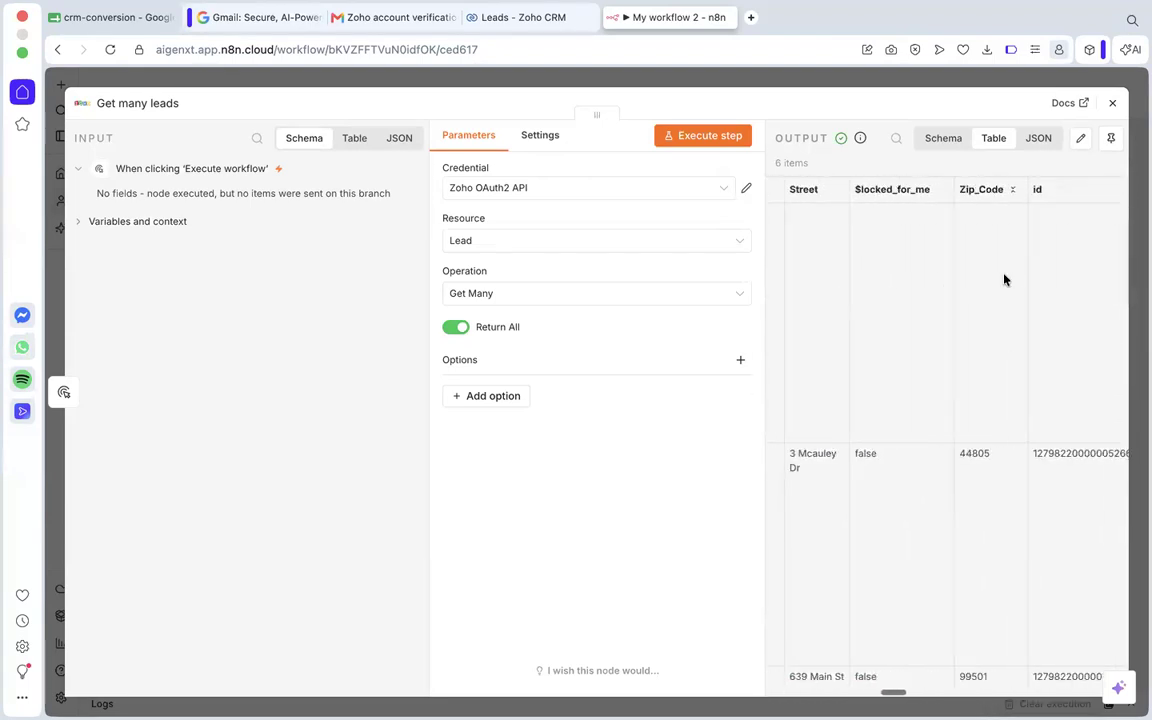
scroll(1005, 279, right, 8)
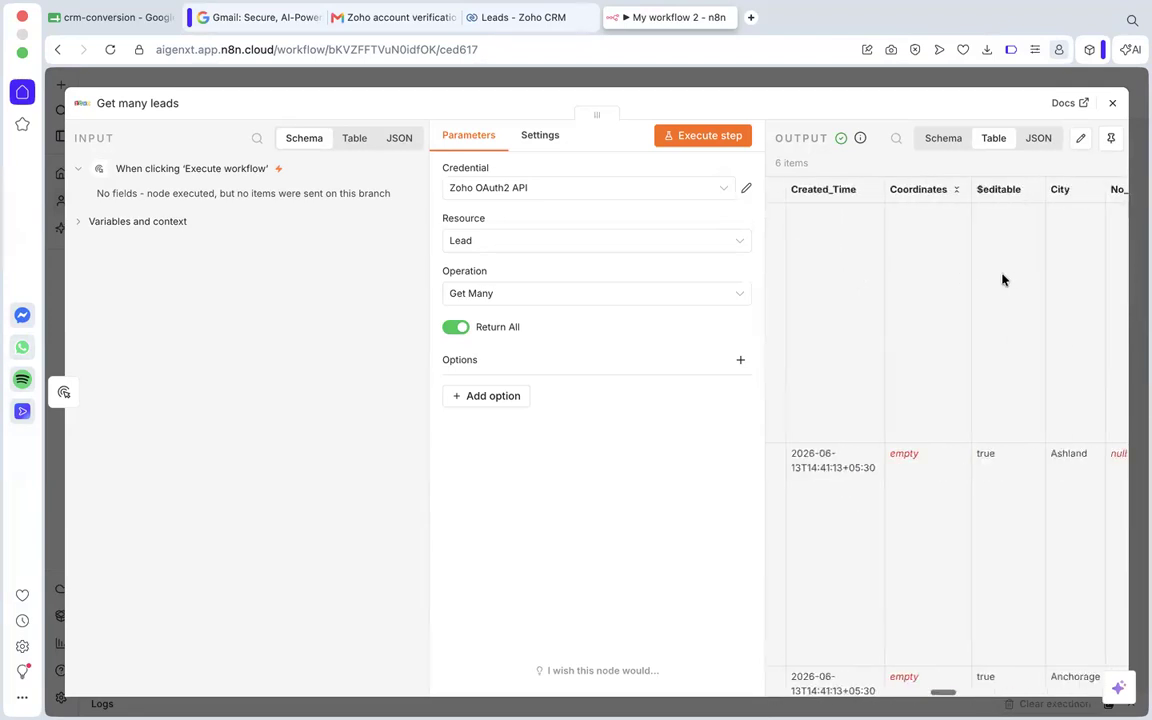
scroll(939, 293, right, 2)
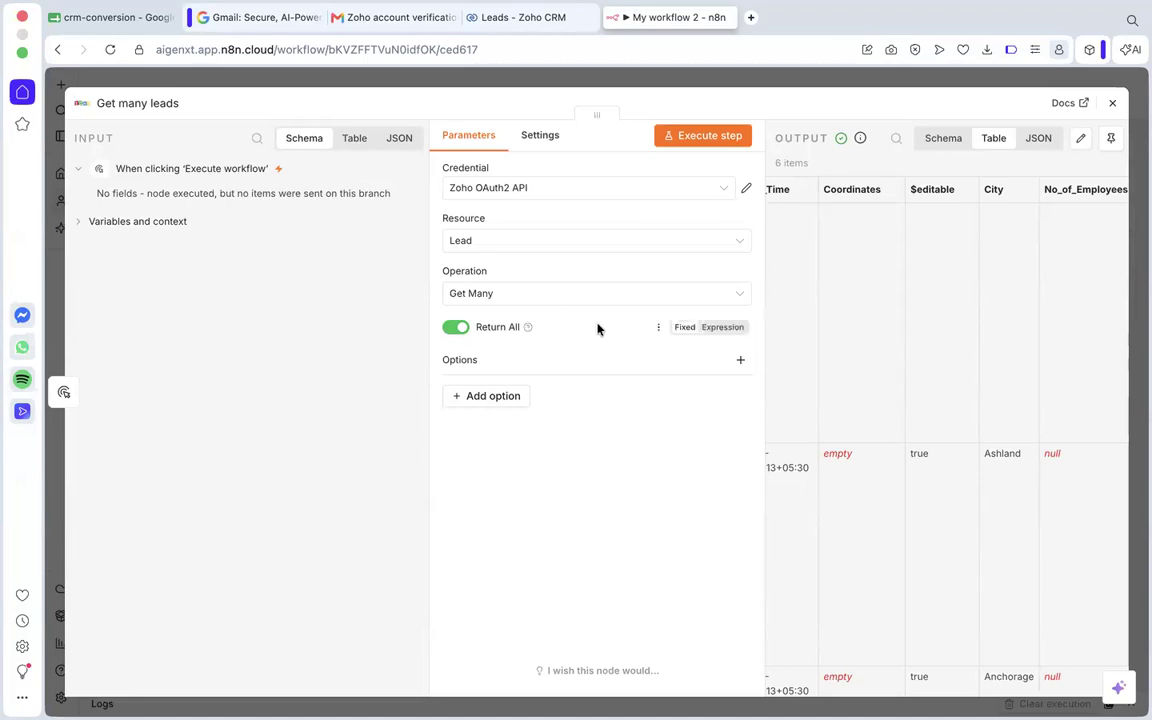
click(1114, 105)
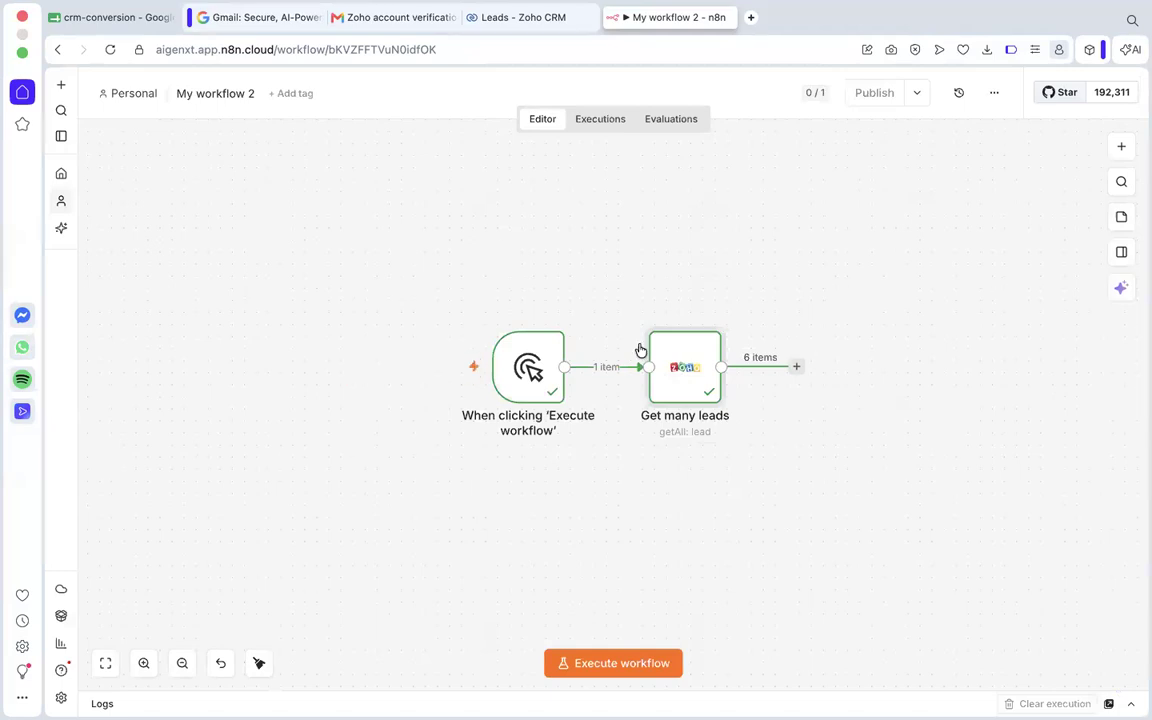
Look up Zoho CRM as a follow-on node after Get many leads and review its available account, deal, invoice and lead actions.
click(796, 367)
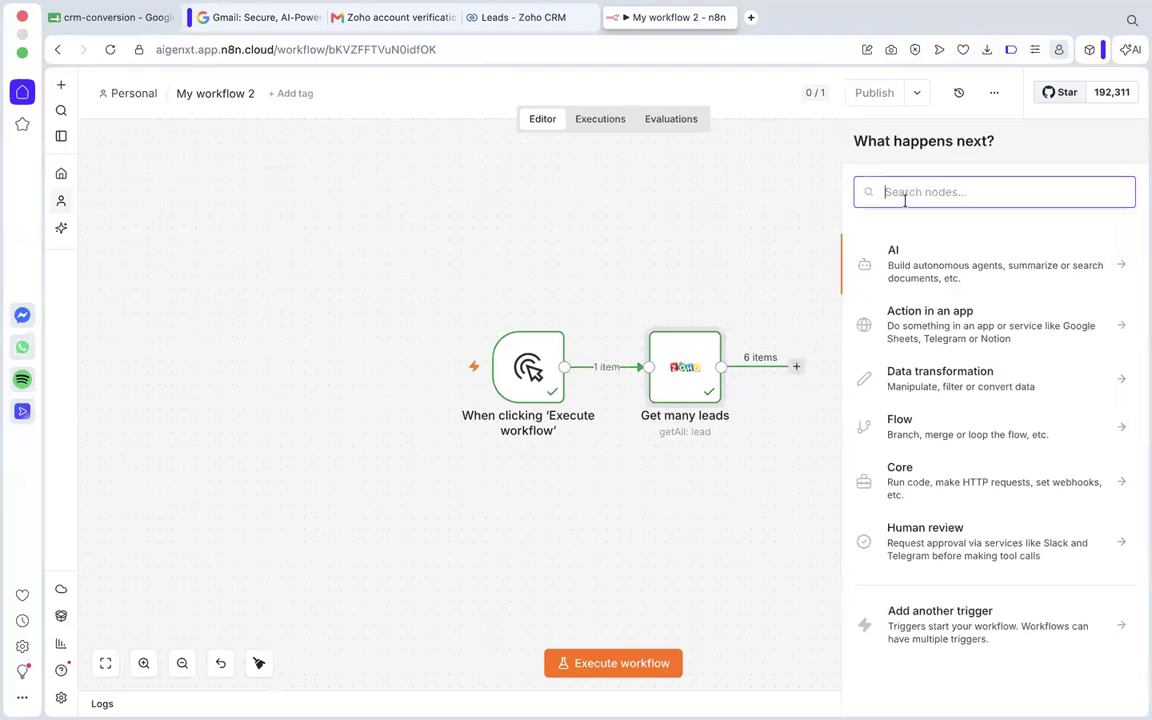
text(zoho)
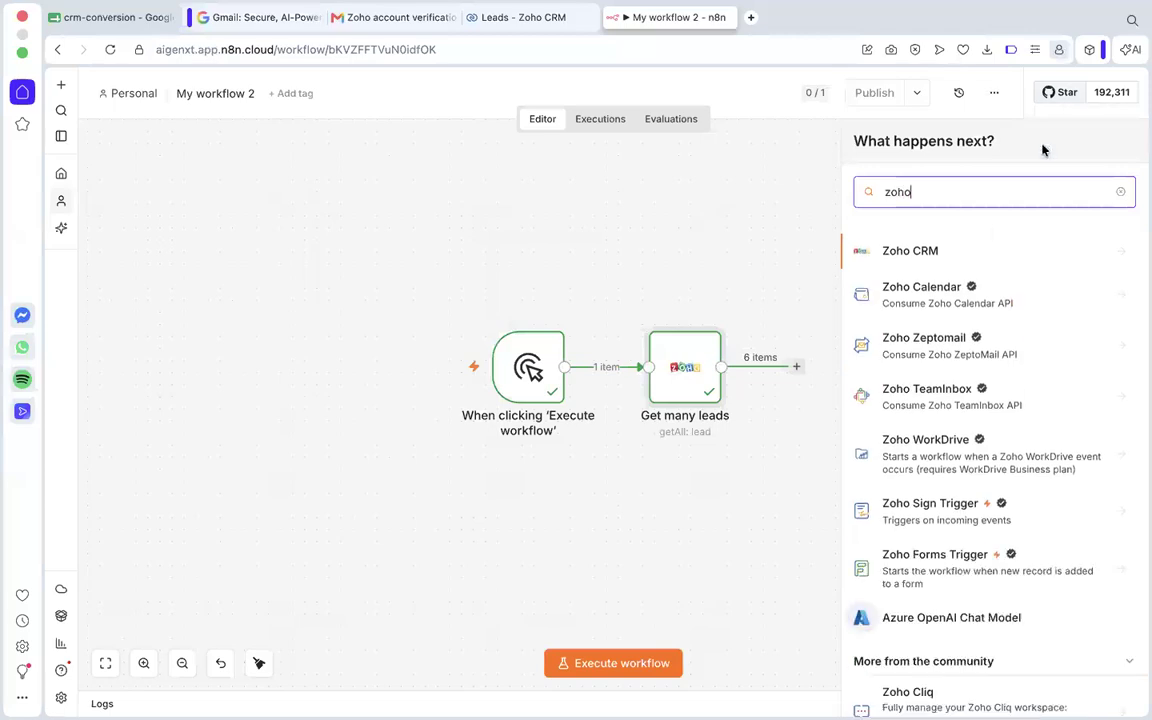
click(946, 258)
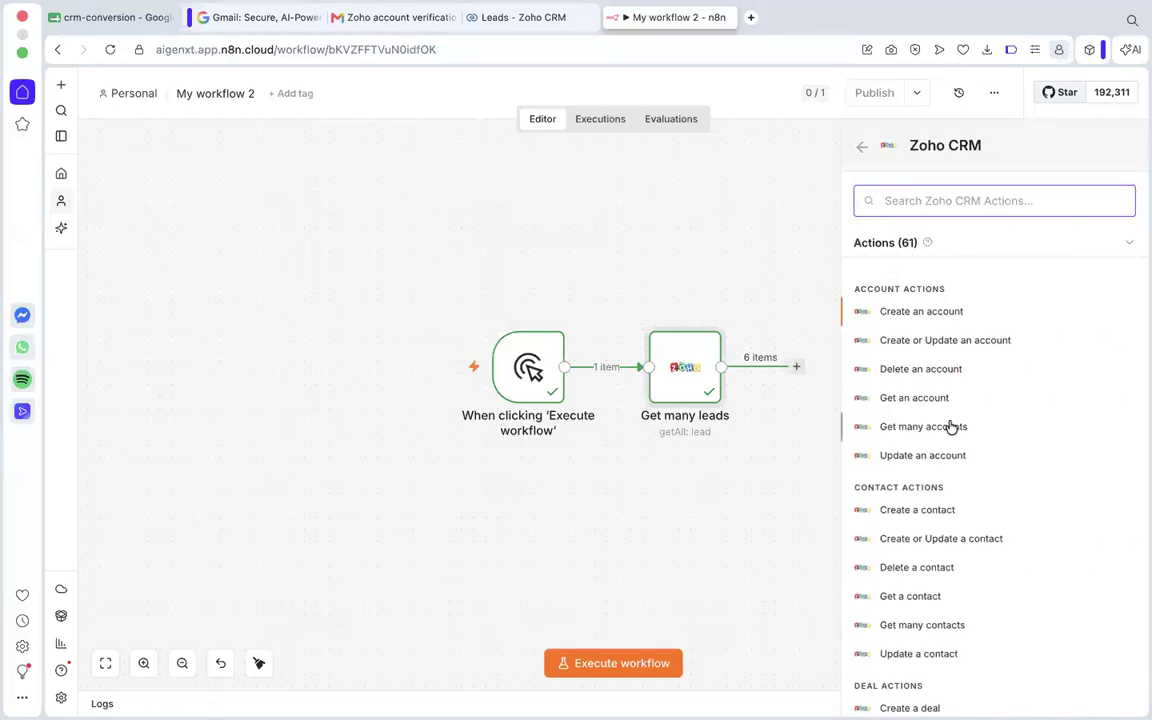
scroll(951, 427, down, 2)
scroll(951, 427, down, 3)
scroll(951, 427, up, 5)
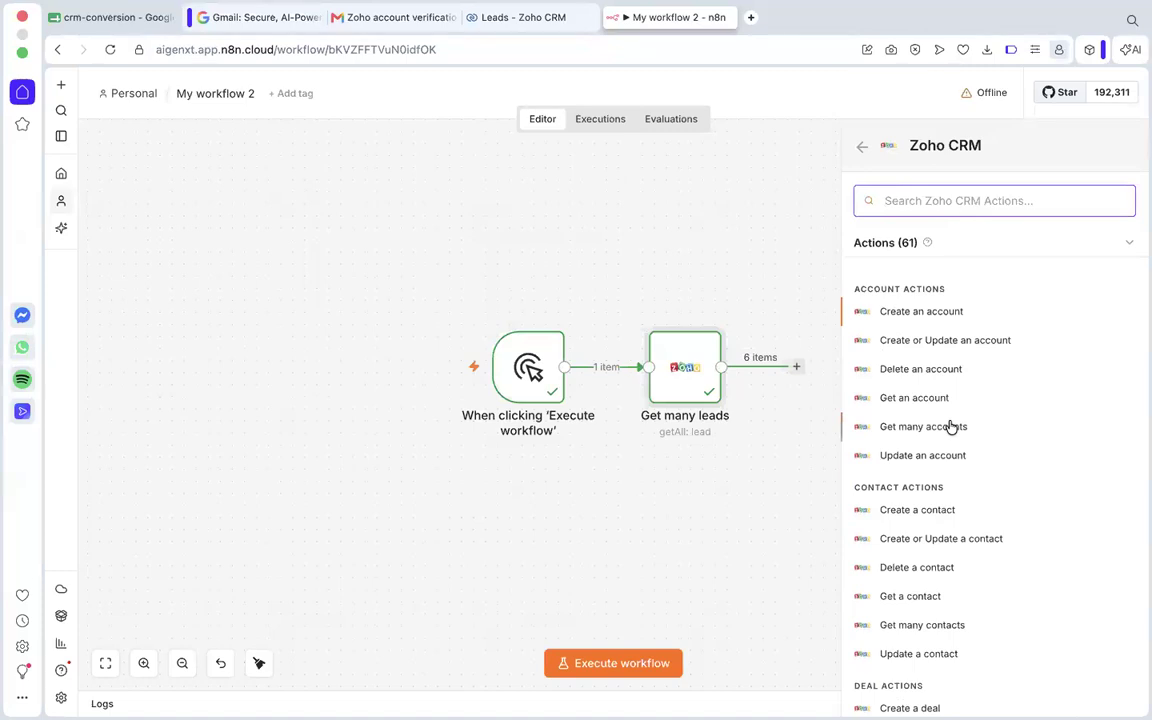
scroll(951, 427, down, 3)
scroll(951, 427, down, 5)
click(862, 145)
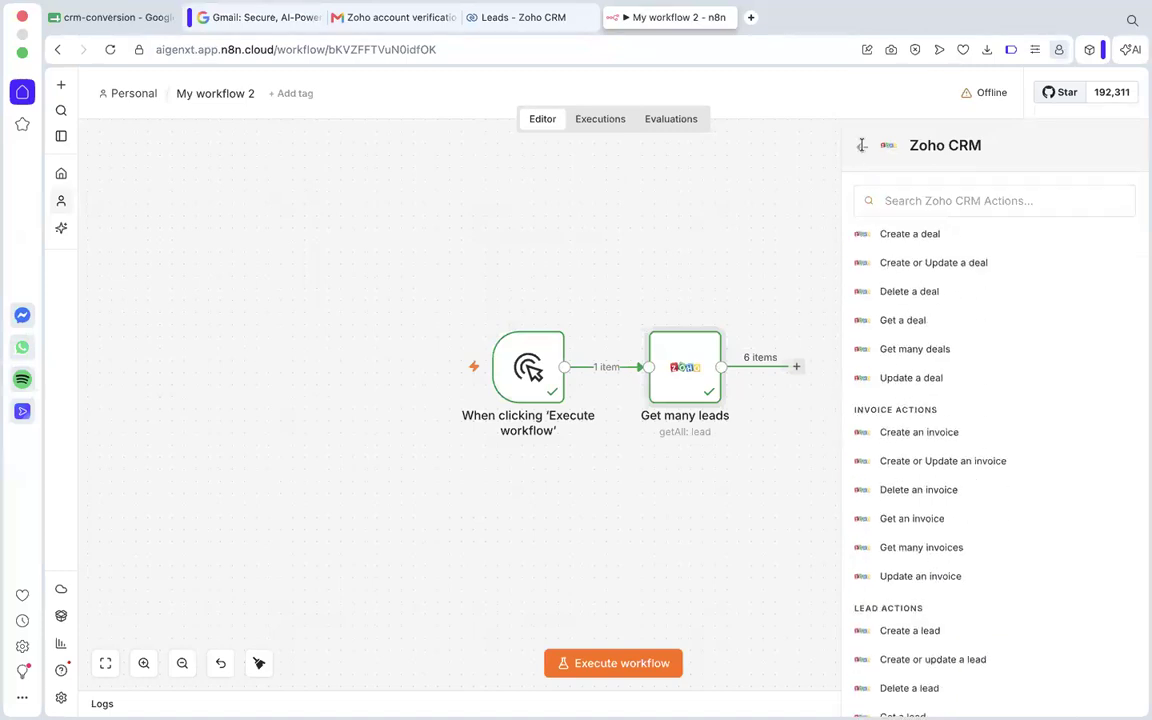
Search the nodes for Salesforce, review its account, case, contact and lead actions, and clear the search.
drag(921, 196, 857, 200)
text(sa)
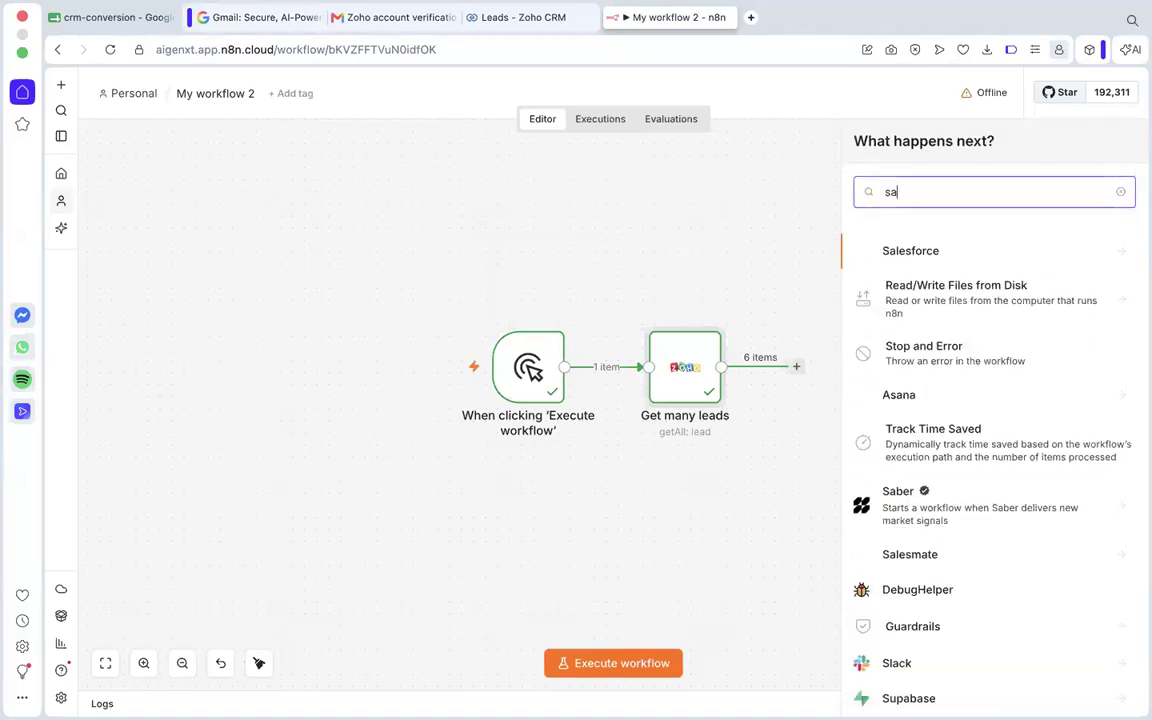
text(lesf)
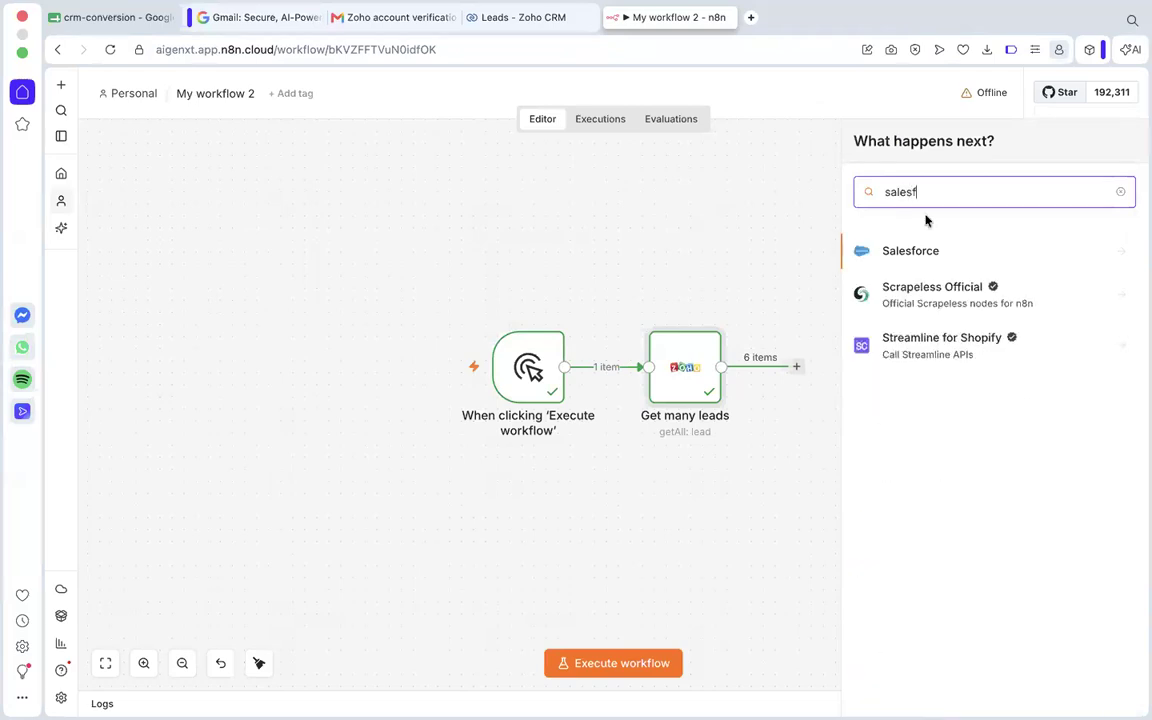
click(1093, 257)
scroll(1033, 357, down, 5)
scroll(1031, 355, up, 5)
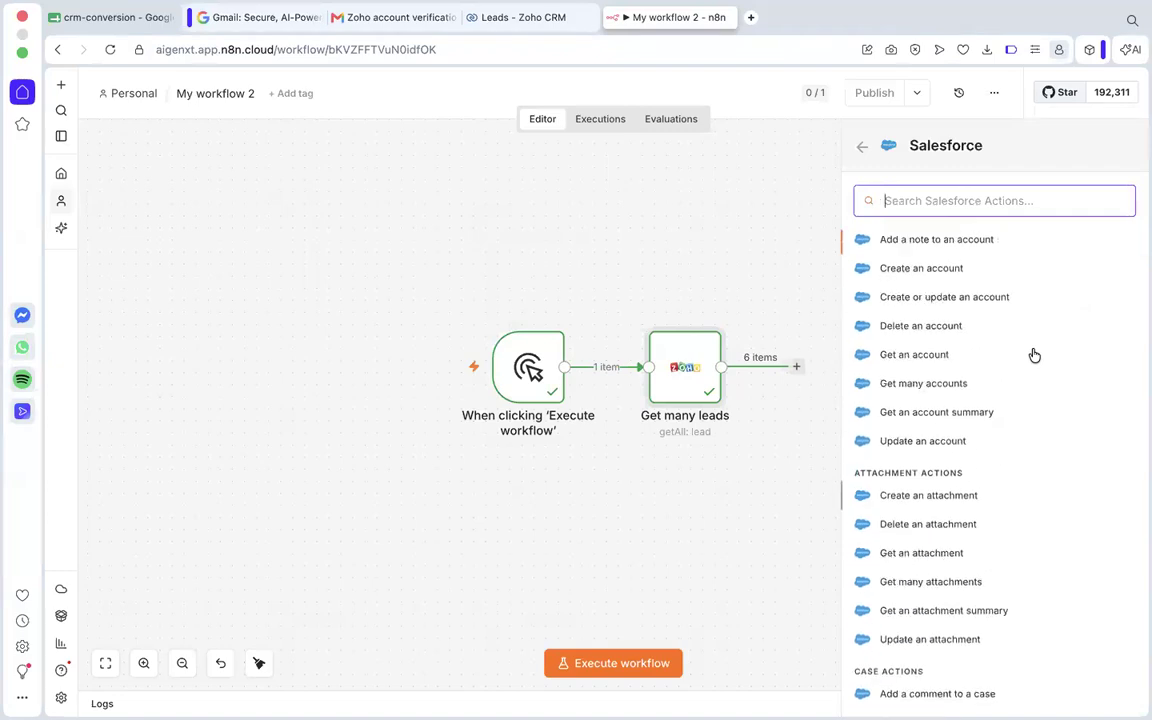
scroll(1034, 356, down, 8)
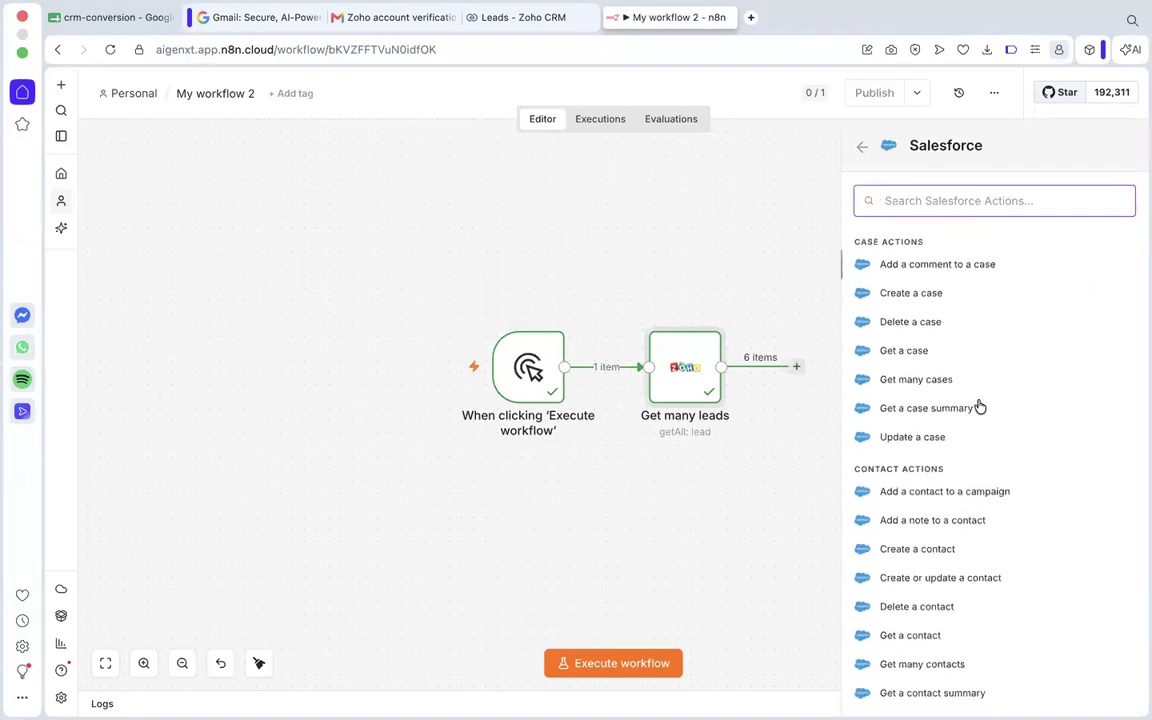
scroll(980, 406, down, 12)
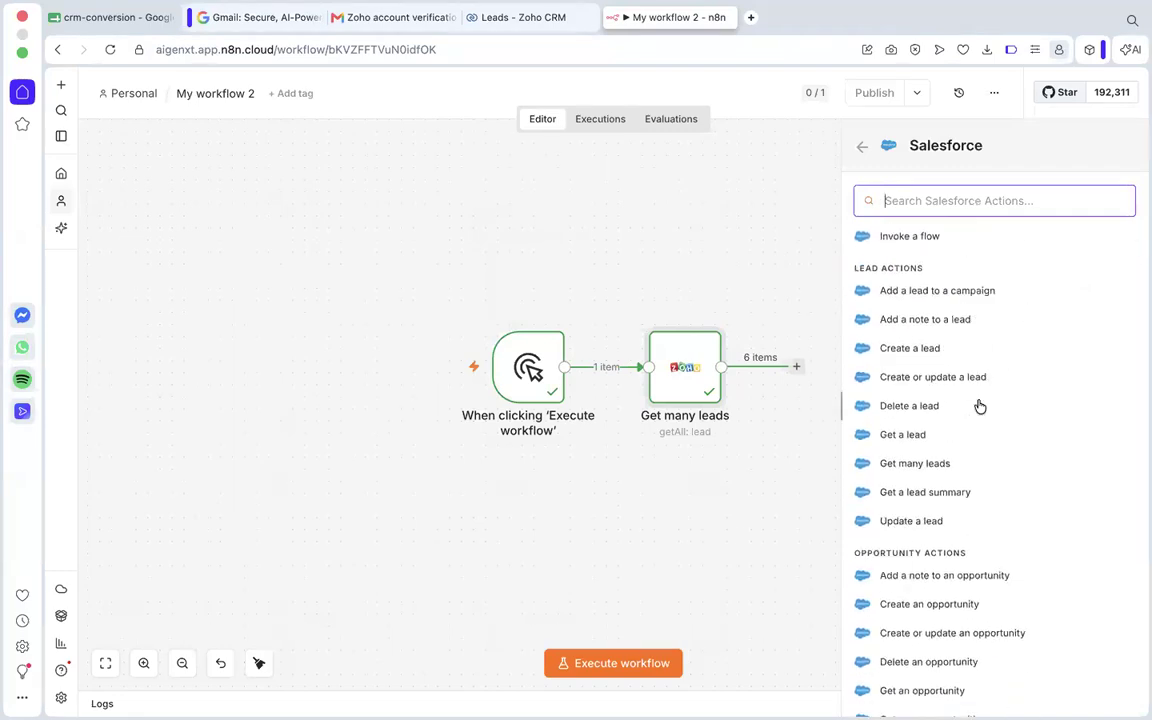
scroll(977, 404, up, 20)
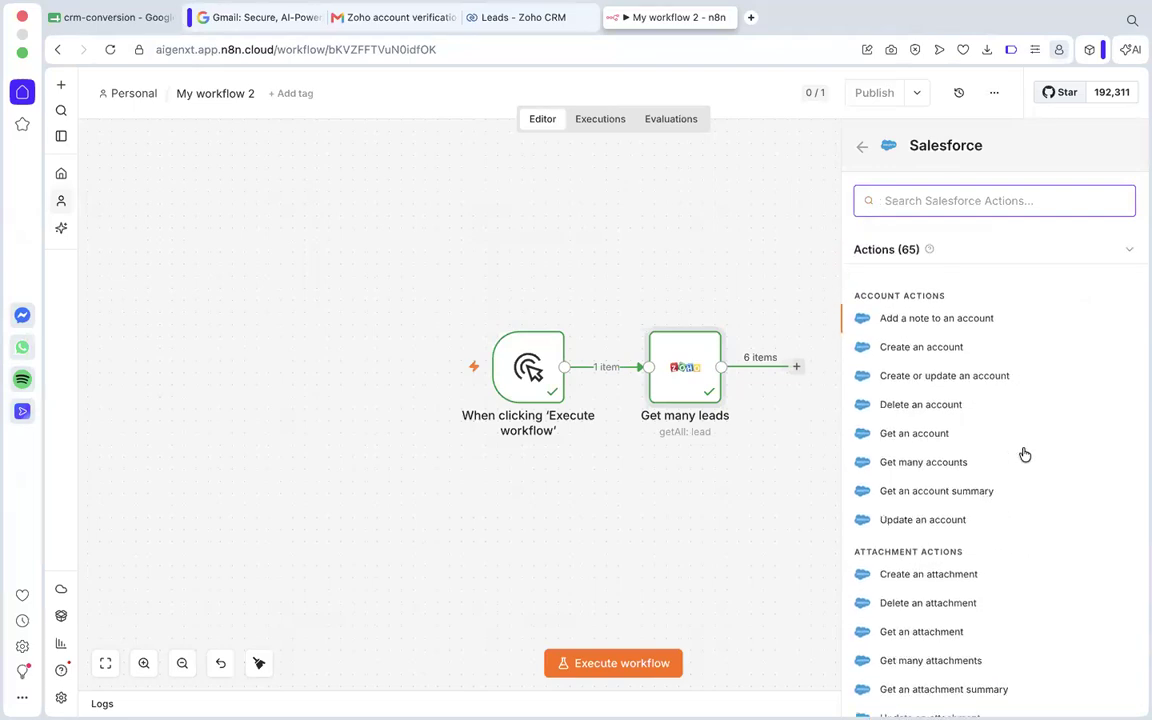
click(862, 146)
click(1120, 191)
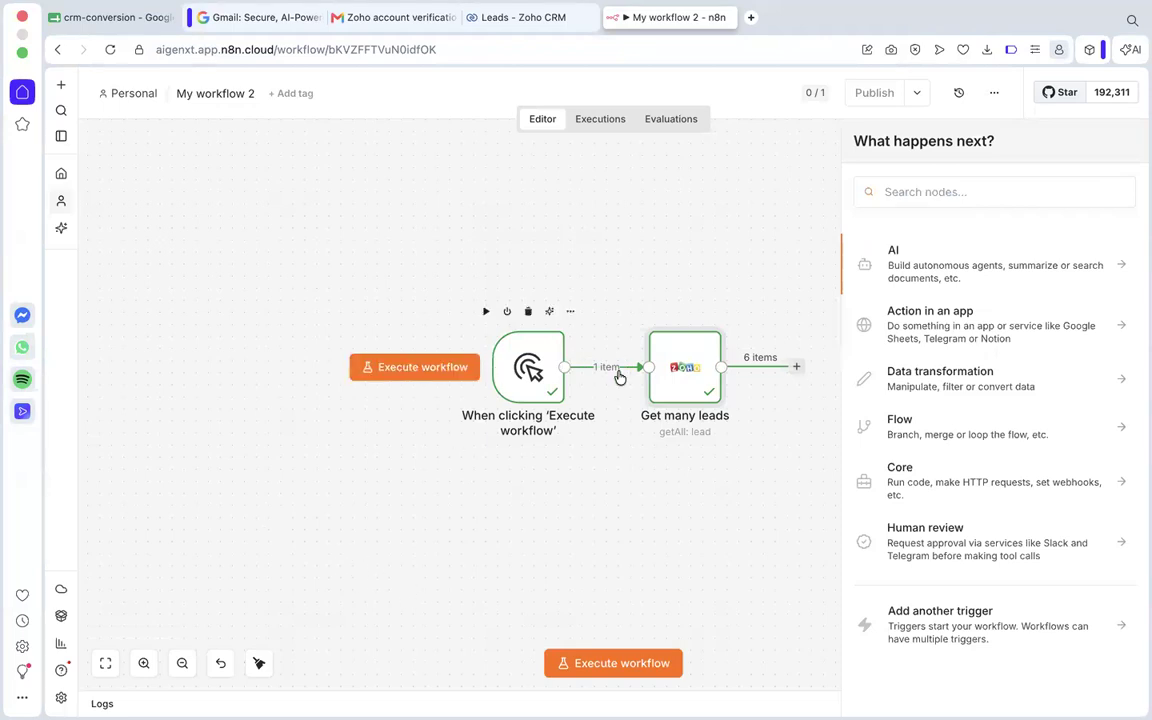
Reopen the Get many leads node and check which Zoho credentials can be selected for it.
scroll(700, 398, right, 3)
scroll(701, 405, left, 1)
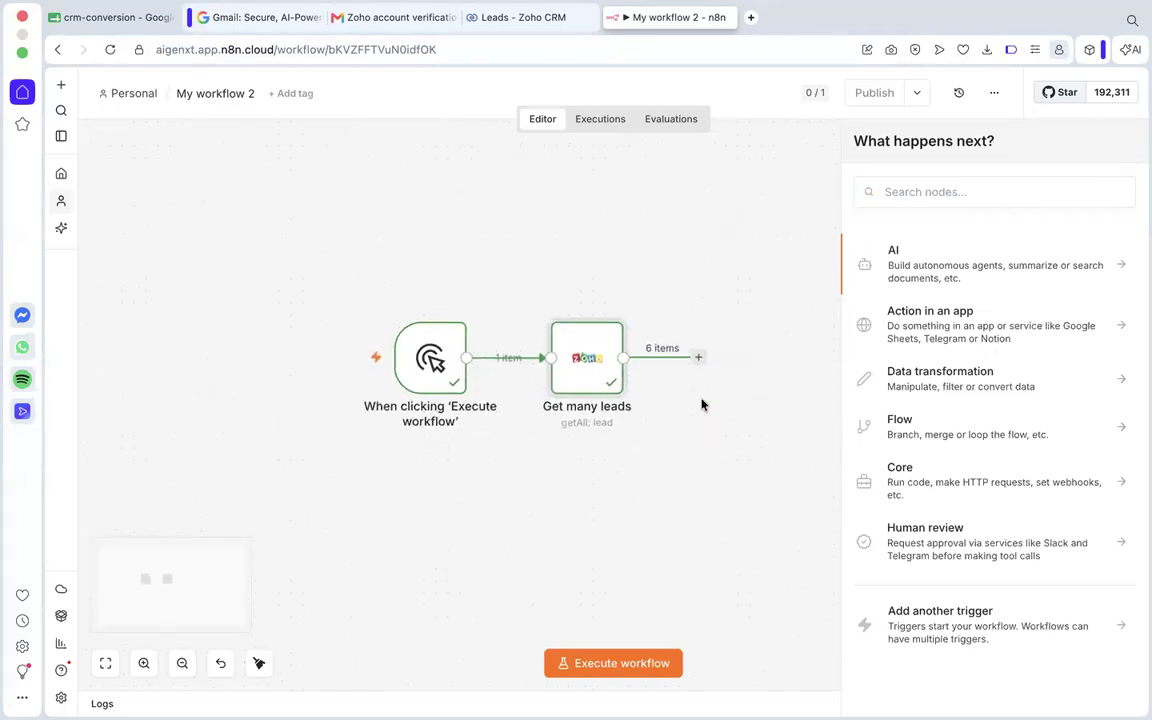
click(581, 378)
double_click(580, 379)
scroll(980, 339, right, 15)
scroll(1006, 312, right, 8)
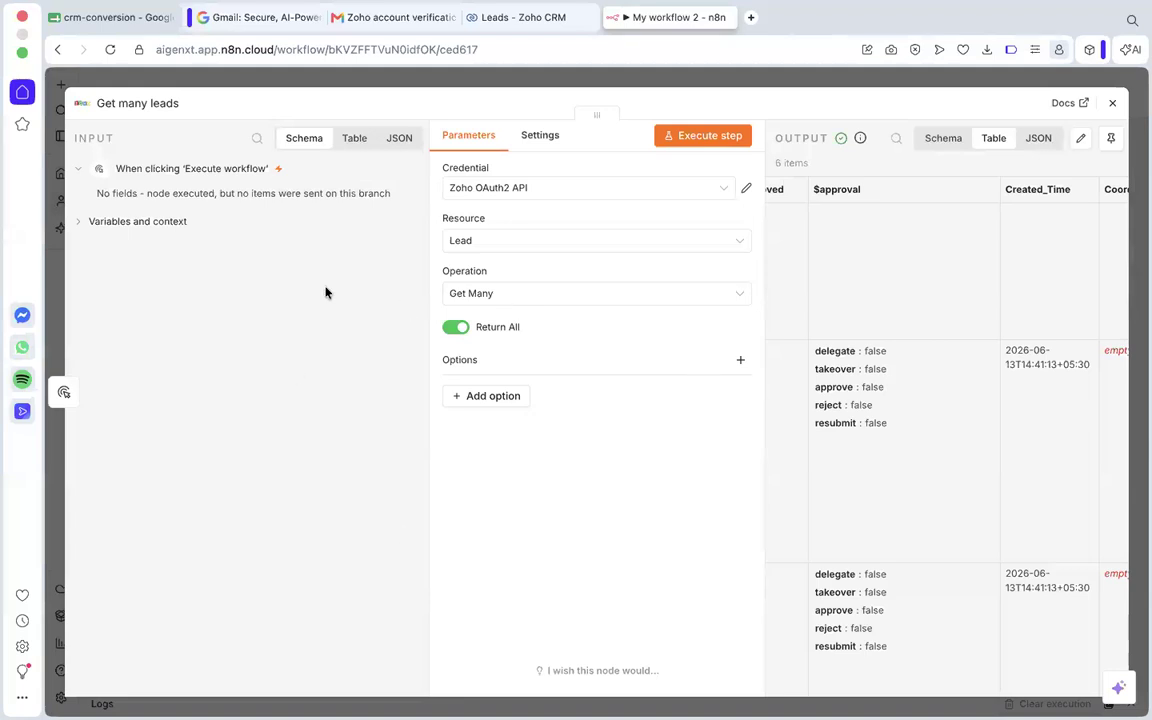
click(480, 187)
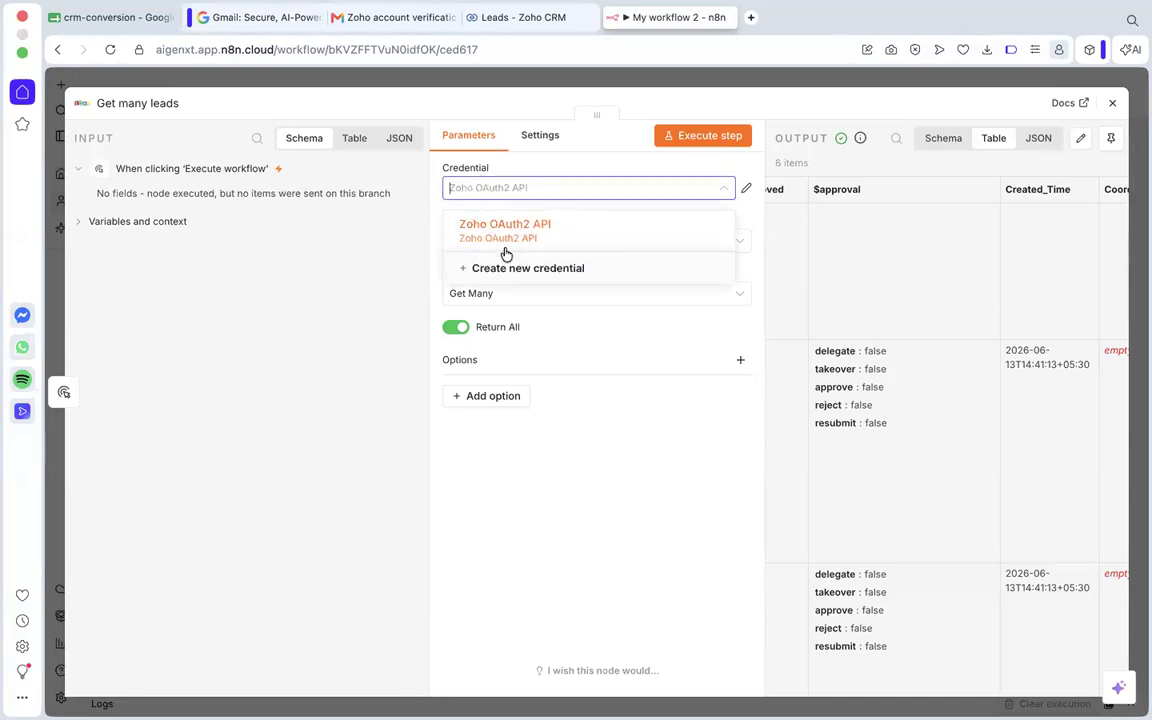
click(359, 270)
Review the returned lead rows and their created time, city, employee count and street columns in the node's output table.
scroll(859, 321, right, 2)
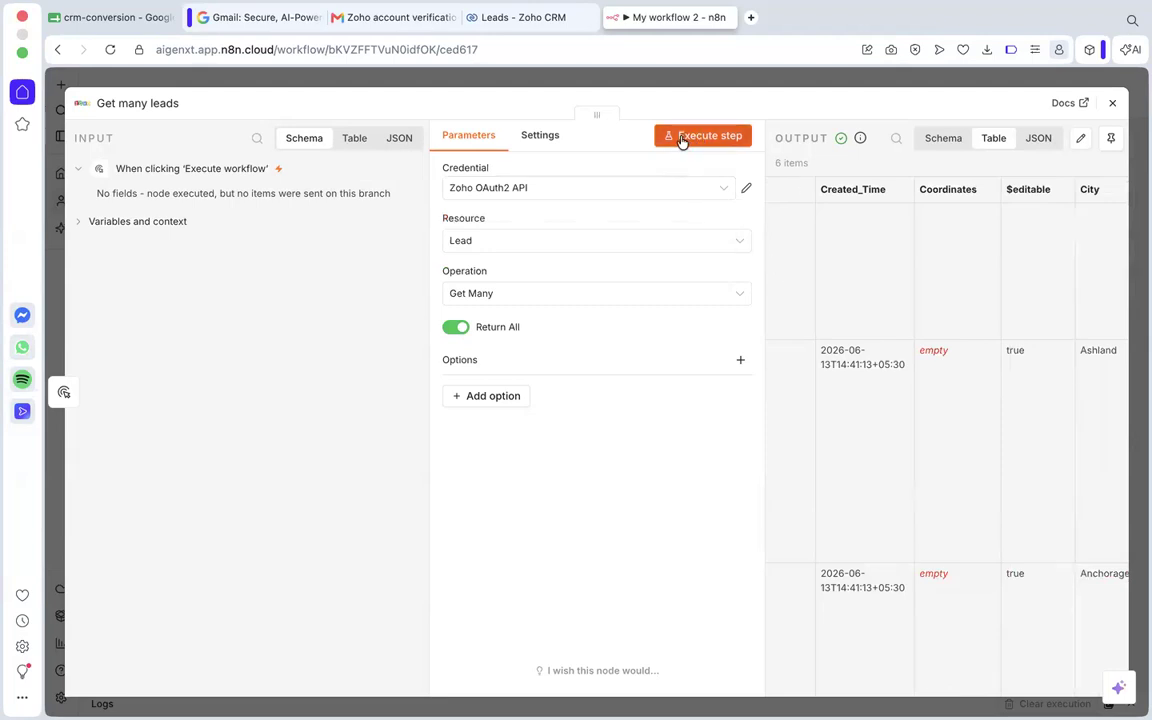
scroll(893, 250, right, 1)
scroll(893, 250, right, 2)
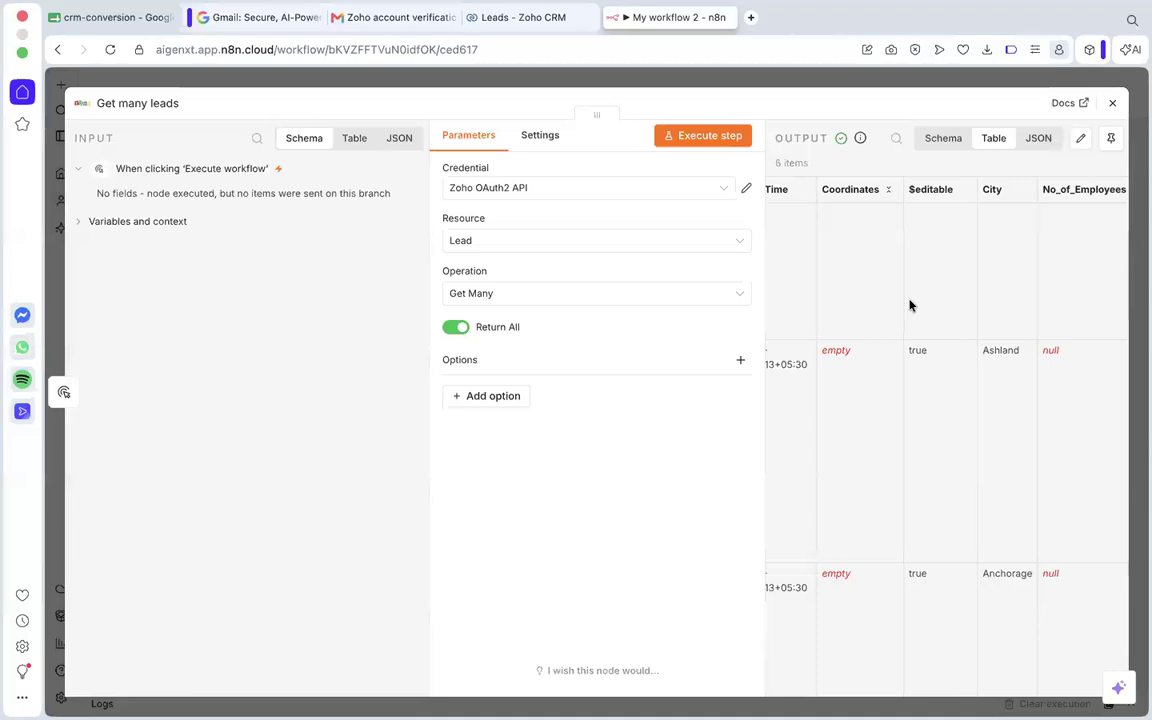
scroll(910, 305, down, 5)
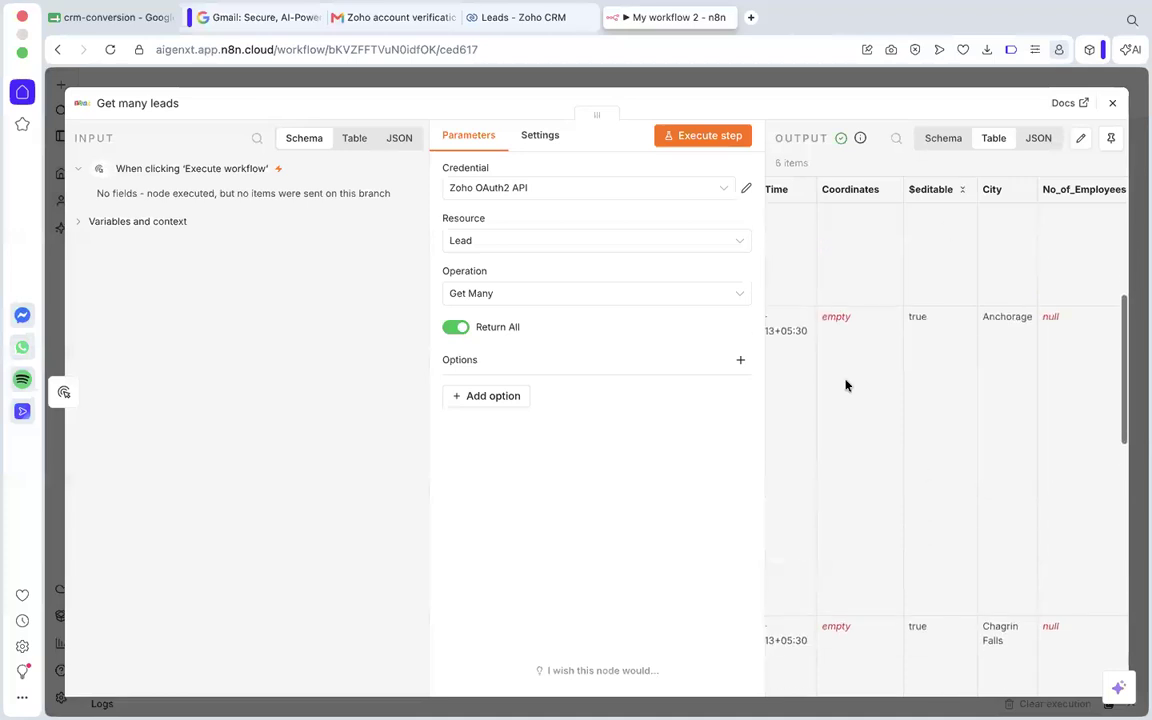
scroll(900, 477, down, 5)
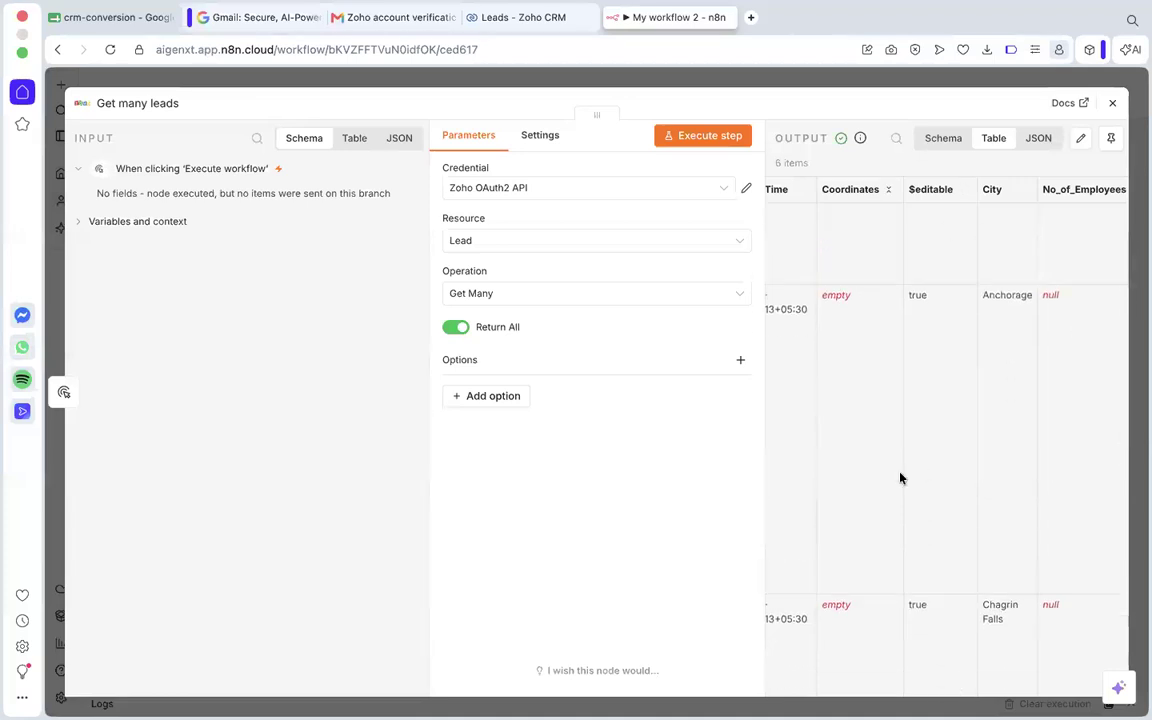
scroll(900, 478, down, 5)
scroll(900, 478, left, 5)
scroll(900, 477, left, 10)
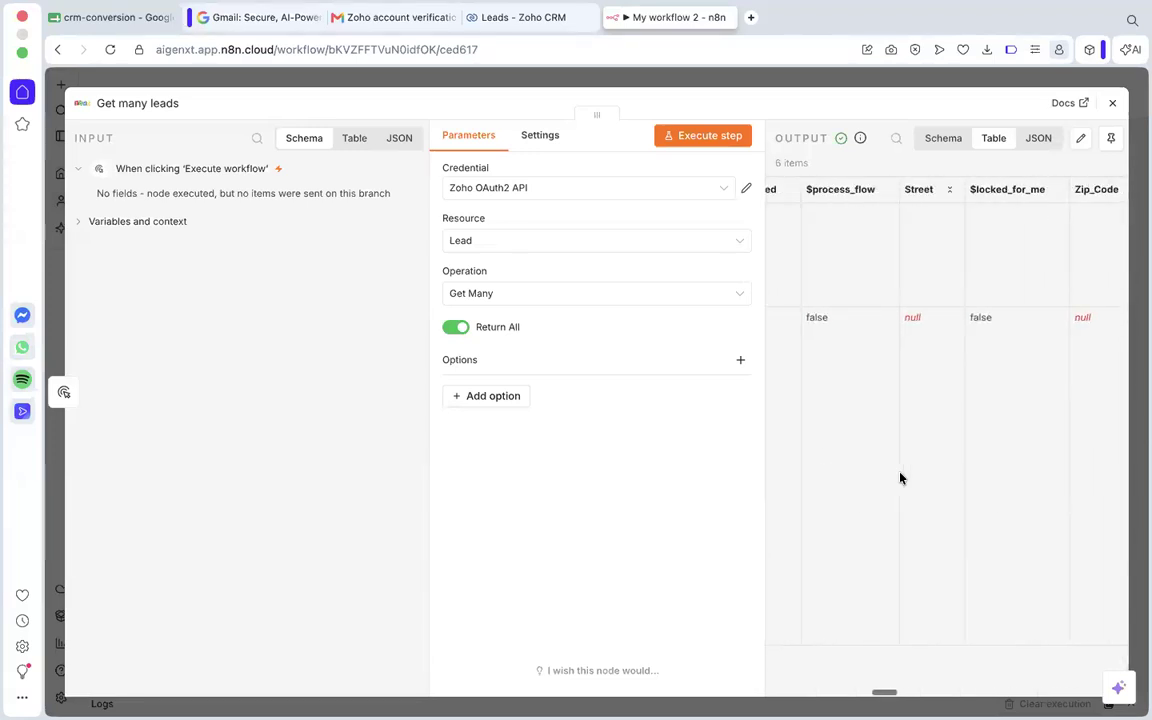
scroll(913, 255, left, 10)
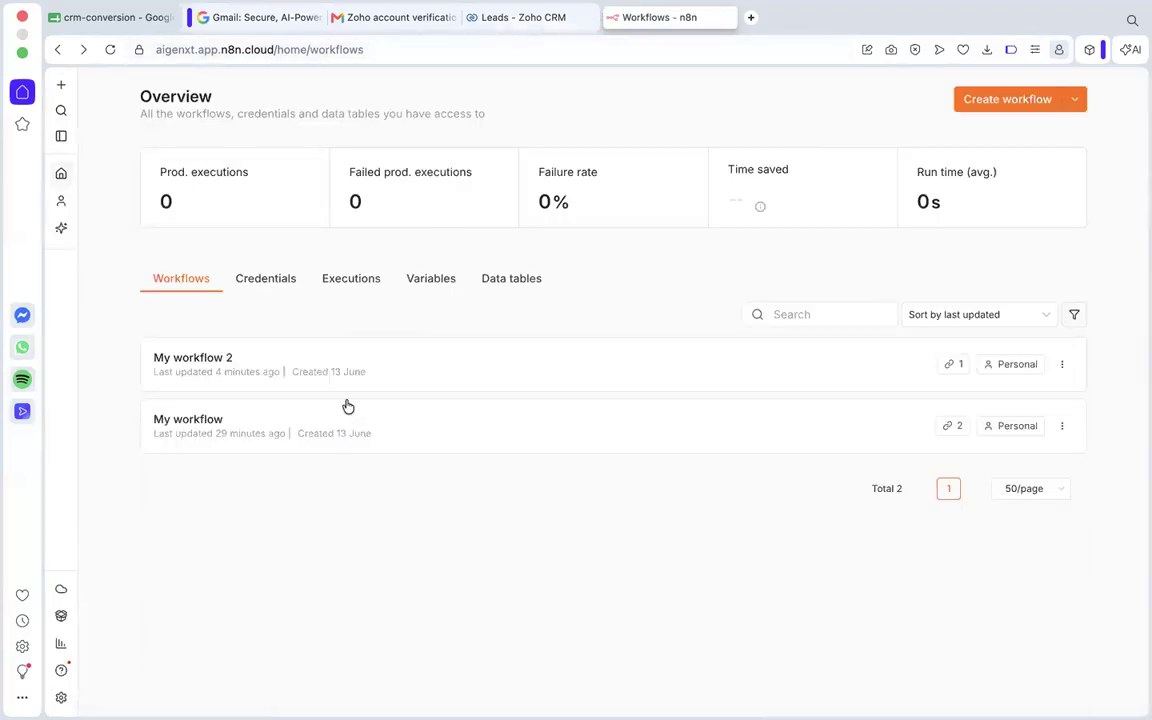
Reopen My workflow 2 from the workflows overview.
click(337, 373)
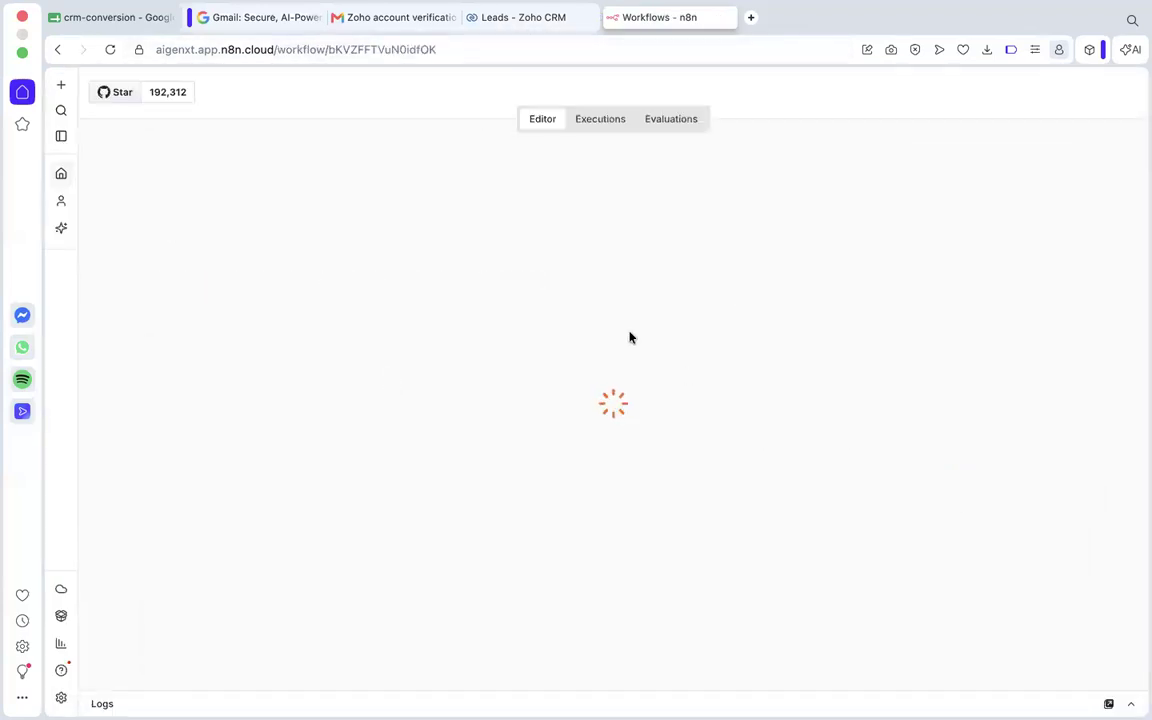
click(530, 17)
click(690, 14)
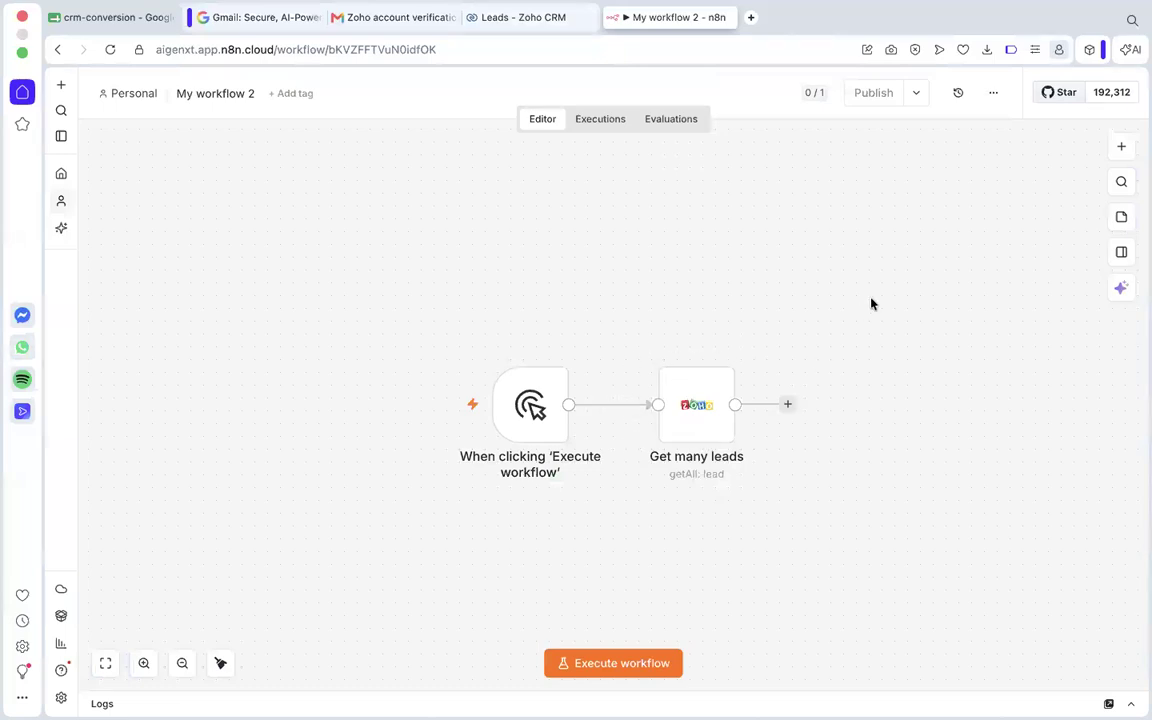
Add a Loop Over Items (Split in Batches) node after the Get many leads node.
scroll(869, 303, down, 3)
scroll(869, 303, right, 3)
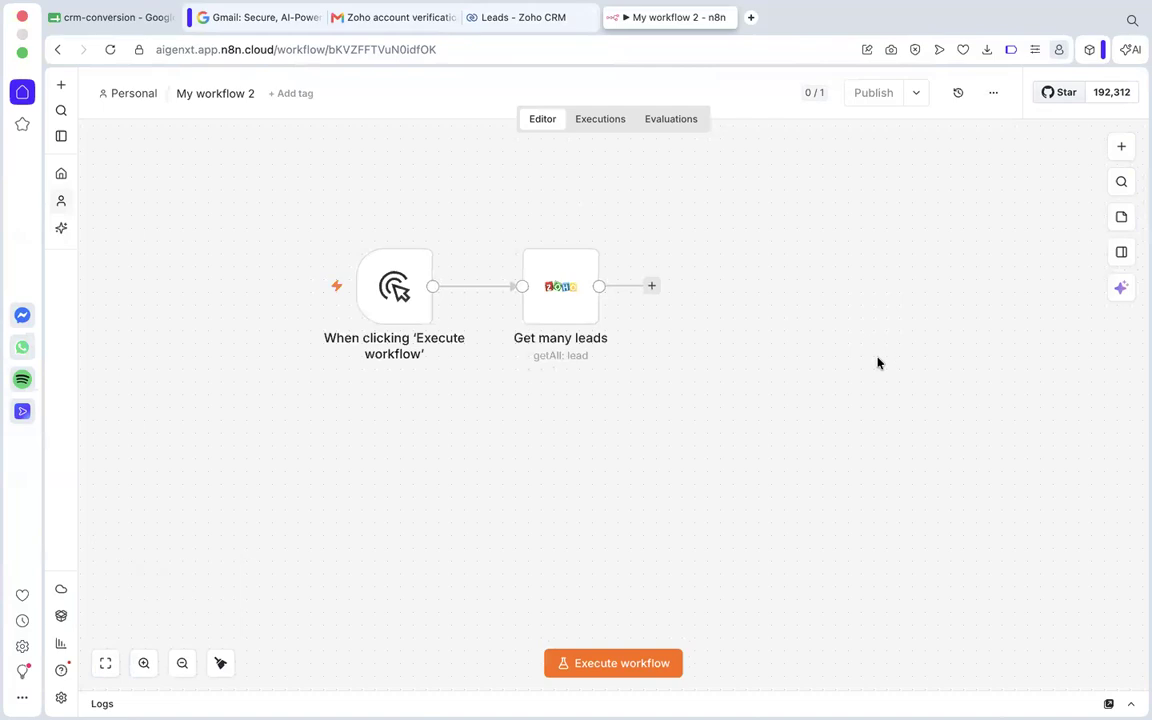
click(652, 286)
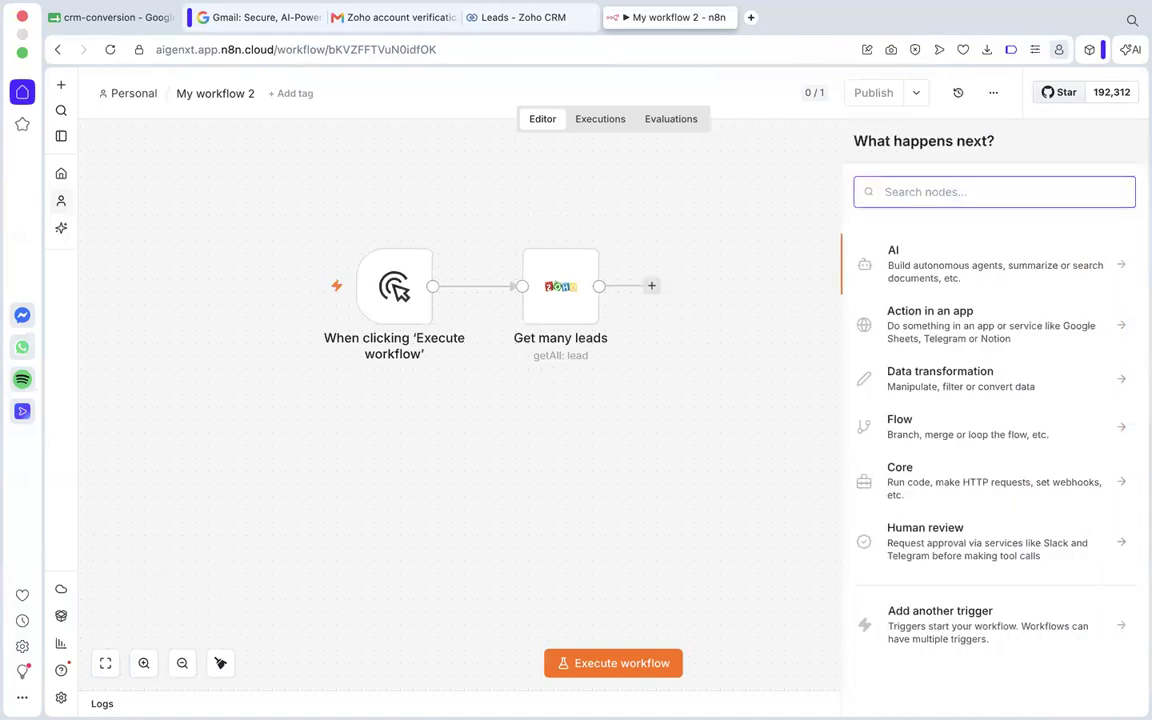
text(loop)
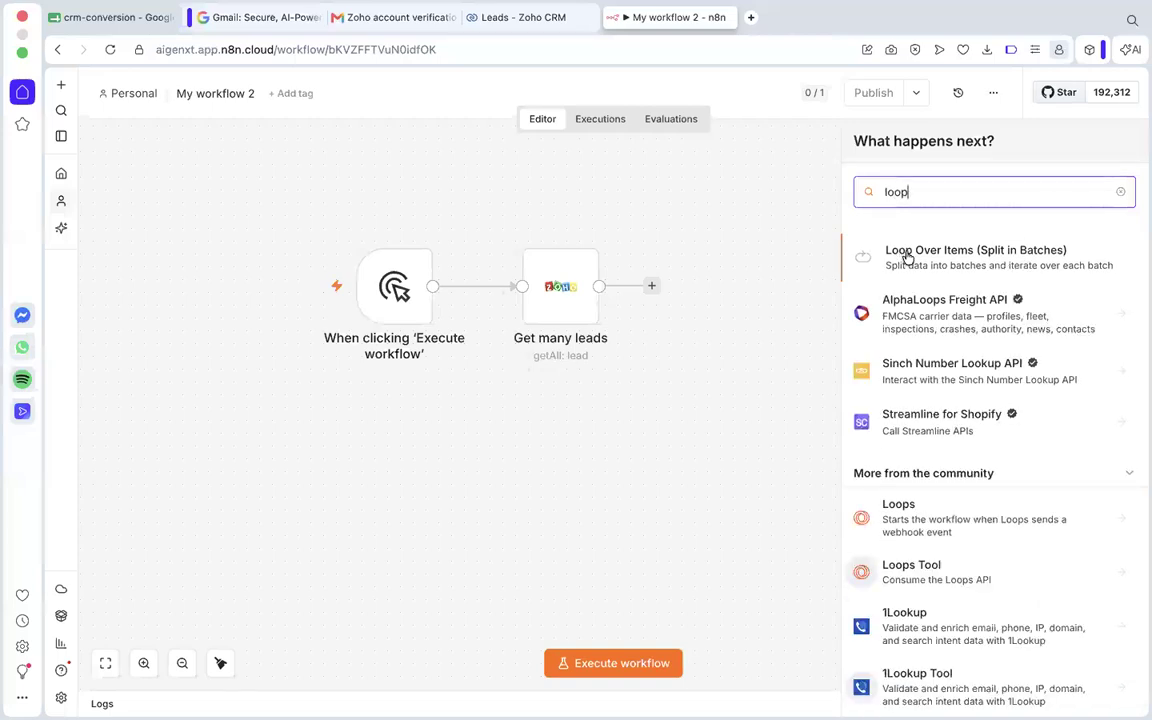
click(946, 257)
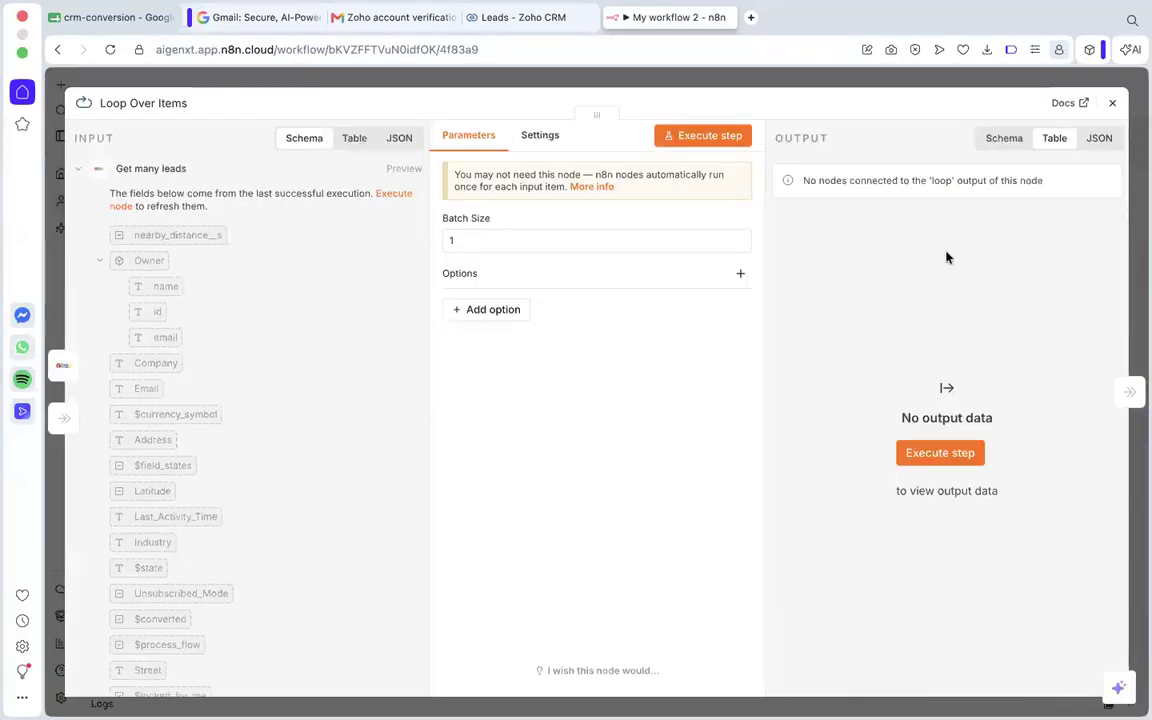
Switch to Zoho CRM and review the records in the All Leads list.
click(515, 18)
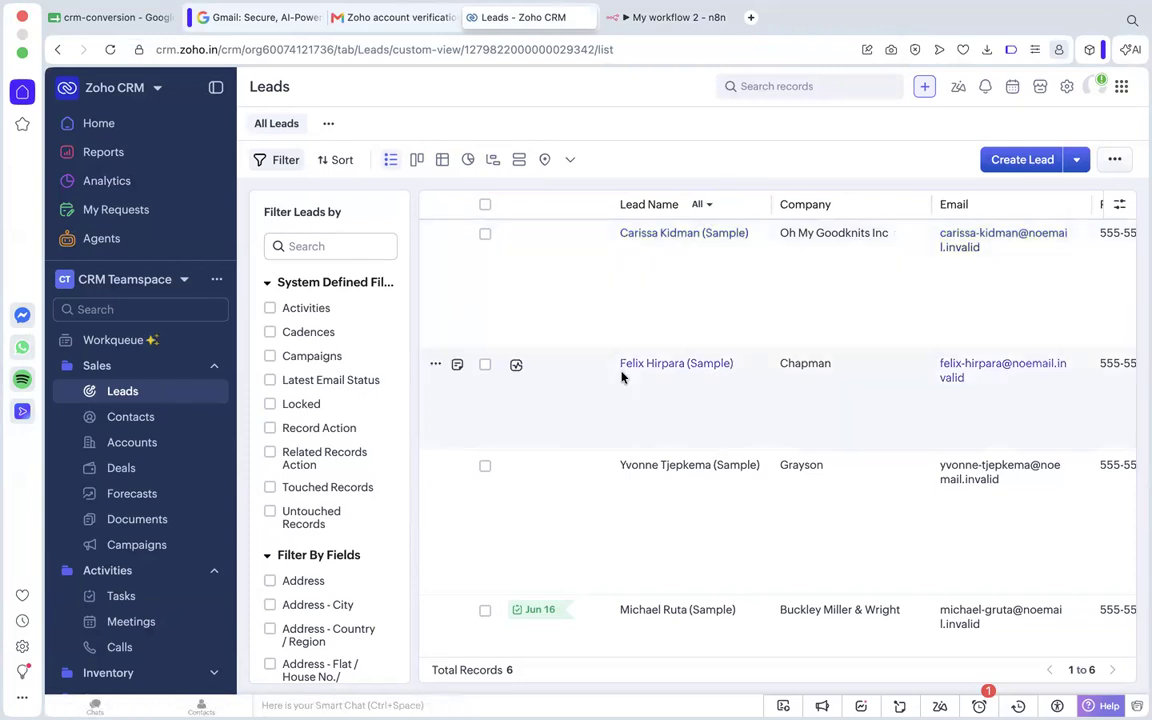
scroll(679, 400, down, 2)
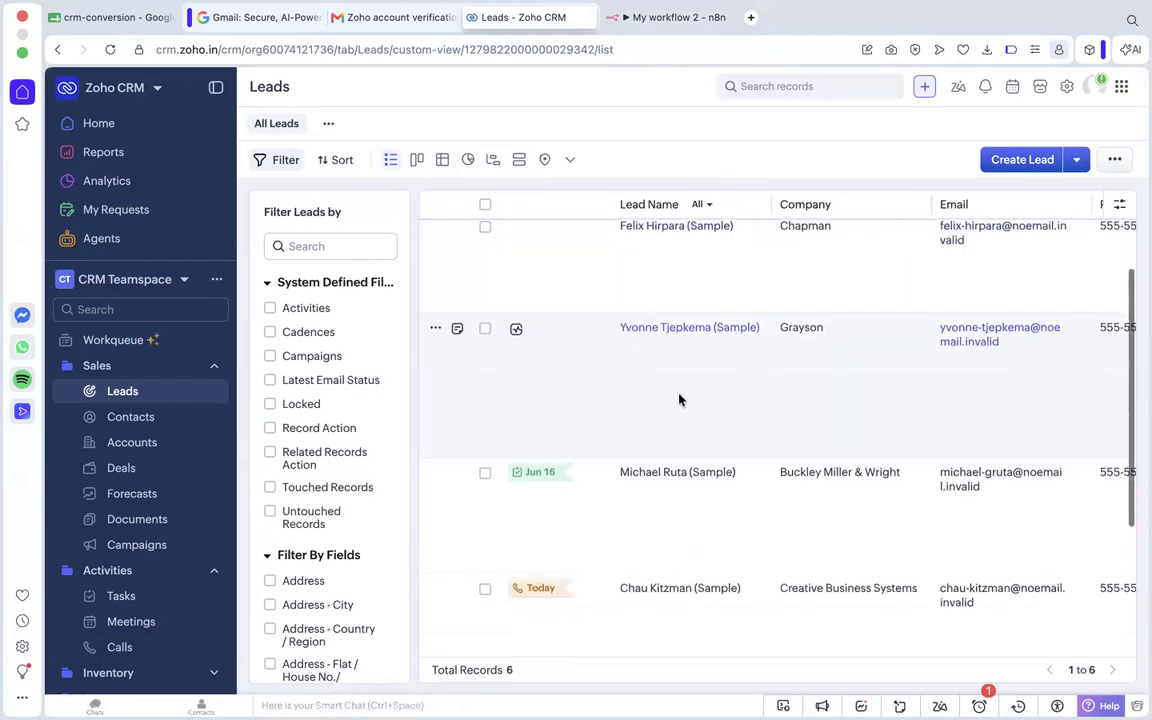
scroll(694, 422, down, 3)
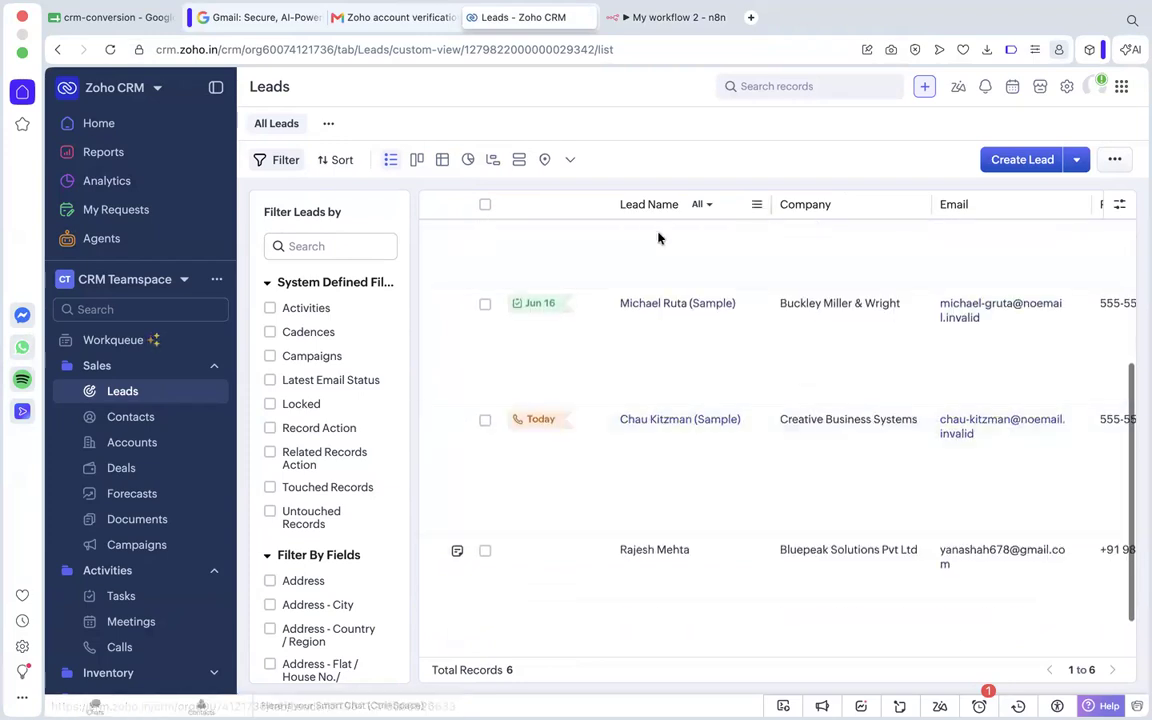
Switch back to My workflow 2 in n8n, check the Loop Over Items batch size of 1 and close the node.
scroll(658, 238, up, 5)
click(658, 20)
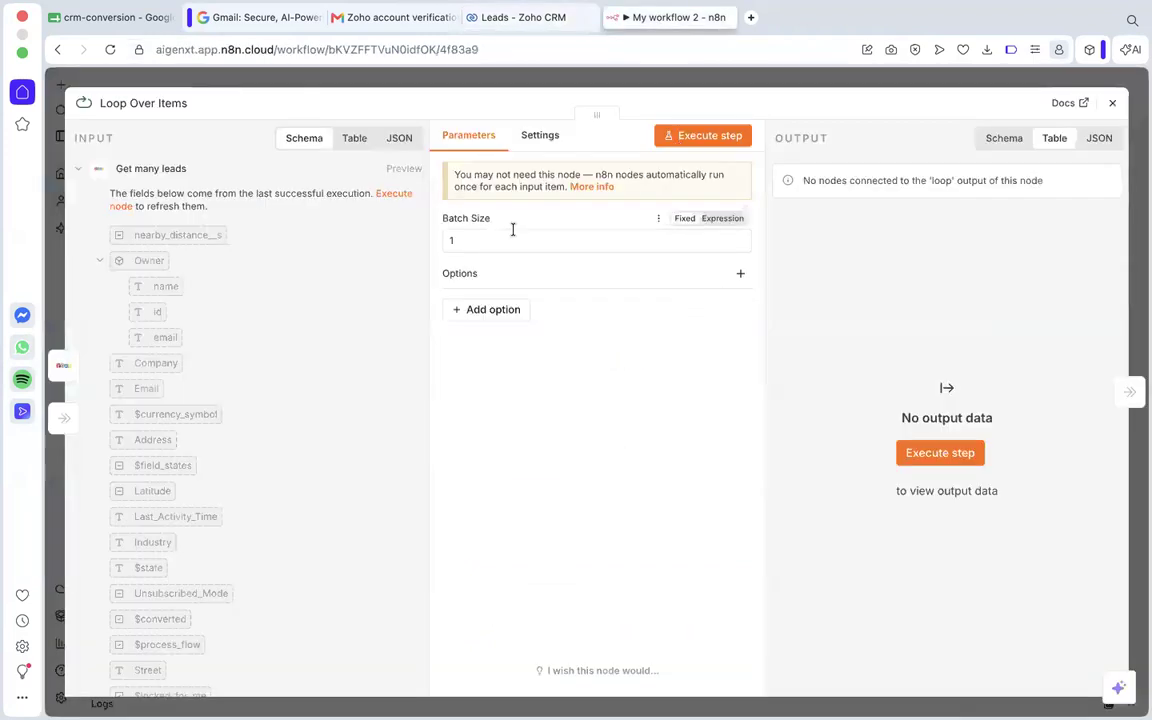
click(443, 241)
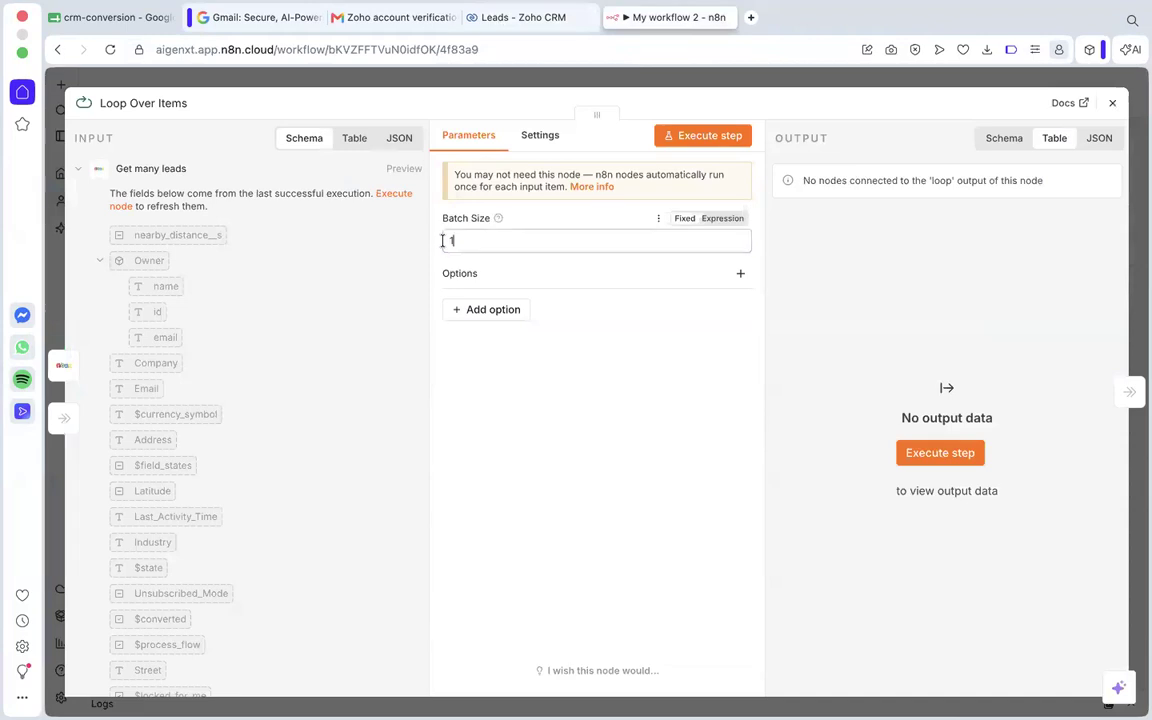
click(591, 350)
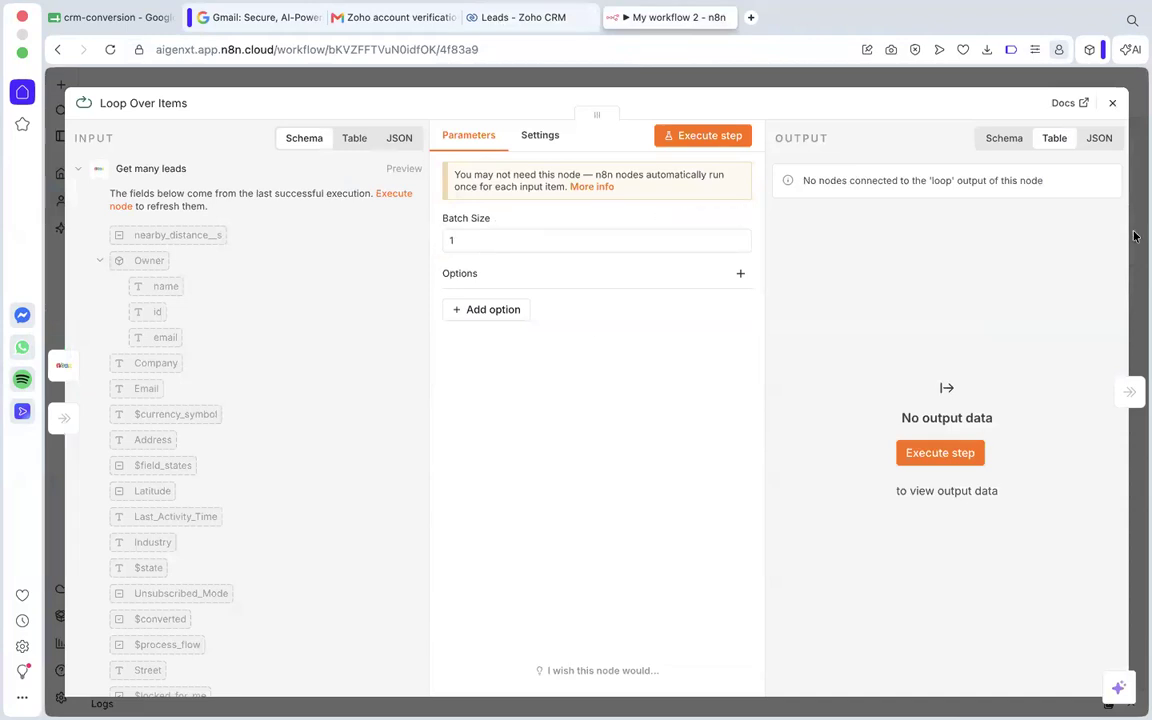
click(1112, 103)
scroll(670, 310, right, 3)
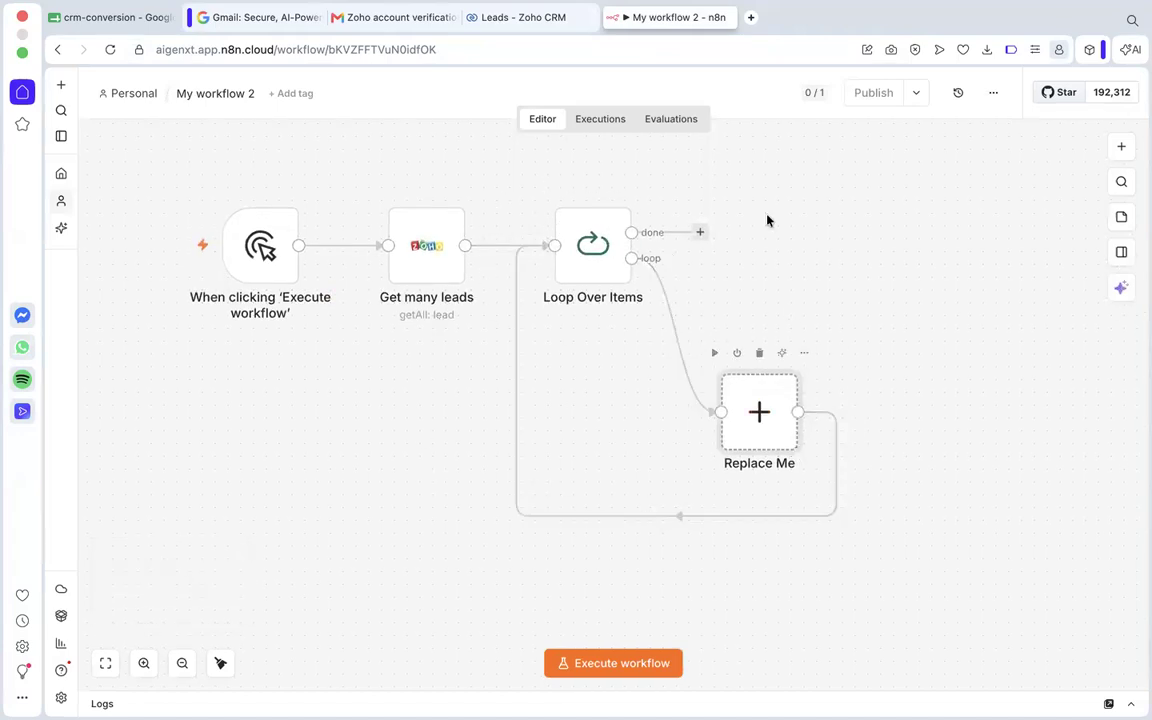
Add an OpenAI Message a model node to the done output of the Loop Over Items node.
click(698, 232)
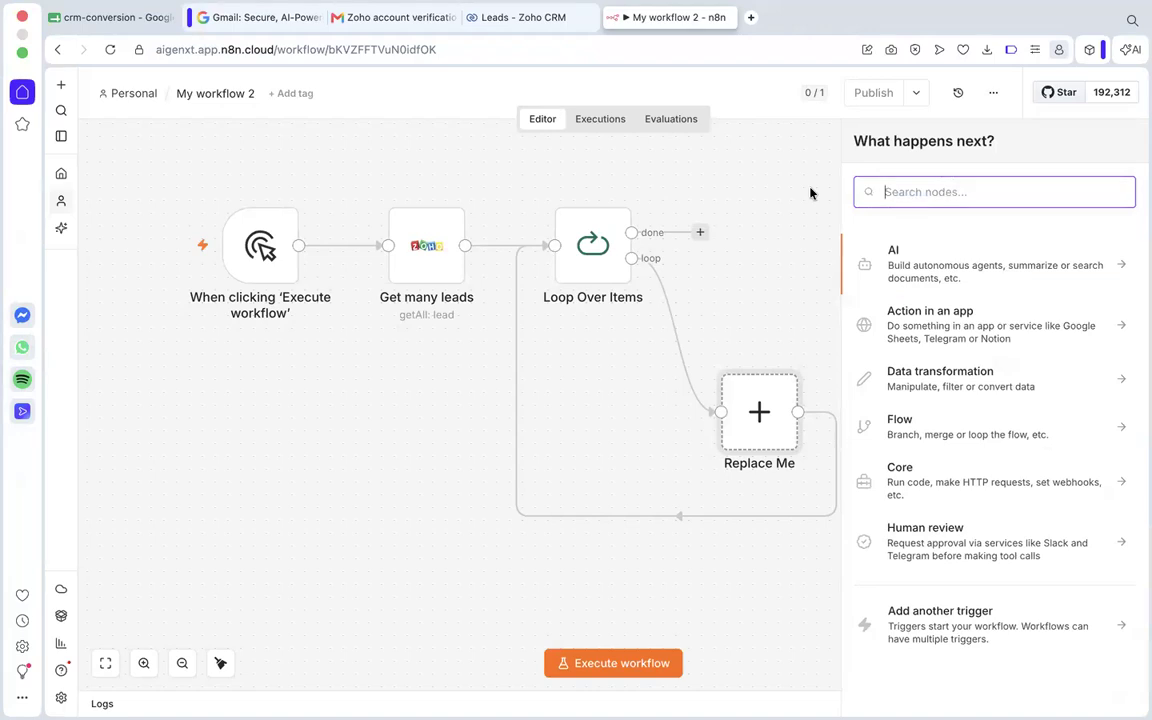
text(openai)
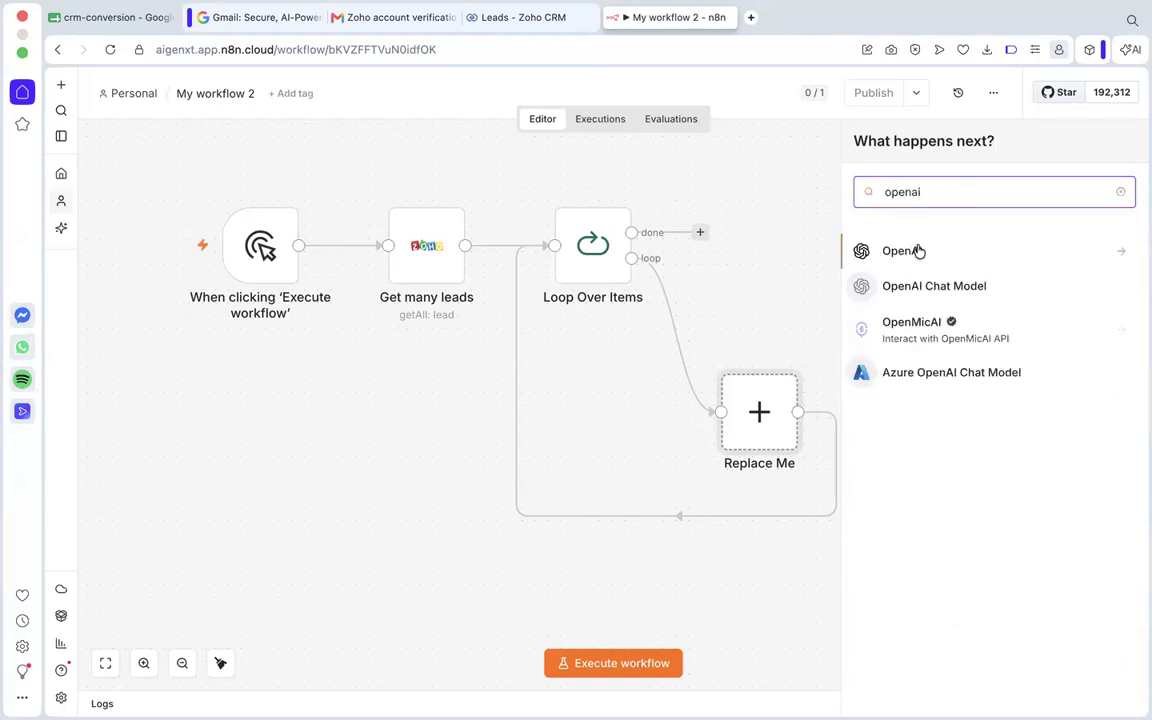
key(Return)
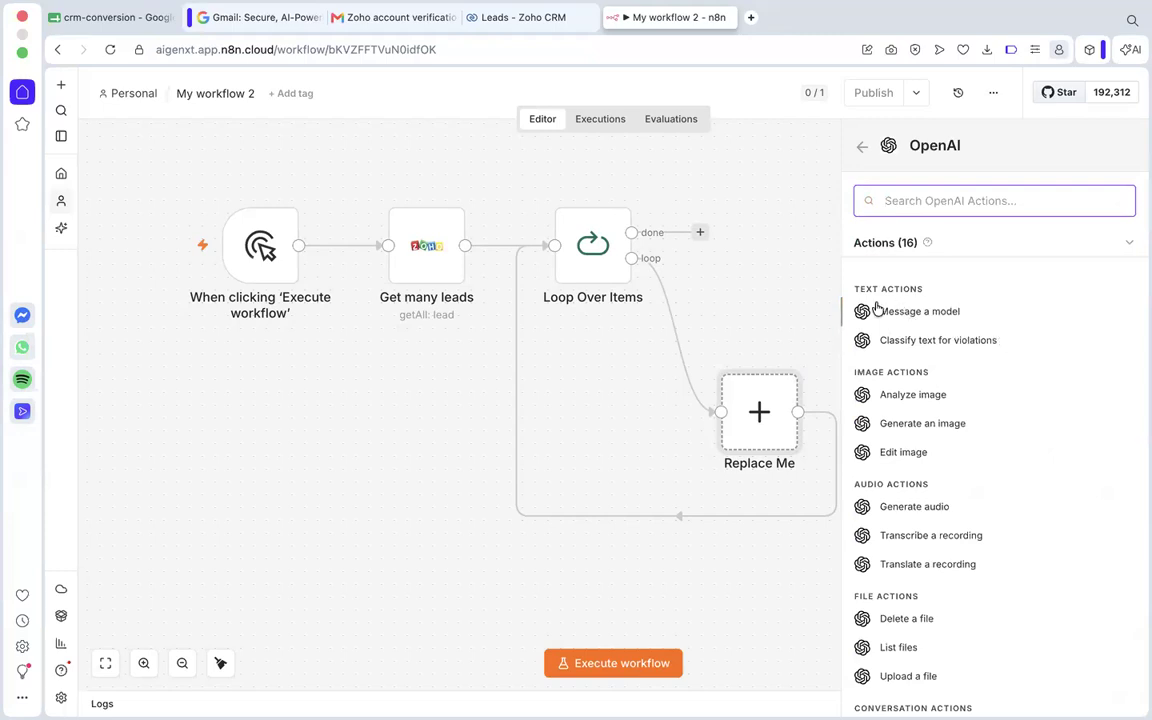
scroll(944, 452, down, 3)
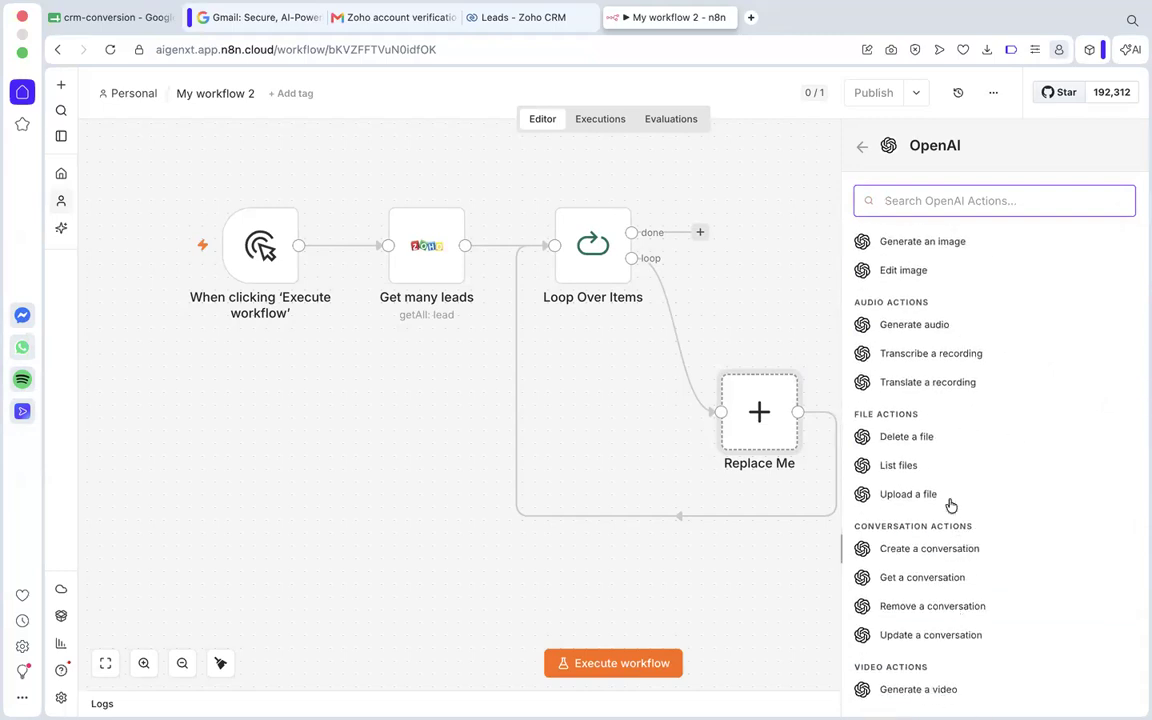
scroll(951, 470, up, 3)
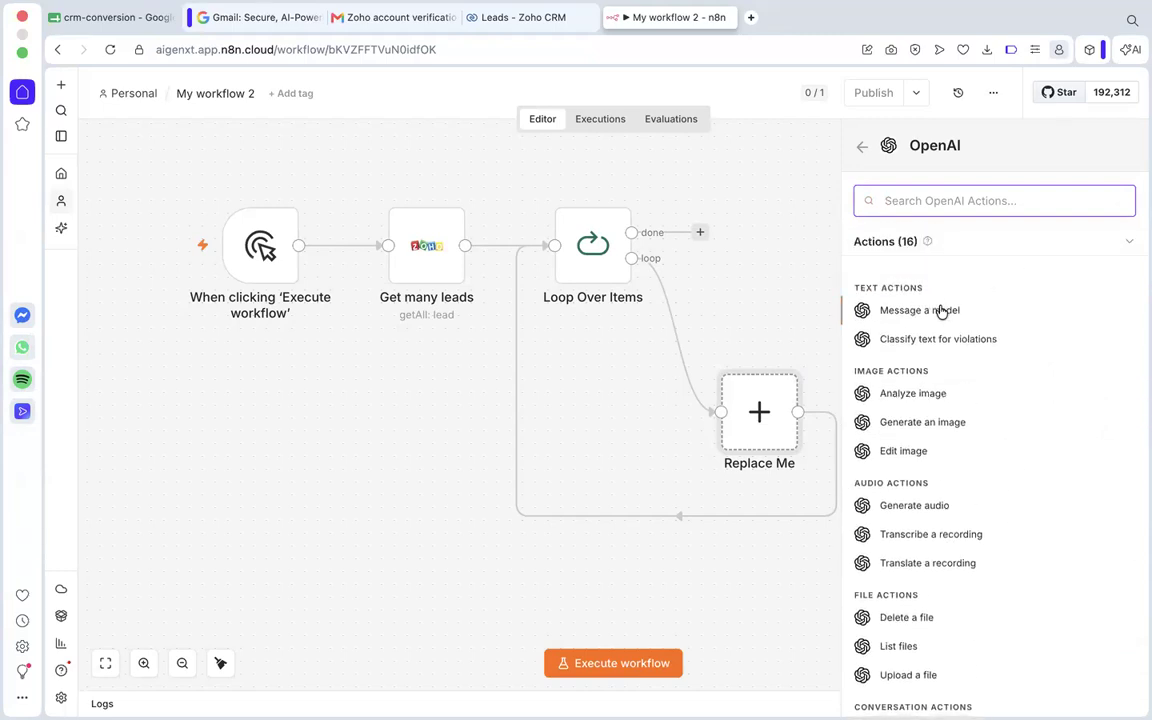
click(941, 311)
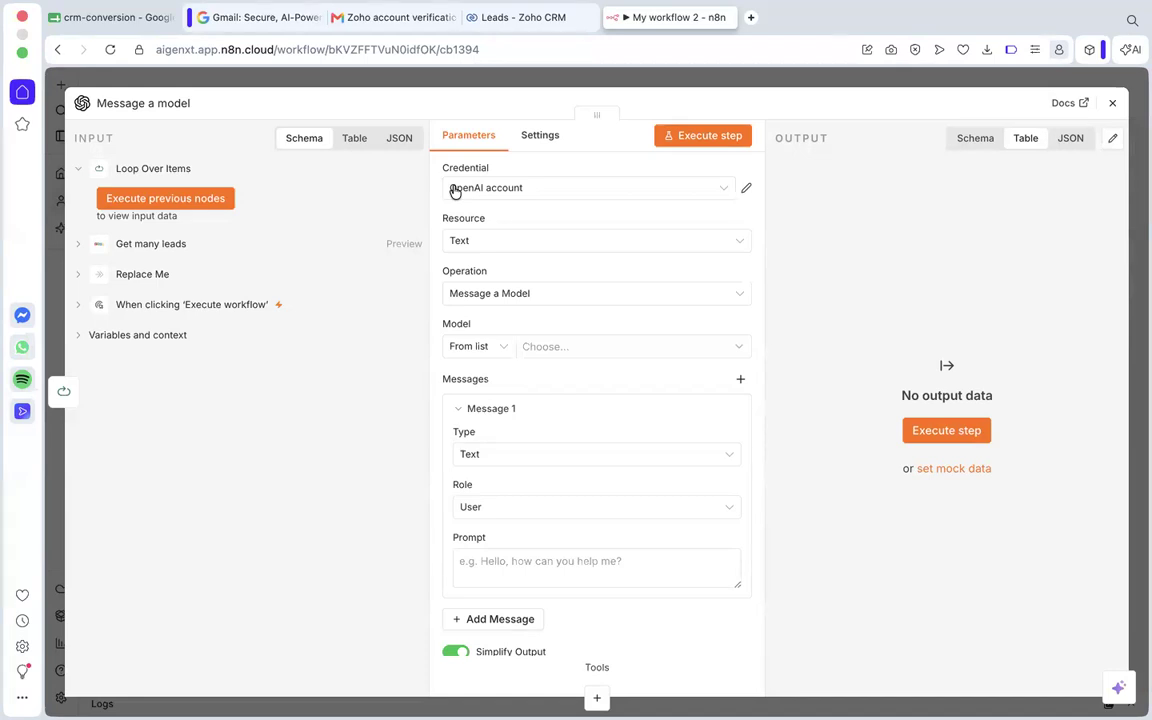
Set the Message a model node's model to GPT-4O-MINI.
click(550, 350)
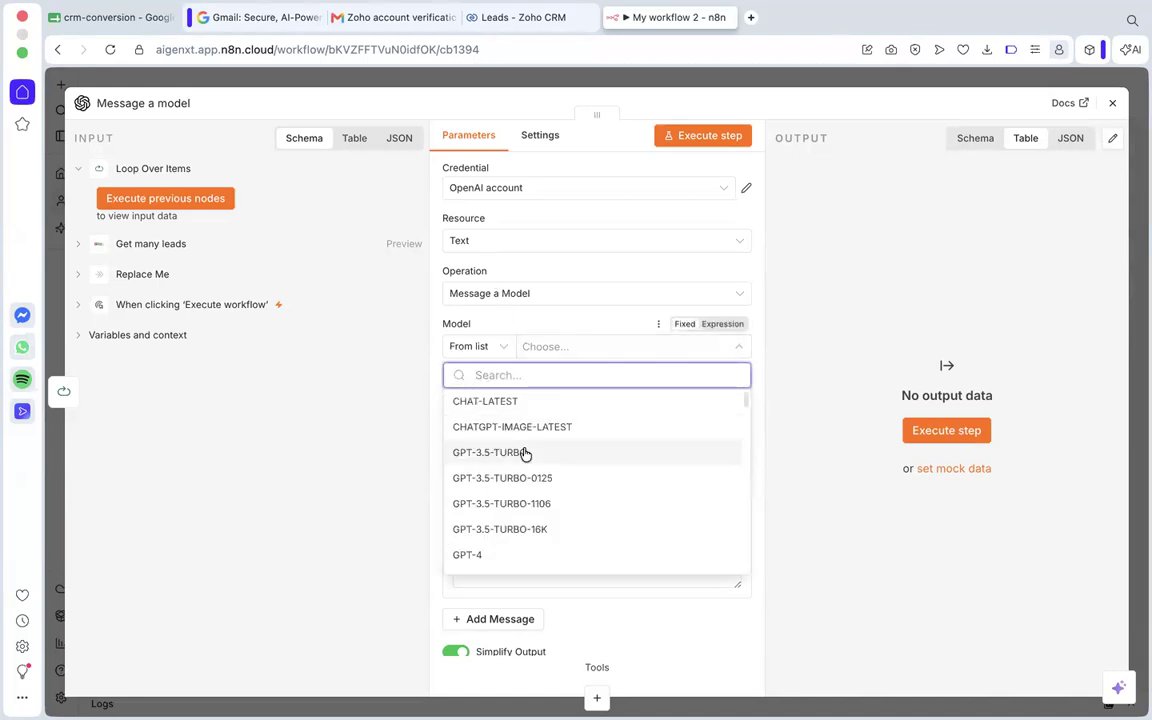
scroll(525, 453, down, 5)
scroll(525, 453, down, 3)
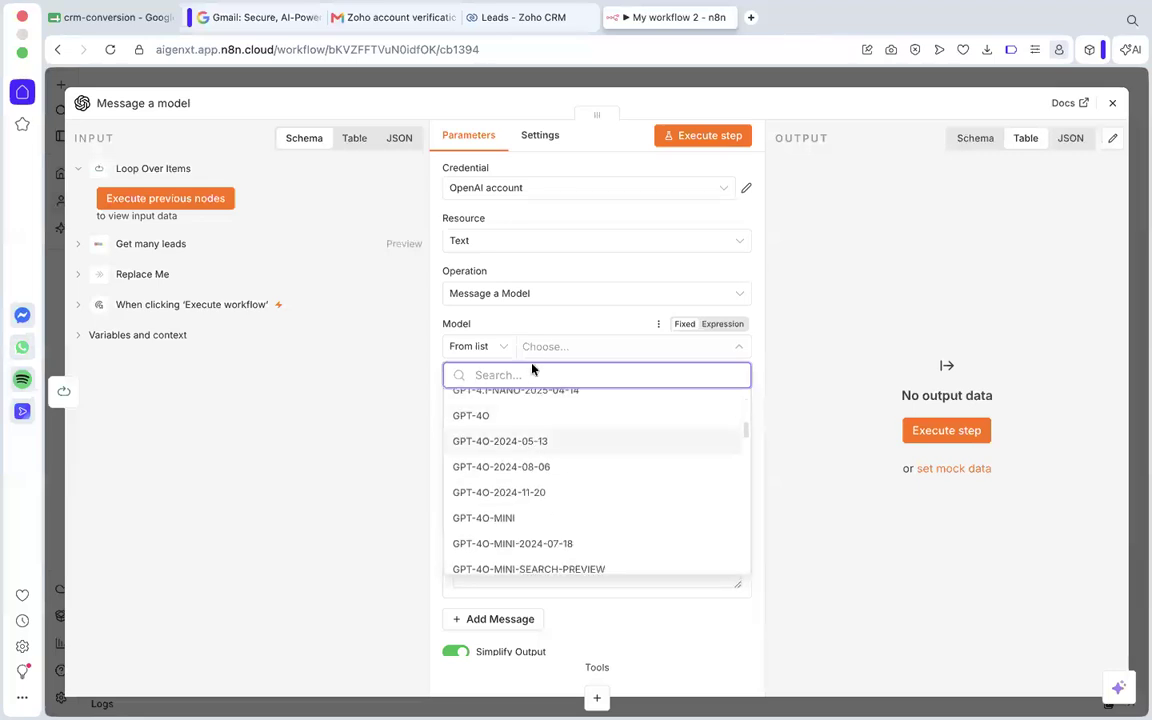
scroll(532, 368, down, 4)
scroll(537, 319, down, 10)
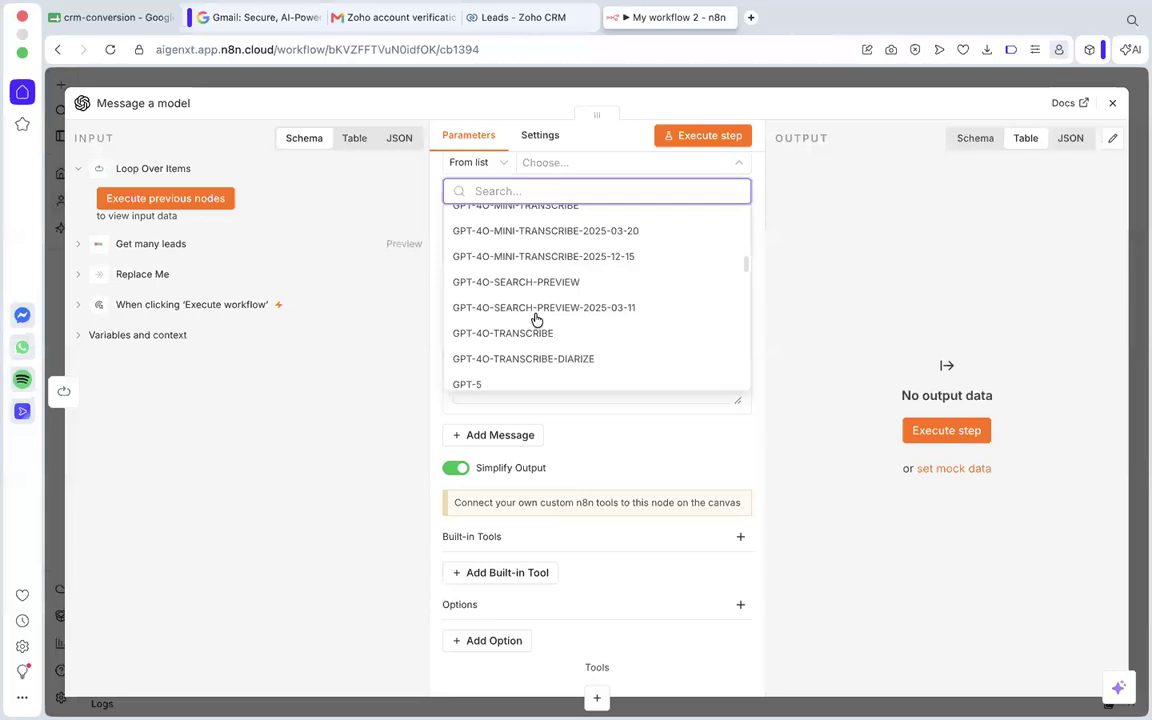
scroll(536, 322, down, 2)
scroll(535, 329, up, 7)
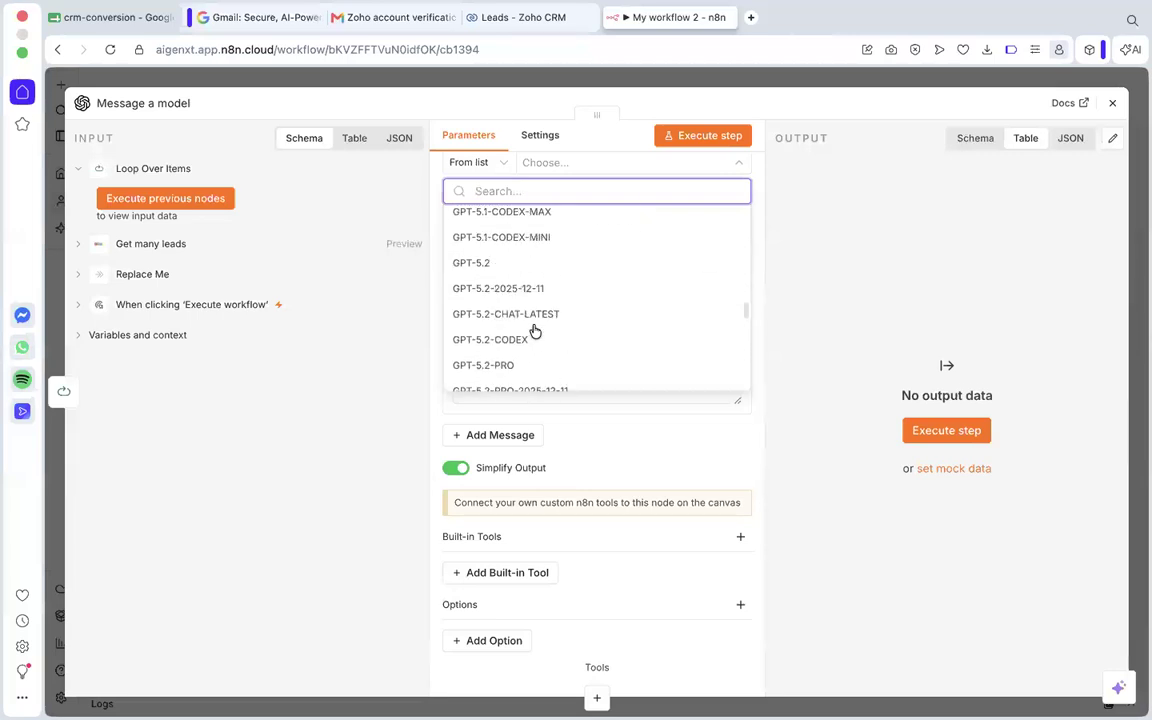
scroll(535, 330, up, 10)
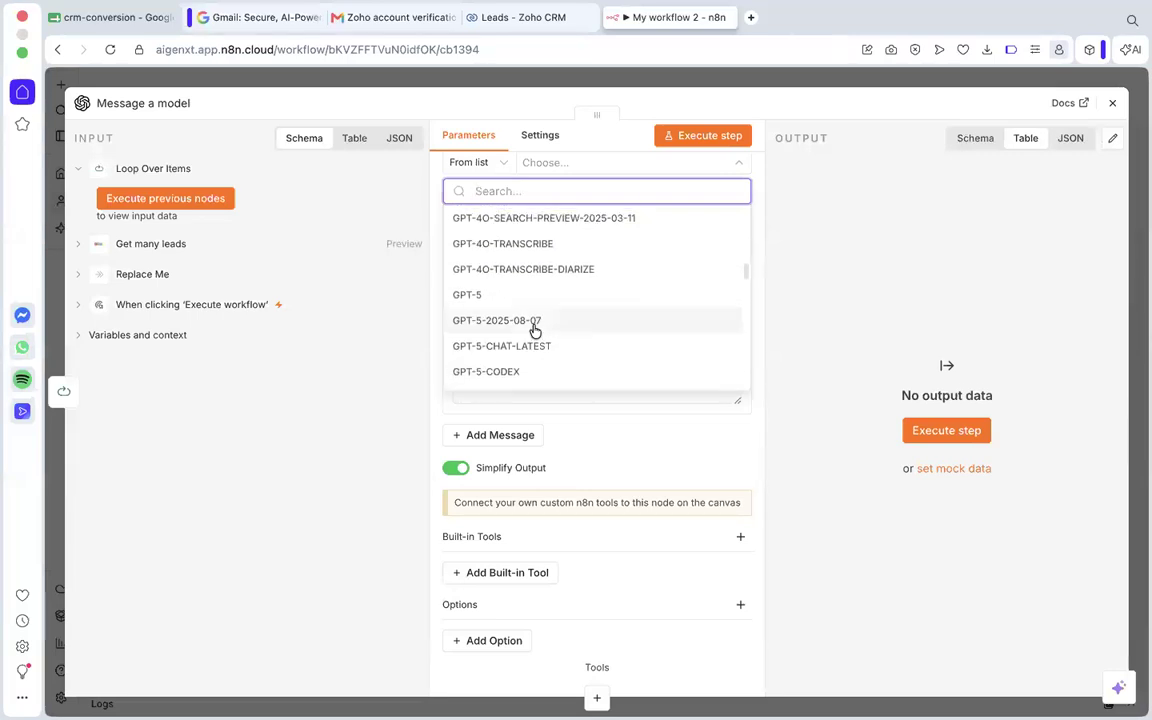
scroll(533, 330, up, 3)
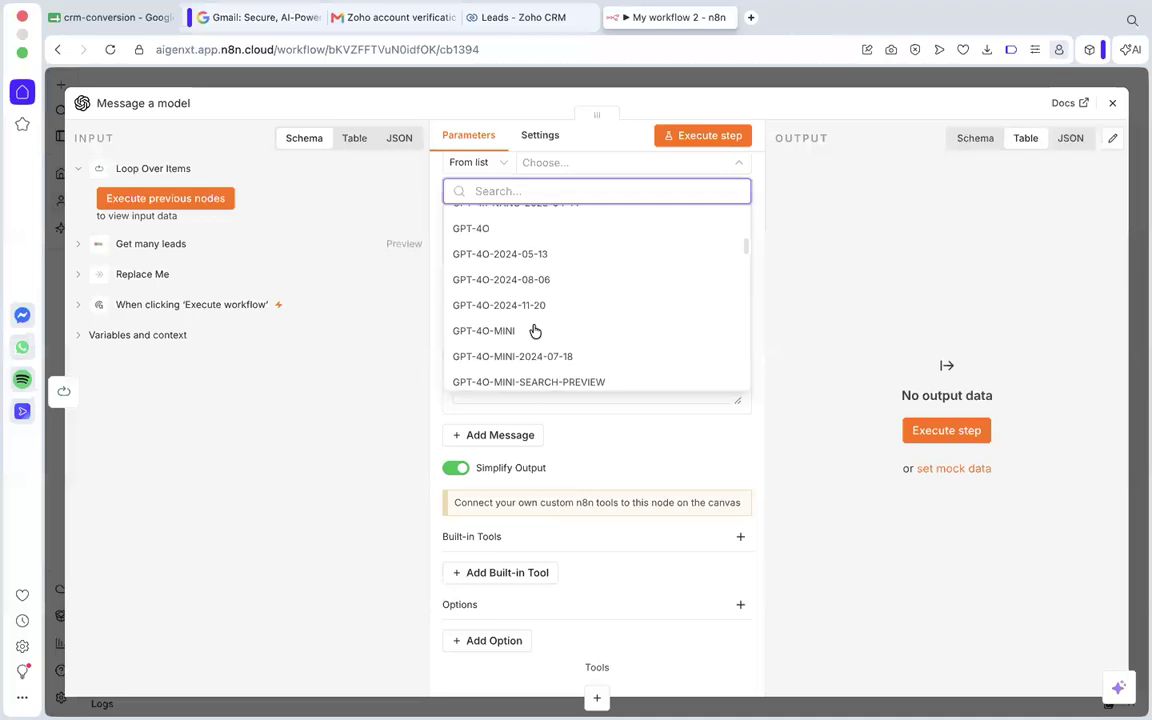
click(481, 331)
Paste the sales assistant prompt with the Full_Name, Company, Lead_Status and Description expressions into Message 1.
scroll(520, 283, up, 1)
scroll(525, 357, down, 3)
scroll(522, 180, up, 2)
click(570, 398)
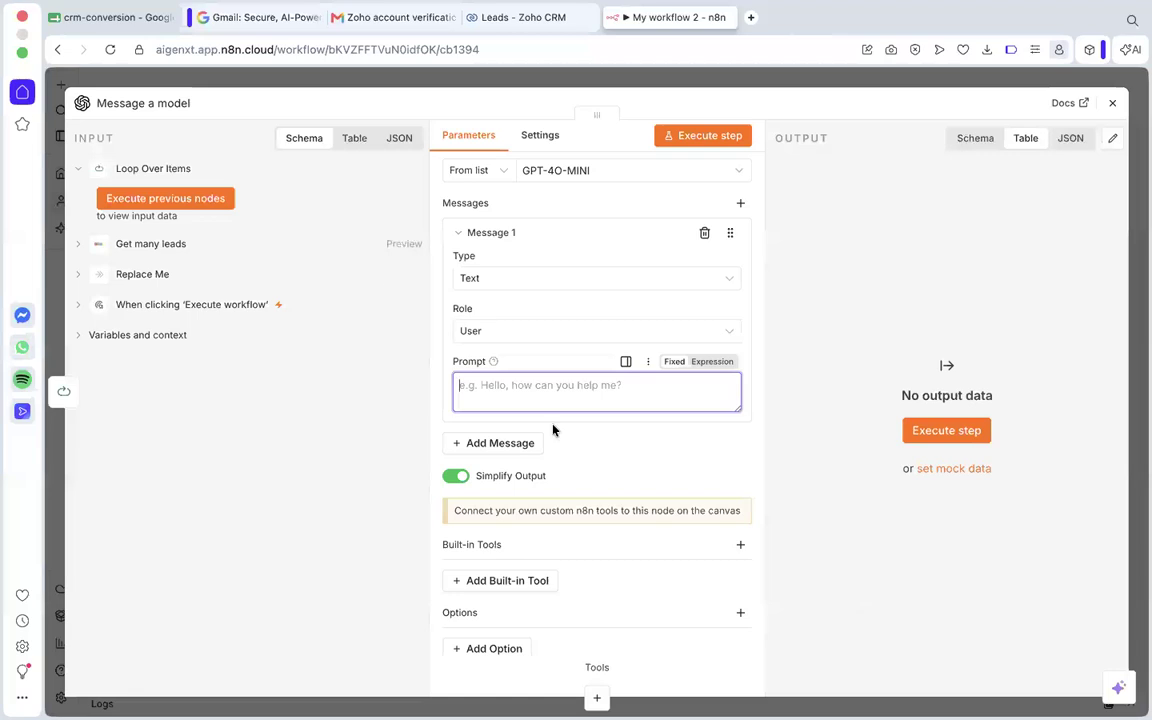
click(541, 394)
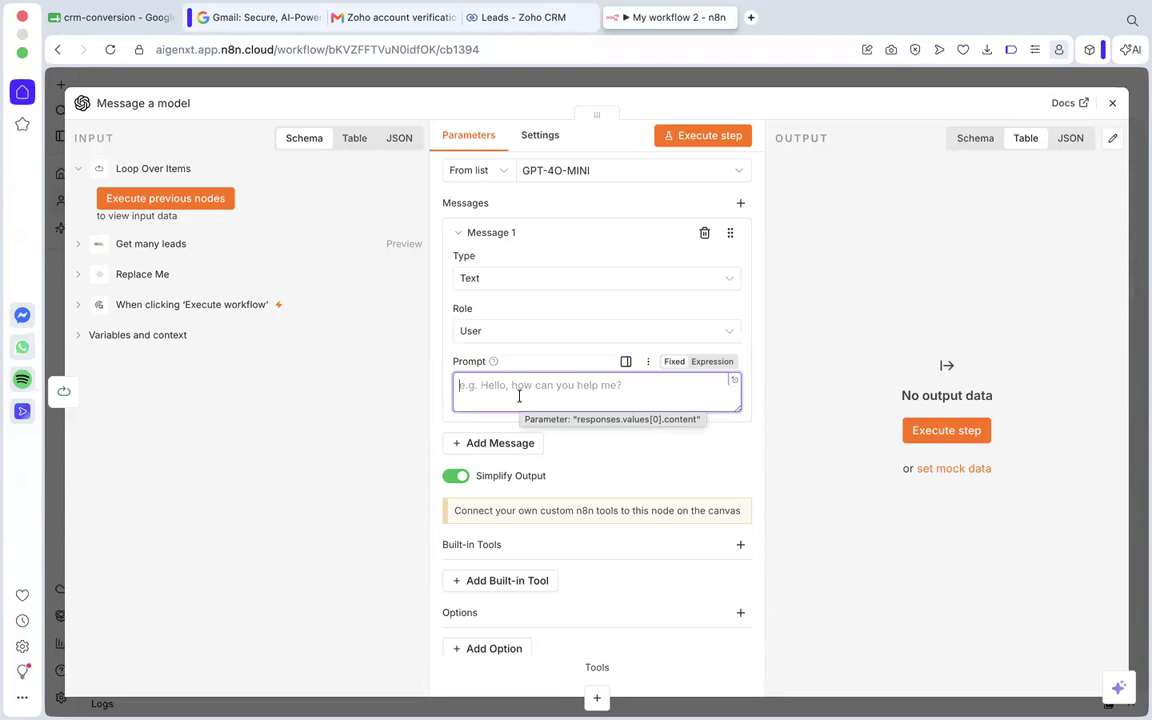
scroll(501, 398, up, 1)
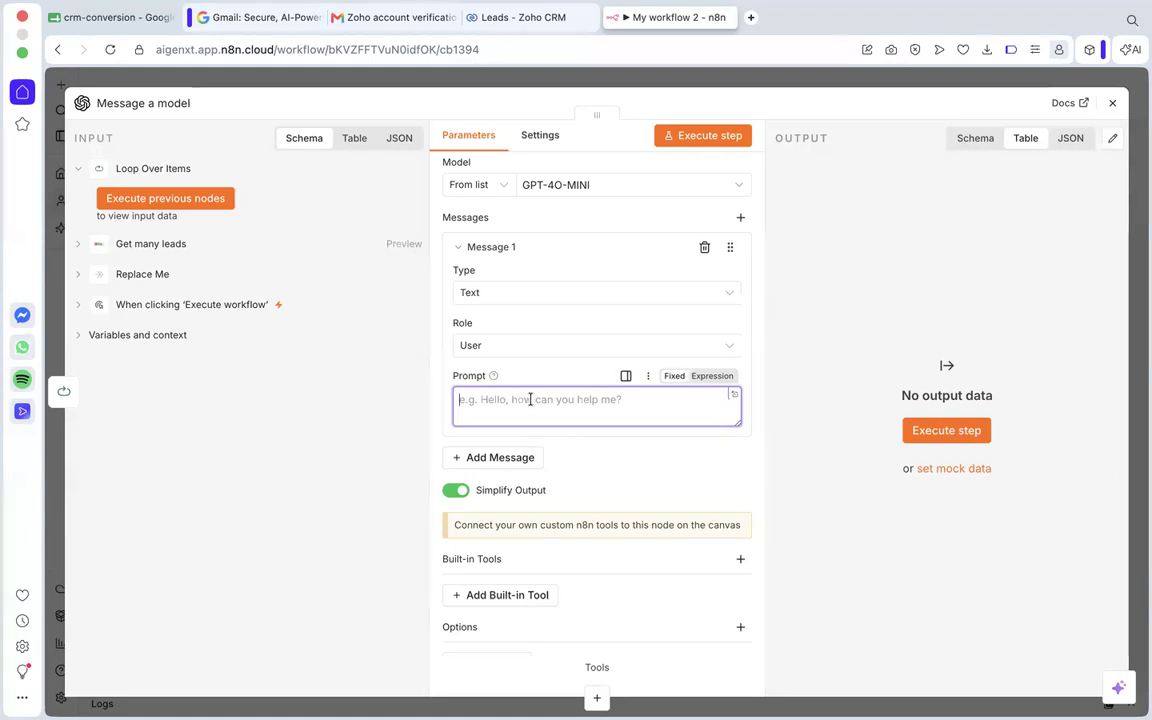
key(super+v)
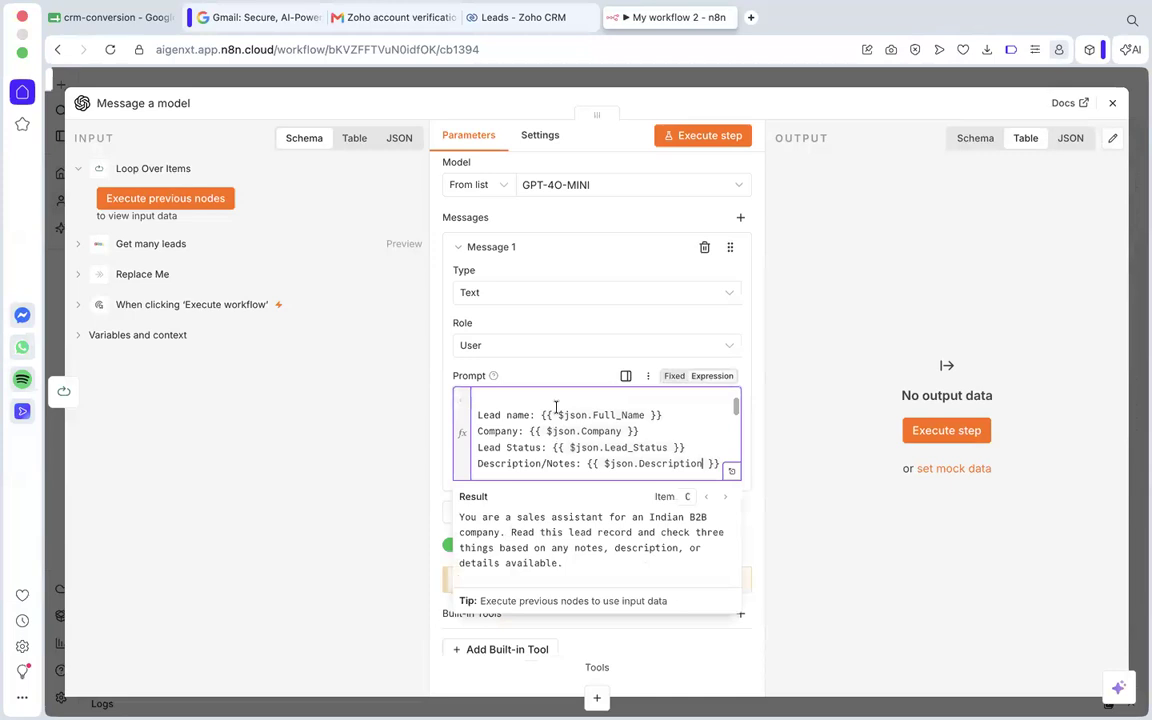
Review the pasted prompt's opening instructions and its lead name, company, lead status and description expressions.
scroll(556, 406, up, 3)
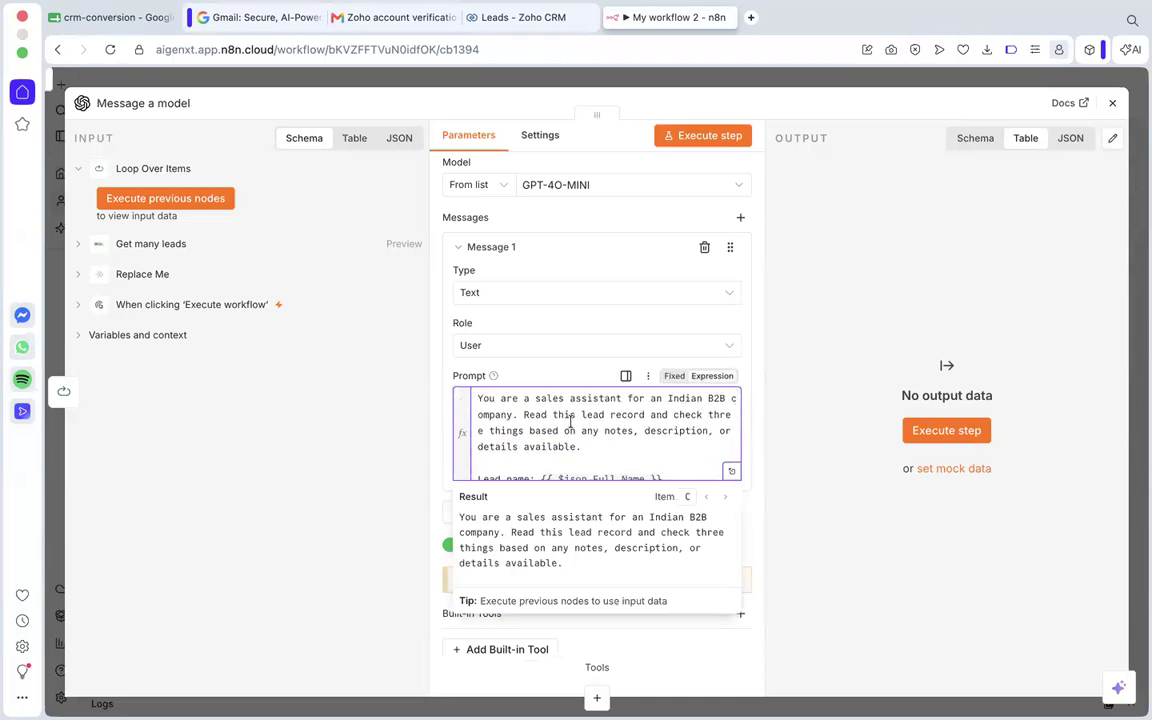
scroll(571, 421, up, 1)
scroll(585, 395, down, 2)
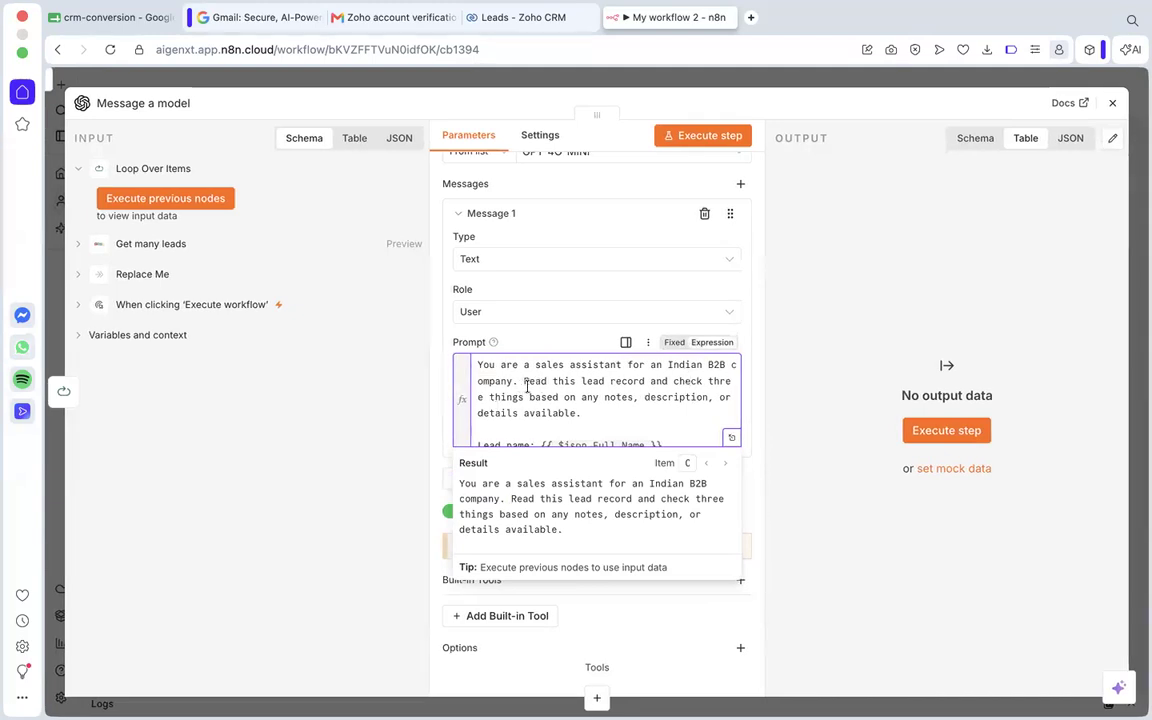
scroll(556, 392, down, 1)
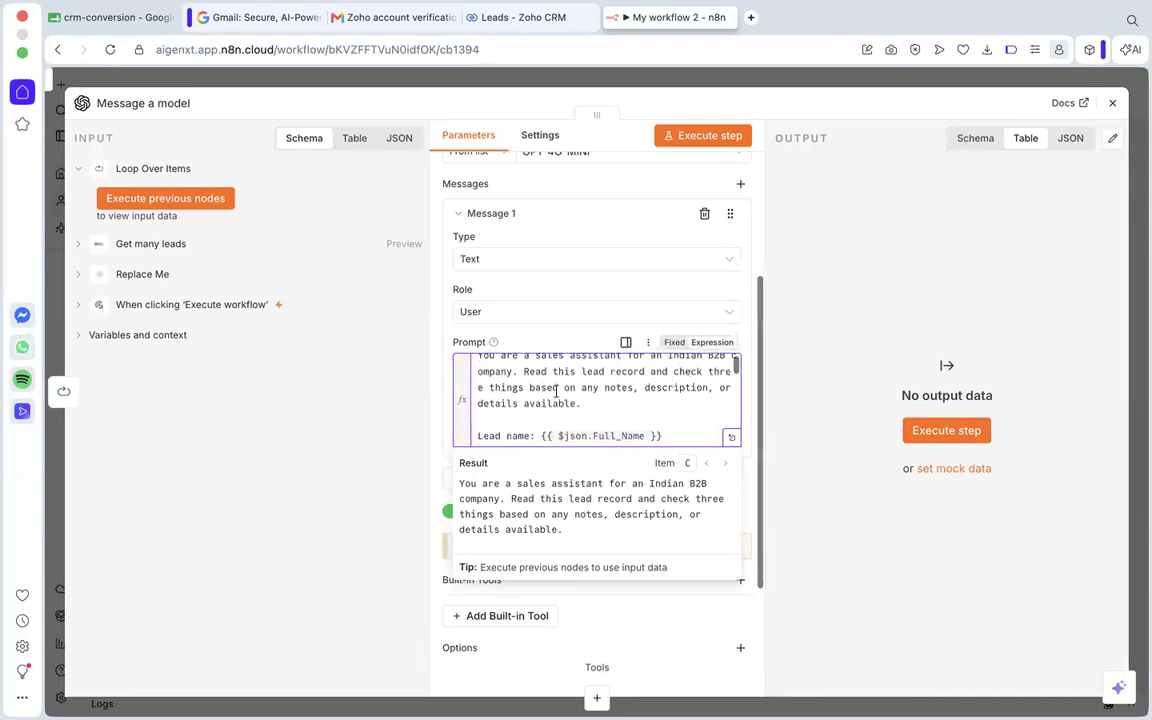
scroll(604, 388, down, 1)
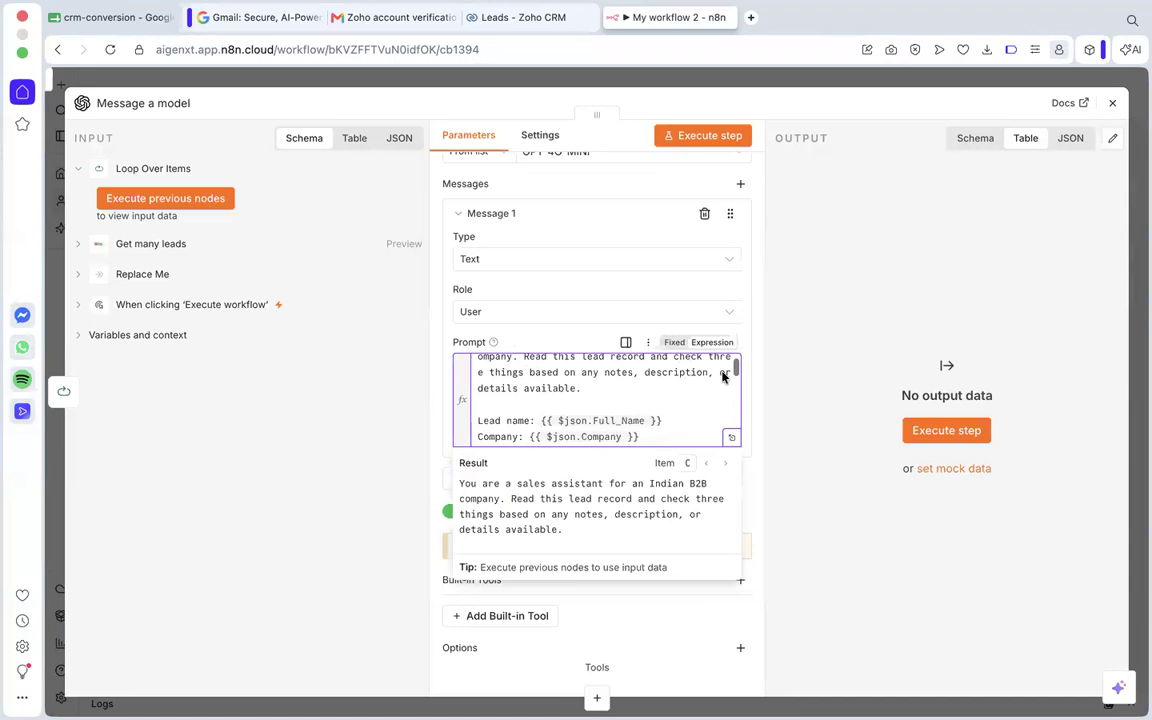
scroll(549, 388, down, 1)
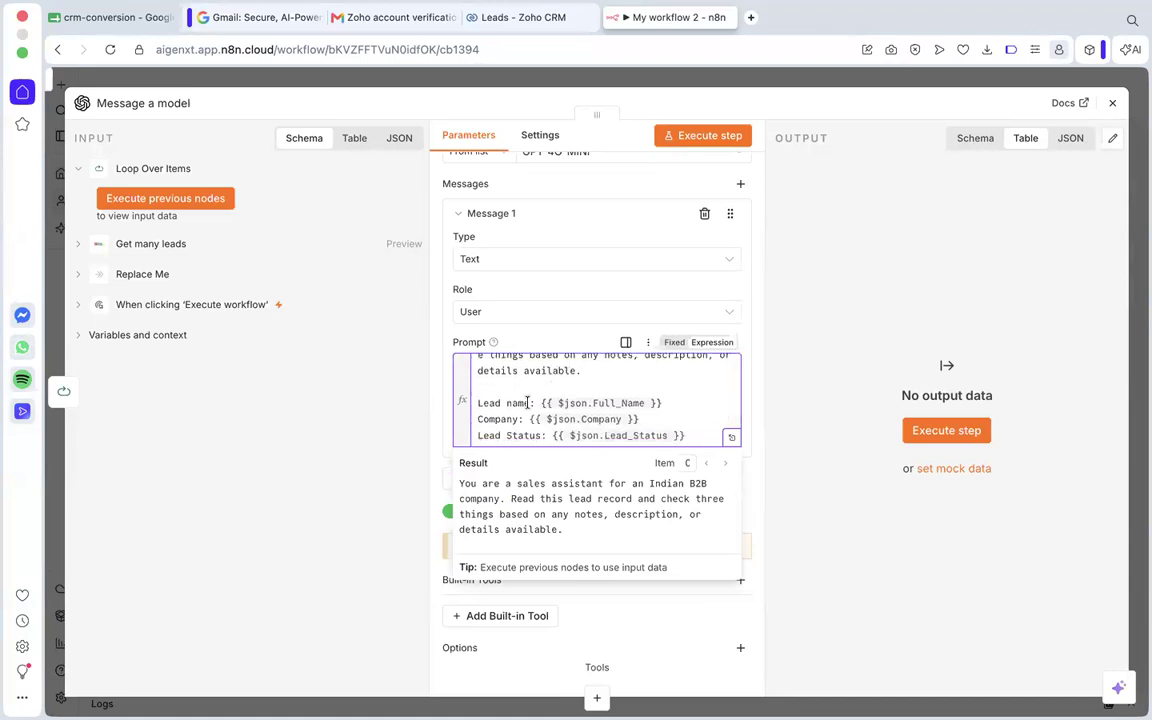
scroll(535, 396, down, 1)
drag(540, 388, 668, 389)
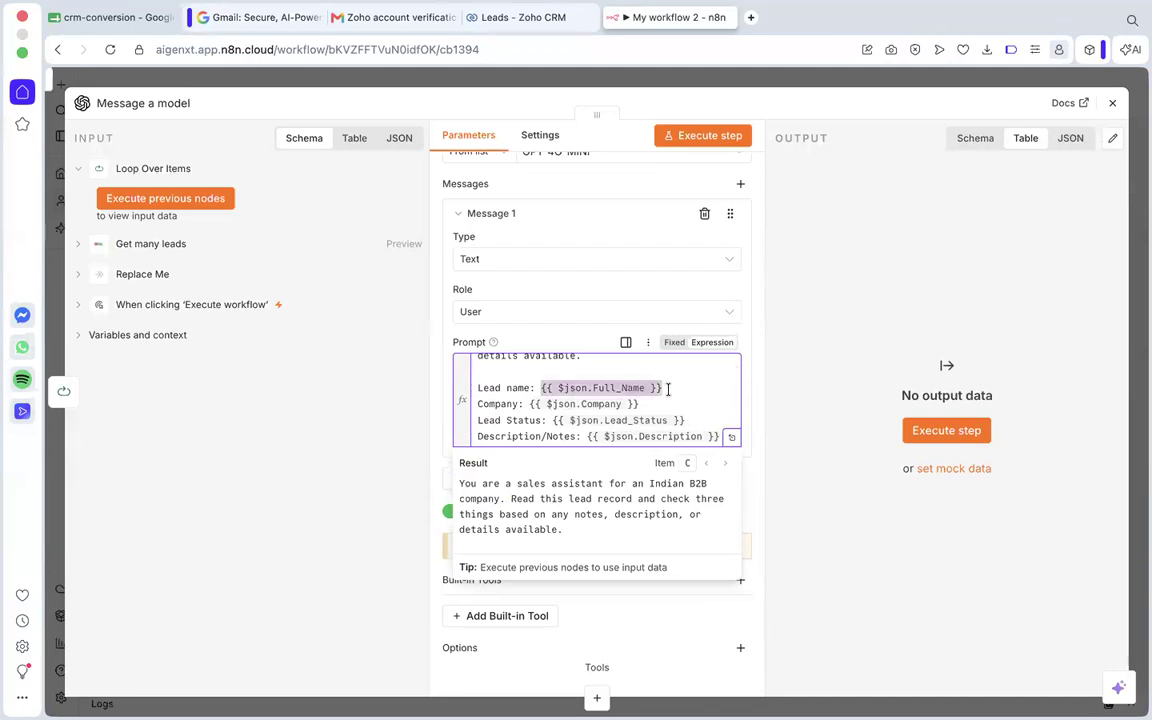
scroll(540, 385, down, 1)
click(549, 393)
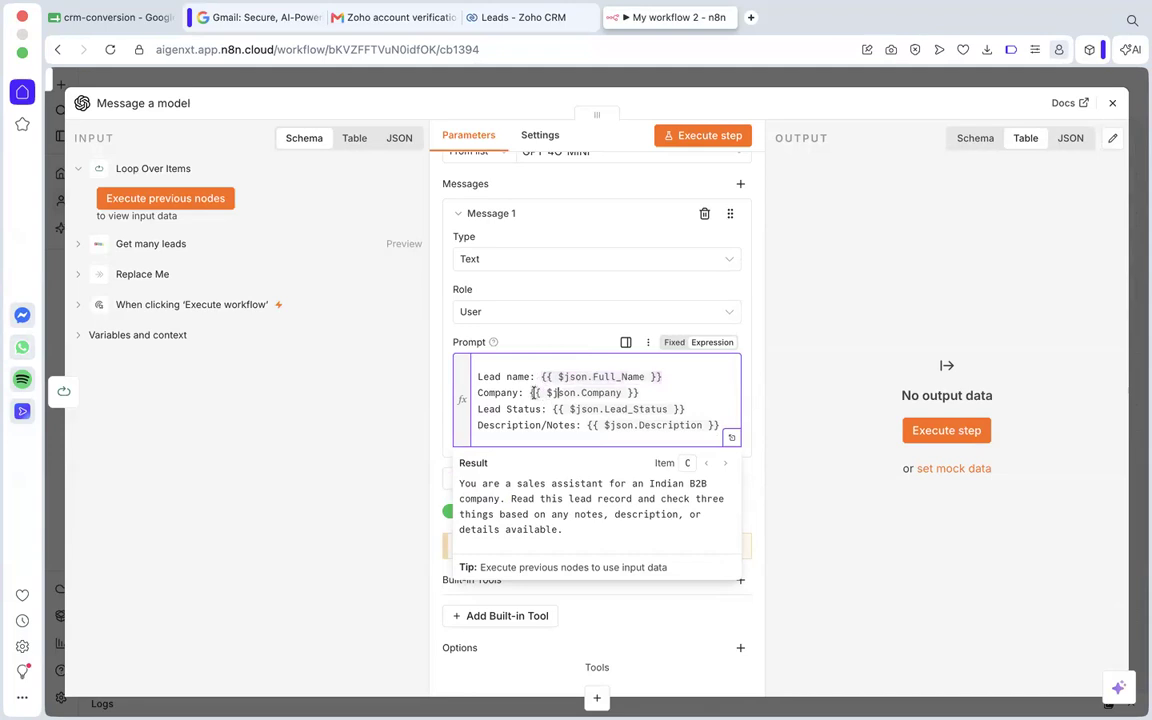
drag(549, 393, 640, 395)
click(640, 395)
click(548, 382)
Expand the Get many leads fields in the node's input data and execute the previous nodes.
click(80, 244)
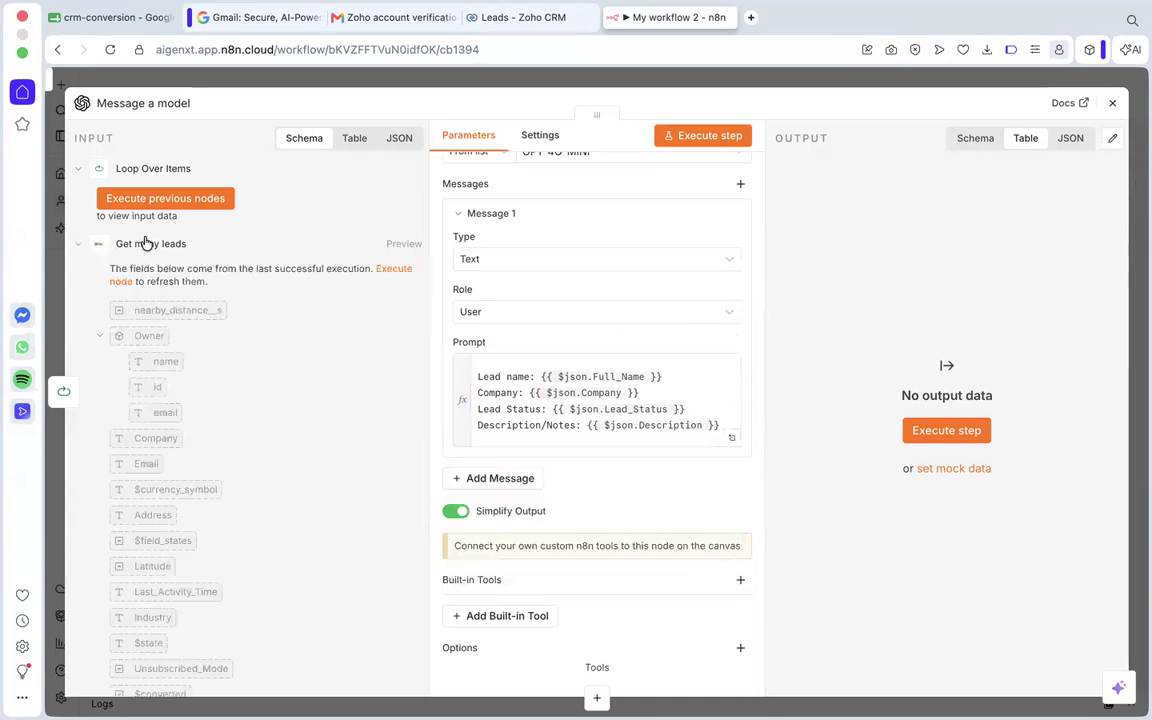
scroll(169, 314, down, 2)
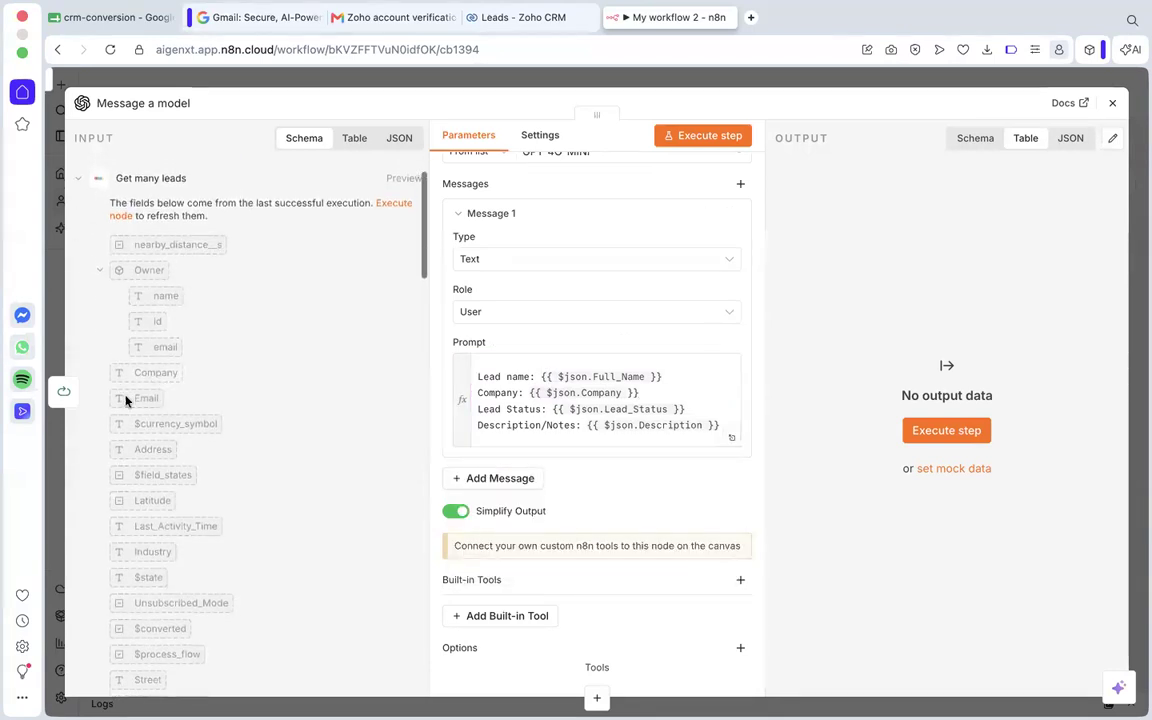
scroll(198, 320, down, 1)
scroll(198, 319, up, 3)
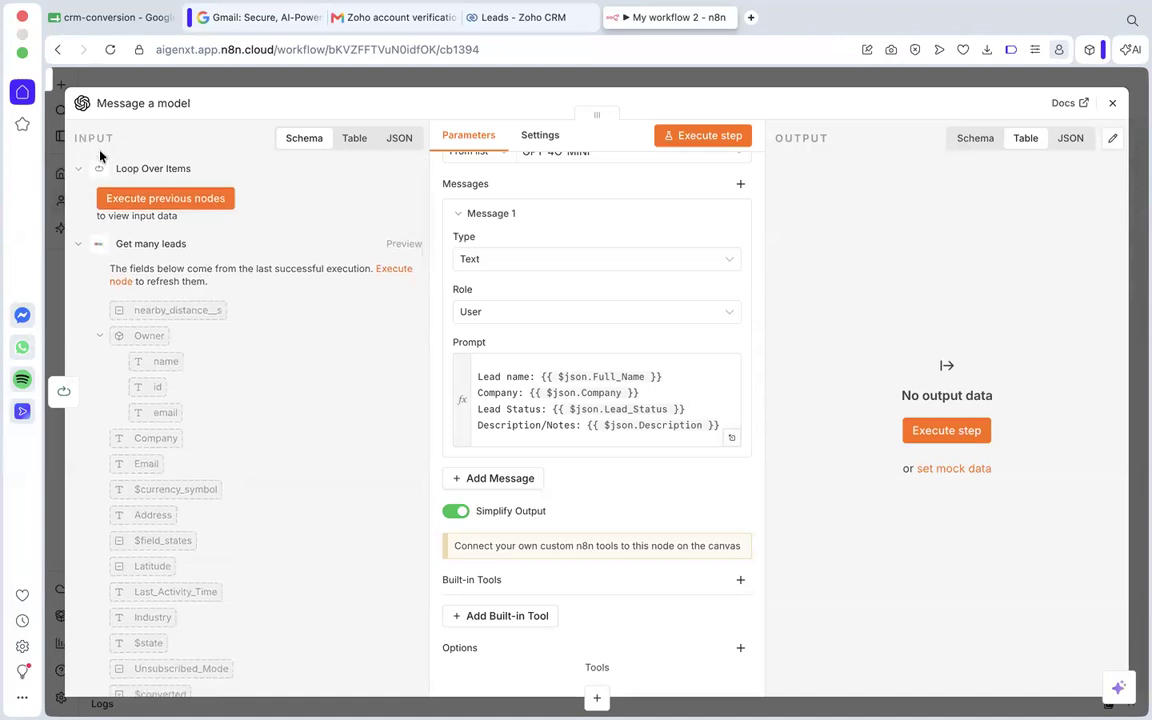
click(172, 198)
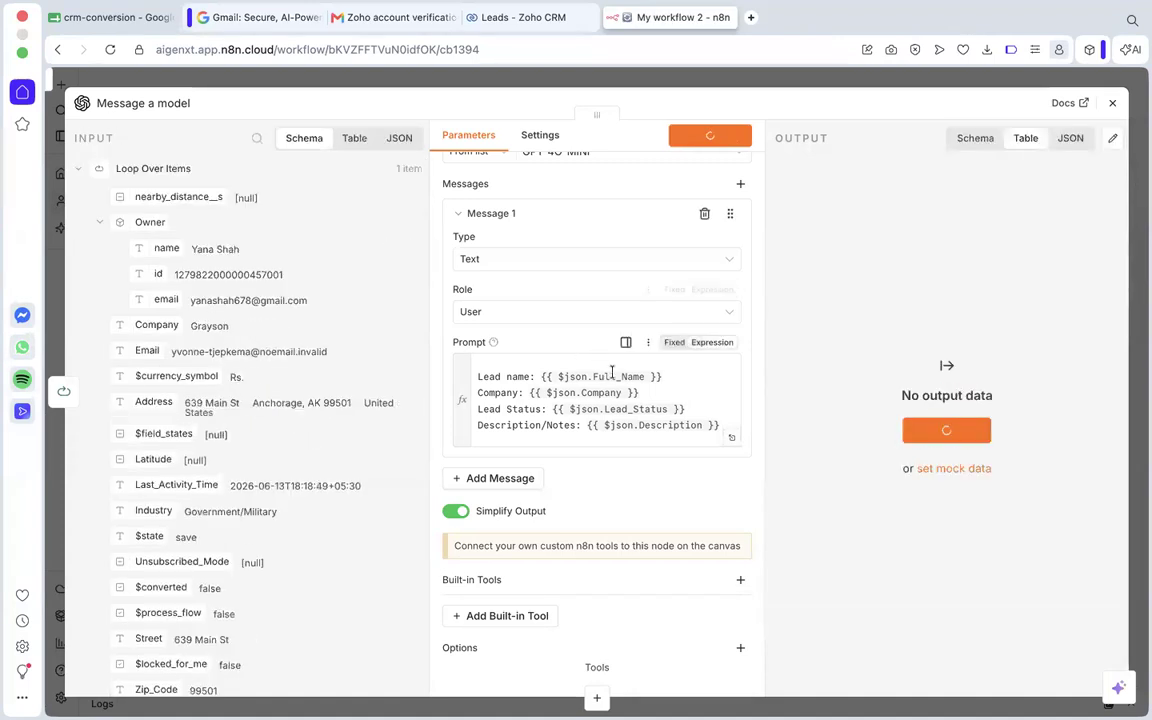
Check the Full_Name, Company, Lead_Status and Description expressions in the Message 1 prompt against the loaded lead items.
scroll(190, 211, down, 3)
scroll(190, 211, up, 3)
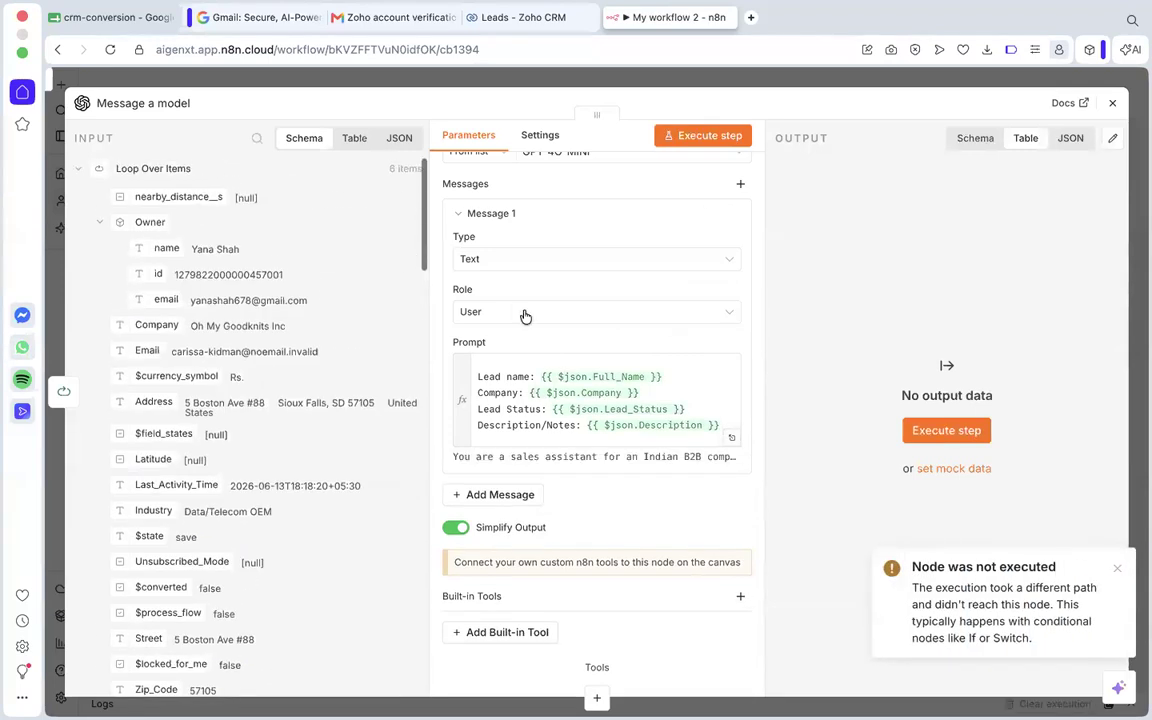
scroll(590, 400, up, 2)
scroll(570, 395, down, 3)
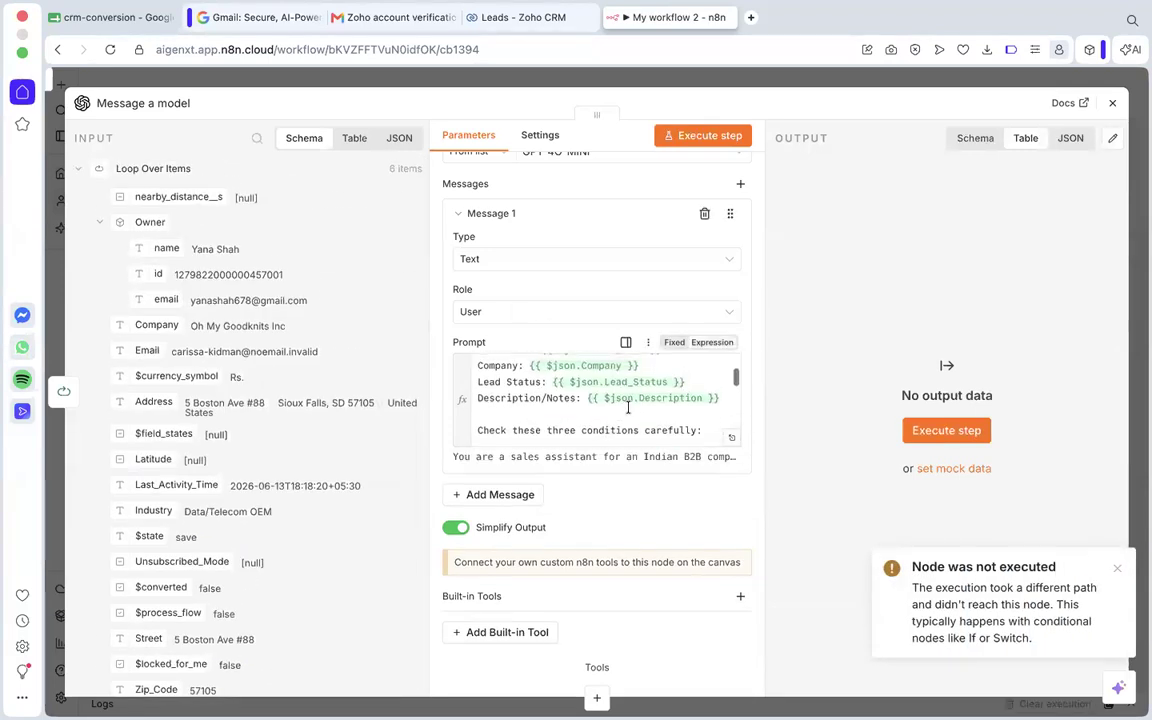
scroll(535, 385, up, 2)
drag(541, 382, 660, 382)
click(660, 382)
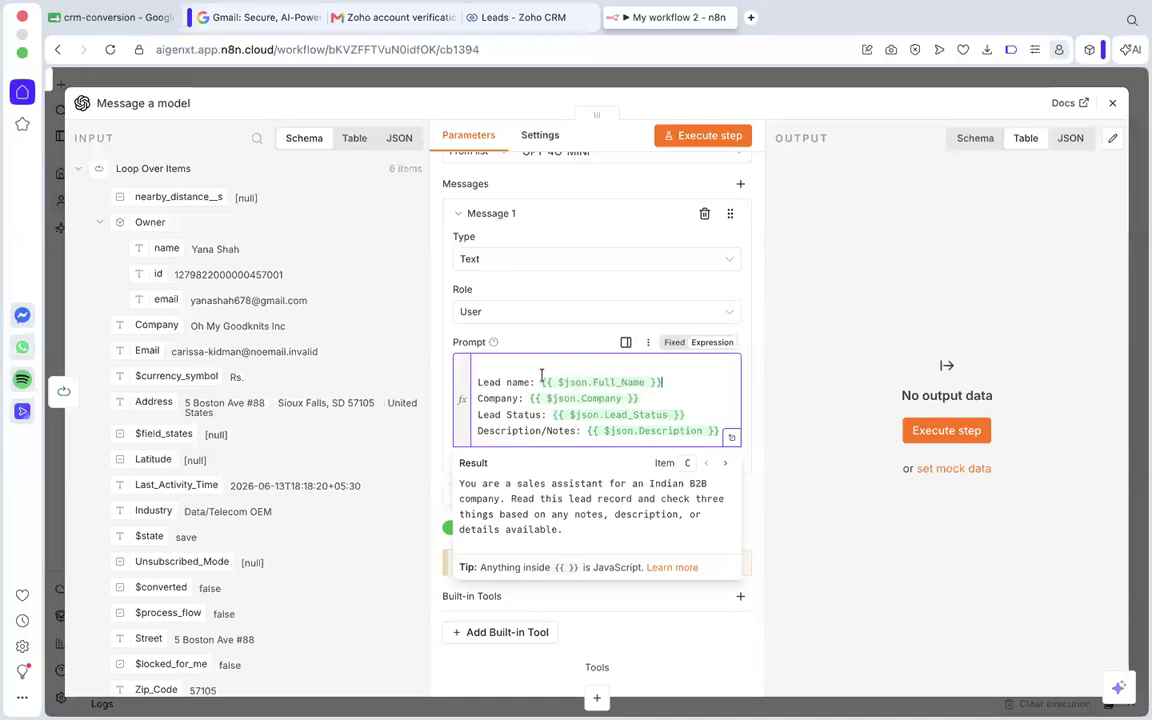
drag(540, 382, 674, 384)
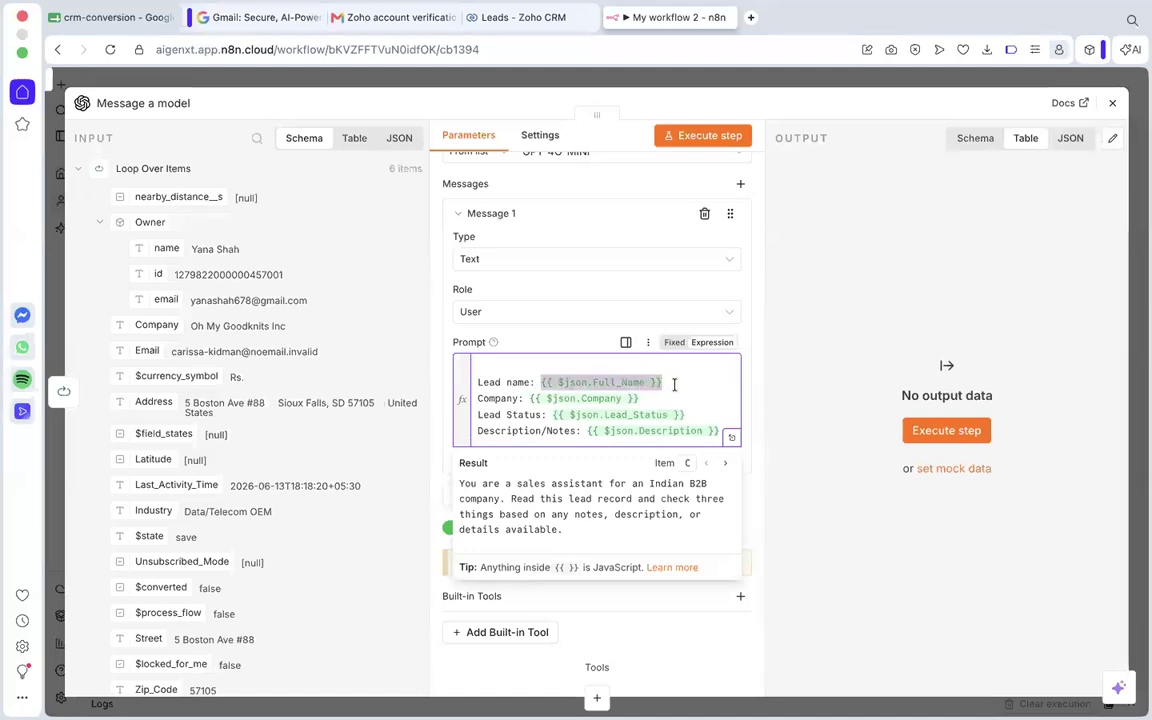
click(662, 383)
key(BackSpace)
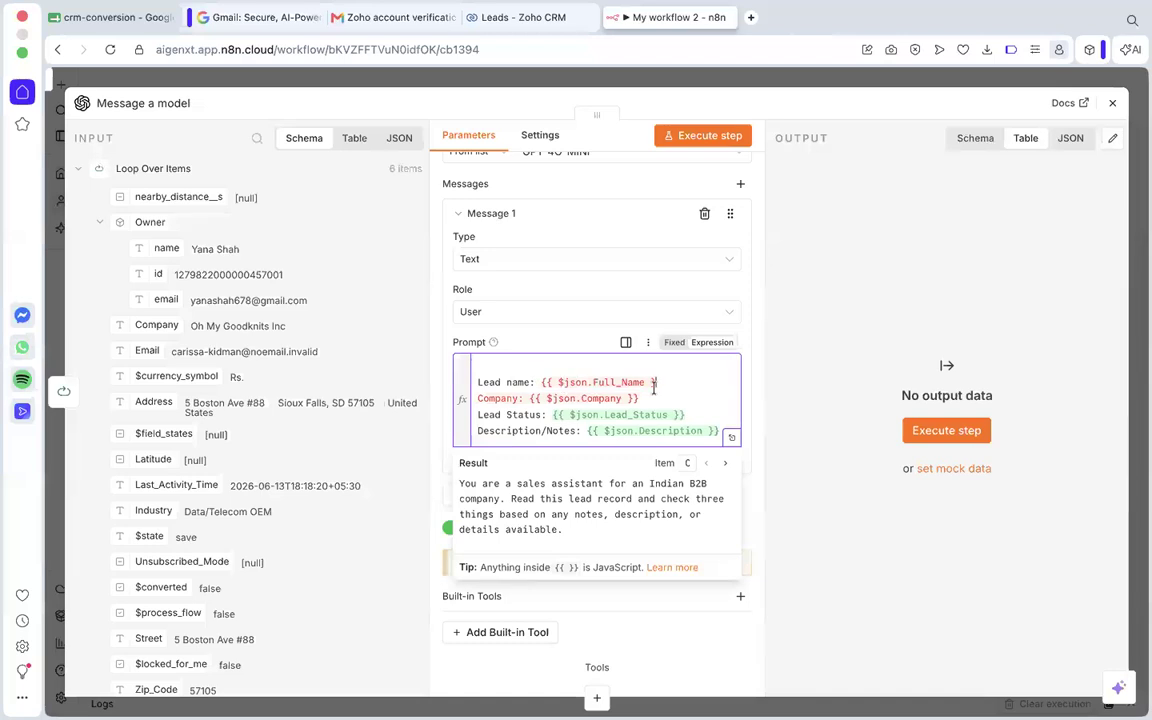
text(})
Replace the Lead Status expression in the prompt by mapping the Lead_Status field from the Loop Over Items input data.
scroll(194, 288, down, 1)
scroll(194, 288, up, 1)
scroll(186, 340, down, 6)
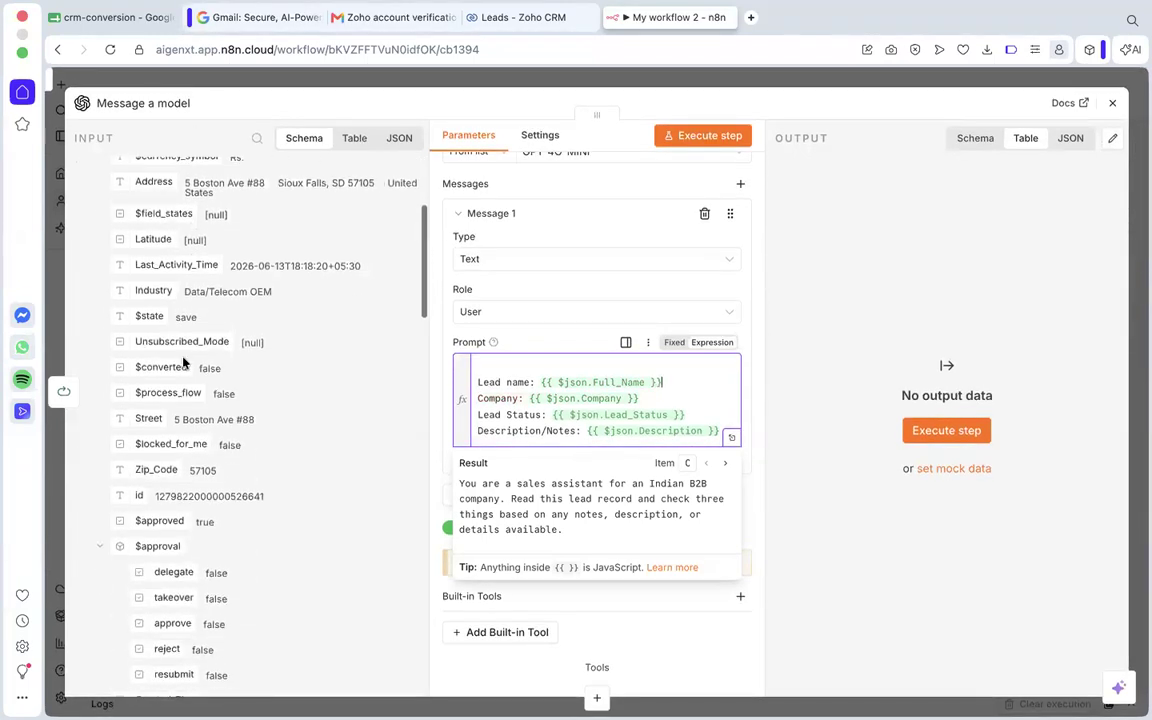
scroll(172, 410, down, 3)
scroll(172, 414, down, 10)
scroll(172, 422, down, 6)
scroll(172, 418, down, 9)
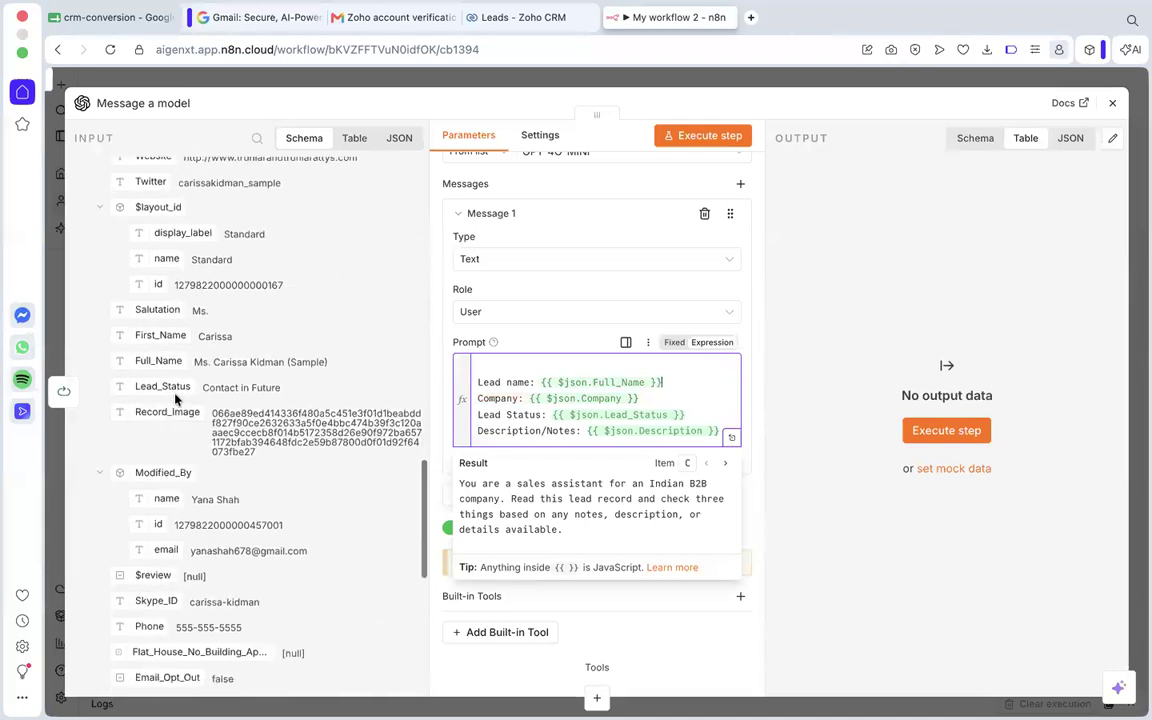
scroll(483, 368, down, 1)
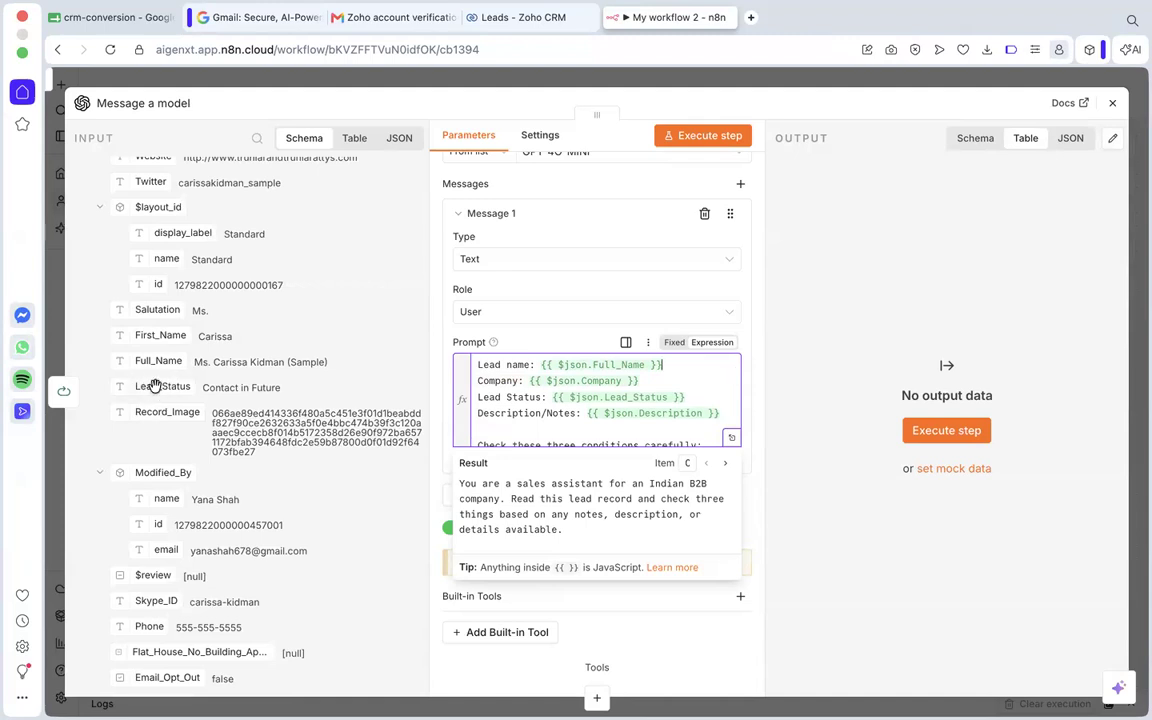
click(598, 399)
click(692, 398)
shift+click(550, 397)
key(BackSpace)
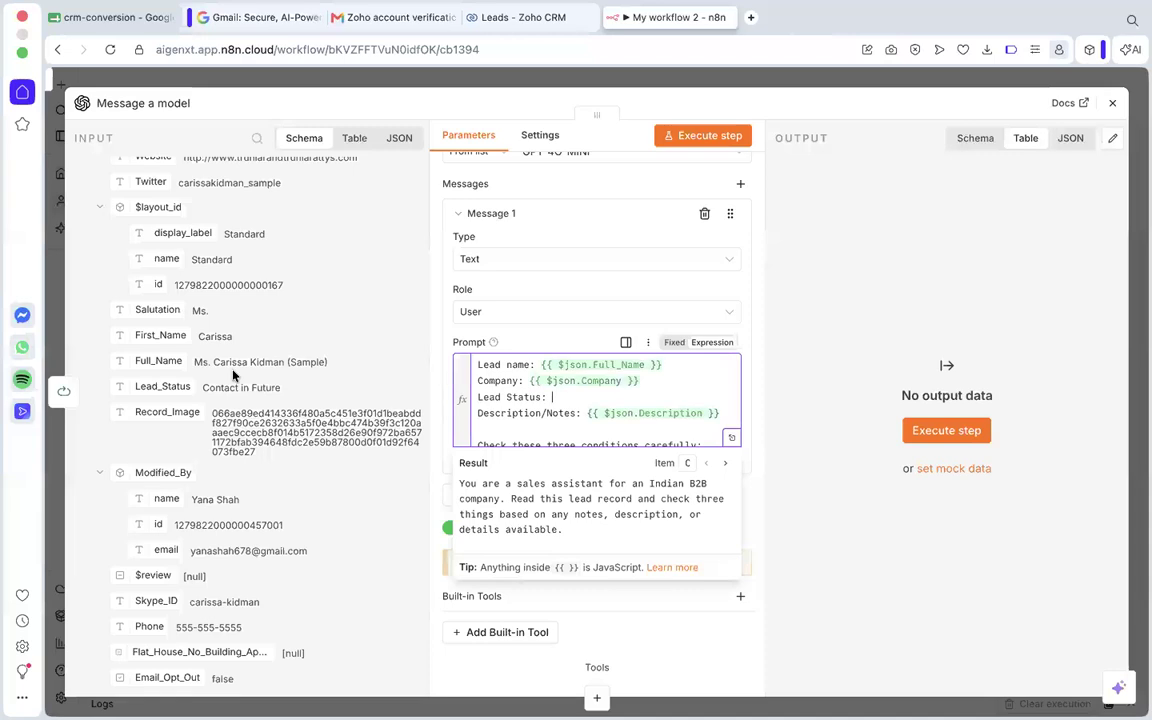
drag(148, 386, 578, 403)
click(578, 402)
Examine the prompt's opening instructions and the lead's Description field in the Loop Over Items input data.
scroll(578, 403, up, 1)
scroll(578, 403, down, 1)
scroll(533, 397, up, 1)
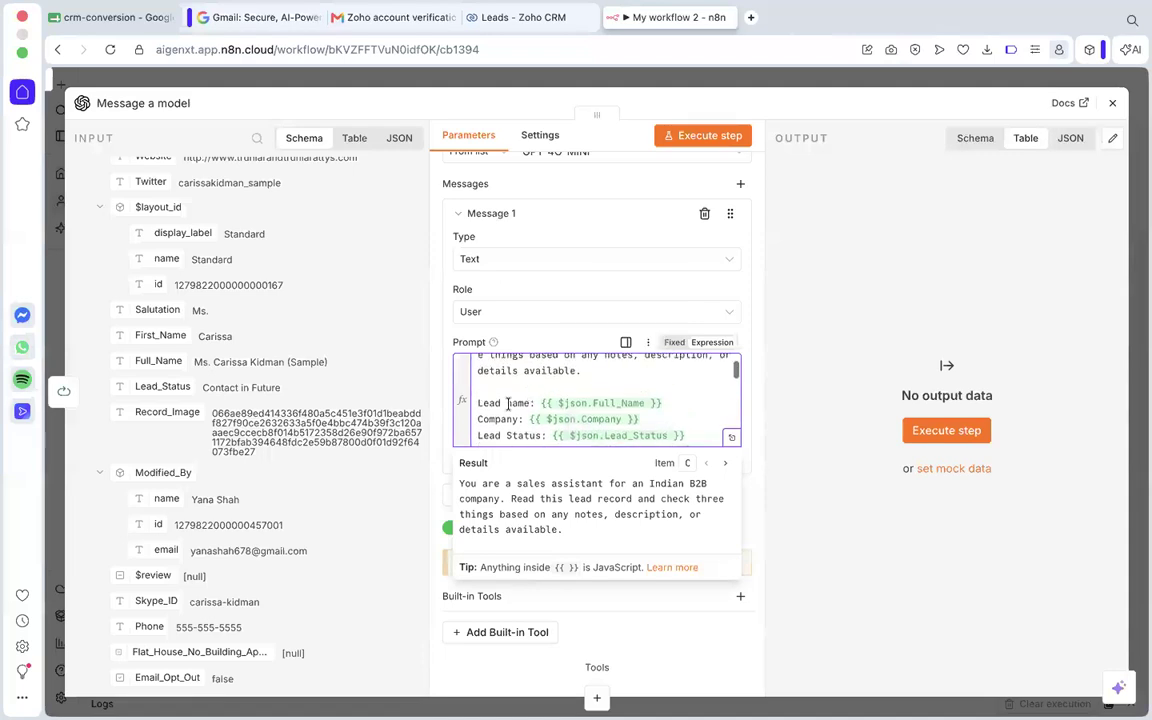
scroll(525, 397, up, 1)
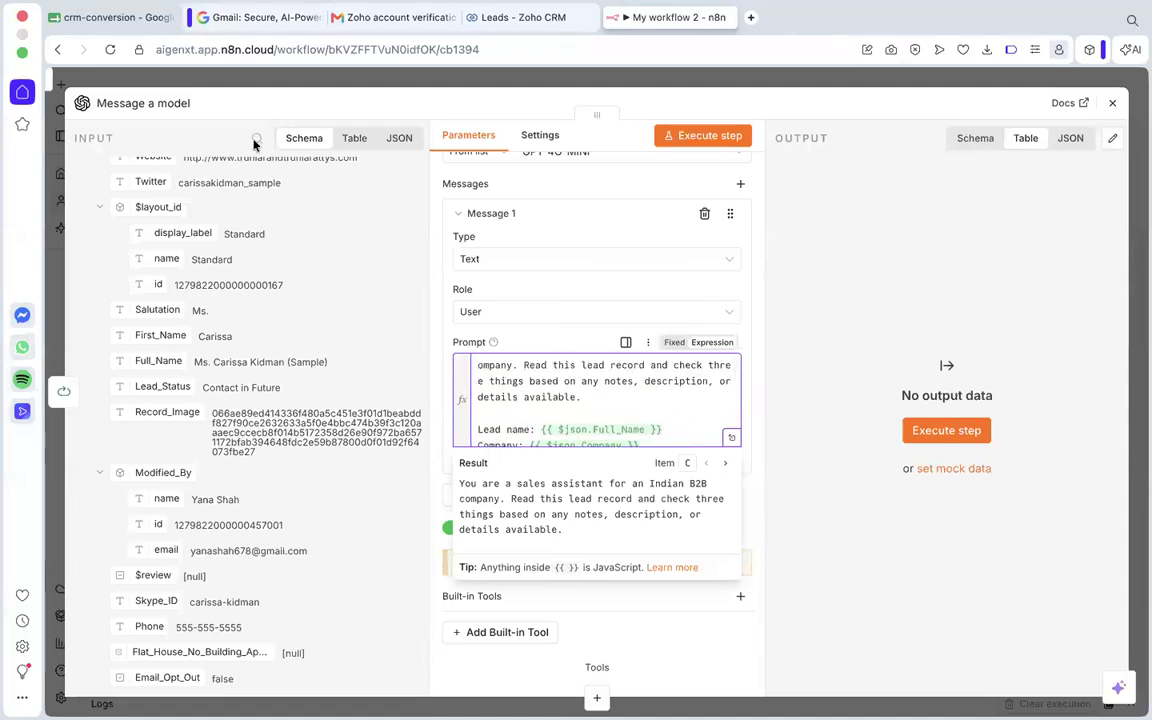
scroll(230, 355, up, 3)
scroll(256, 401, up, 2)
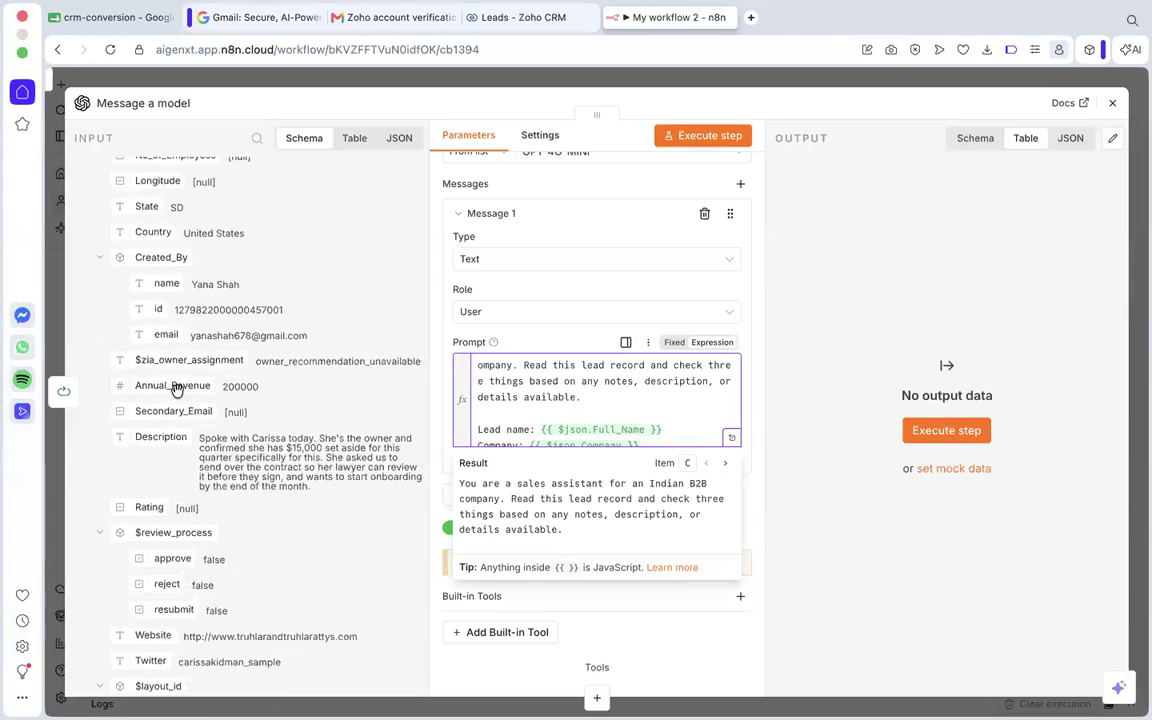
scroll(176, 388, down, 2)
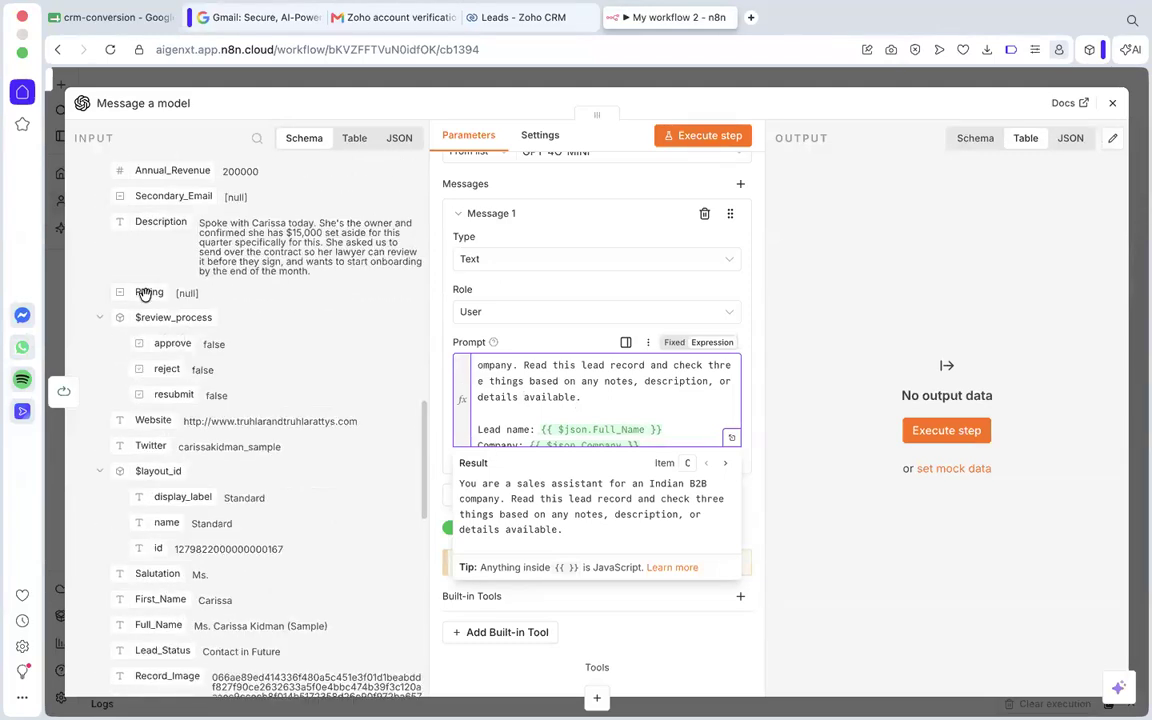
scroll(147, 293, up, 3)
click(507, 396)
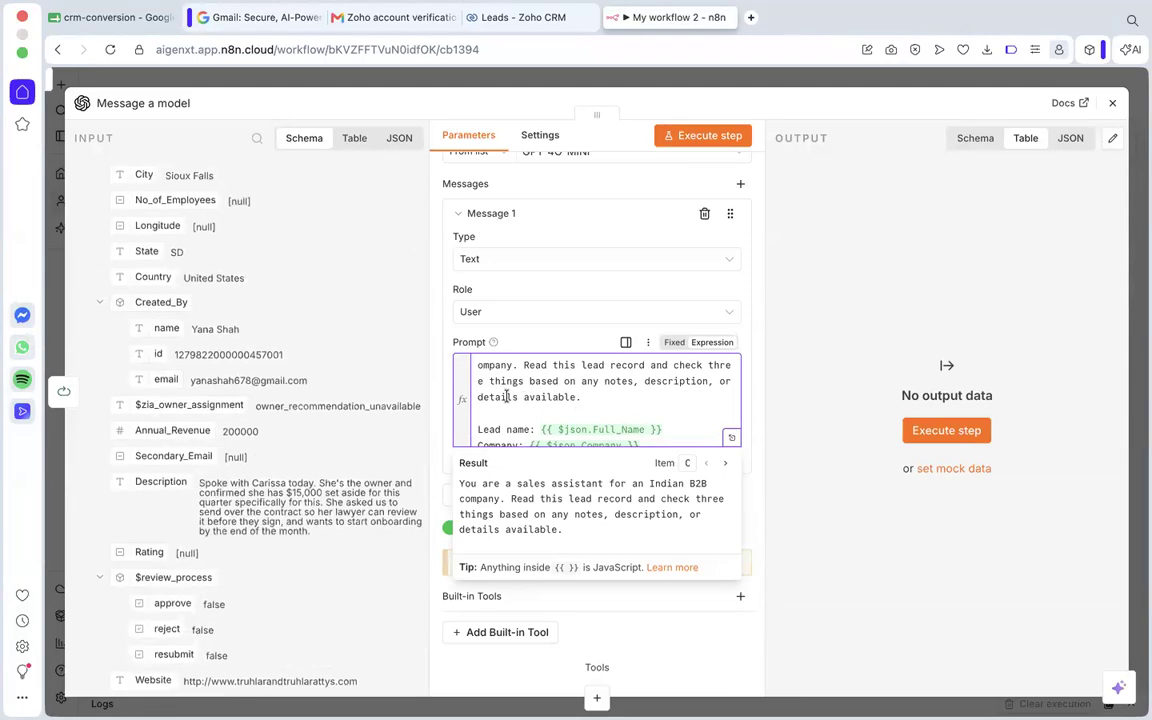
Review the prompt's lead field expressions and its first condition about whether the budget has been confirmed.
scroll(639, 403, down, 1)
scroll(639, 403, down, 1)
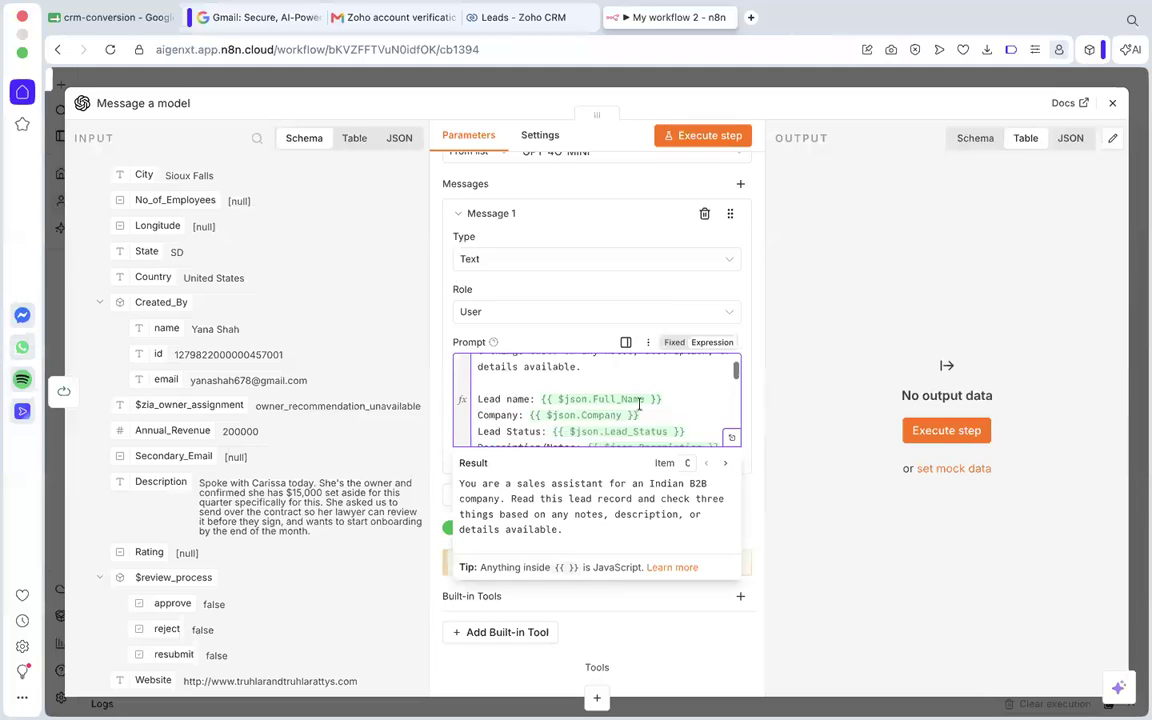
scroll(597, 400, down, 2)
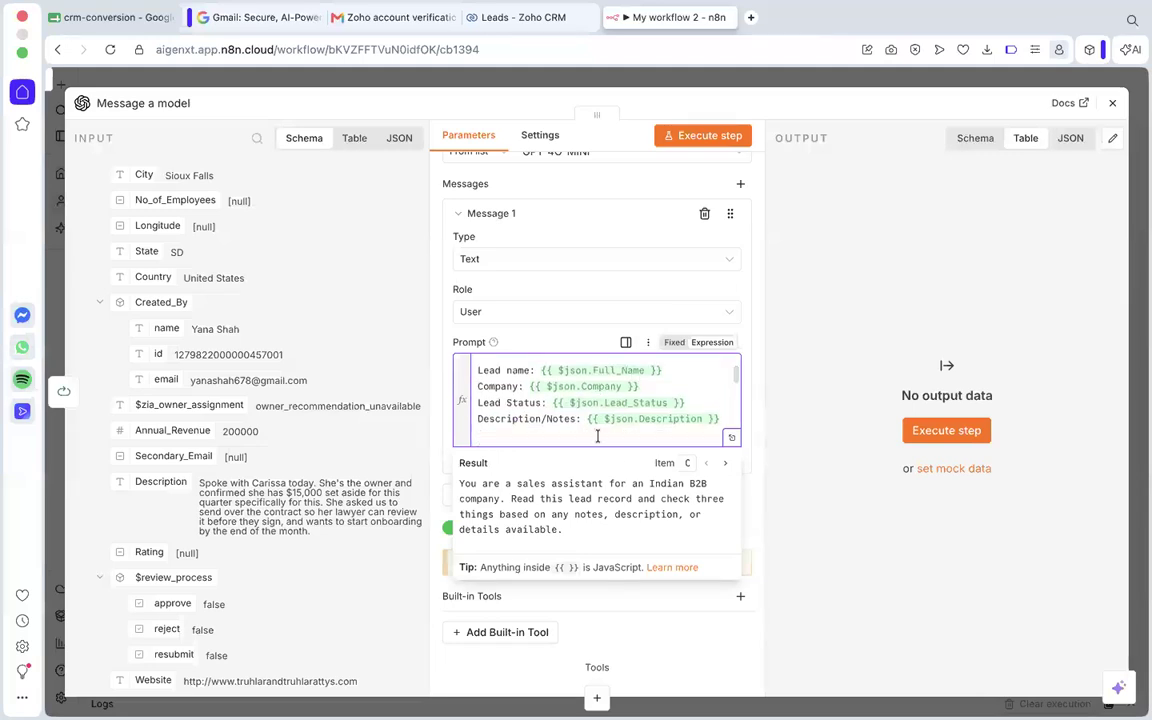
scroll(597, 435, down, 3)
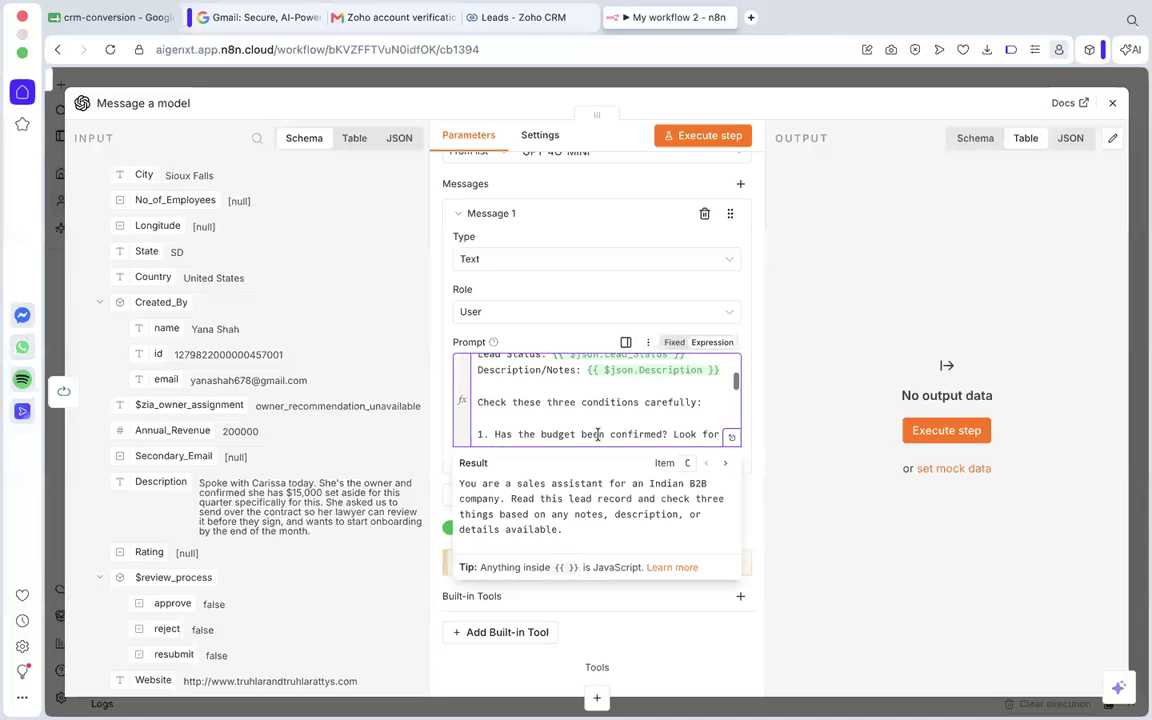
scroll(564, 411, up, 3)
scroll(564, 411, down, 2)
scroll(564, 411, up, 2)
scroll(564, 411, down, 8)
scroll(564, 411, up, 1)
drag(518, 380, 650, 380)
click(649, 380)
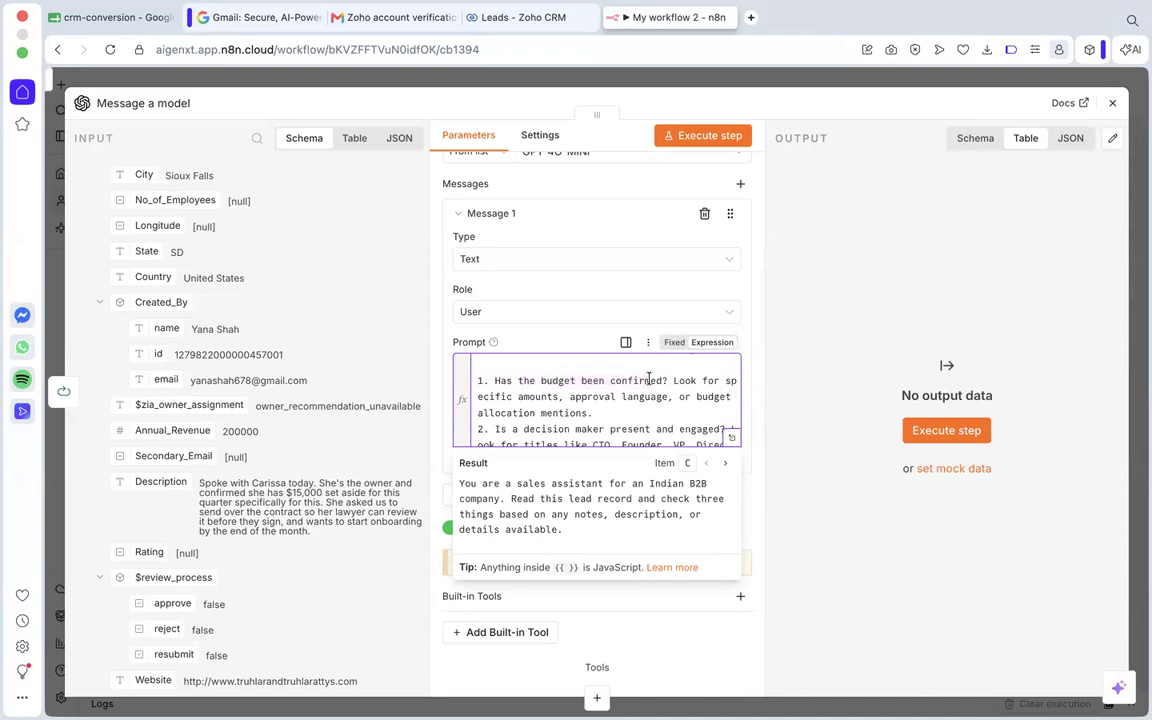
Review the prompt's second and third conditions about an engaged decision maker and a clear buying signal.
scroll(649, 380, down, 1)
drag(524, 391, 720, 398)
click(719, 398)
scroll(719, 398, down, 2)
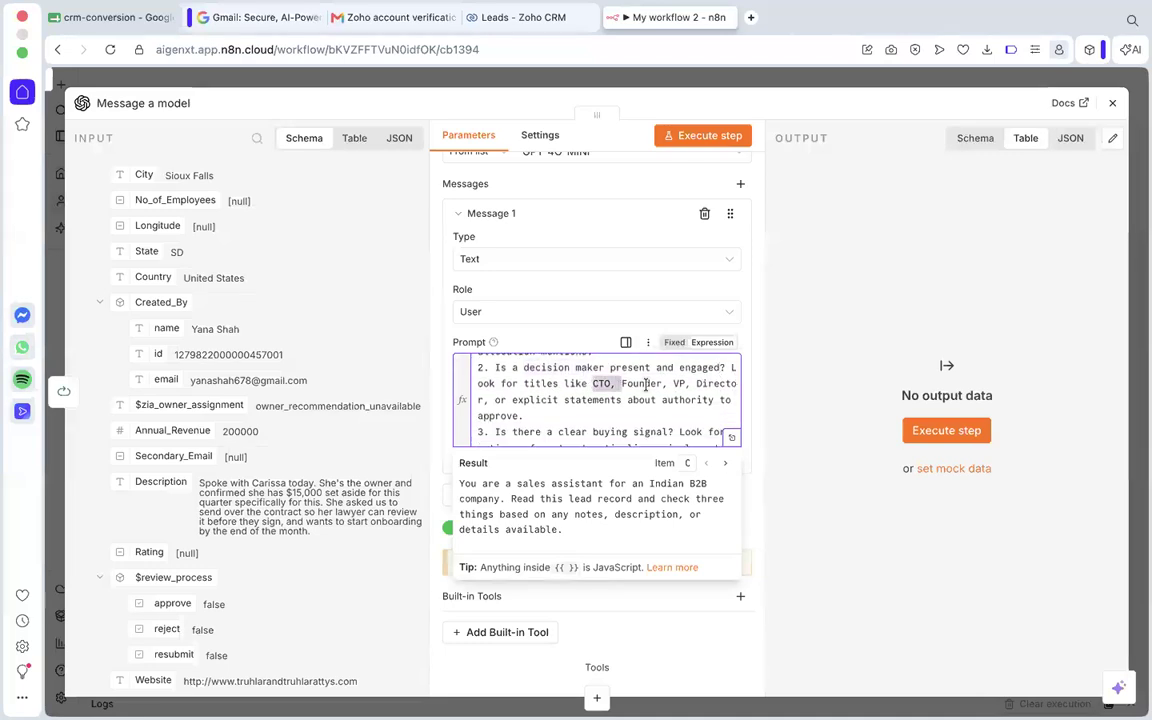
scroll(697, 385, down, 1)
scroll(597, 401, up, 2)
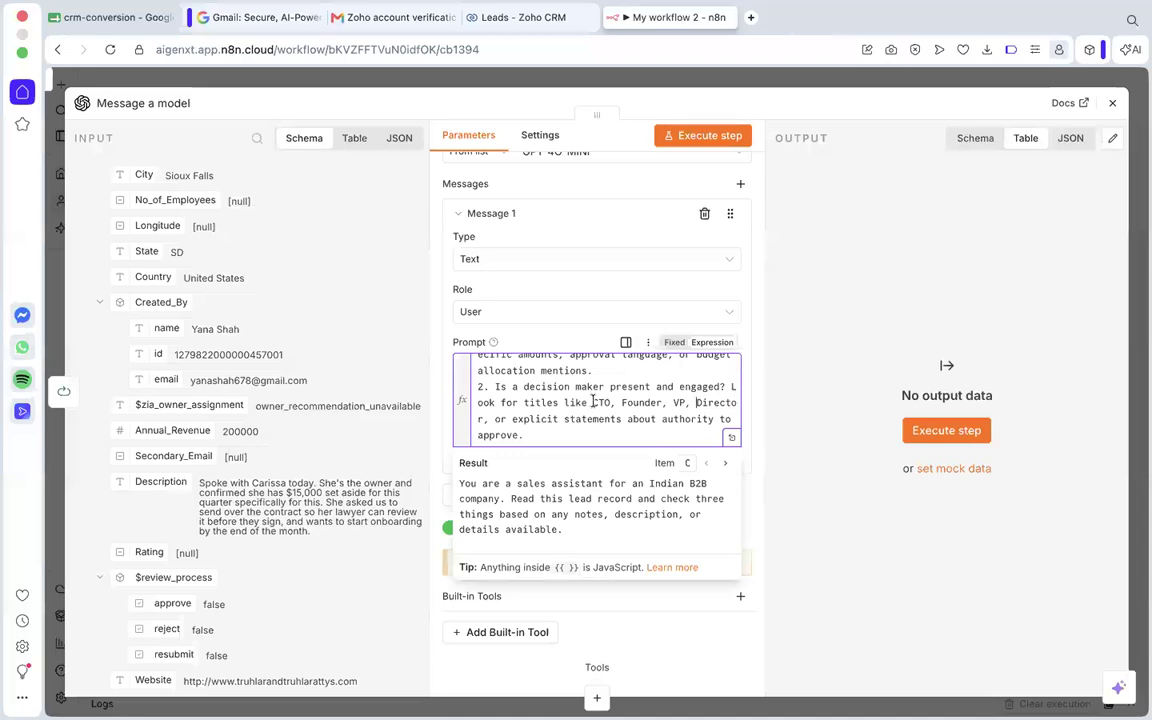
scroll(594, 401, down, 4)
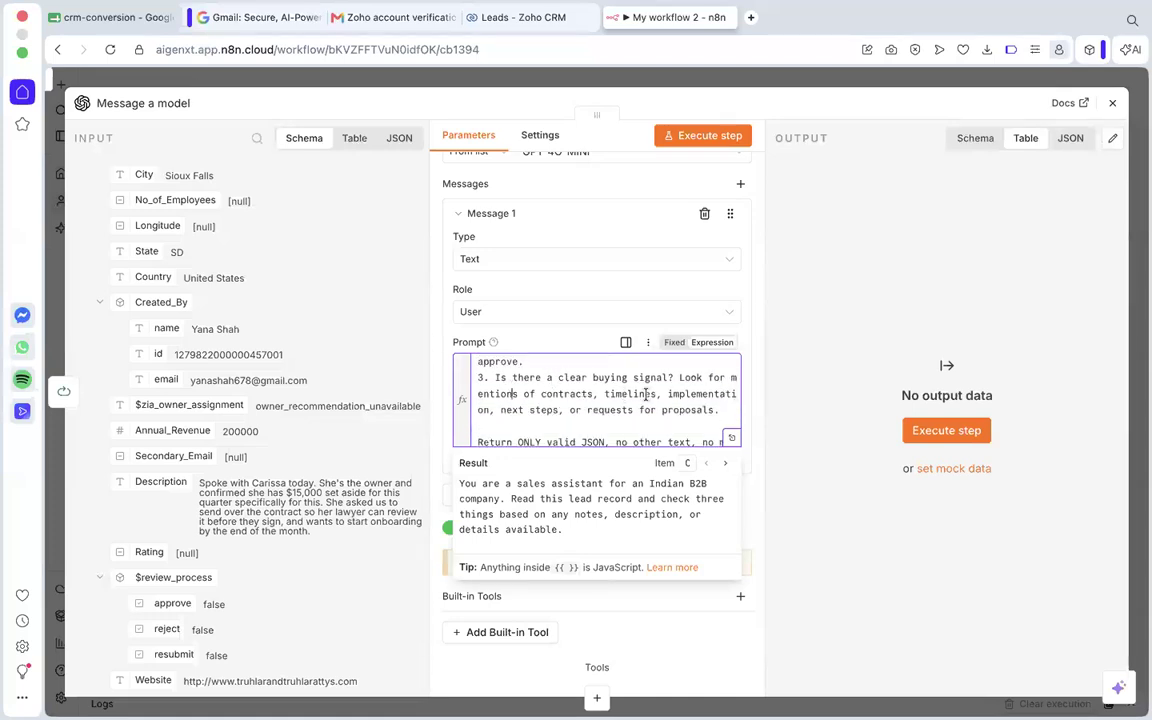
double_click(613, 394)
click(502, 410)
drag(506, 410, 544, 409)
click(545, 409)
View the role options and remaining settings for Message 1 and return to the workflow canvas.
click(564, 316)
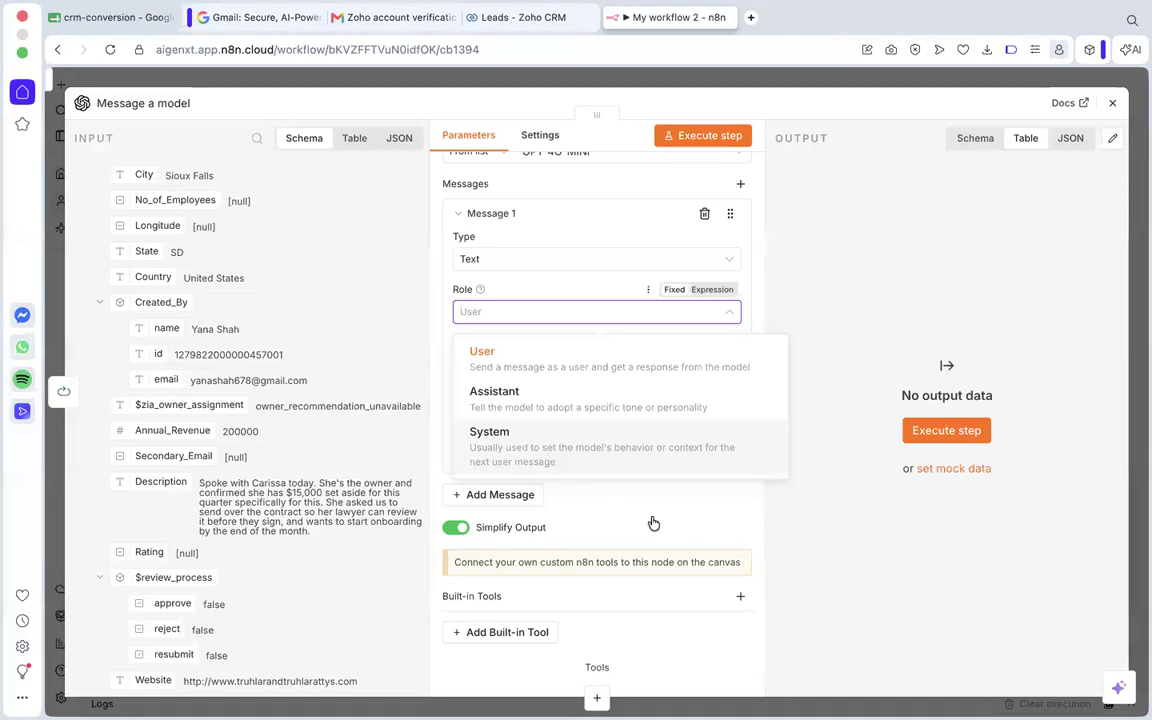
click(615, 509)
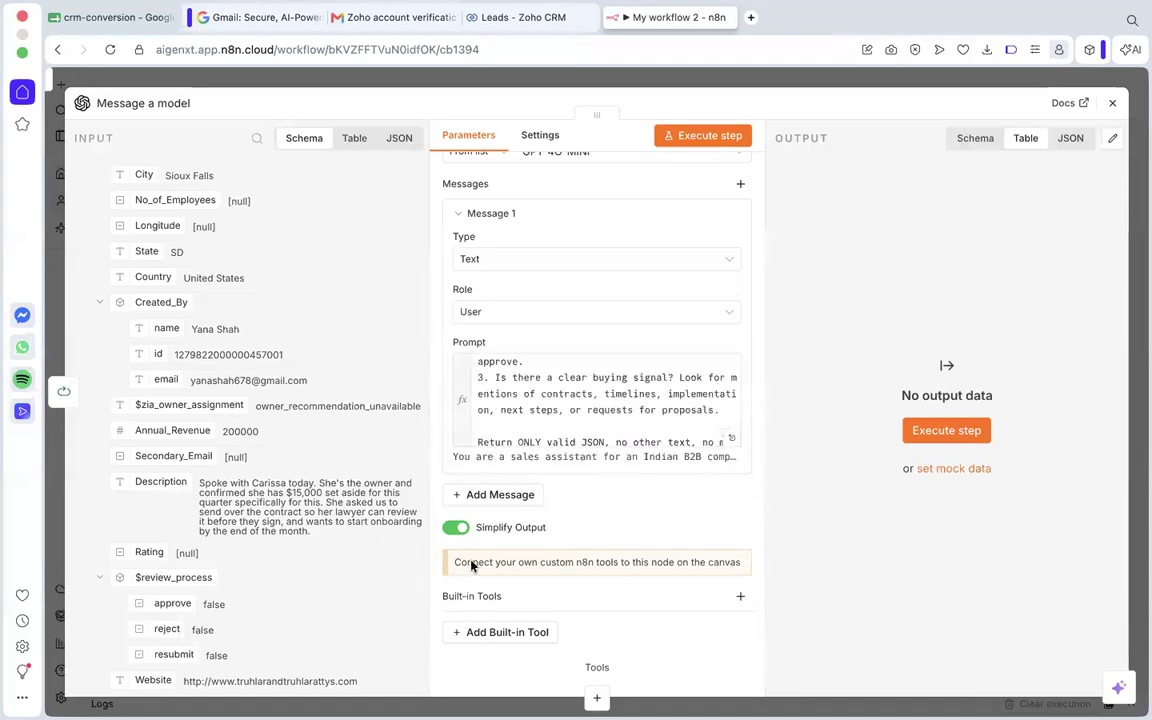
scroll(533, 513, down, 1)
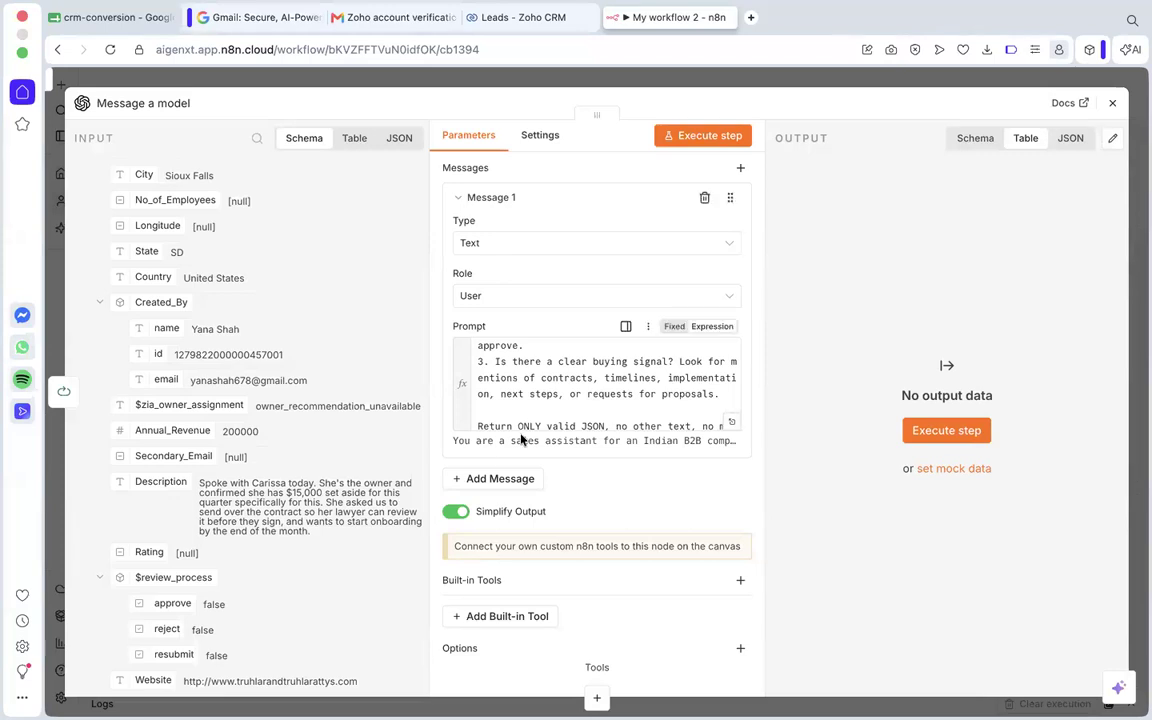
scroll(468, 390, down, 2)
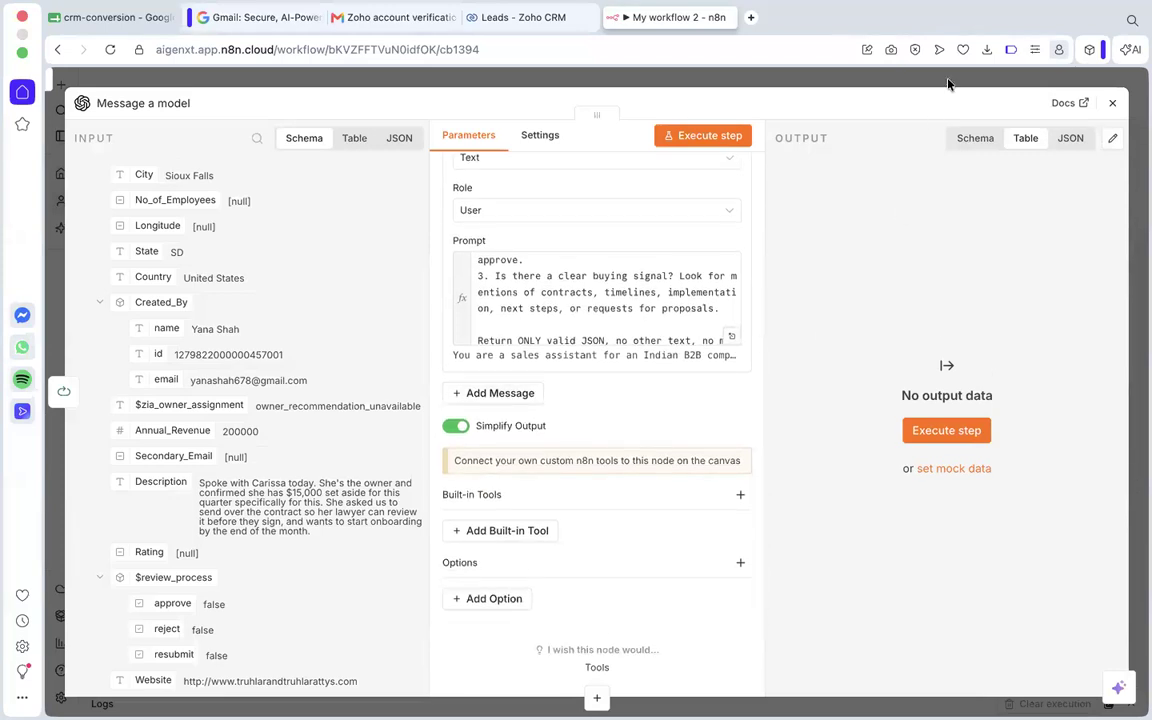
click(1112, 105)
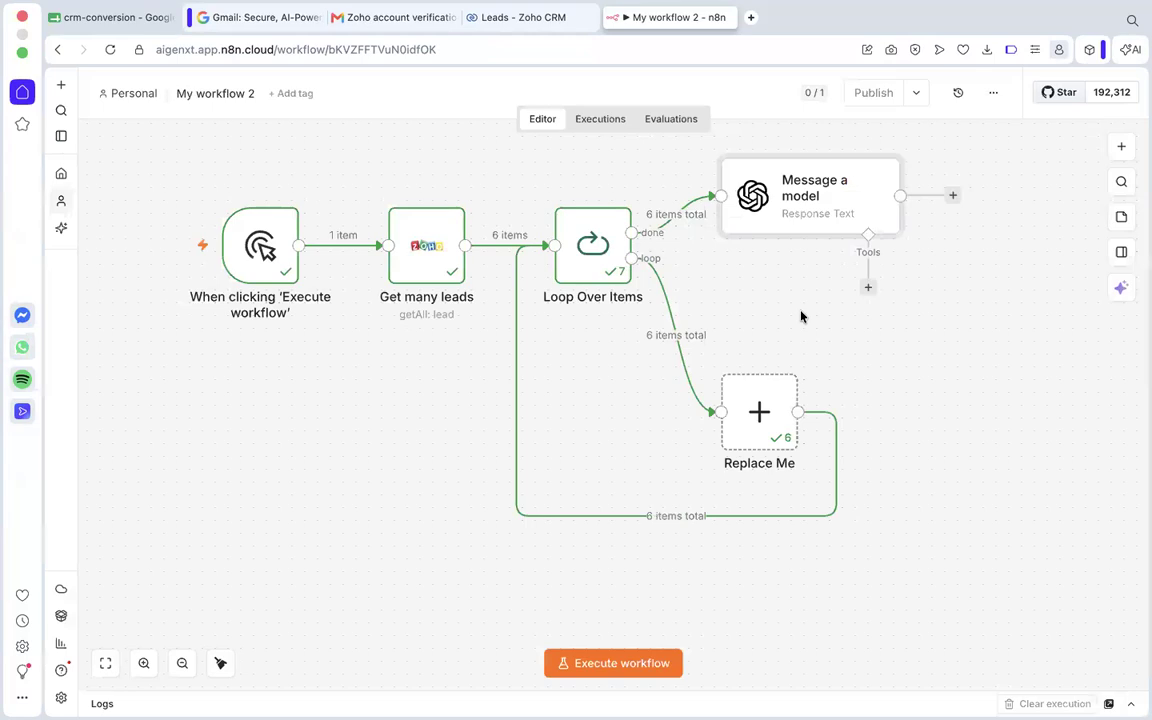
Reopen the Message a model node and find the prompt's instruction to return only valid JSON.
scroll(600, 240, down, 1)
scroll(562, 233, up, 1)
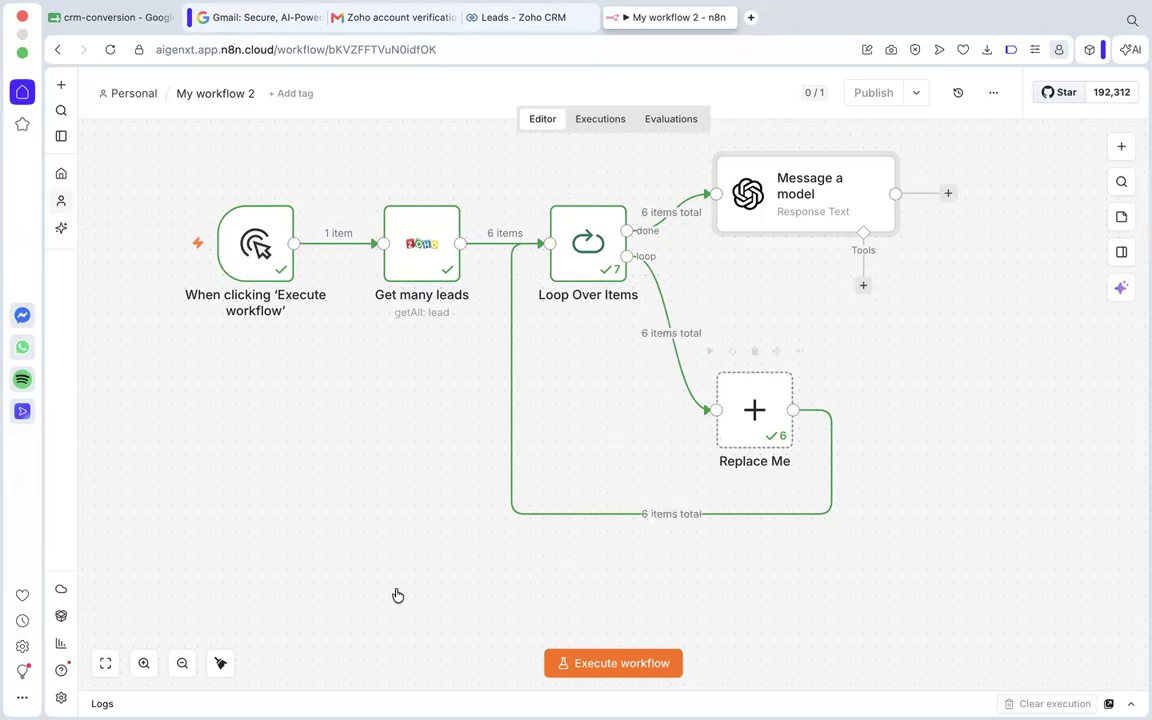
mouse_move(845, 212)
scroll(478, 443, down, 4)
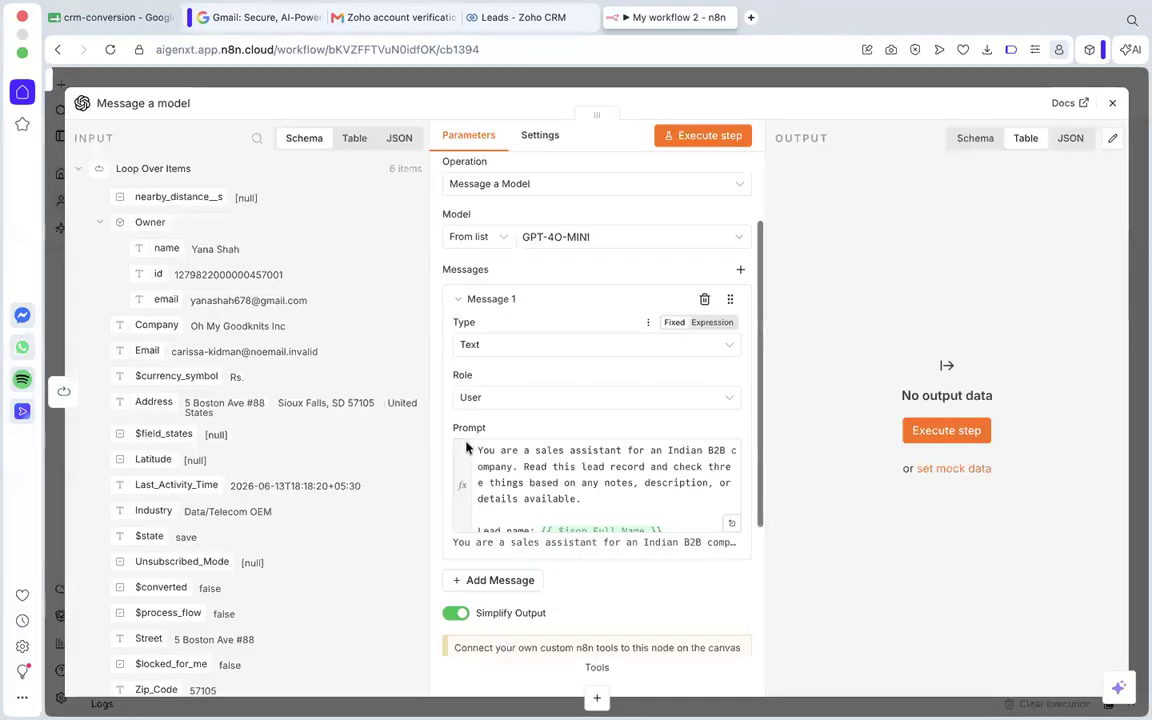
click(552, 400)
scroll(552, 400, down, 1)
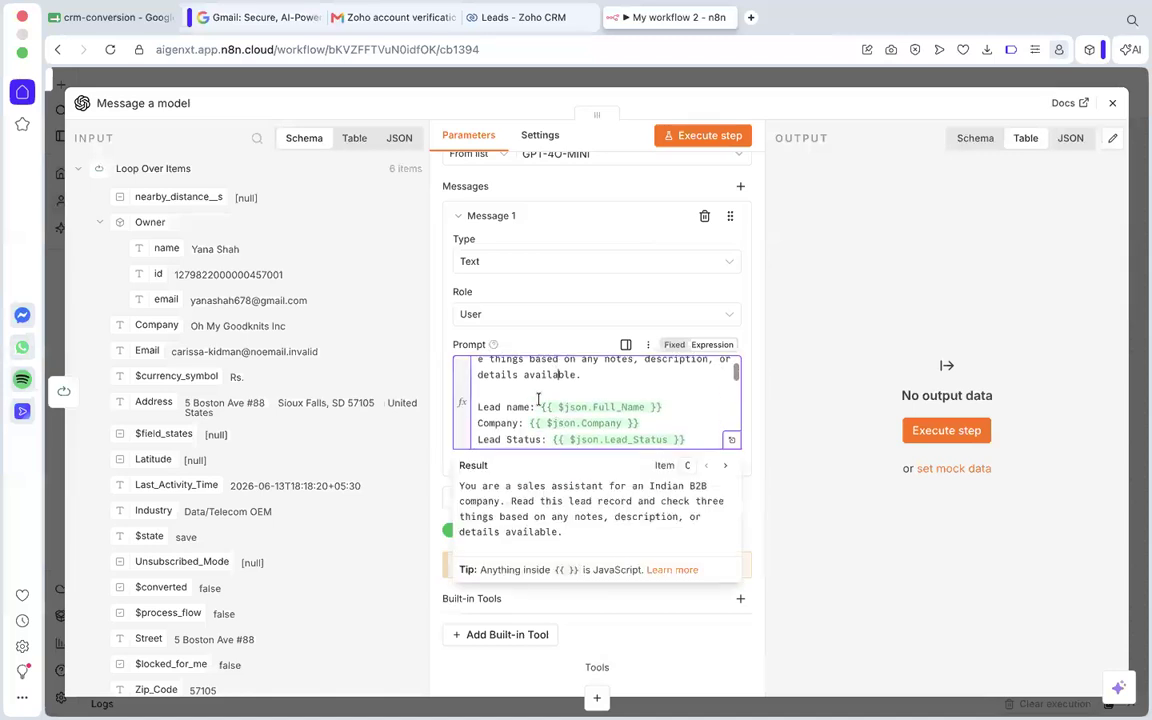
scroll(538, 400, down, 10)
scroll(540, 402, down, 5)
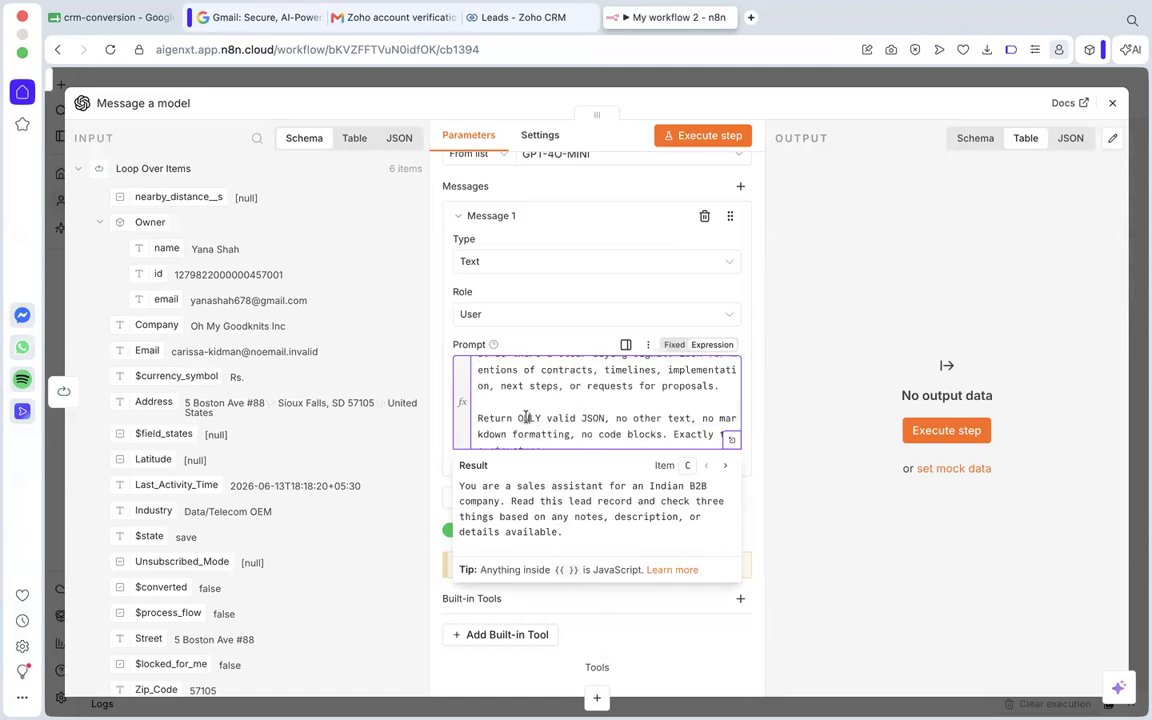
scroll(527, 417, down, 1)
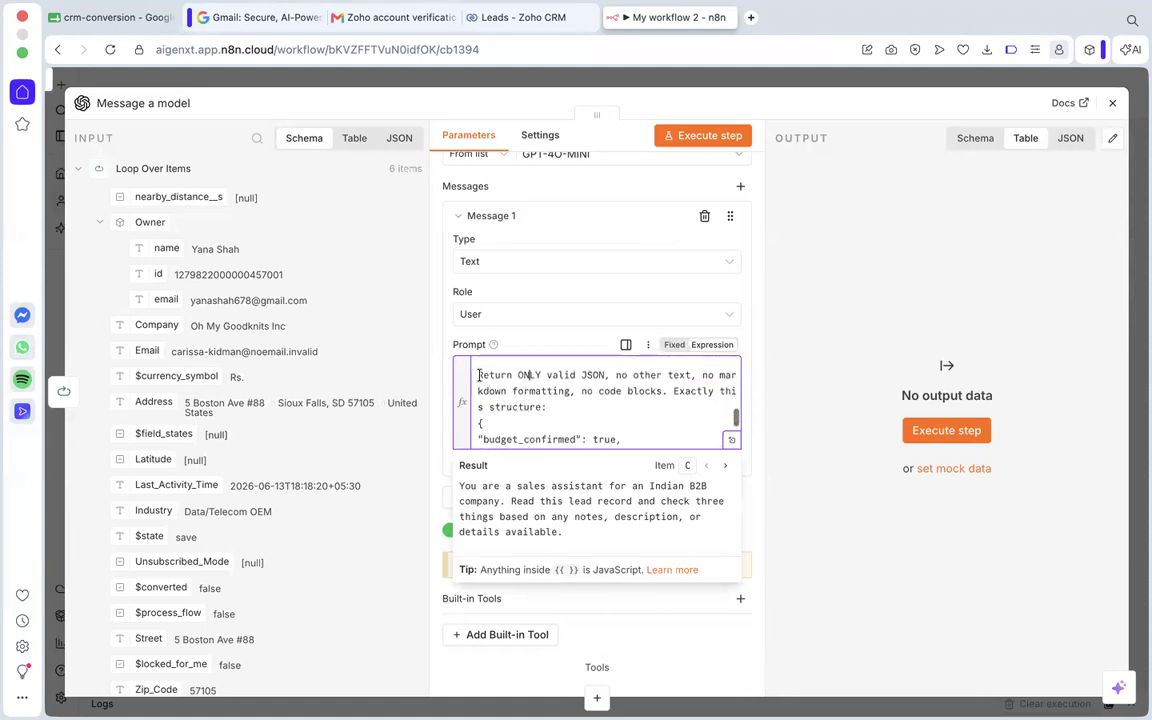
Review the JSON-only output instruction and its structure of budget_confirmed, decision_maker_present, buying_signal and reasoning.
drag(479, 375, 551, 405)
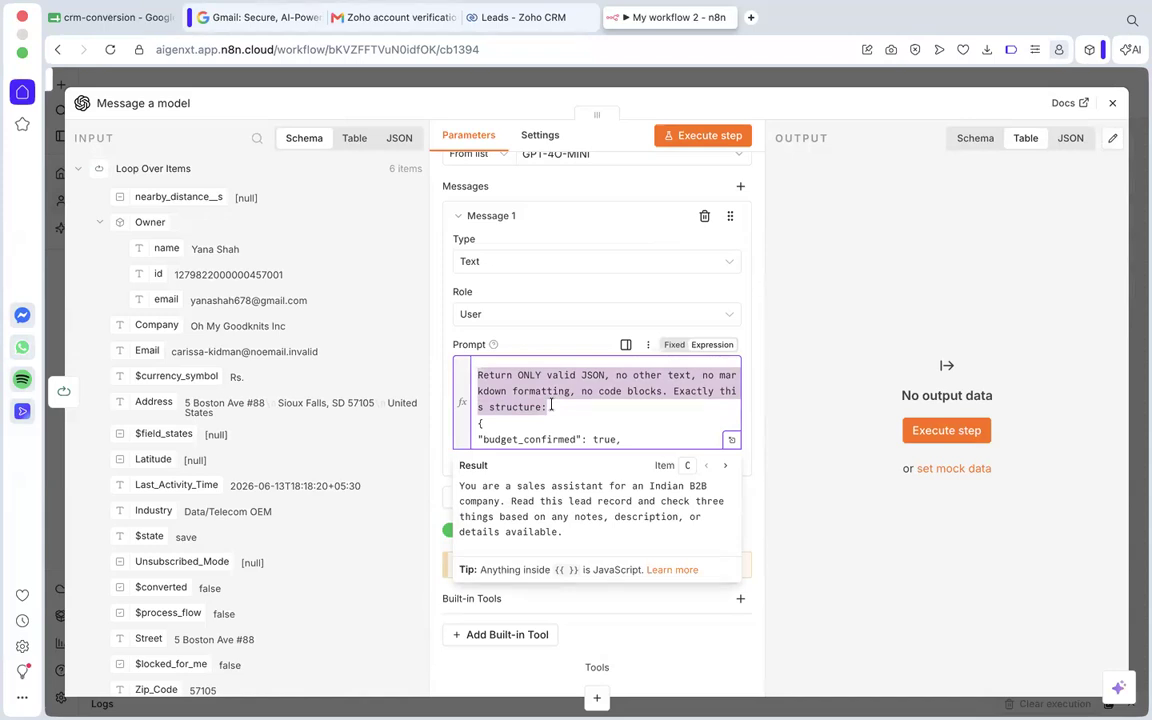
click(495, 373)
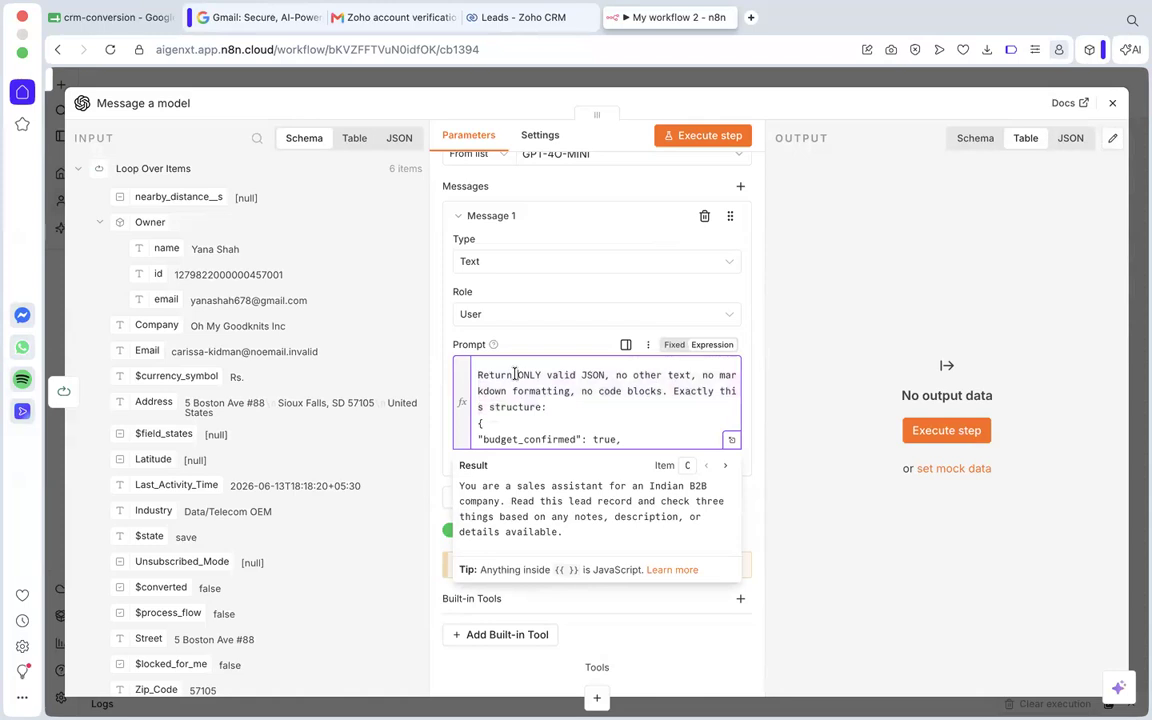
click(516, 375)
drag(634, 376, 663, 376)
click(663, 376)
scroll(567, 400, down, 5)
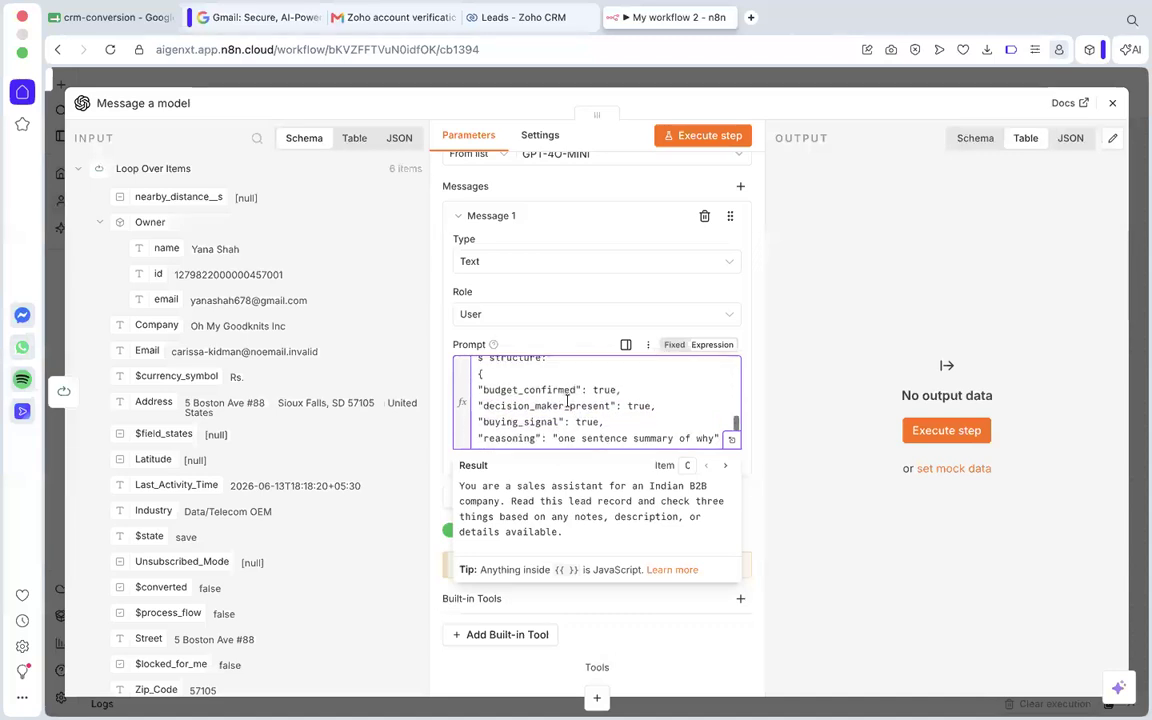
scroll(540, 385, up, 1)
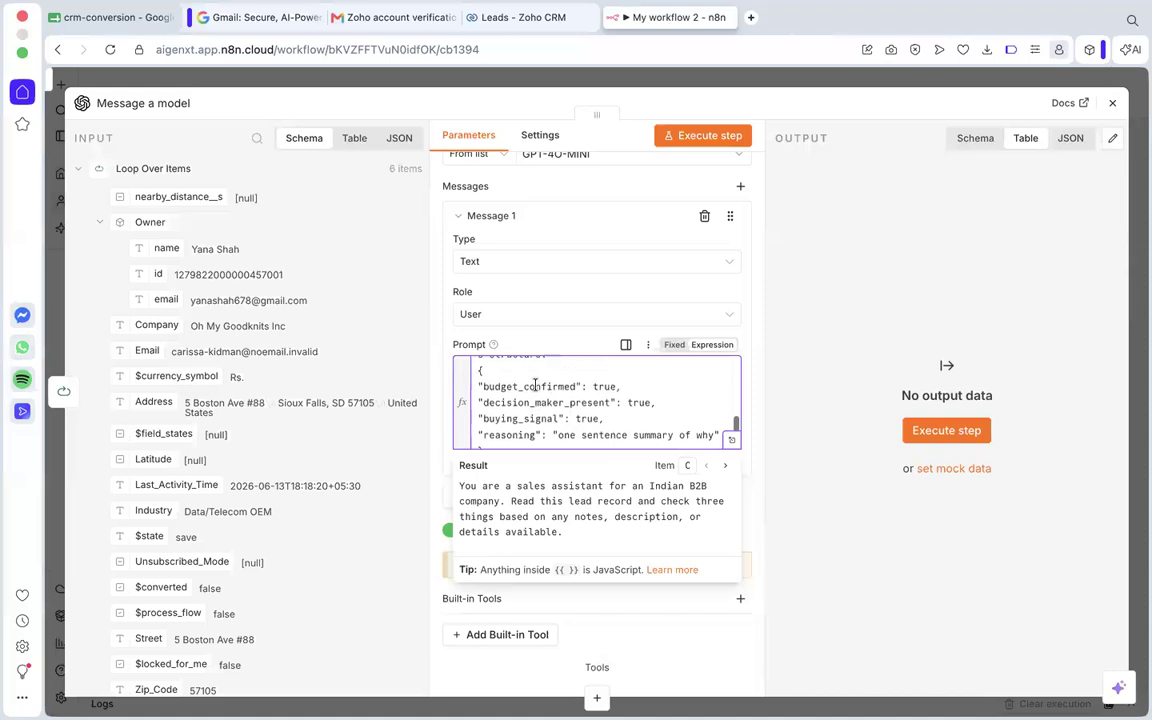
Review the budget_confirmed, decision_maker_present, buying_signal and reasoning fields in the prompt's JSON structure.
scroll(535, 385, up, 1)
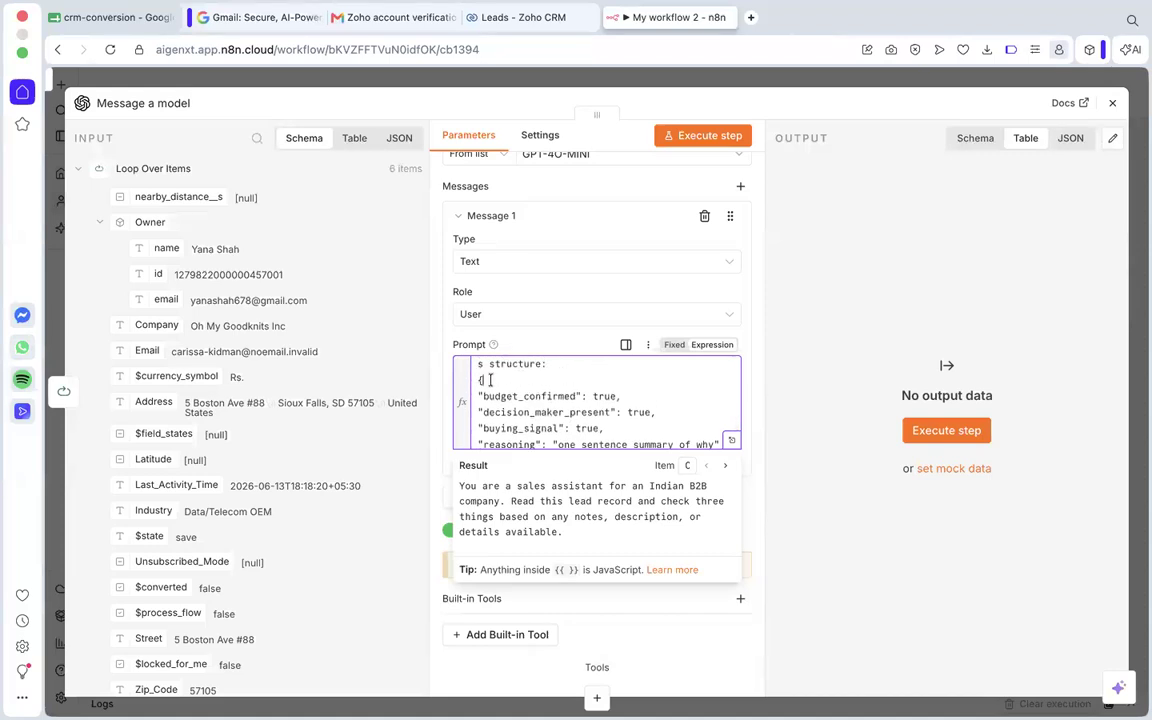
scroll(489, 385, down, 2)
scroll(489, 400, up, 1)
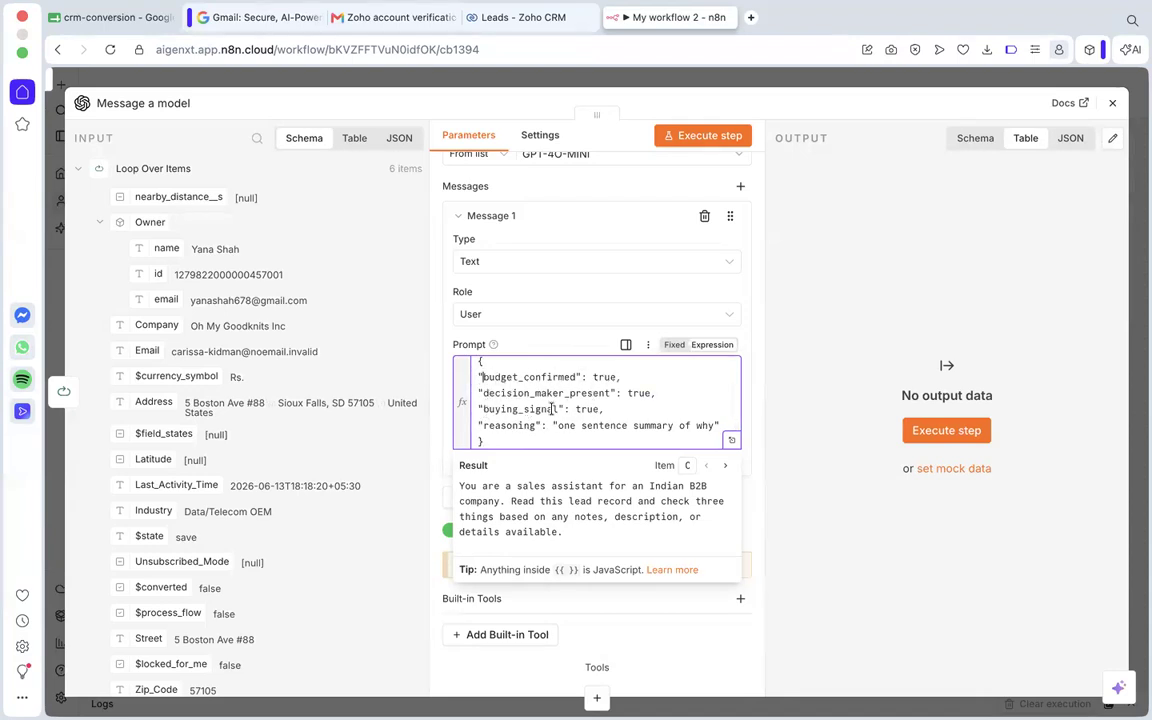
scroll(588, 418, down, 1)
scroll(590, 418, up, 1)
drag(605, 417, 474, 387)
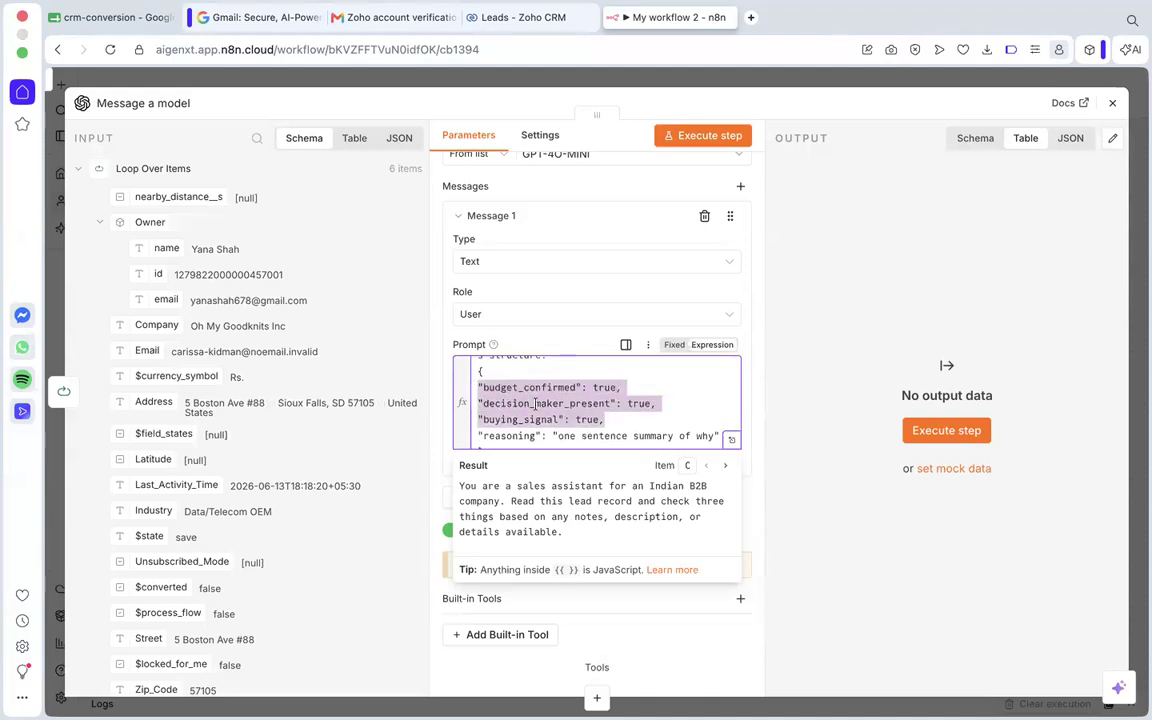
click(532, 434)
drag(485, 436, 547, 436)
click(546, 436)
Review the prompt's closing rule on lowercase true/false and empty descriptions, check the remaining node settings, and return to the canvas.
scroll(650, 421, down, 3)
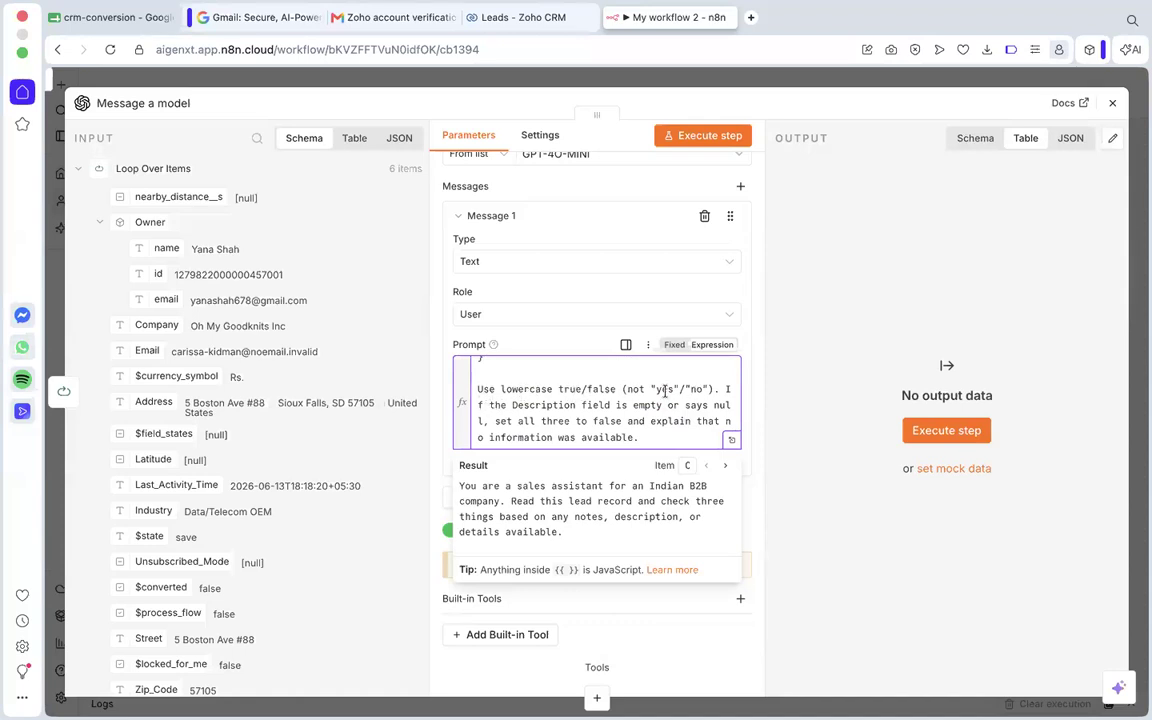
drag(477, 389, 643, 437)
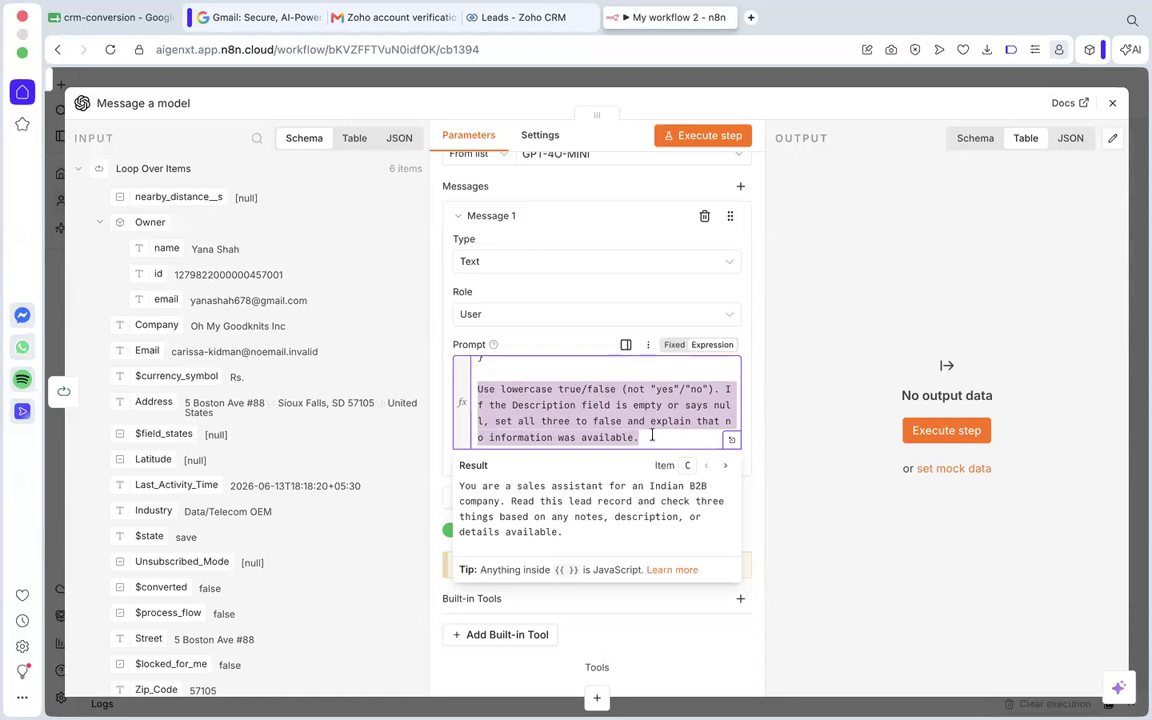
click(651, 435)
scroll(700, 432, down, 1)
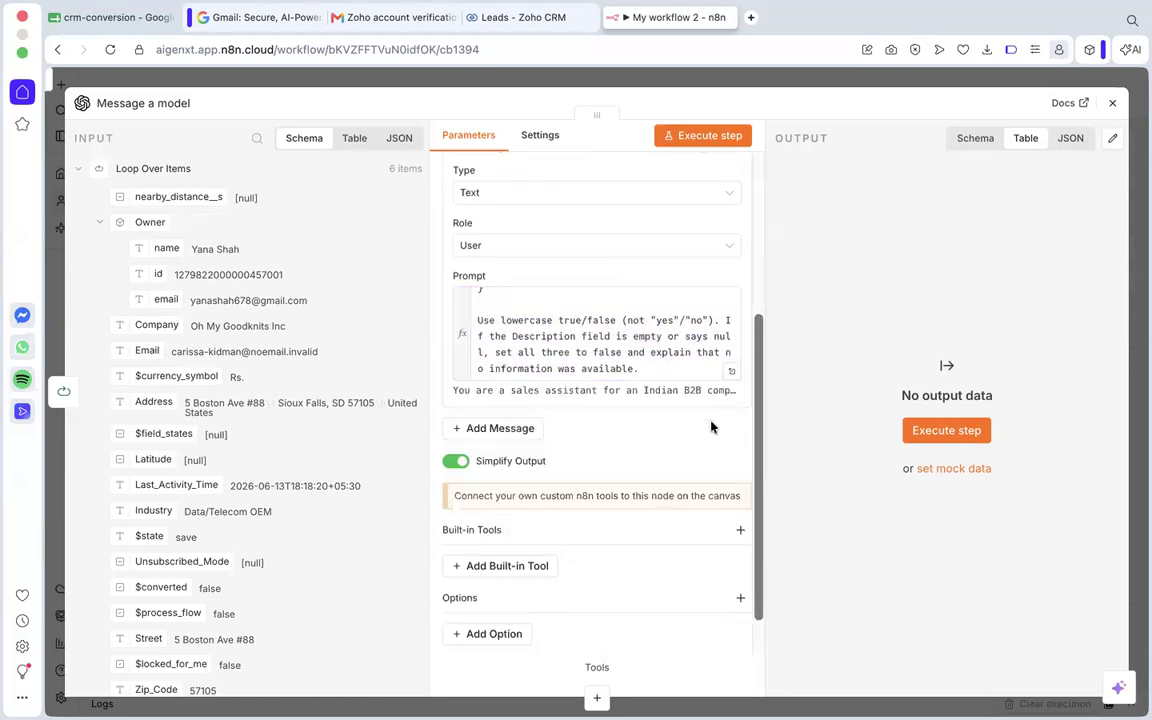
scroll(711, 427, up, 5)
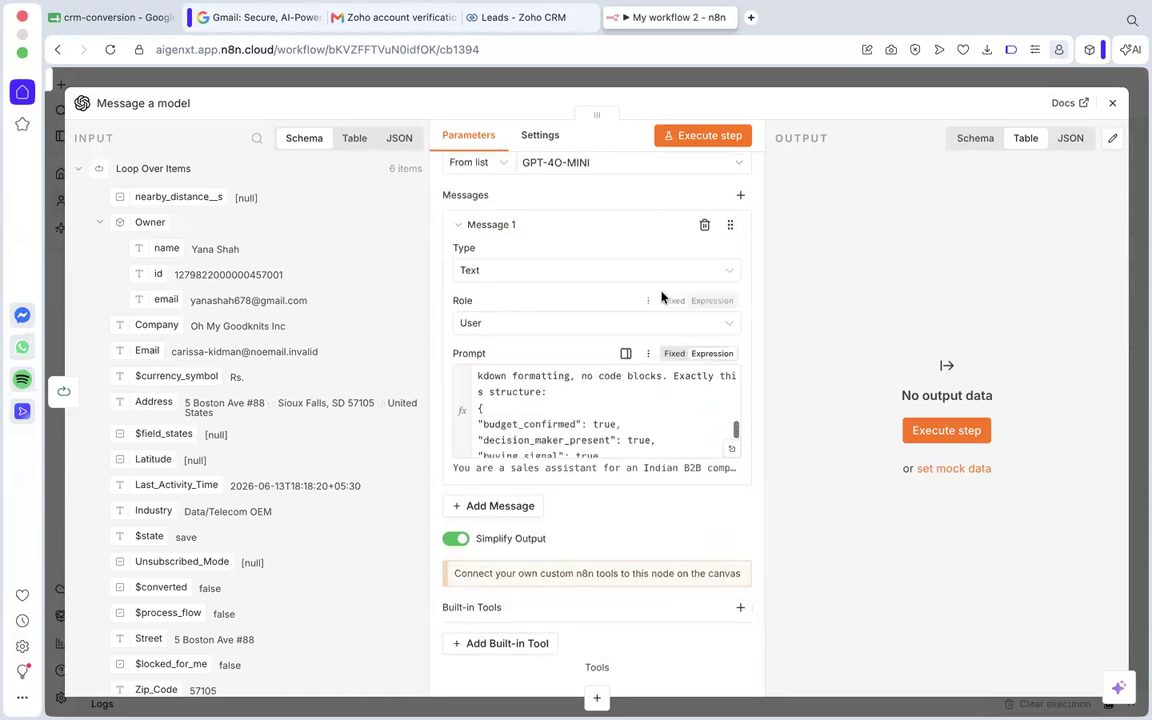
scroll(661, 297, up, 2)
scroll(600, 330, down, 3)
scroll(576, 335, down, 1)
scroll(617, 428, down, 1)
click(1112, 103)
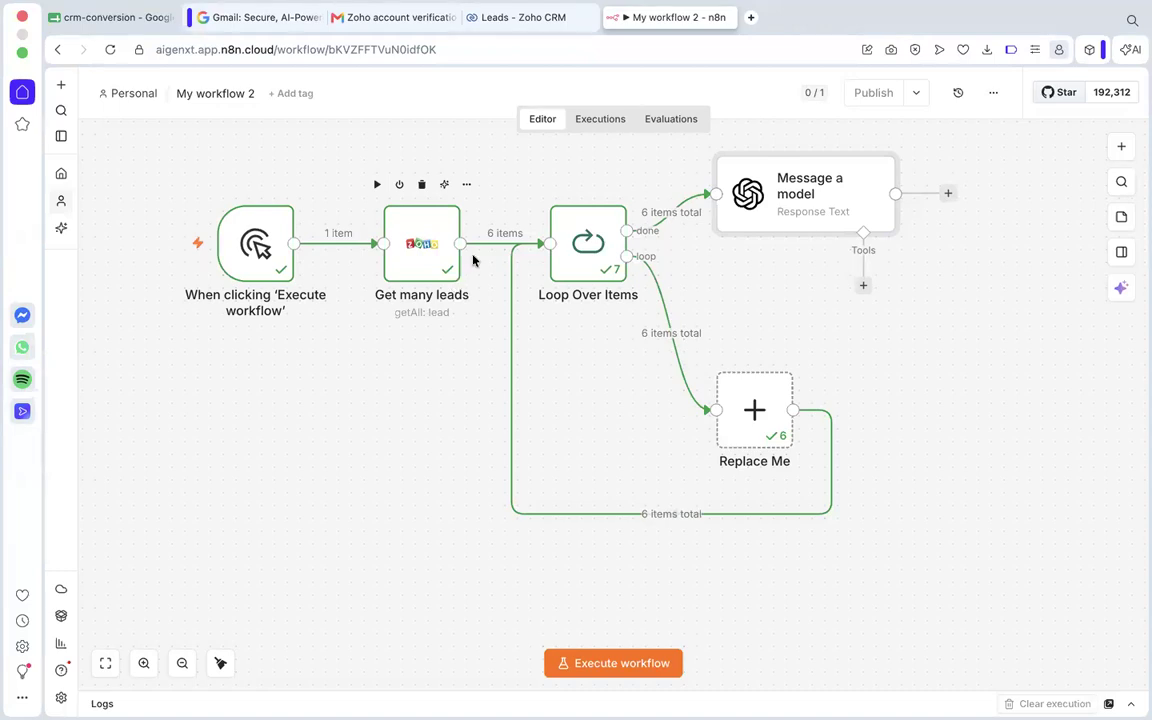
Add an If node after Message a model and execute the previous nodes to load its input data.
scroll(831, 233, right, 5)
scroll(831, 233, up, 3)
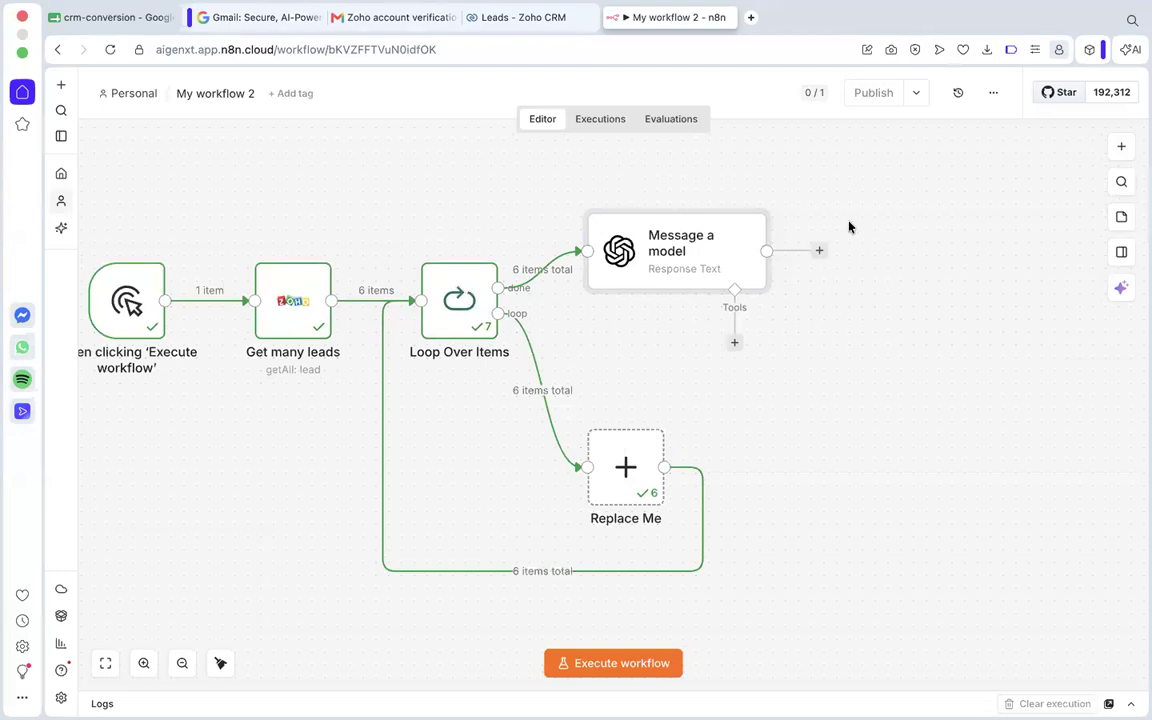
click(819, 251)
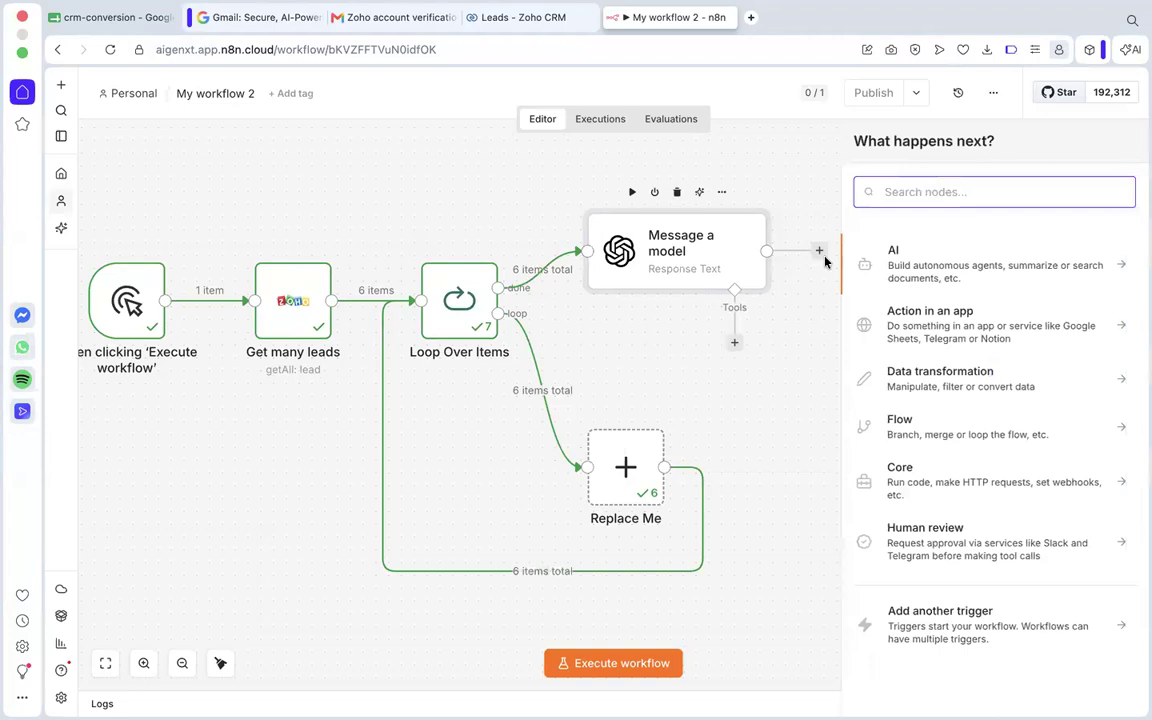
text(if)
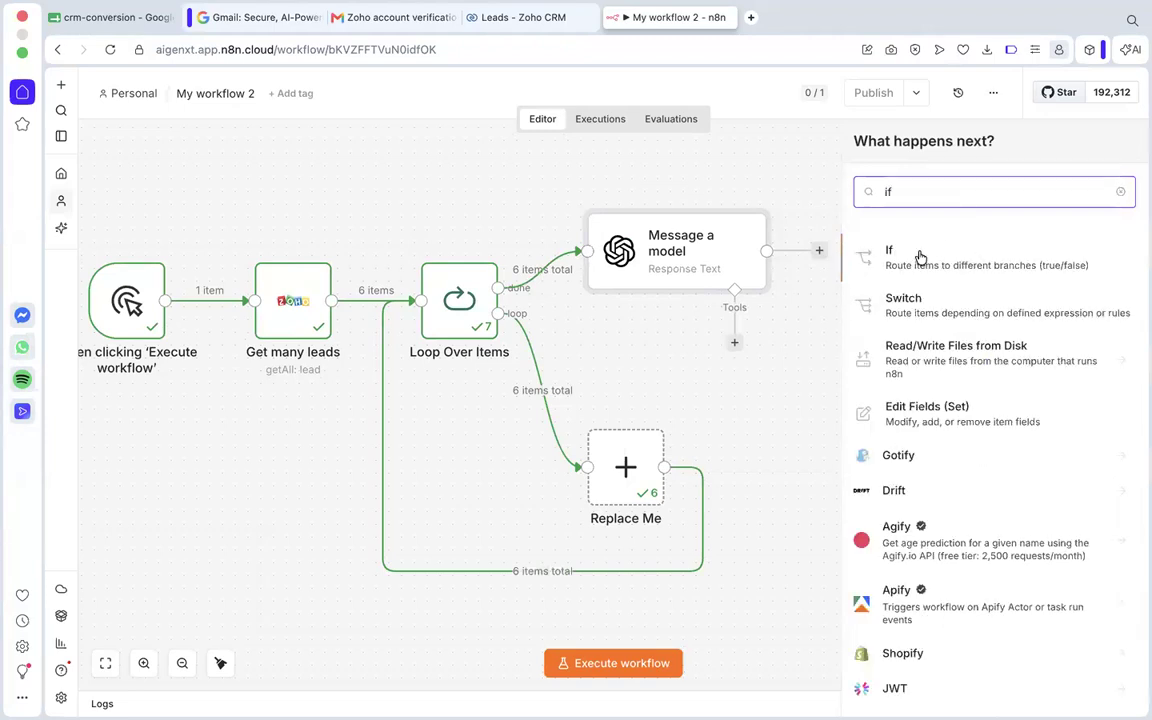
click(919, 257)
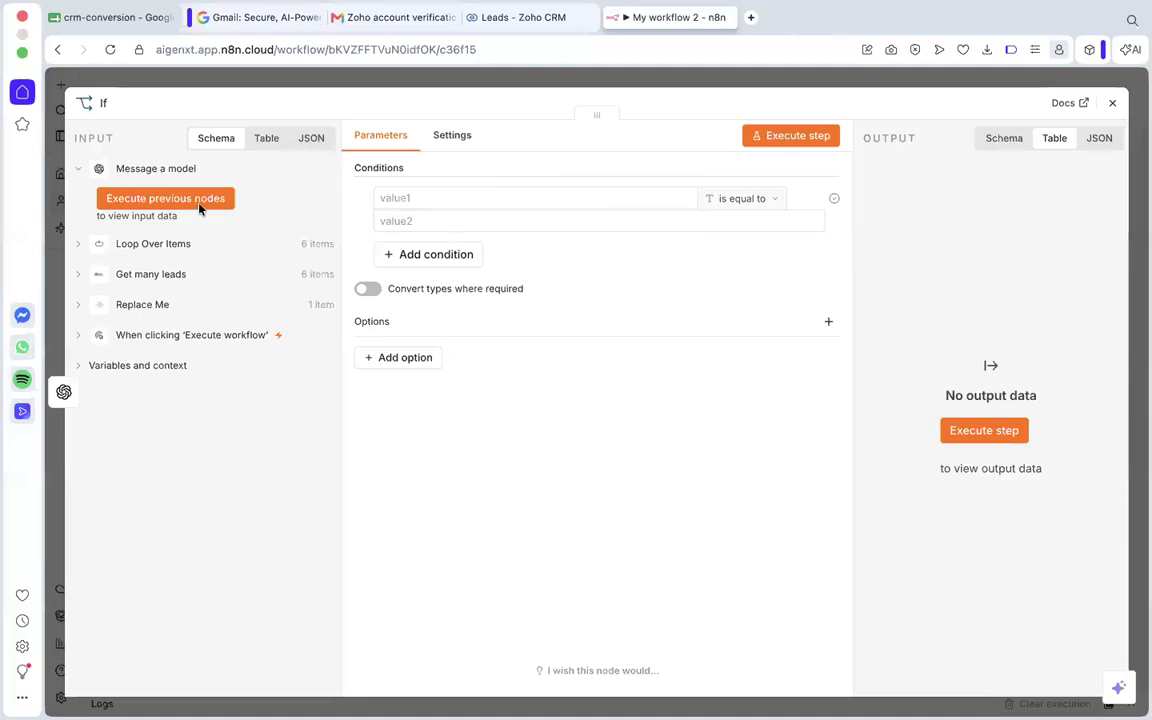
click(130, 205)
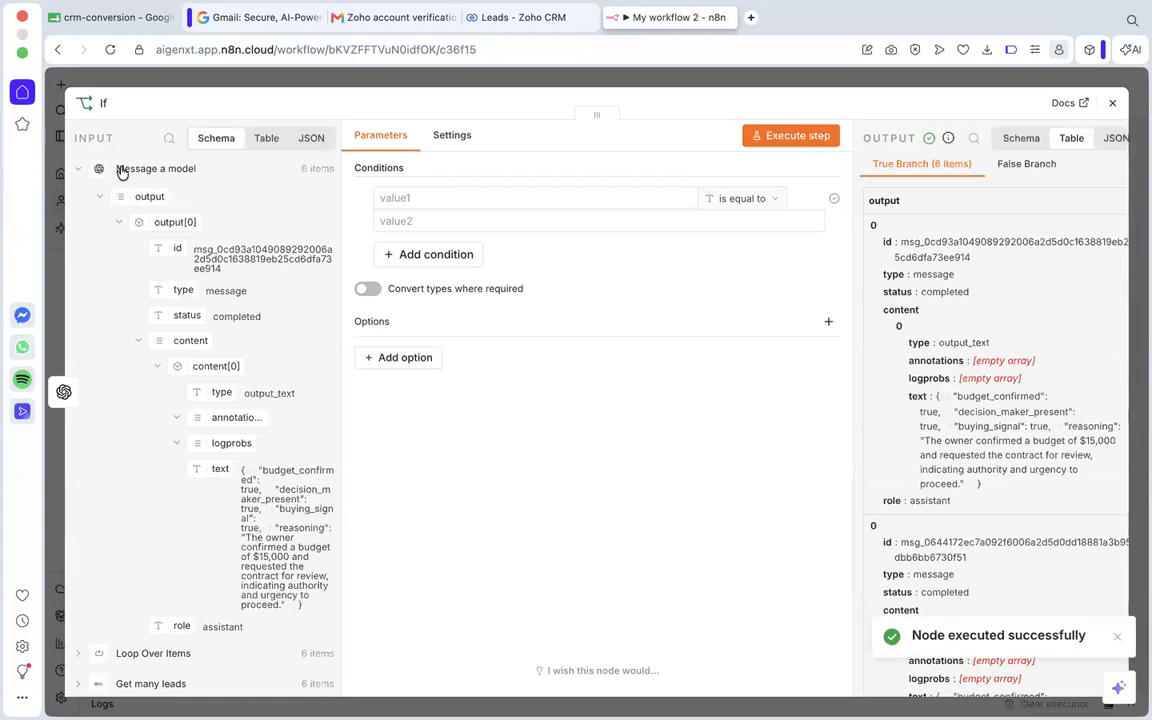
Examine the text field of the Message a model output, including its three true/false fields and the reasoning.
scroll(175, 340, down, 2)
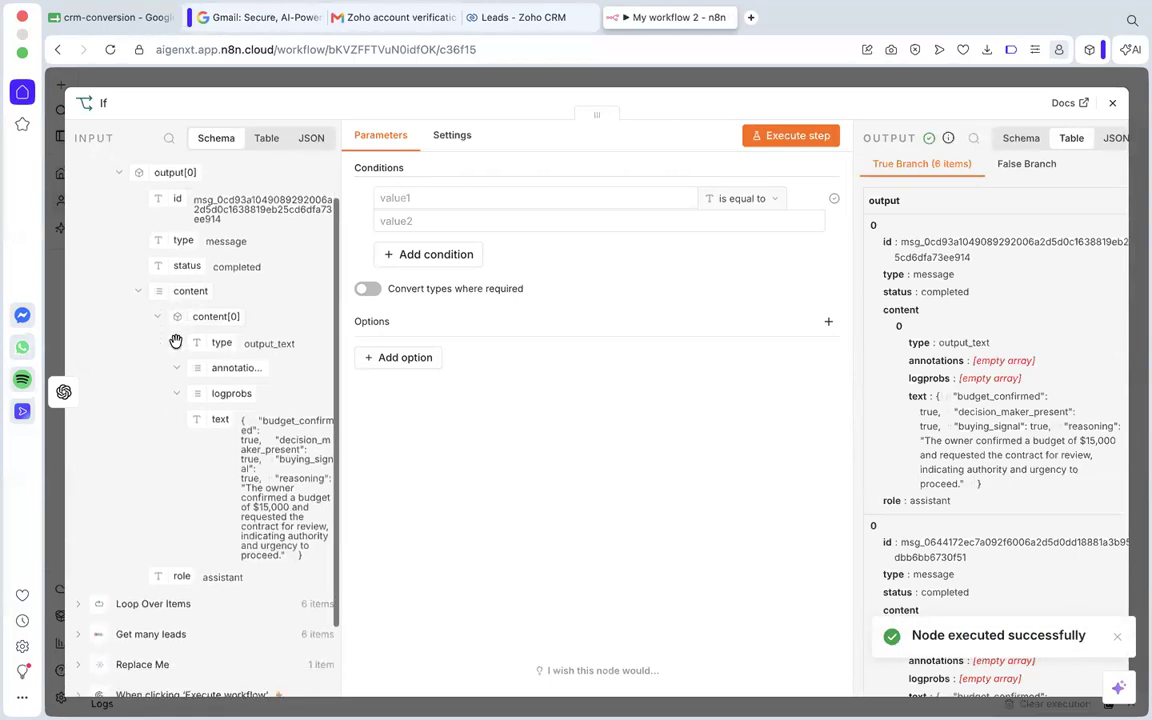
scroll(175, 342, down, 2)
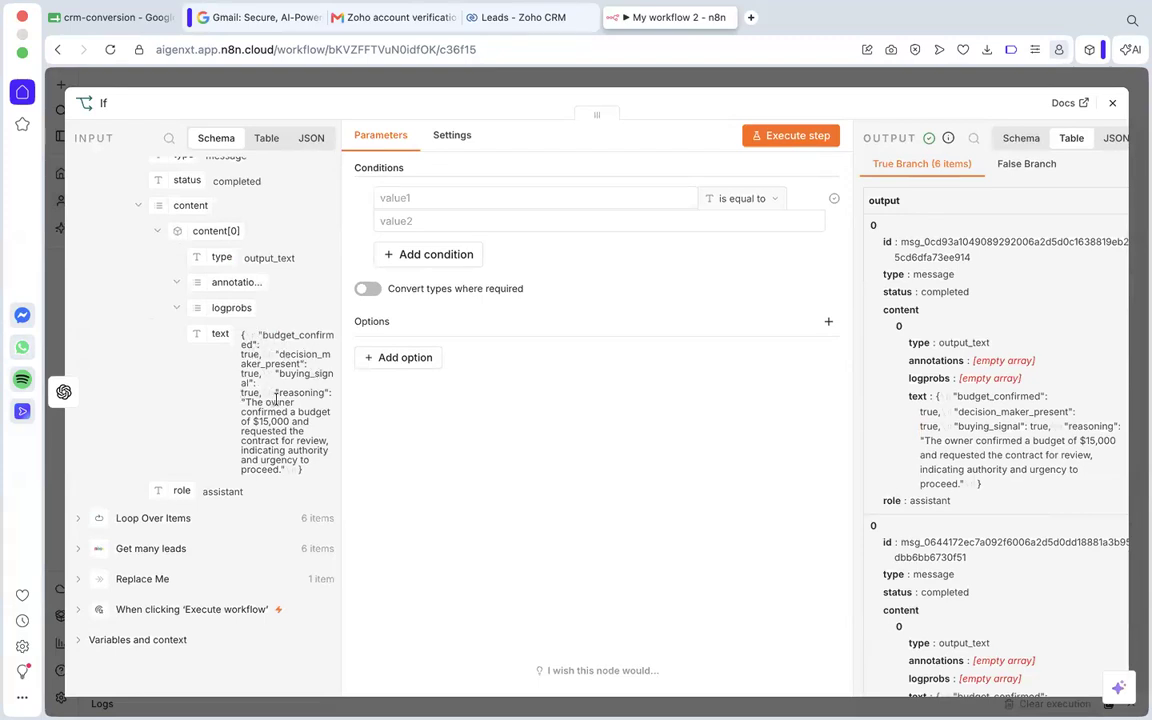
drag(248, 400, 285, 470)
click(284, 433)
scroll(283, 300, up, 1)
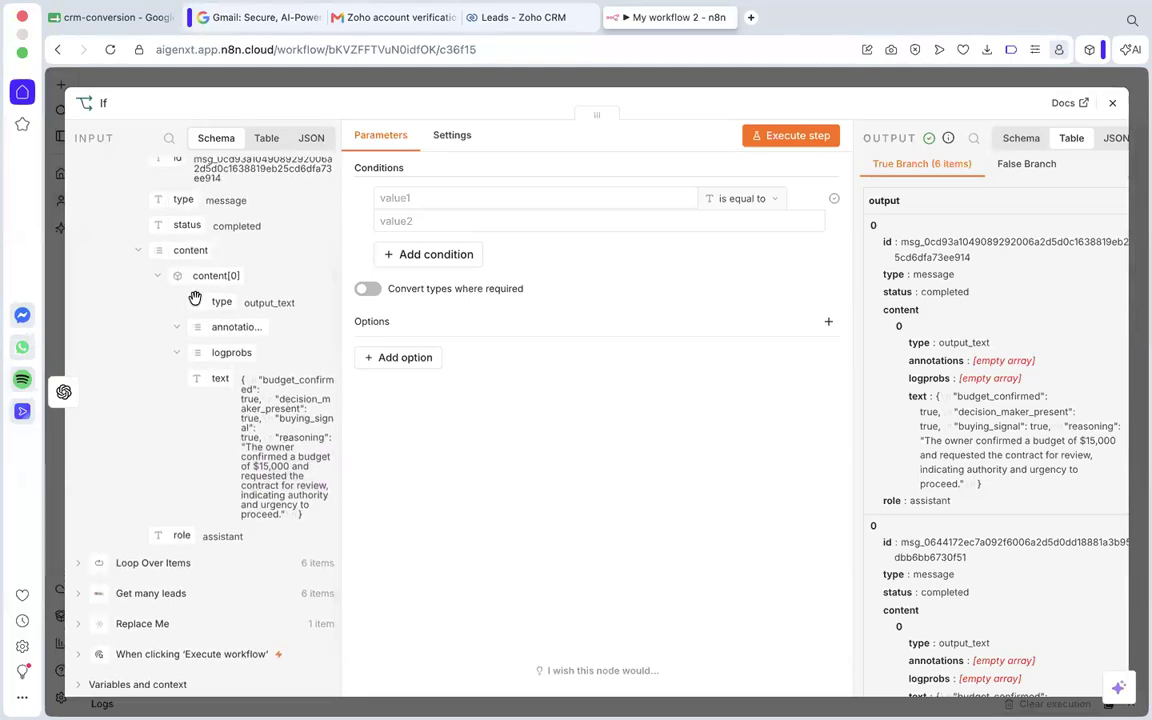
scroll(220, 290, up, 2)
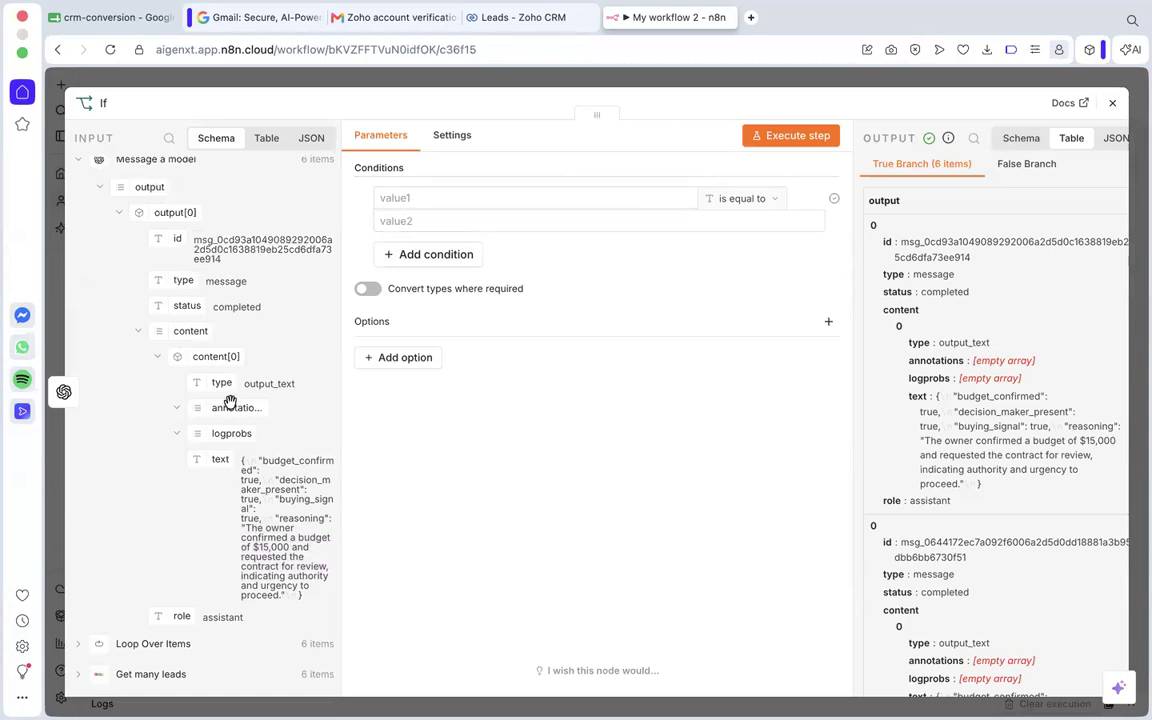
scroll(230, 404, down, 3)
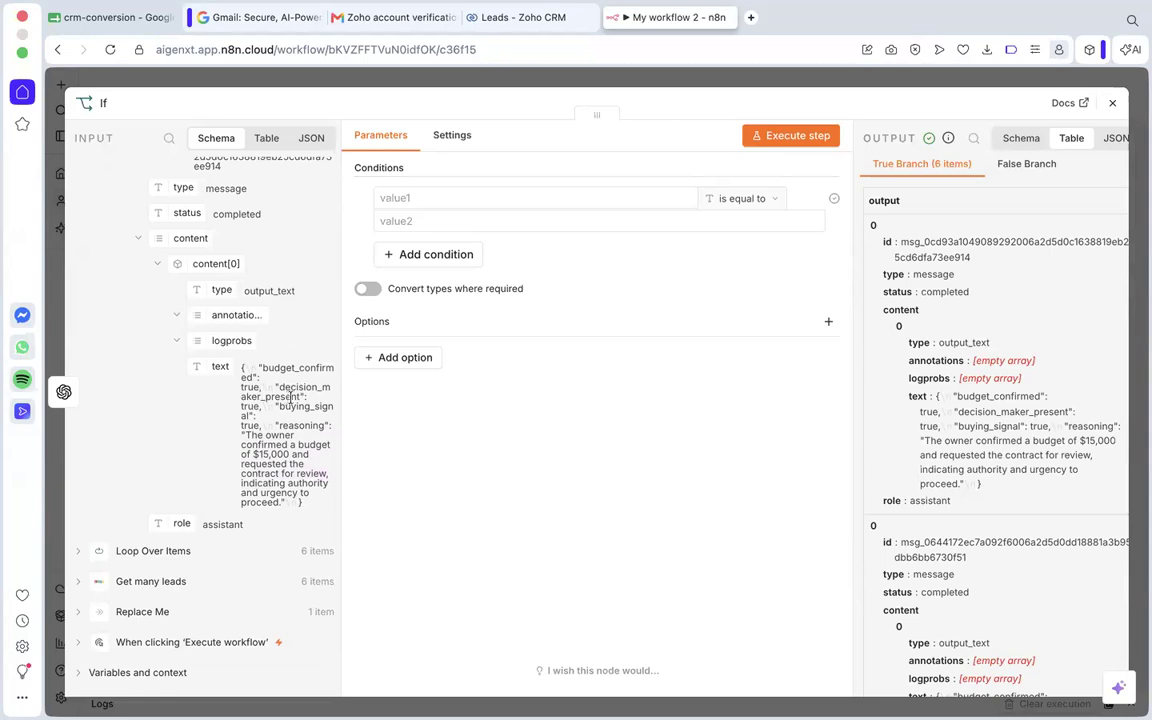
Copy the budget_confirmed entry from the model output into the first condition's comparison value and edit it to "budget_confirmed" = true.
drag(258, 367, 261, 385)
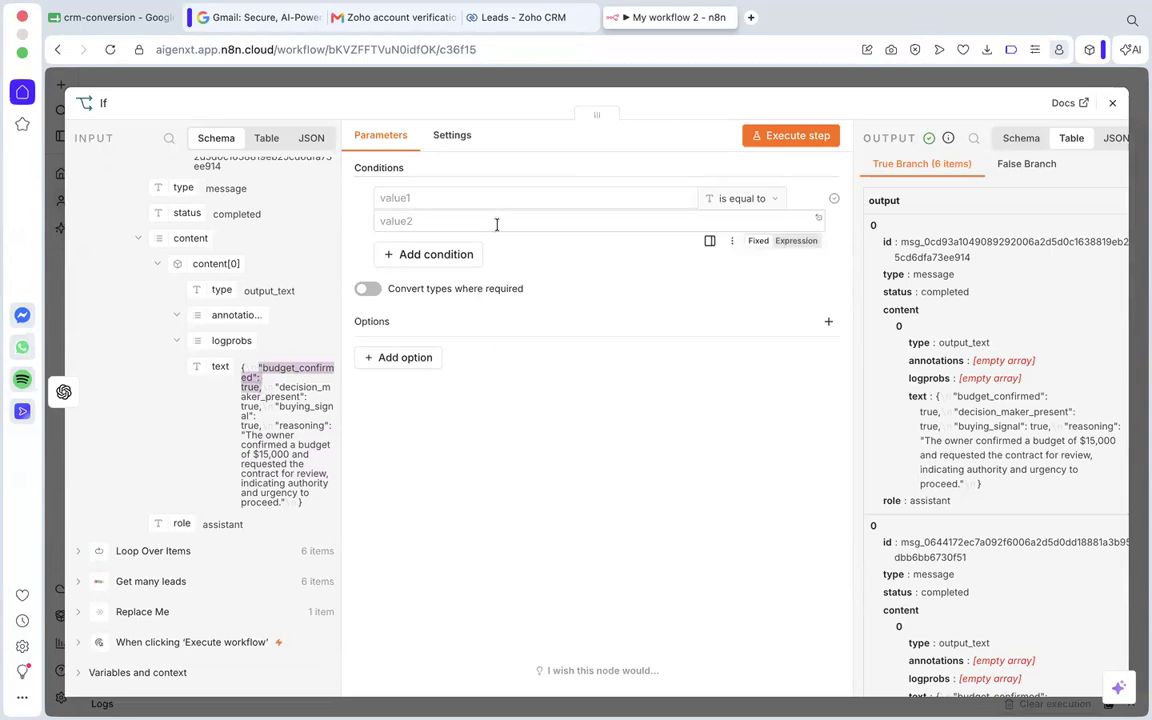
click(601, 444)
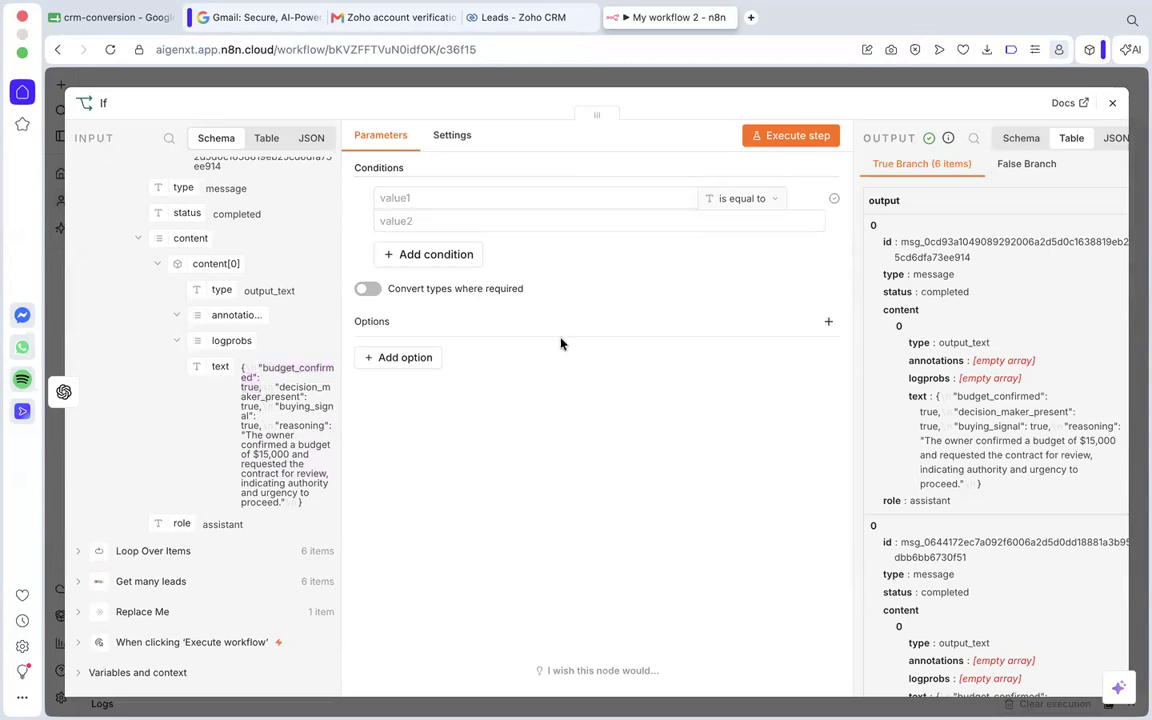
click(455, 223)
text("budget_confirmed": true,)
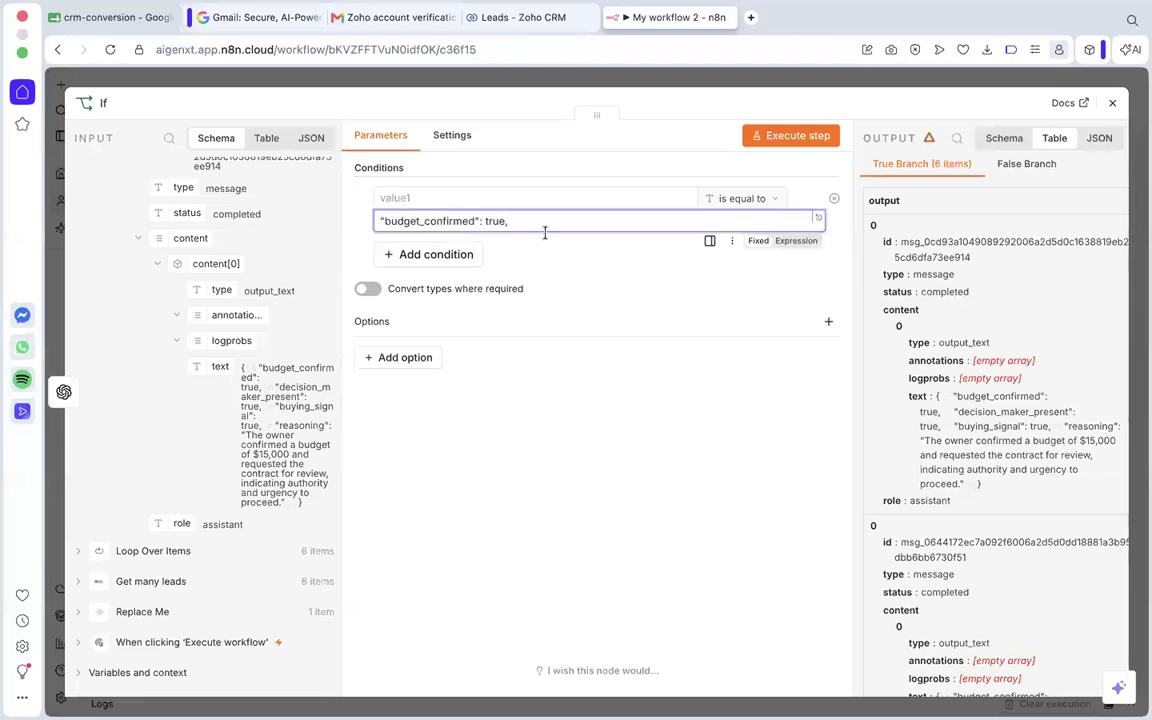
click(484, 221)
key(BackSpace)
text(=)
key(BackSpace)
Try to set the first condition's string operator to contains, and map the model's output text as its first value.
click(738, 199)
mouse_move(760, 232)
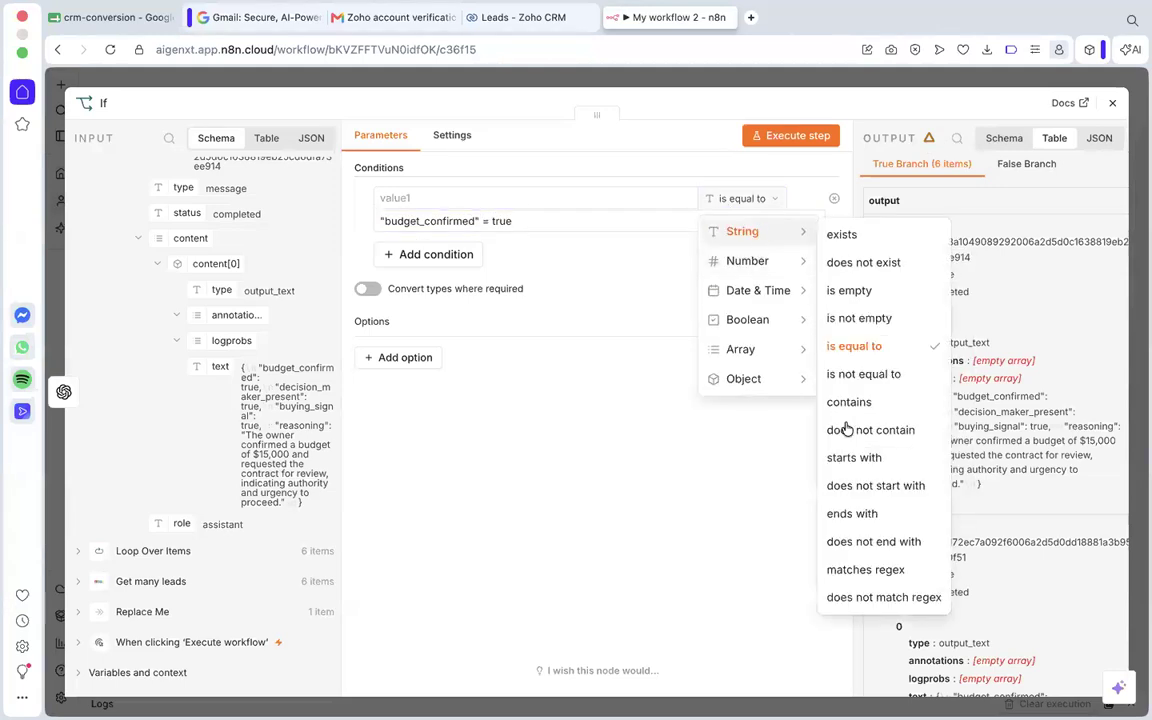
click(852, 402)
drag(210, 367, 423, 197)
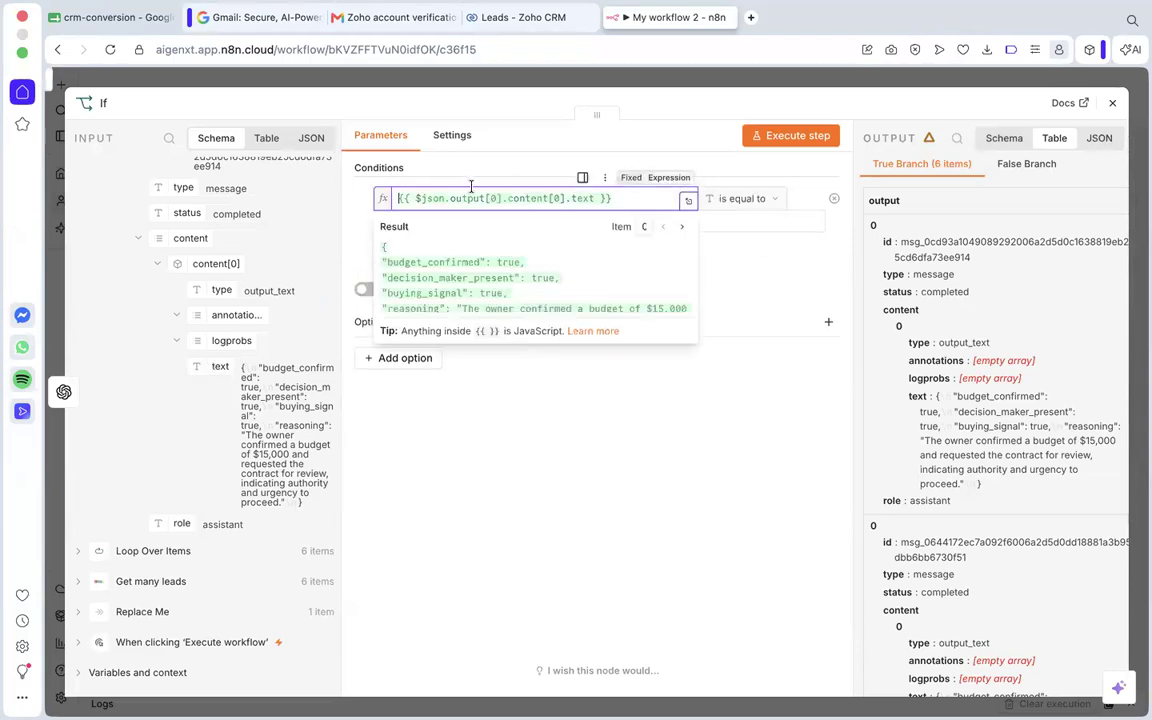
click(535, 453)
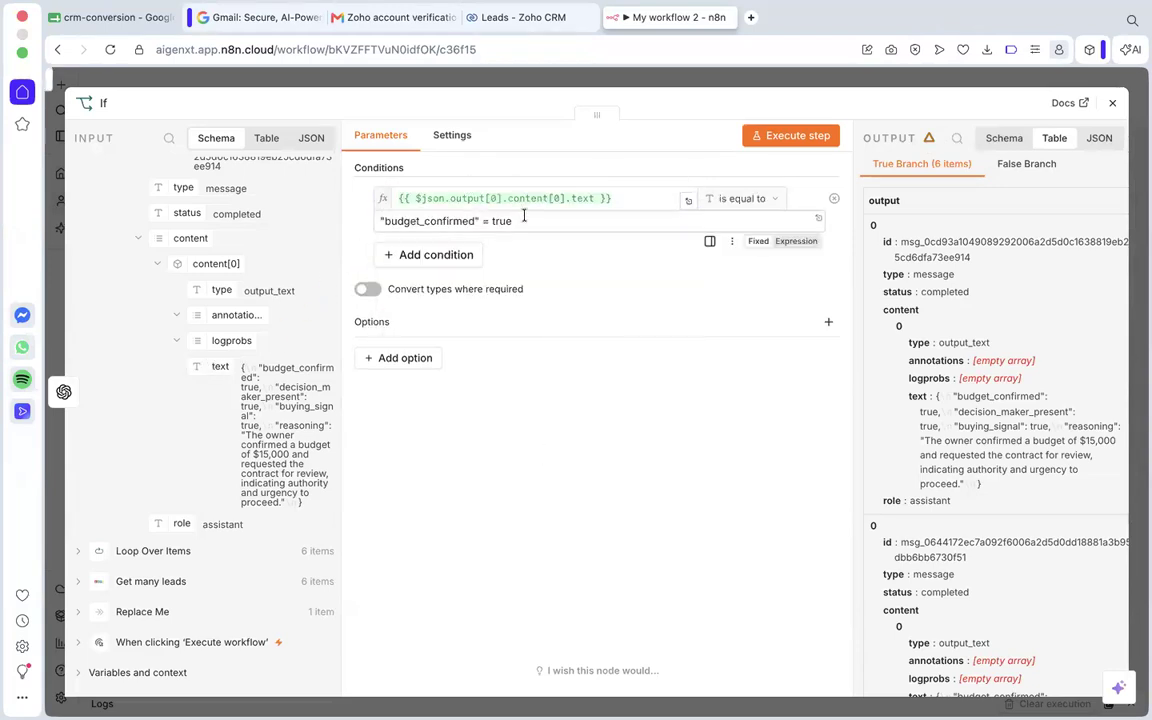
Add an AND condition requiring that the model's output text contains "decision_maker_present": true.
click(463, 254)
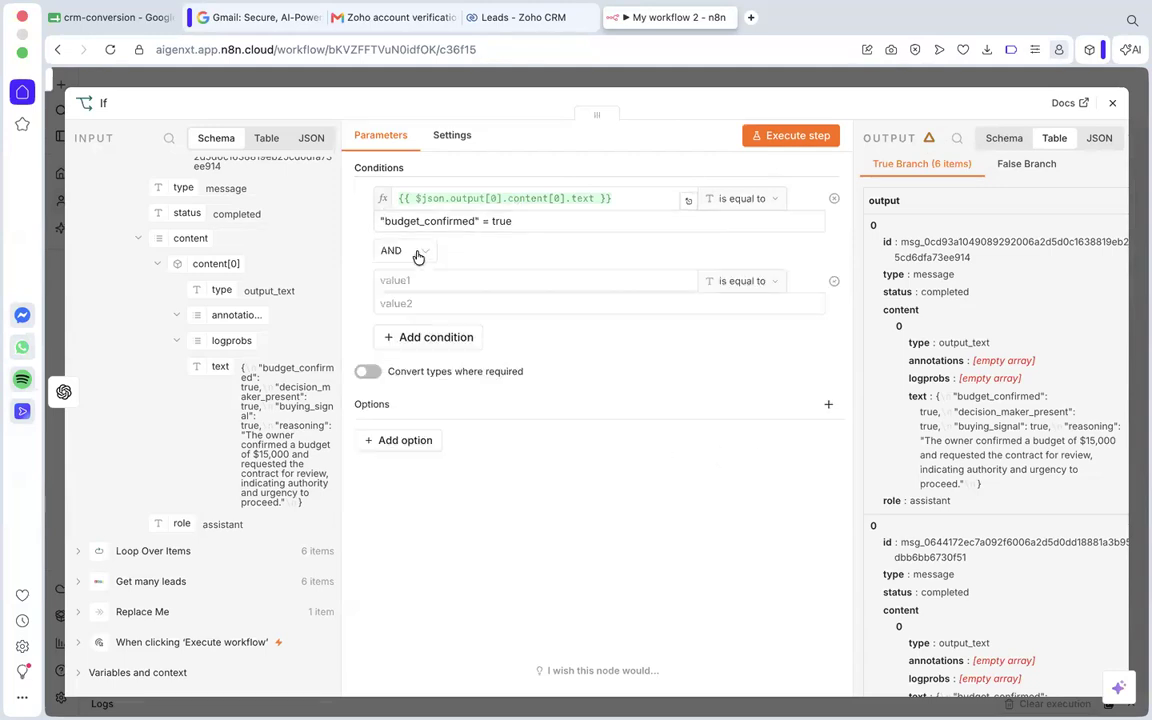
drag(203, 366, 420, 282)
click(413, 469)
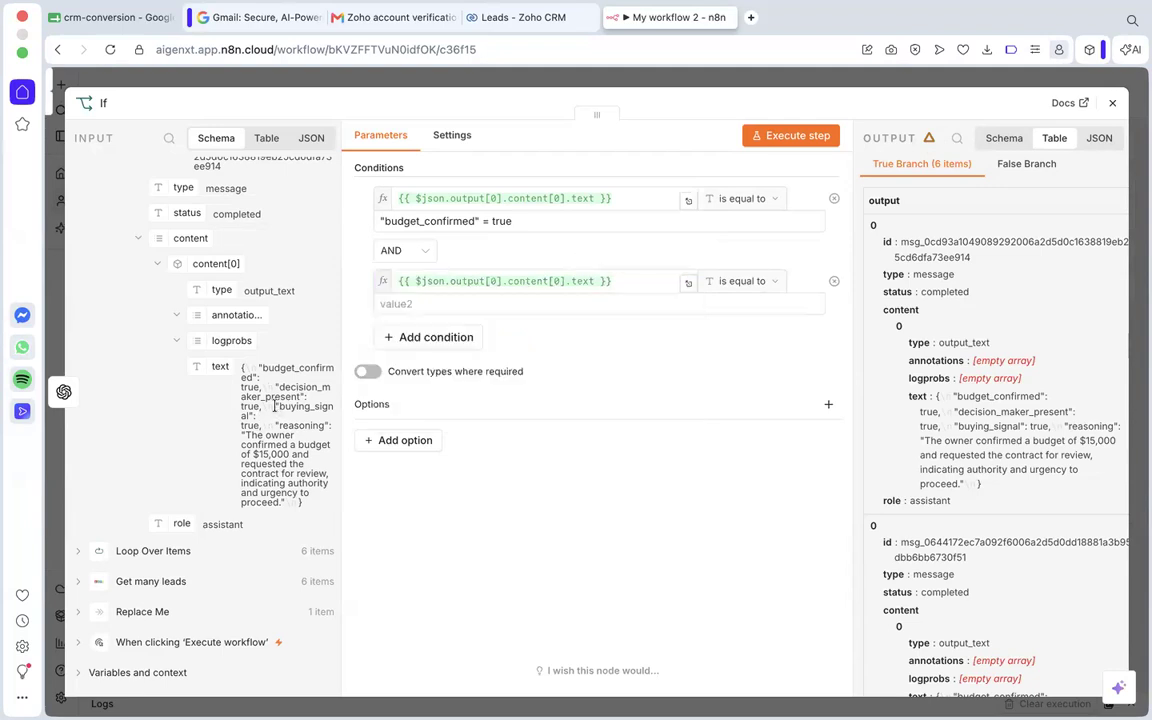
drag(283, 398, 260, 406)
key(super+c)
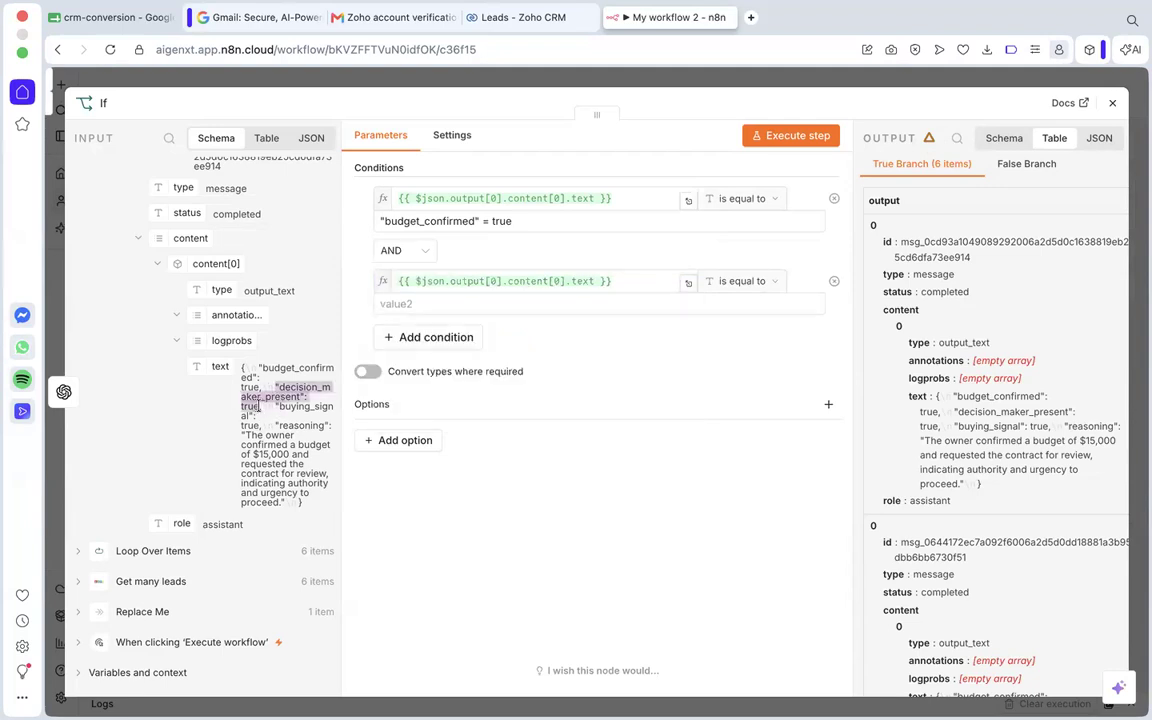
click(511, 308)
key(super+v)
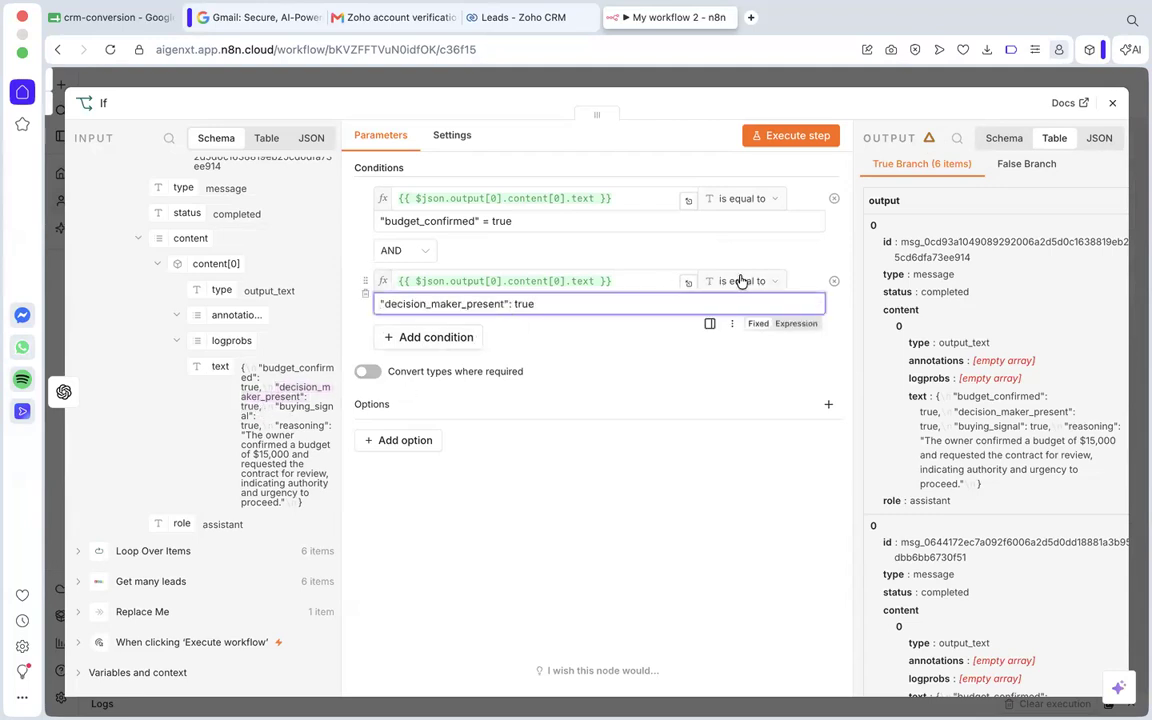
click(742, 283)
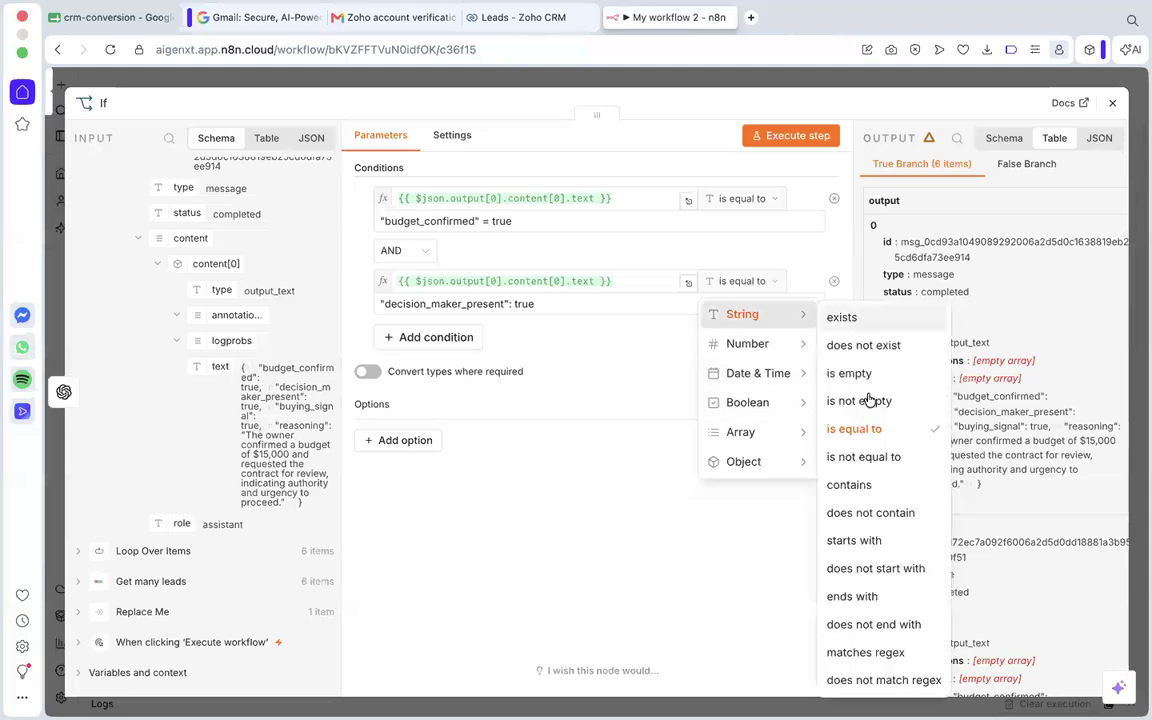
click(868, 484)
Set the string operator of the budget_confirmed condition to contains.
click(776, 199)
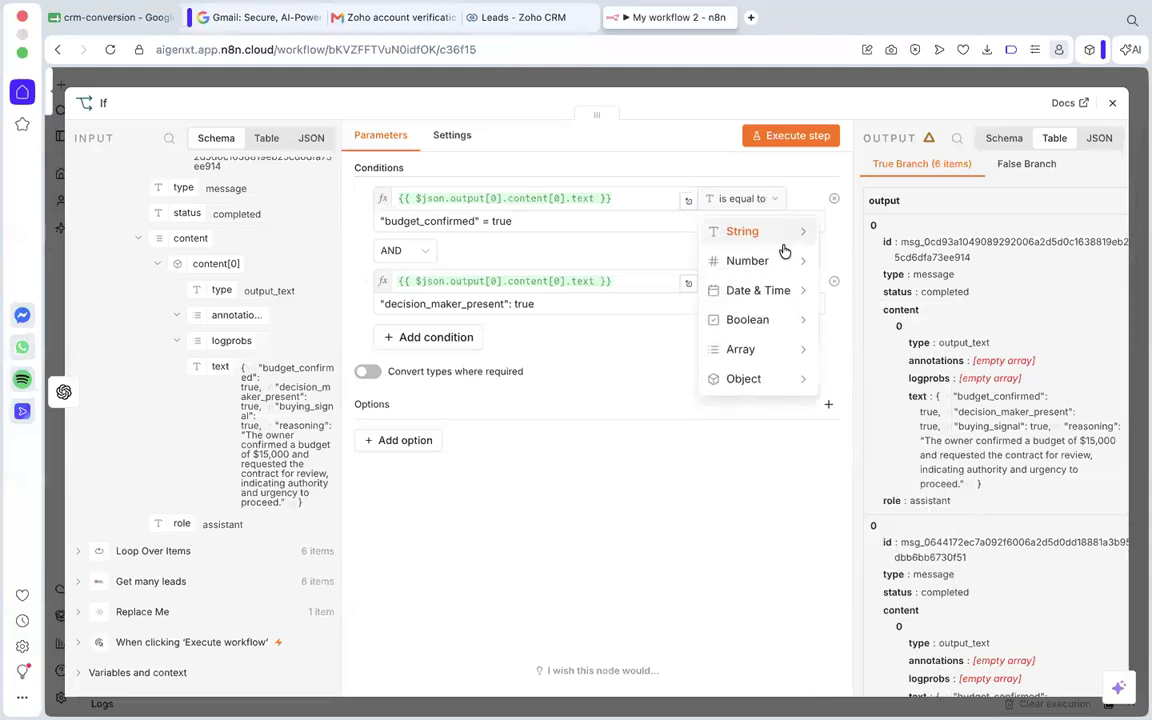
mouse_move(790, 235)
click(877, 402)
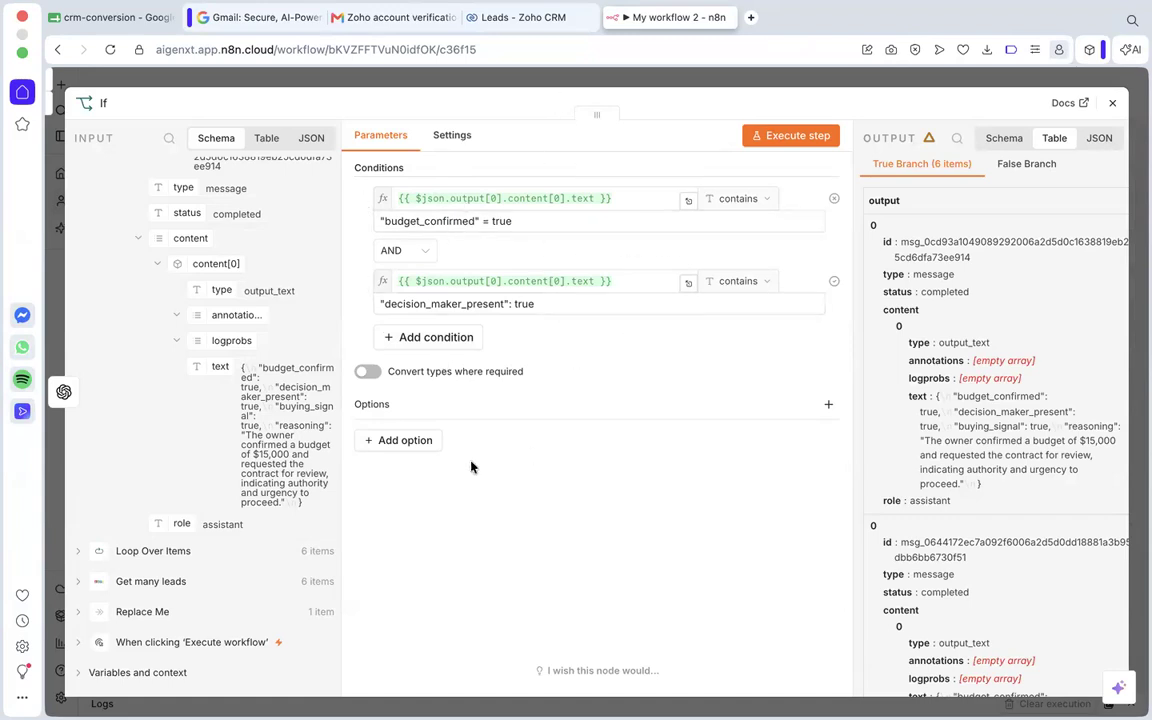
Add a third AND condition with the model's output text as its first value and the string operator contains.
click(402, 337)
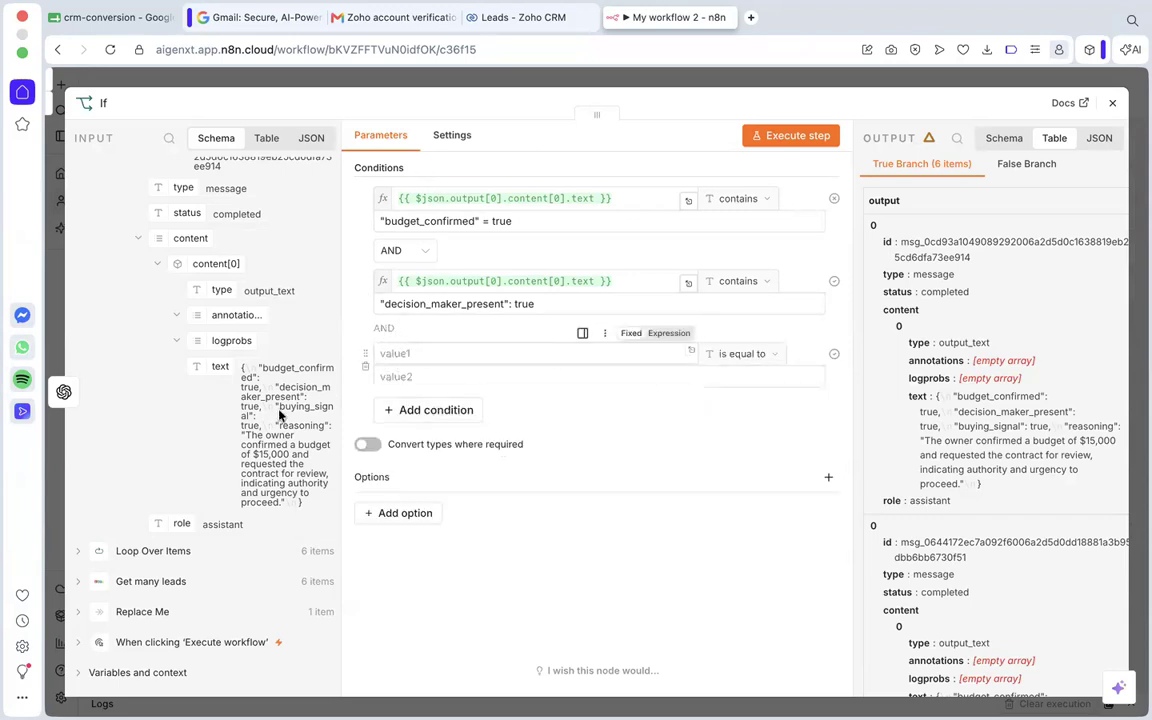
drag(221, 367, 400, 354)
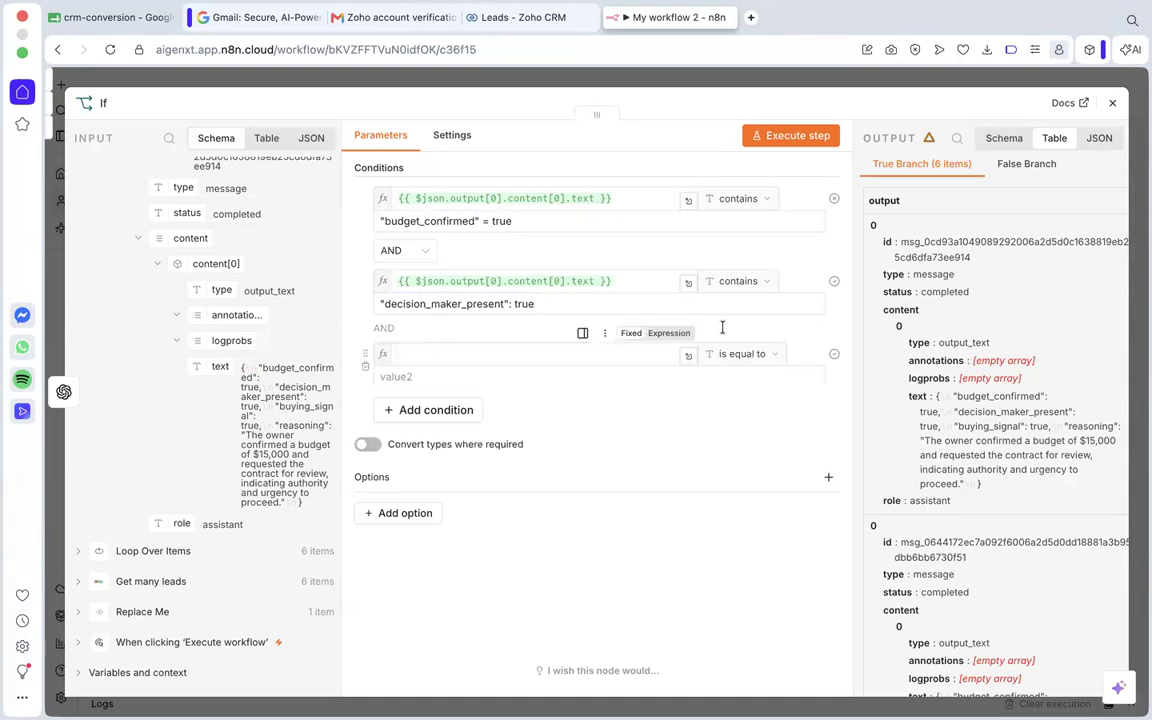
click(755, 355)
mouse_move(795, 387)
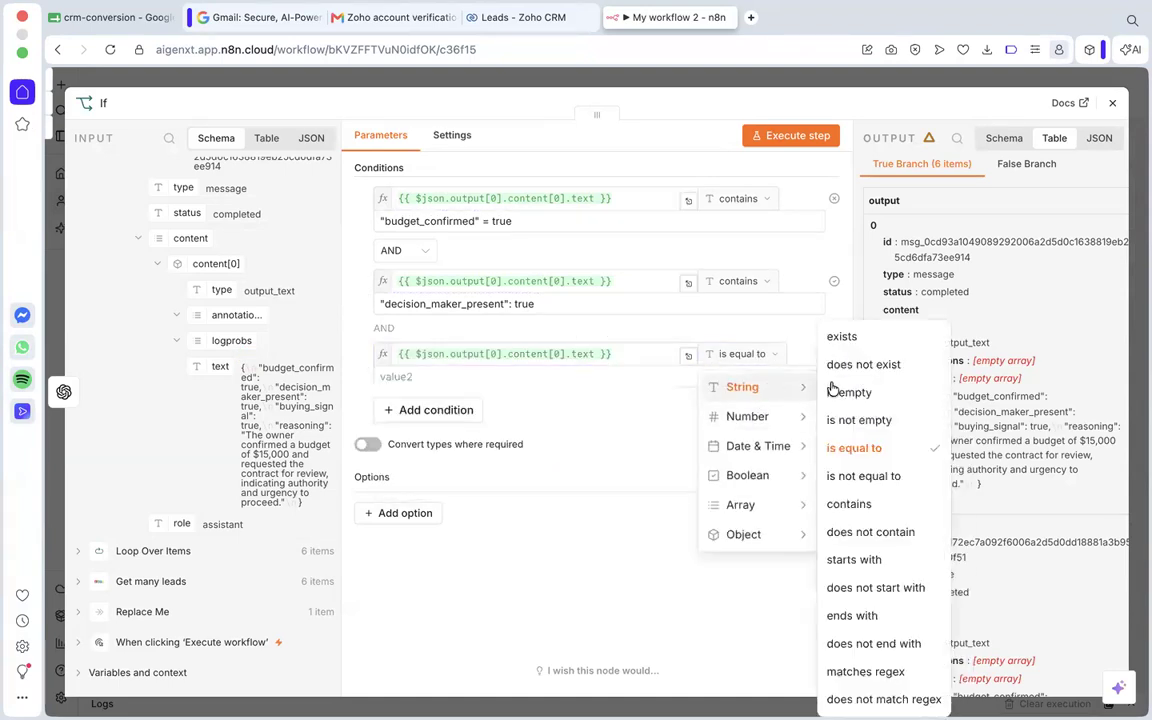
click(851, 504)
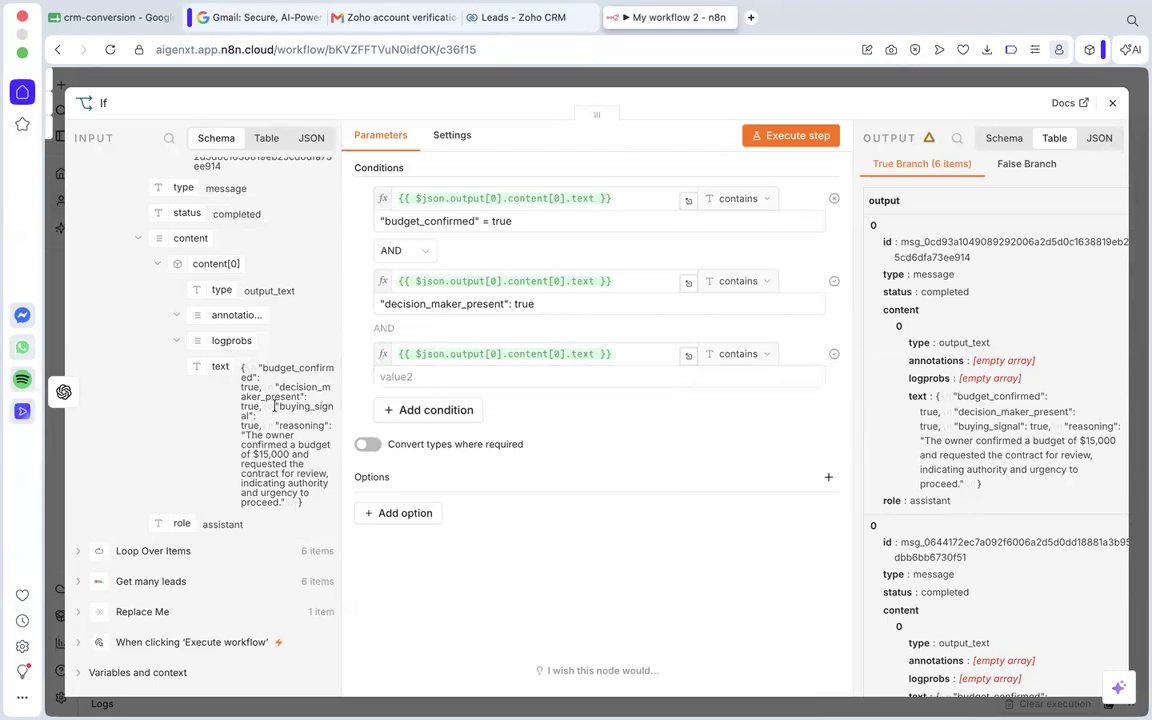
Copy the buying_signal entry from the model's output into the third condition's comparison value as "buying_signal": true, without the trailing comma.
drag(275, 406, 262, 425)
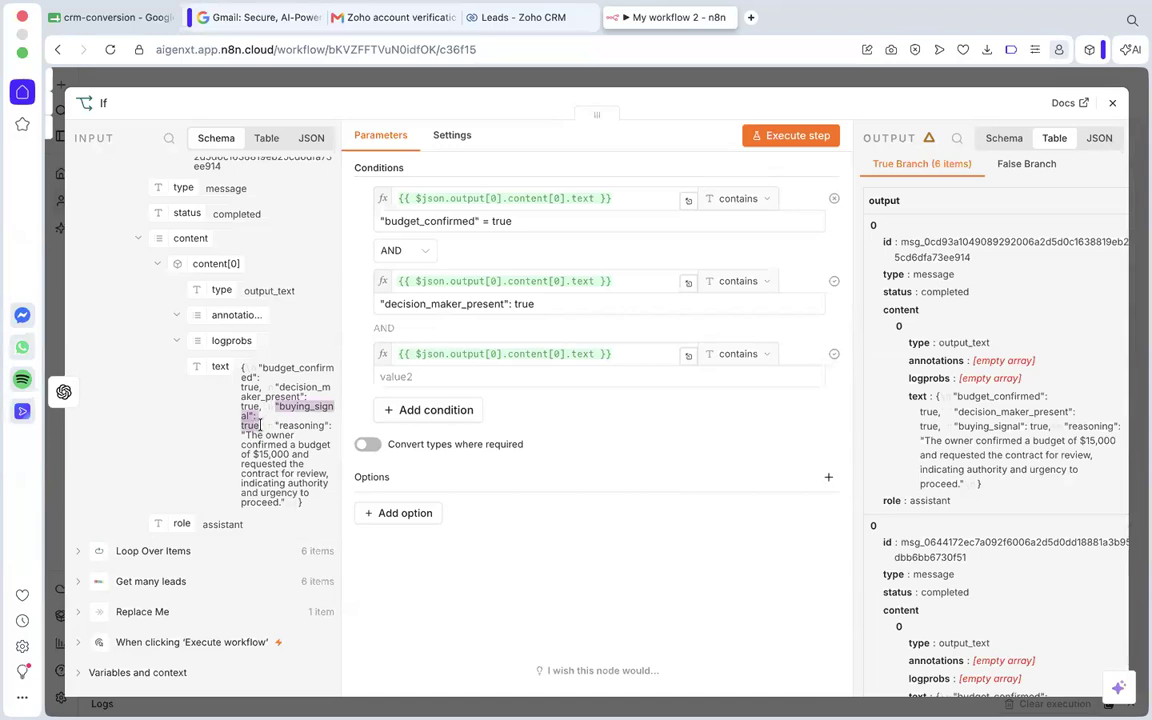
click(517, 369)
text("buying_signal": true,)
click(541, 436)
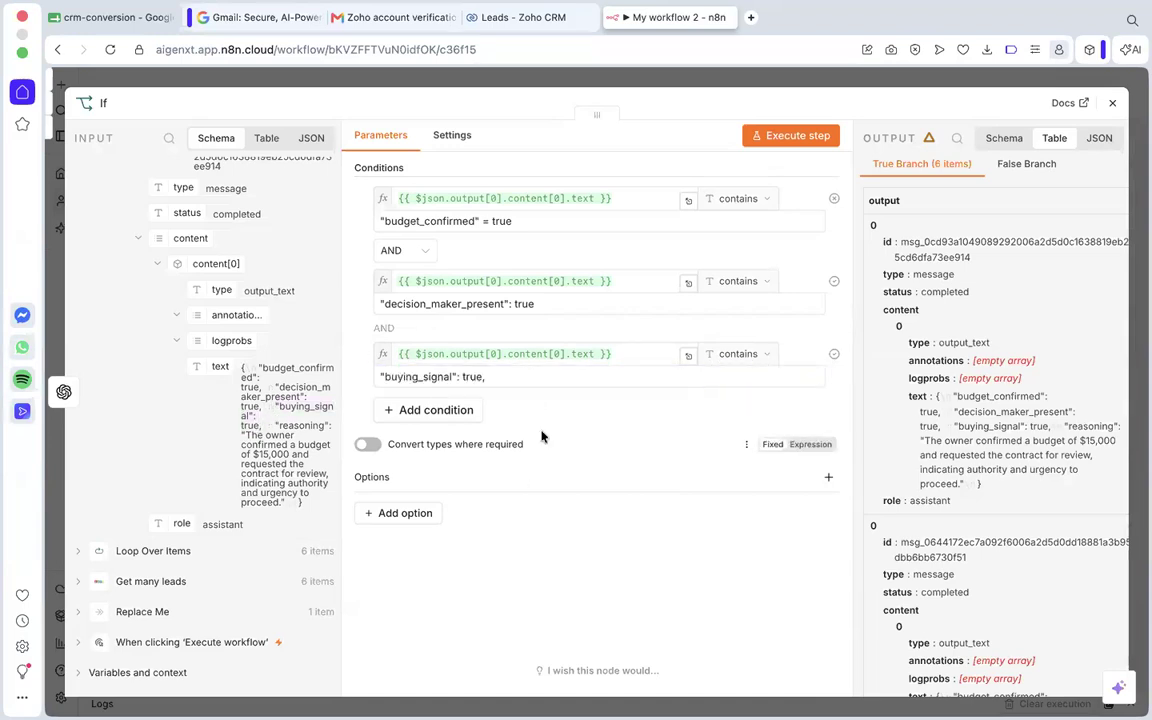
click(500, 379)
click(551, 420)
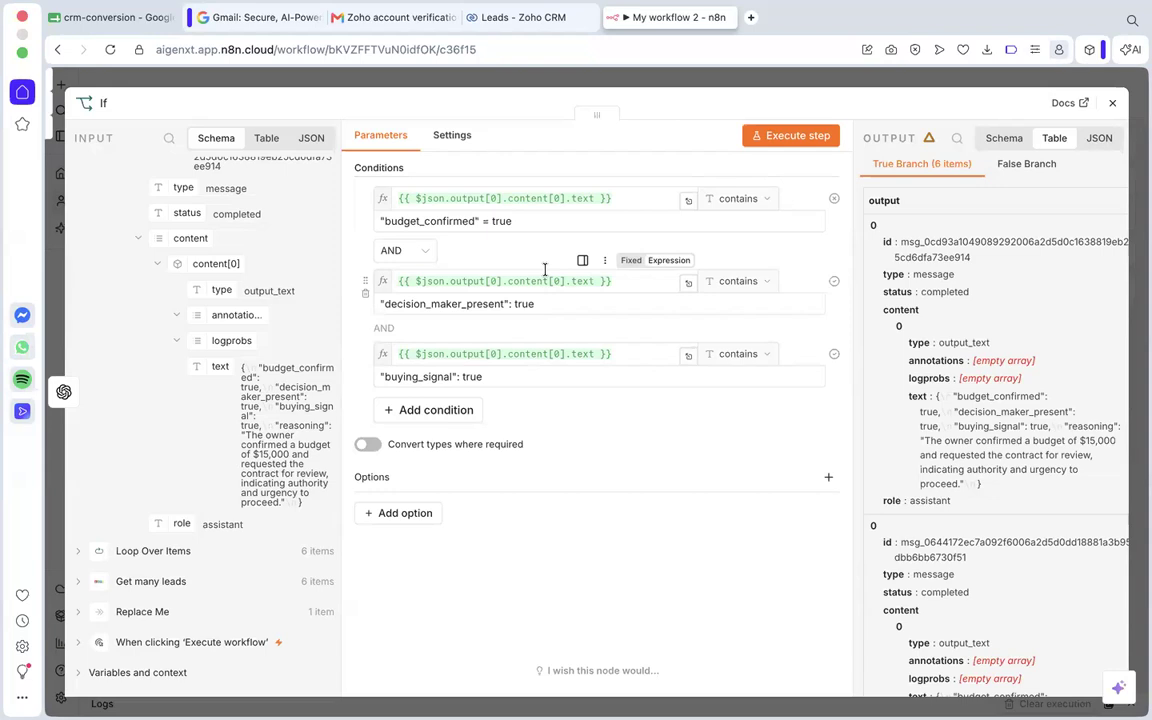
Execute the If step and examine the items routed to the false branch against the conditions.
click(803, 137)
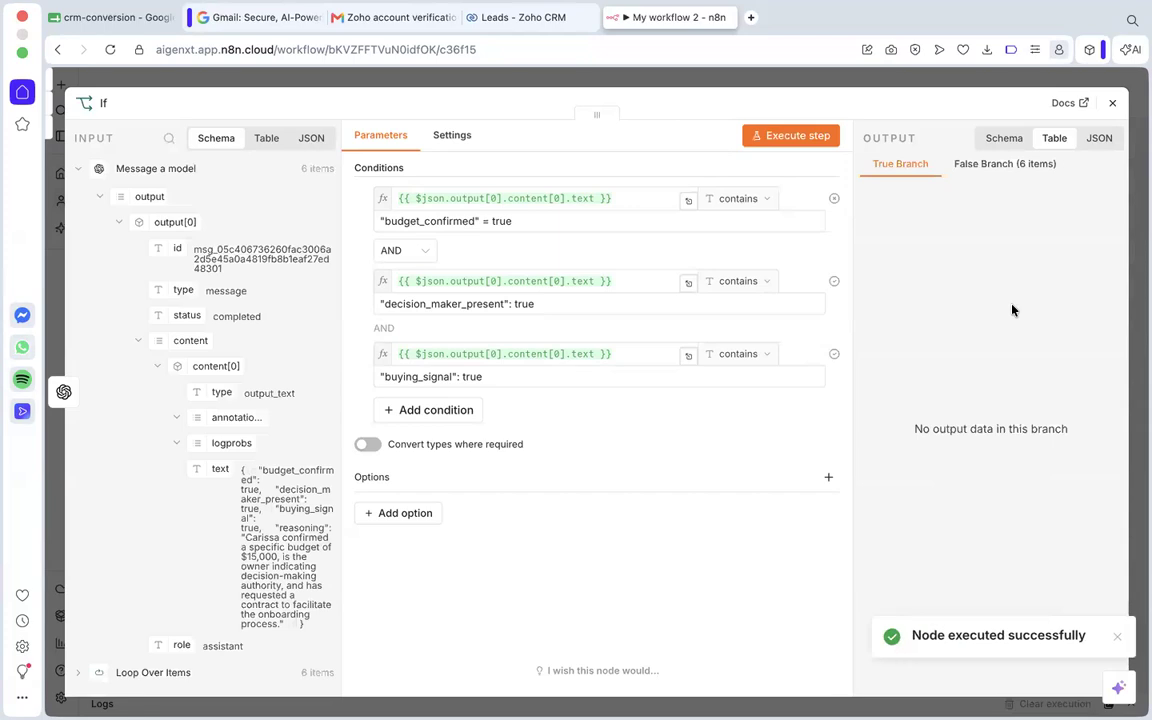
click(990, 166)
scroll(878, 282, down, 3)
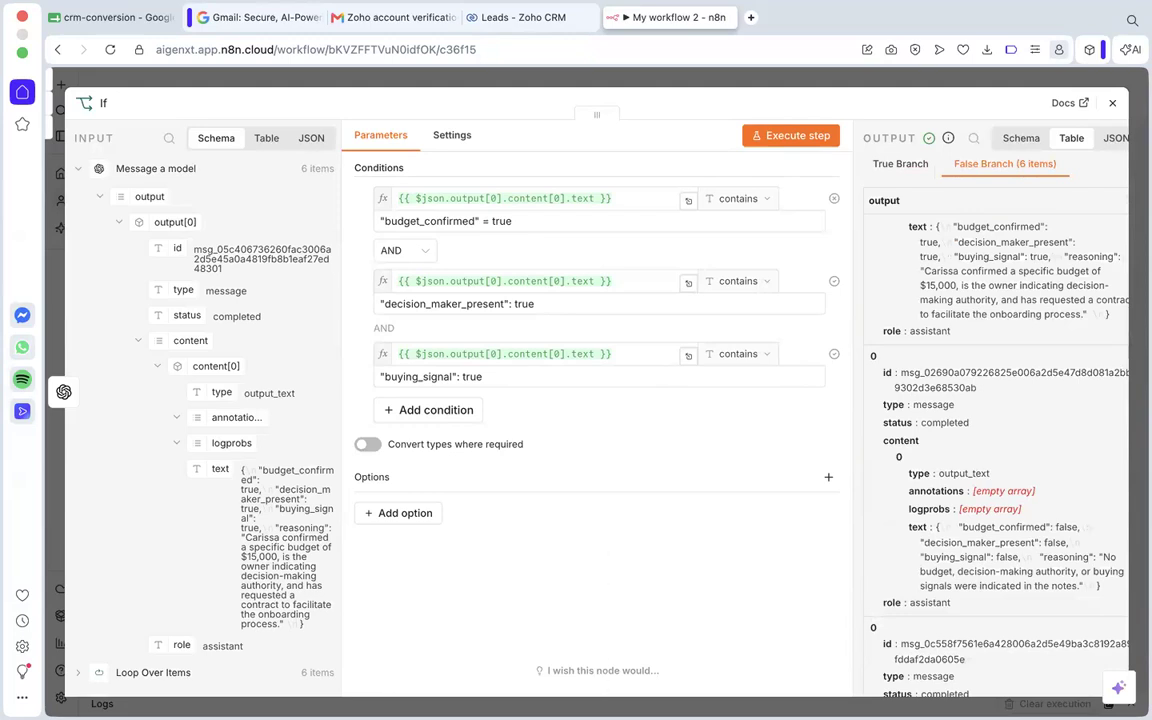
scroll(1000, 440, down, 2)
scroll(1004, 438, up, 3)
scroll(1006, 437, up, 1)
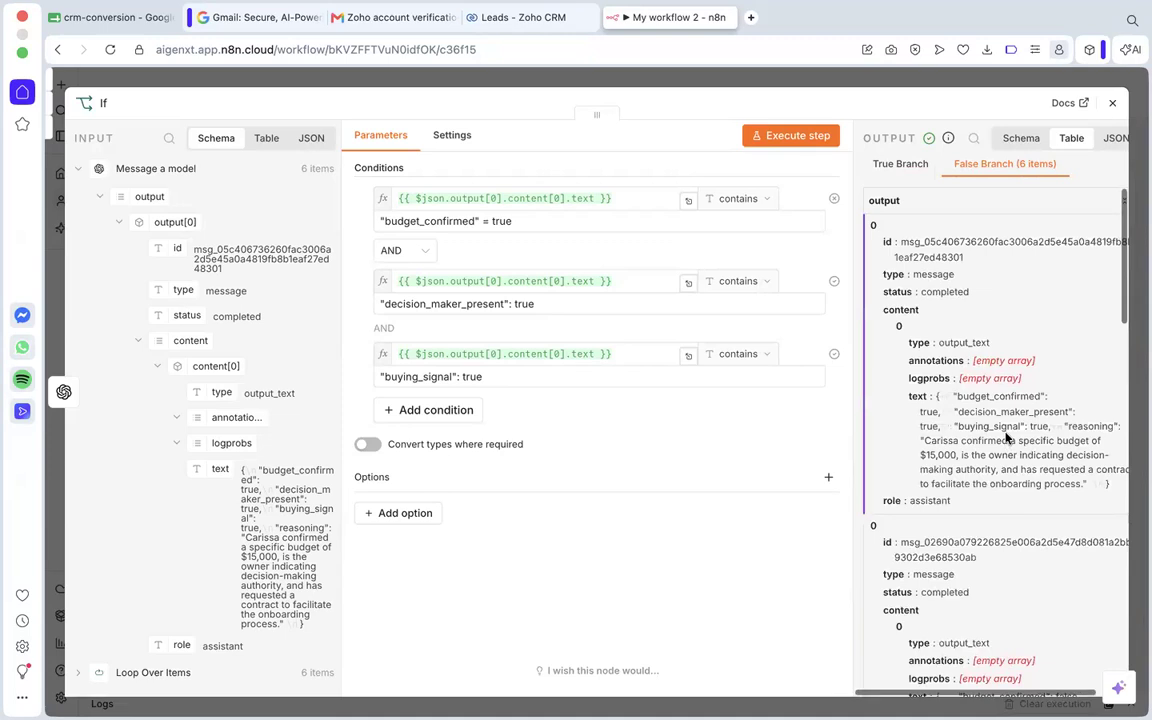
scroll(960, 390, up, 1)
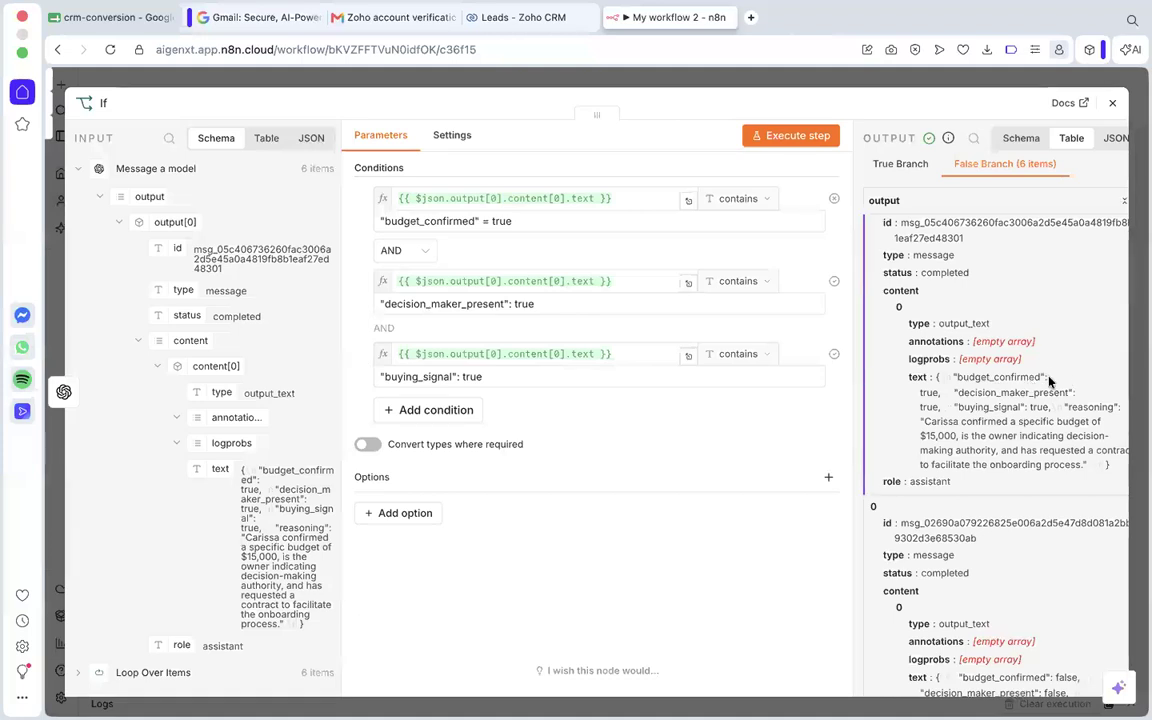
scroll(1048, 376, down, 1)
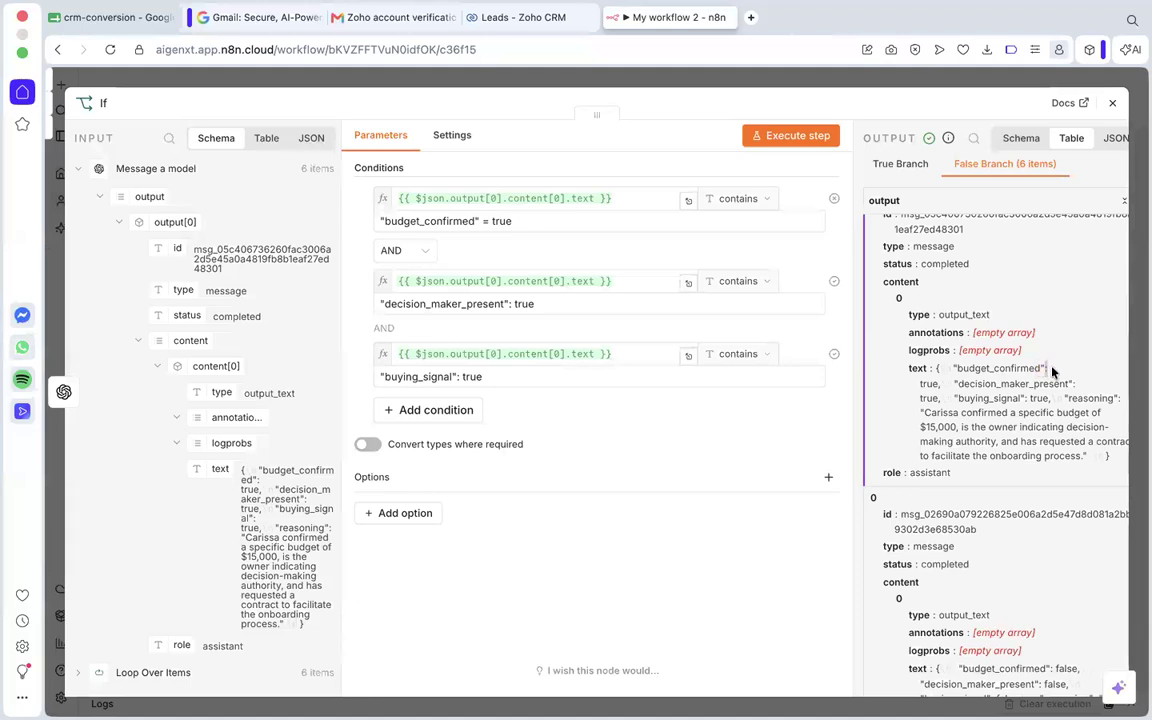
Replace the first condition's comparison value with "budget_confirmed": true, copied from the output text of the first false-branch item.
click(488, 221)
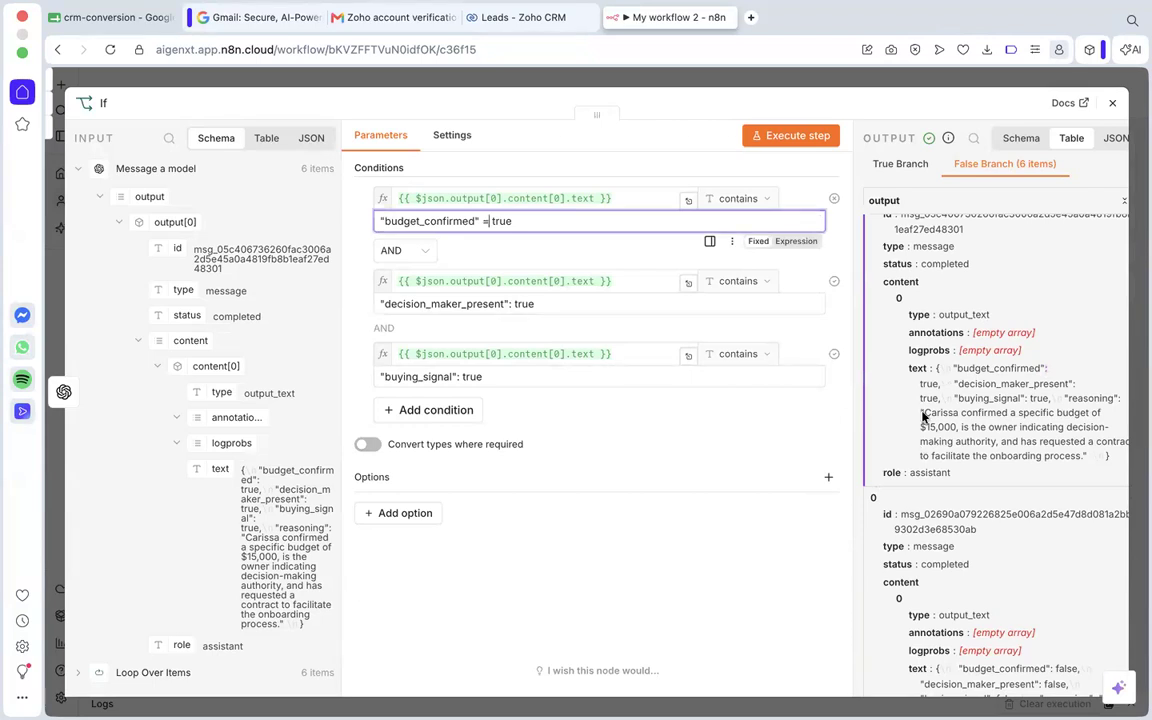
mouse_move(952, 368)
mouse_down()
mouse_move(1048, 368)
mouse_move(938, 386)
mouse_up()
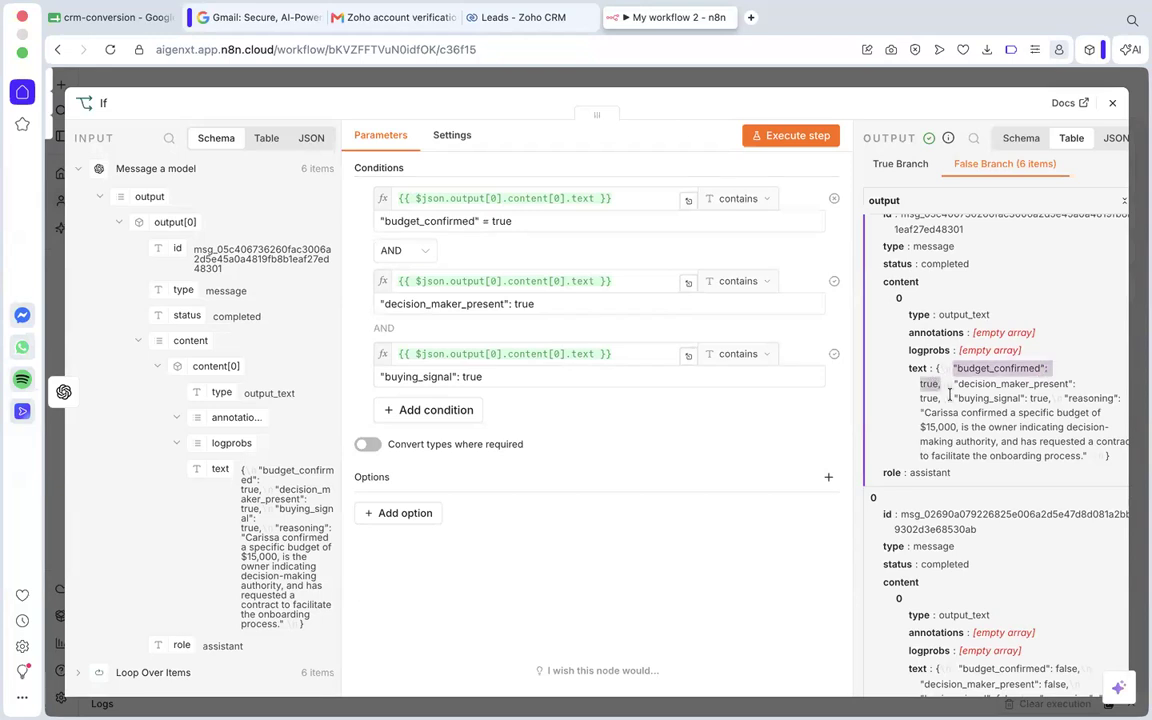
drag(522, 221, 380, 222)
text("budget_confirmed": true,)
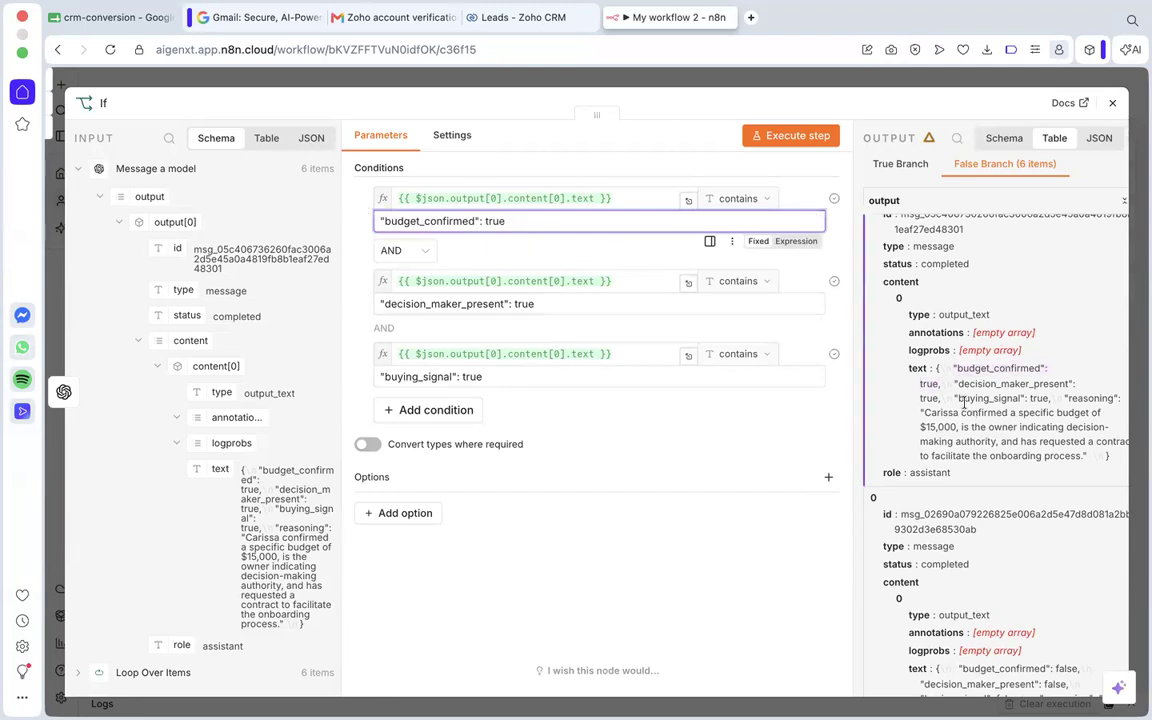
Replace the second condition's comparison value with "decision_maker_present": true, copied from the output text without the trailing comma.
drag(953, 384, 940, 400)
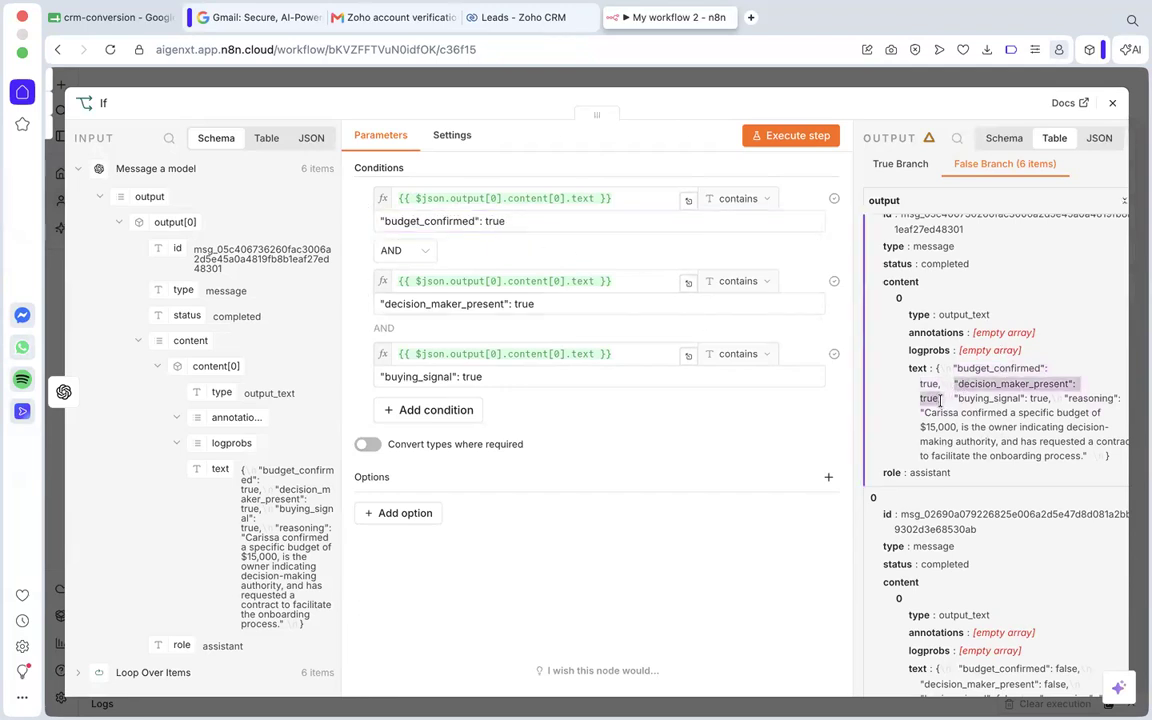
click(605, 305)
drag(545, 304, 378, 300)
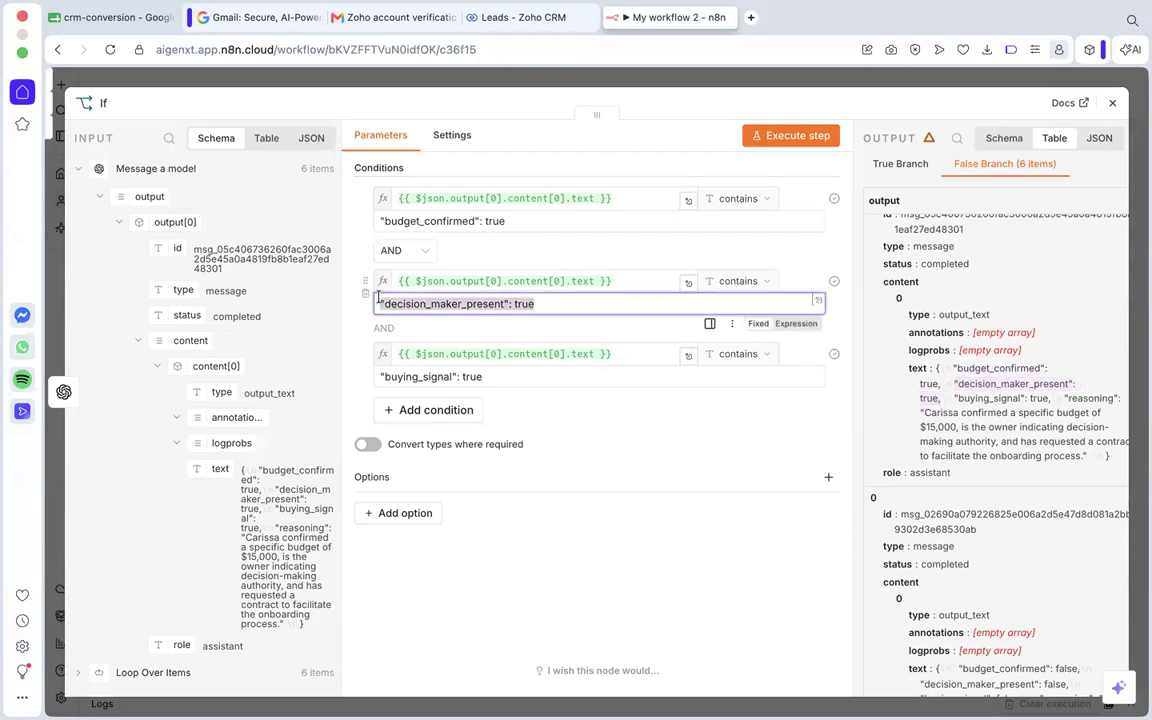
text("decision_maker_present": true,)
key(BackSpace)
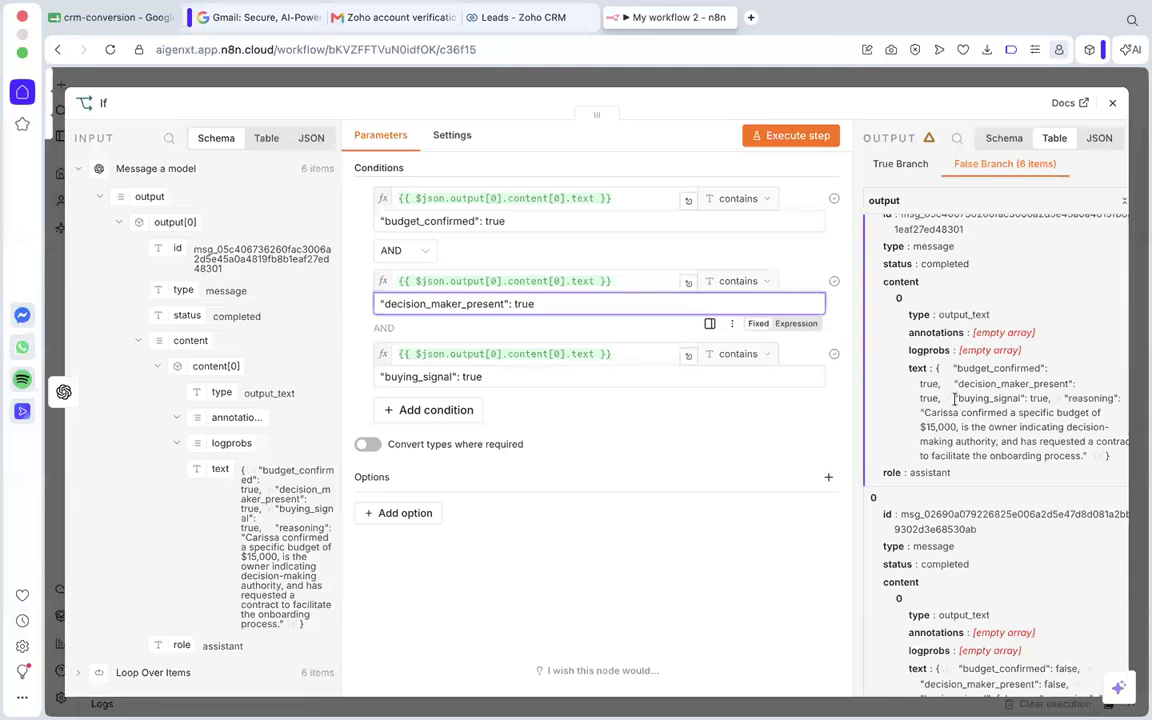
Replace the third condition's comparison value with buying_signal": true, copied from the output text.
drag(956, 398, 1047, 398)
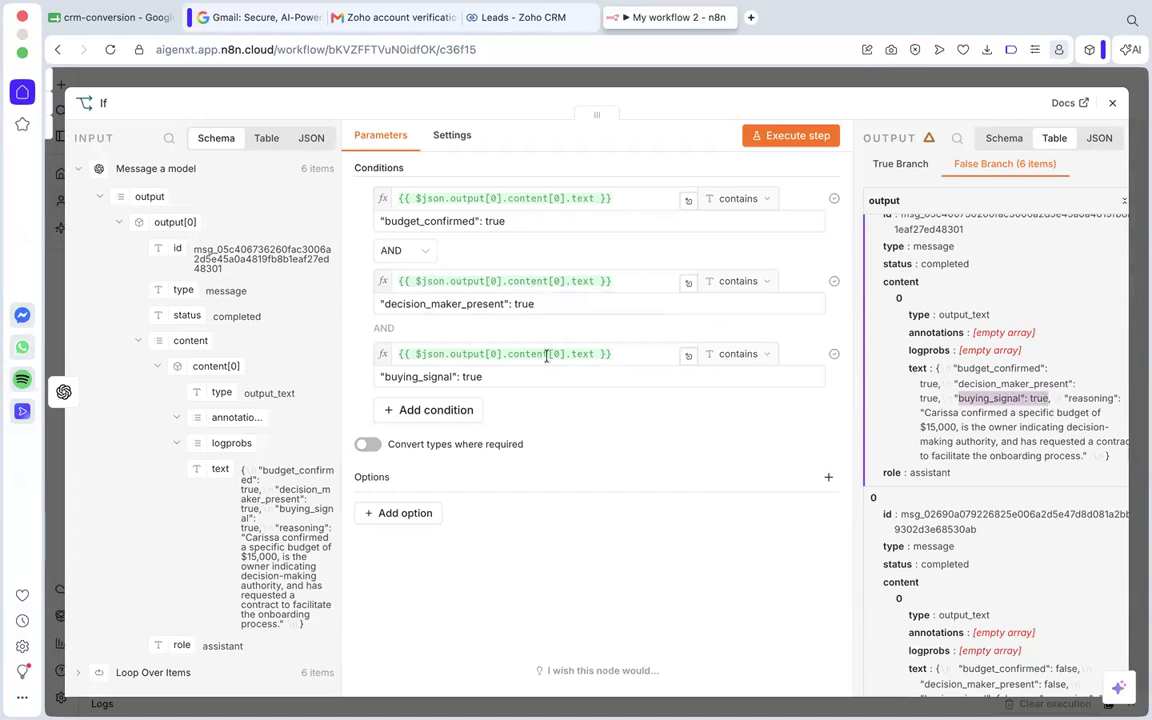
drag(483, 378, 380, 378)
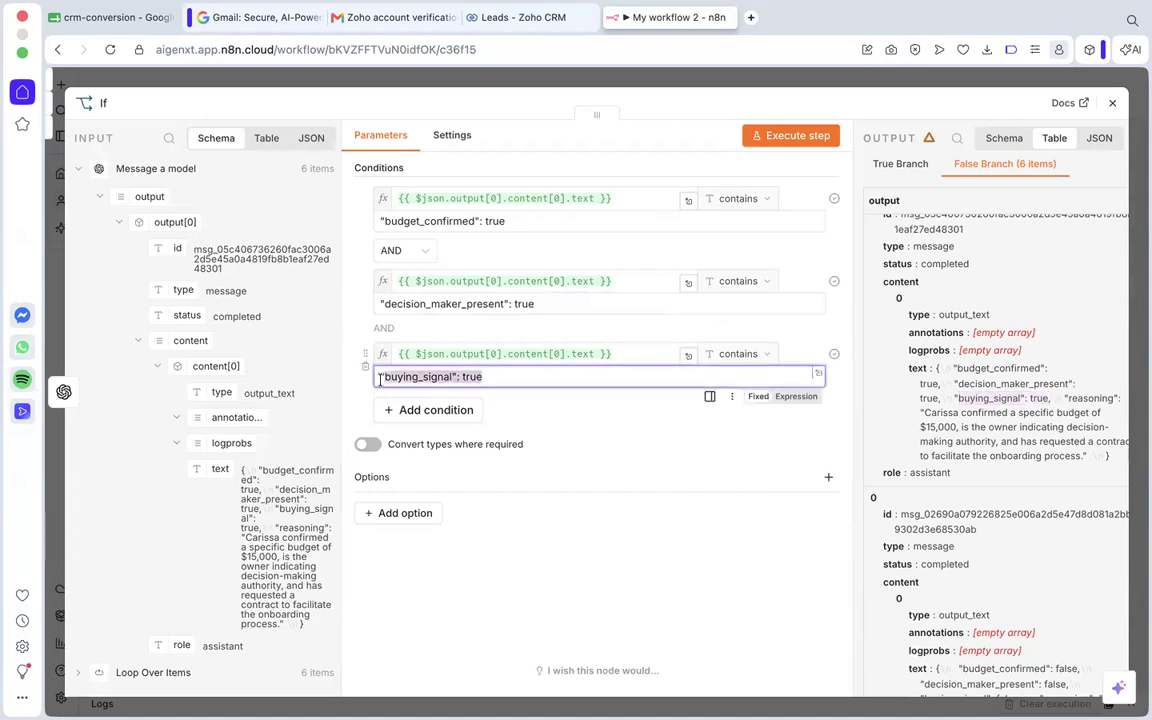
text(buying_signal": true)
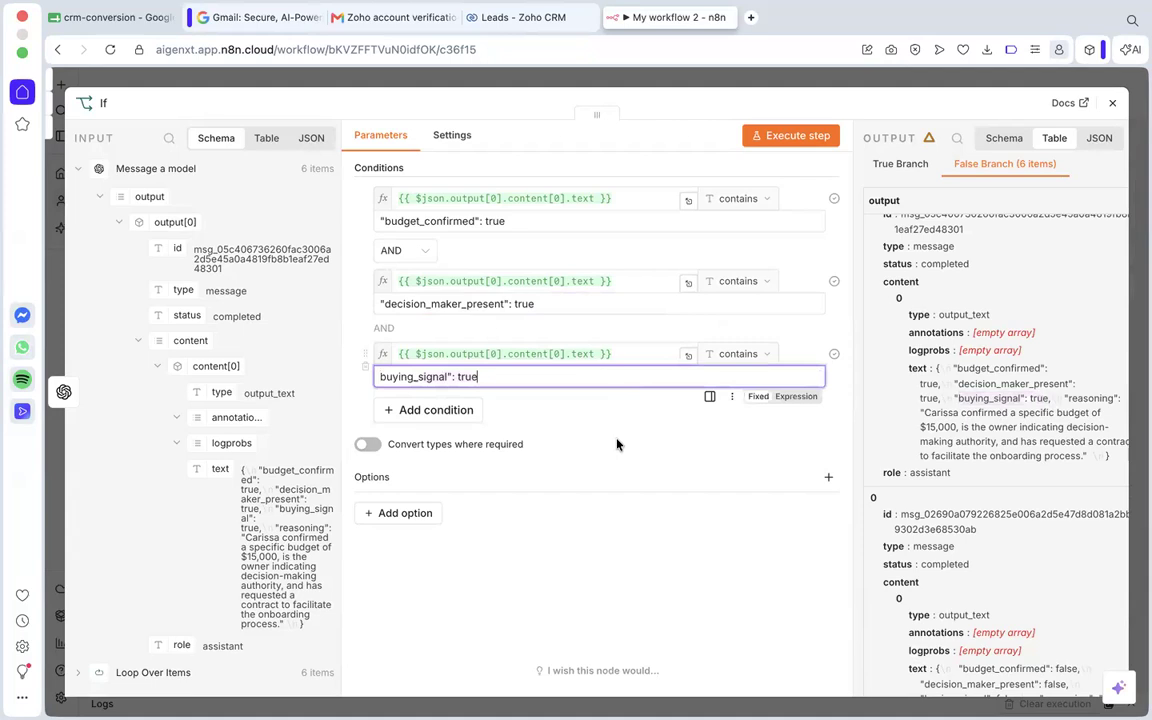
click(607, 441)
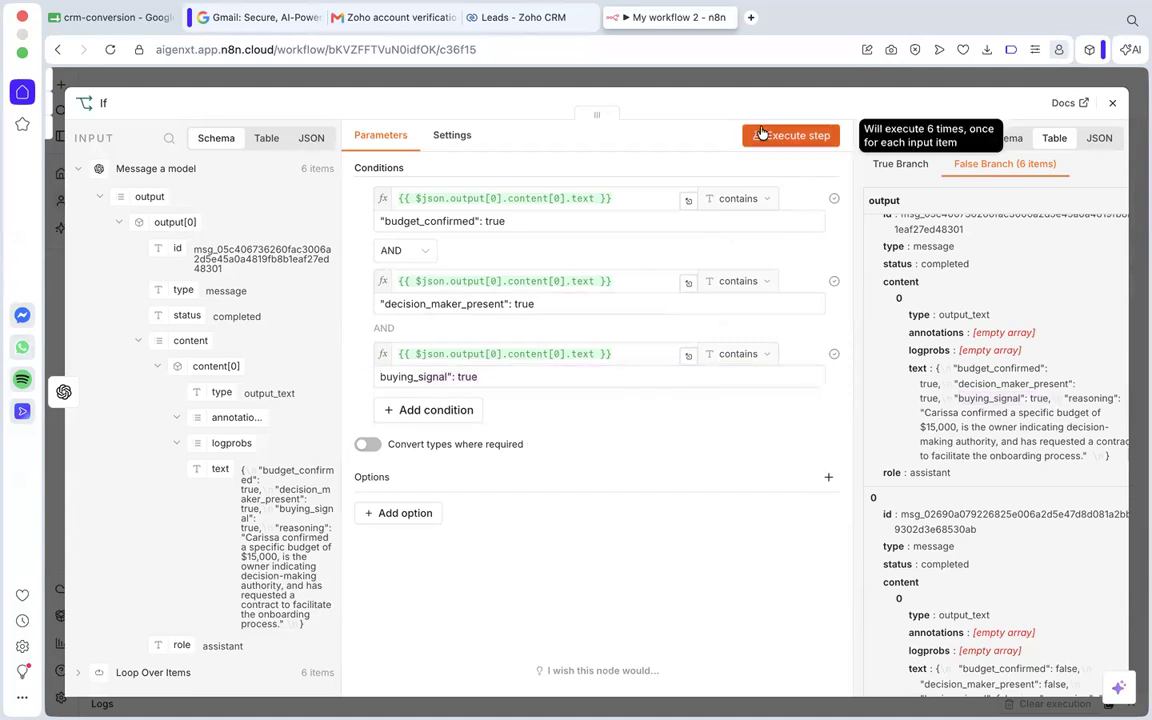
Execute the If step with the corrected conditions, declining to overwrite the other saved version of the workflow.
click(770, 138)
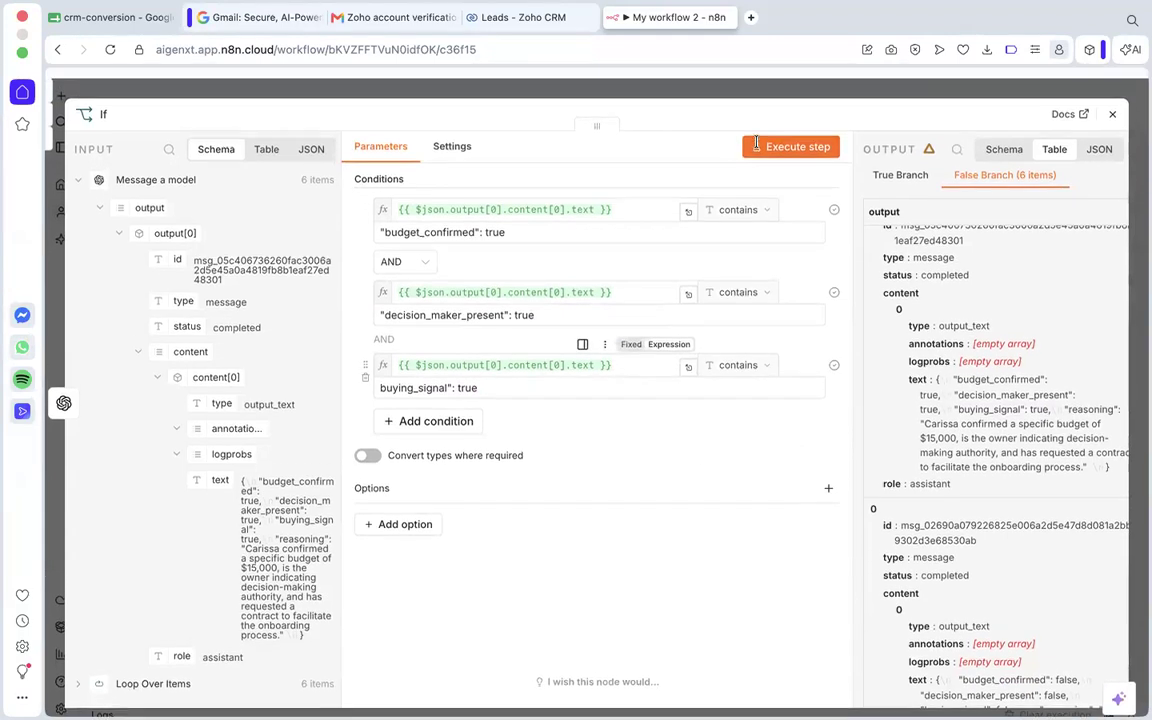
click(788, 143)
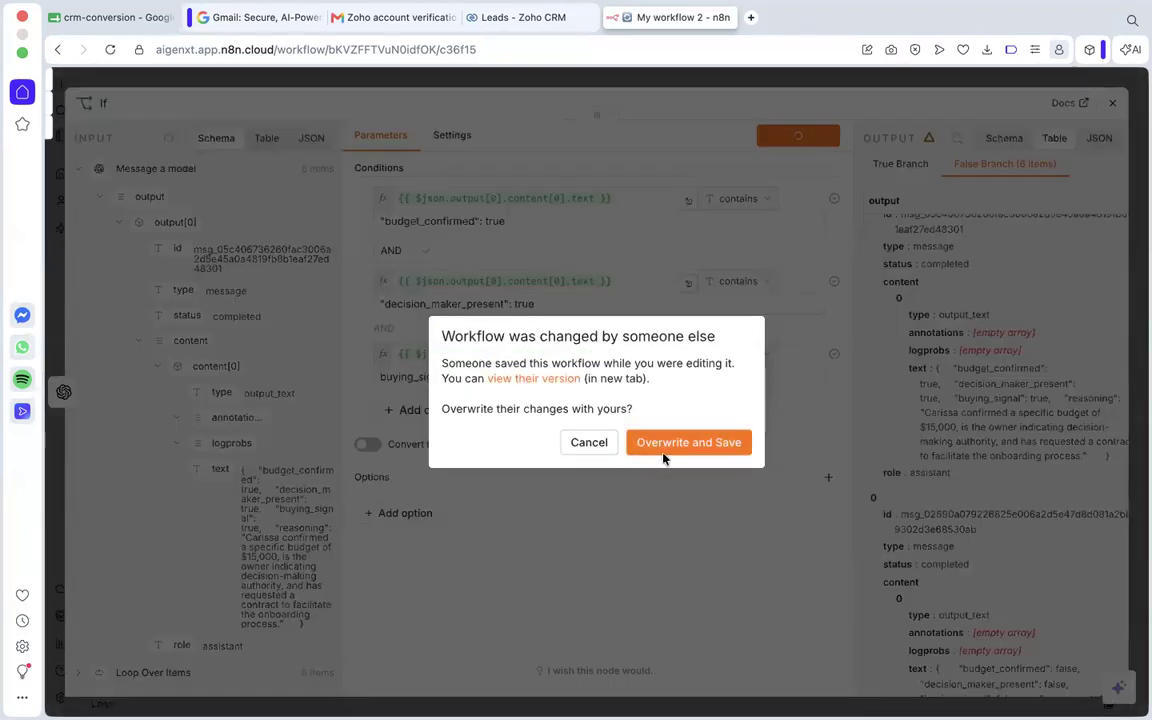
click(593, 445)
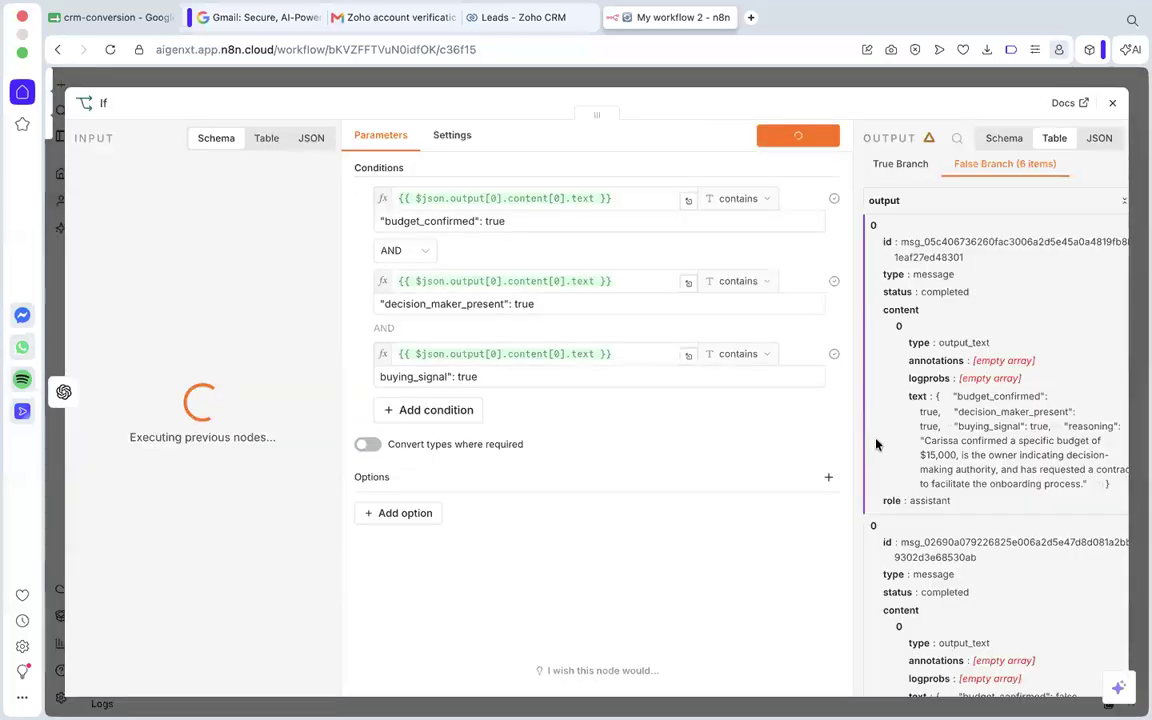
Examine the items in the true and false branches and the Message a model data feeding the If node.
click(923, 167)
scroll(928, 329, down, 10)
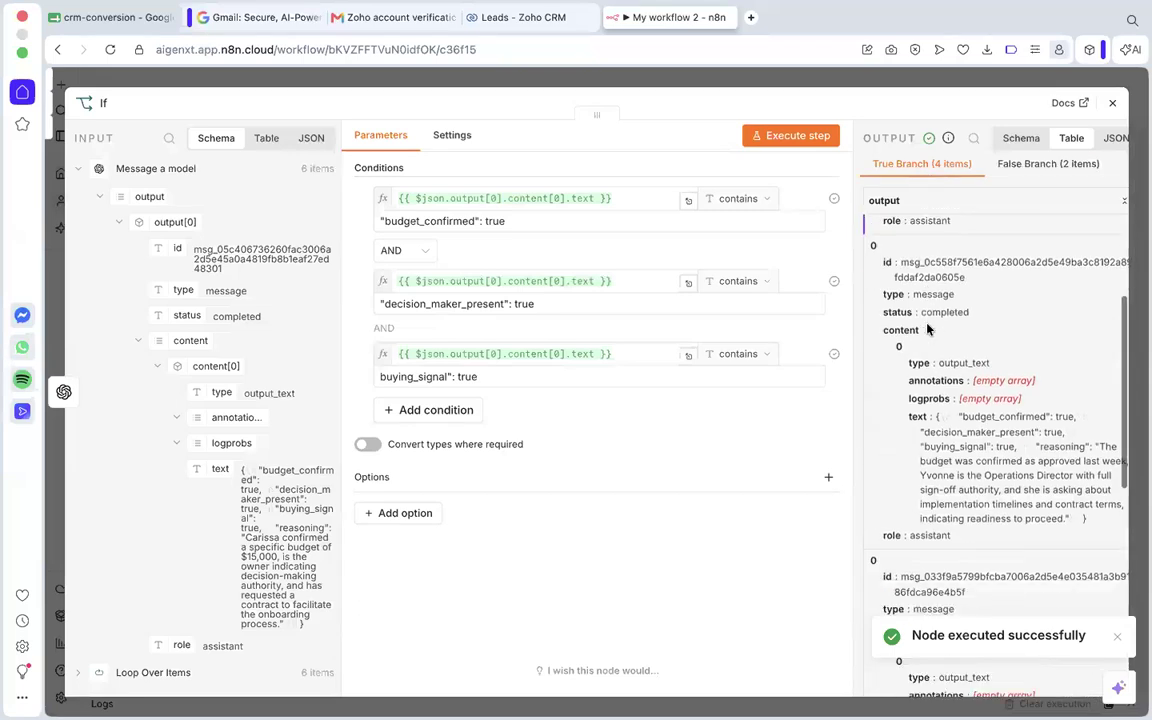
click(1068, 165)
click(915, 165)
click(1034, 168)
click(903, 166)
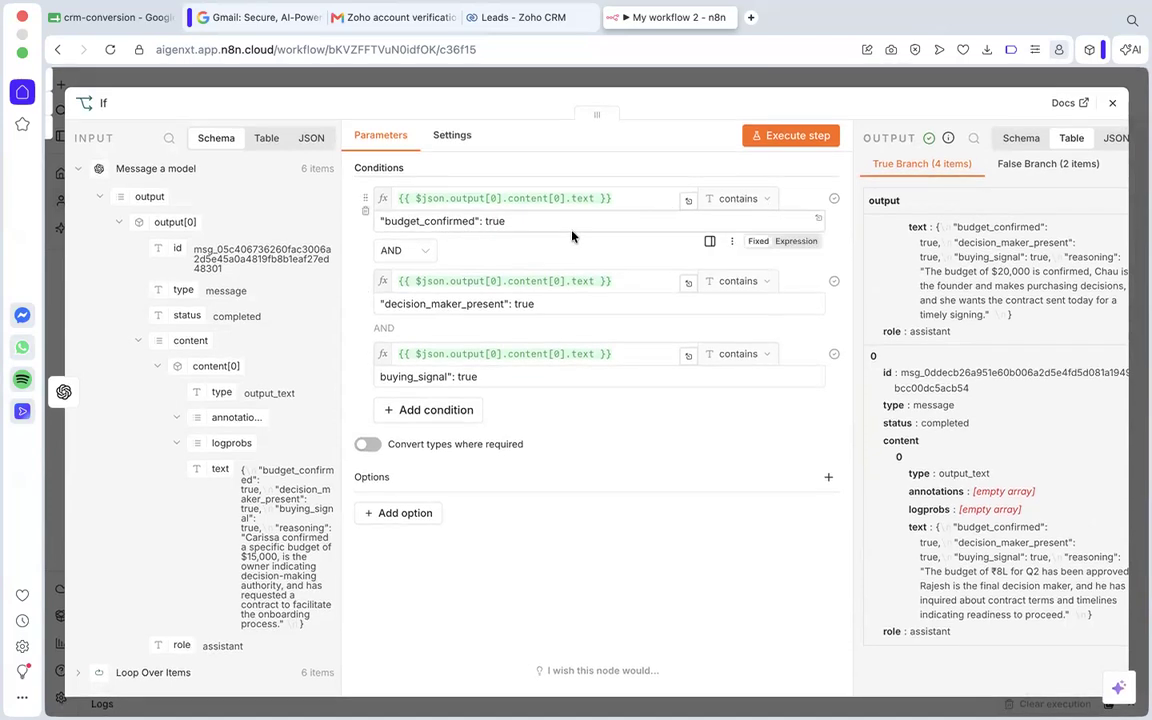
scroll(267, 333, down, 3)
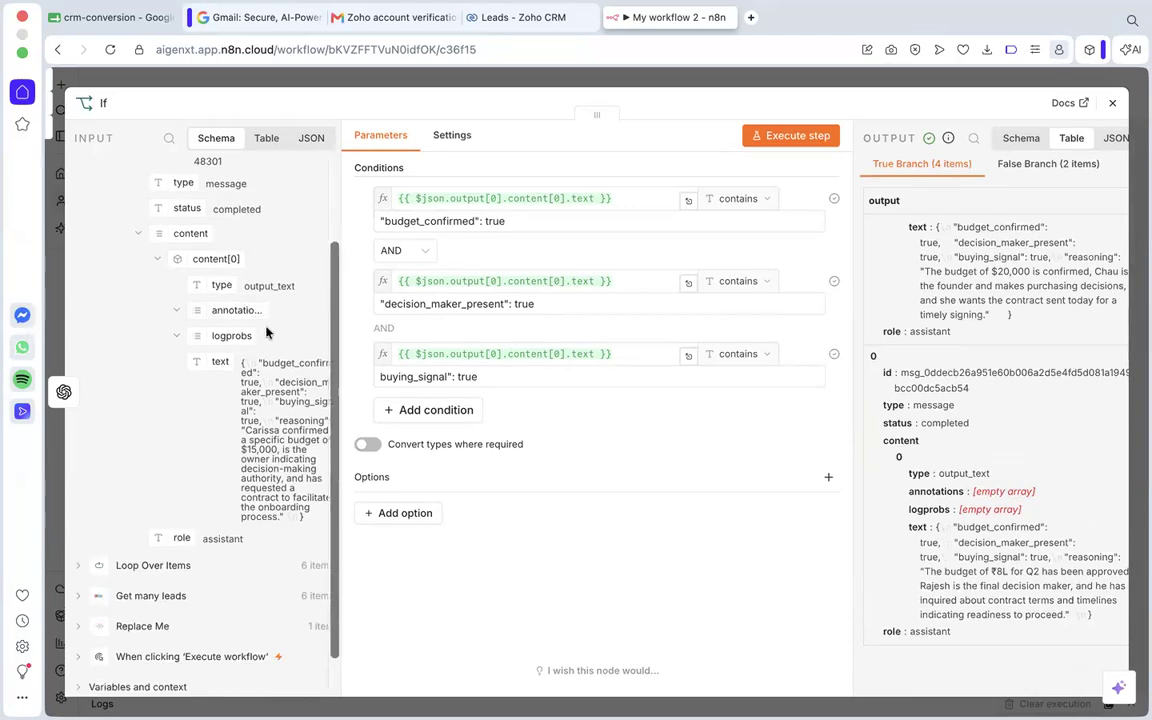
scroll(265, 330, down, 1)
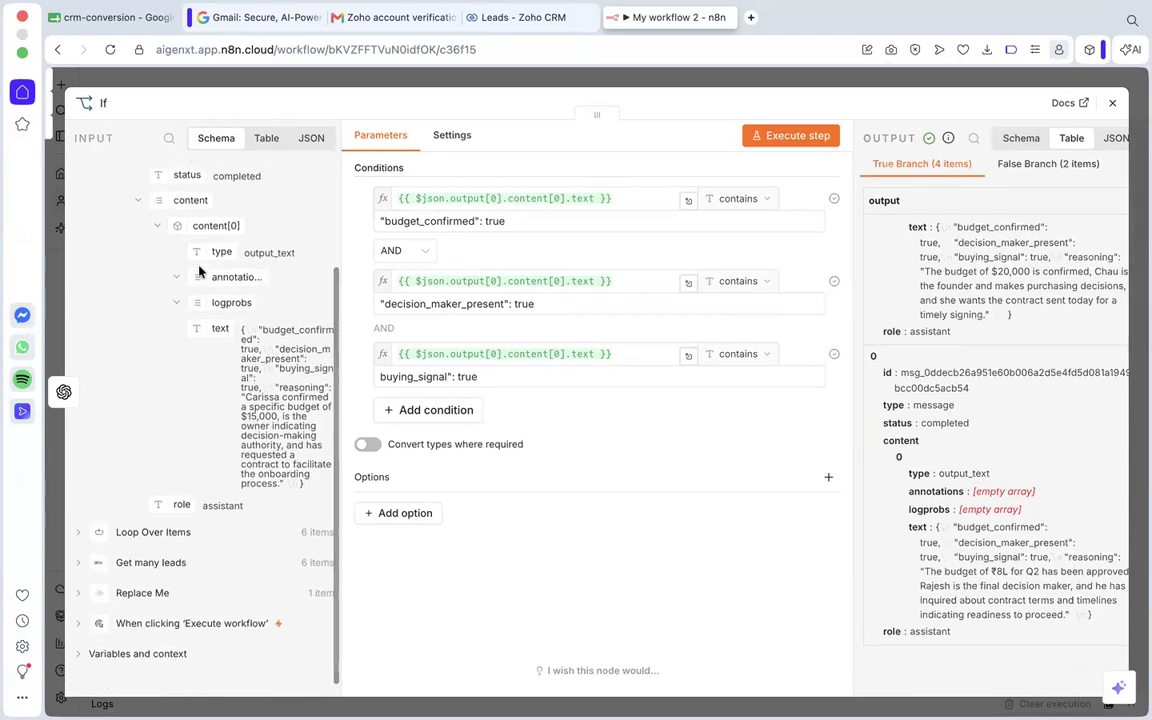
scroll(210, 180, up, 4)
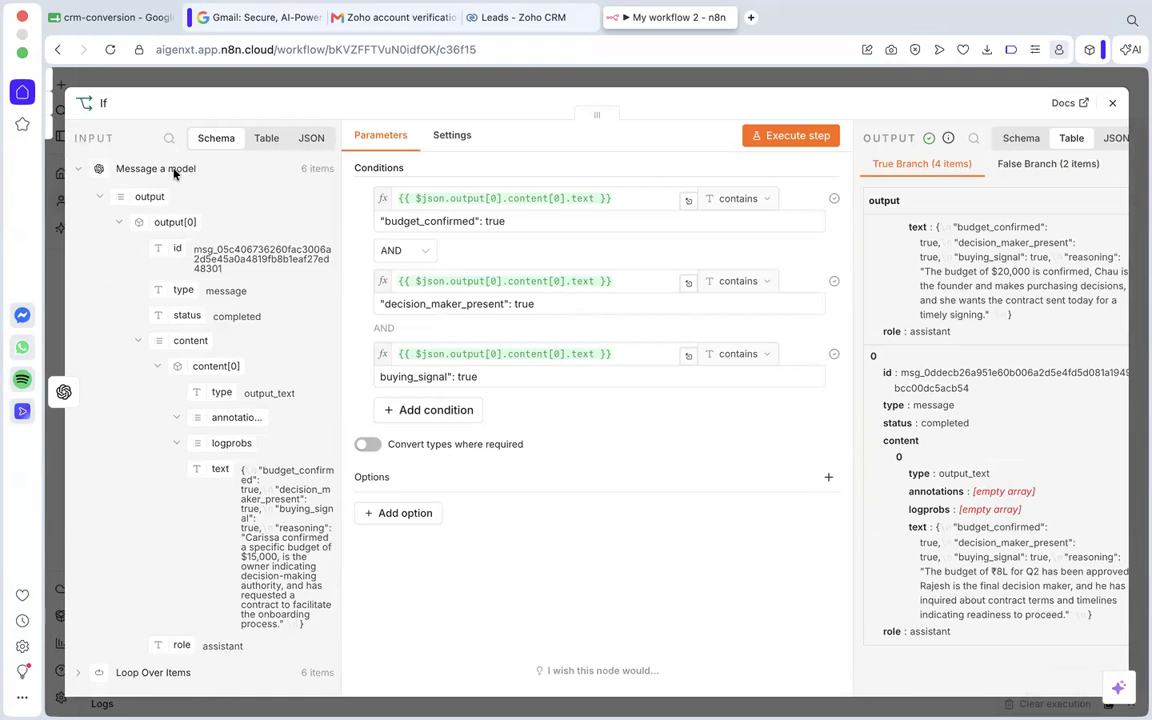
scroll(160, 172, down, 2)
scroll(160, 172, up, 2)
scroll(149, 319, down, 4)
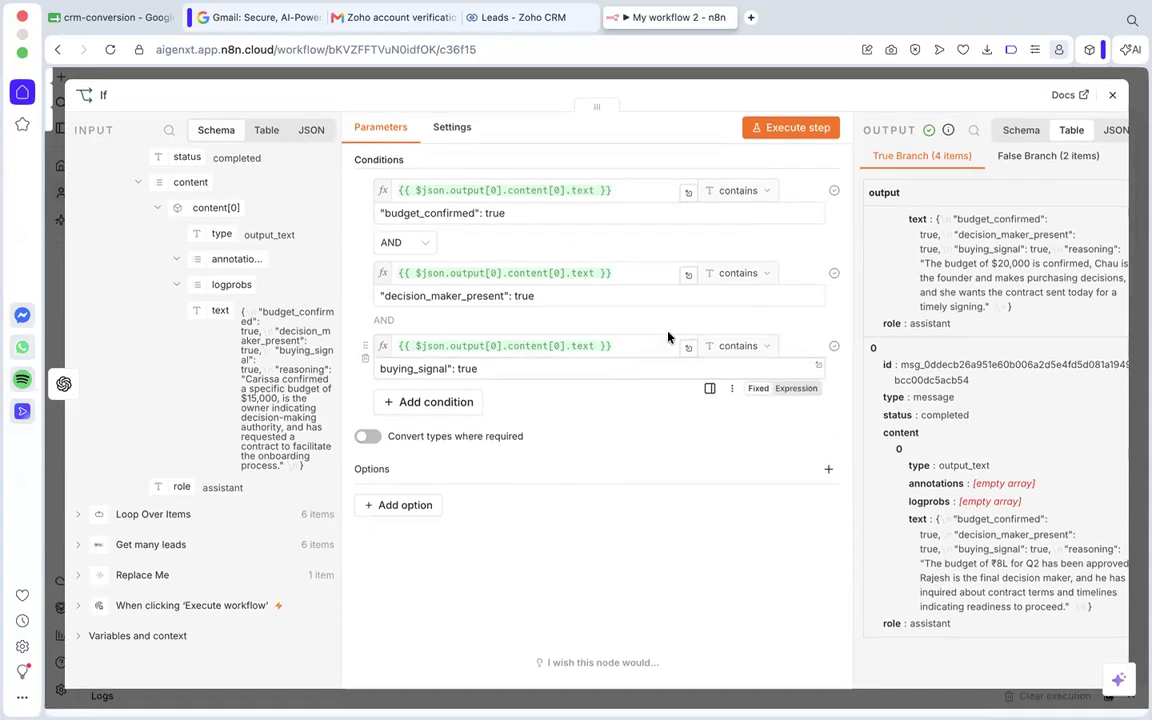
Close the If node's settings and open the node picker to add a node after the If node.
click(1111, 105)
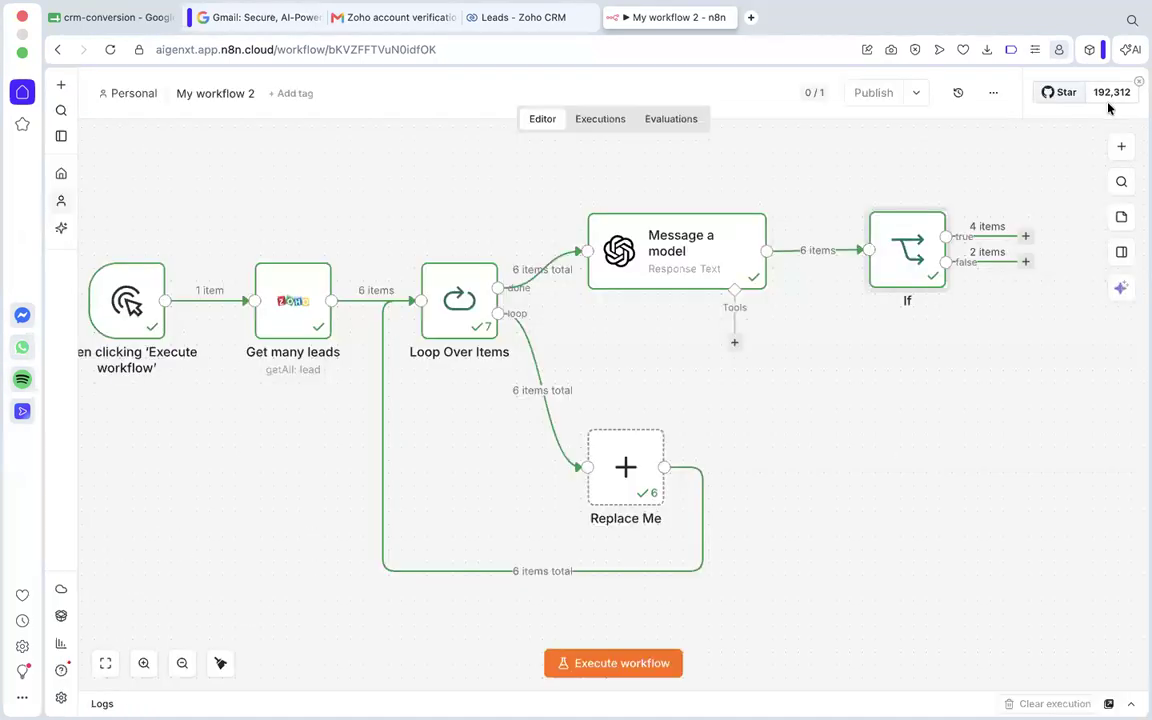
scroll(866, 345, right, 4)
drag(862, 223, 882, 130)
click(836, 352)
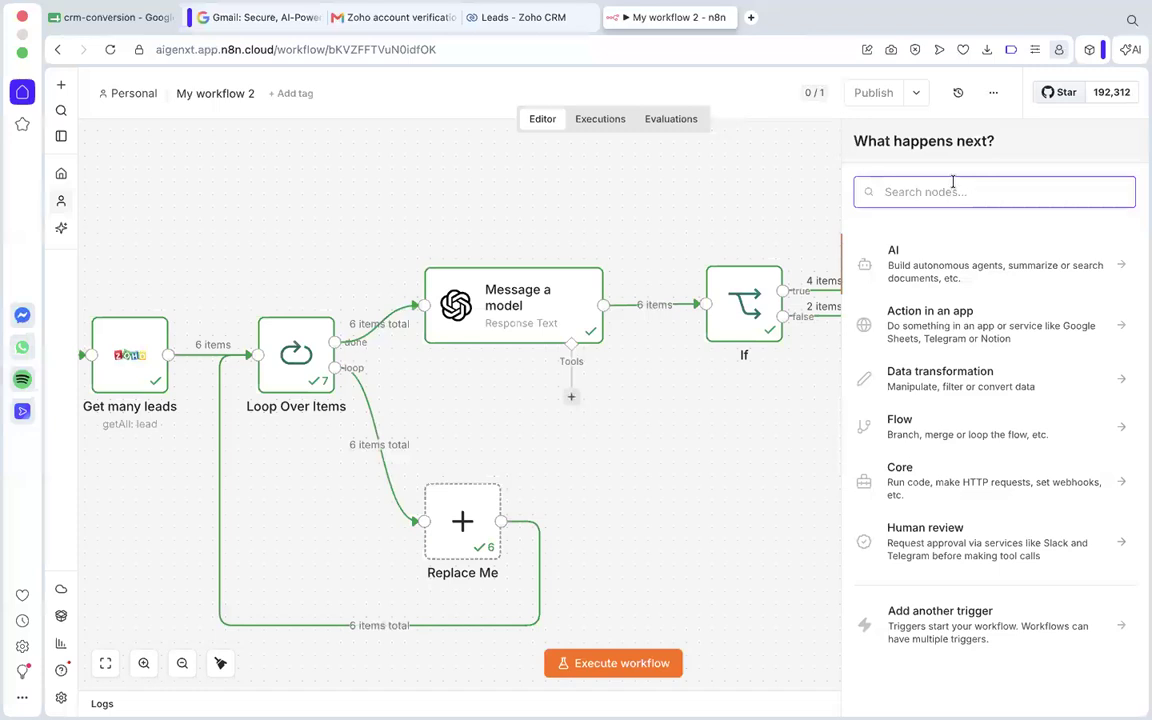
click(838, 338)
click(860, 292)
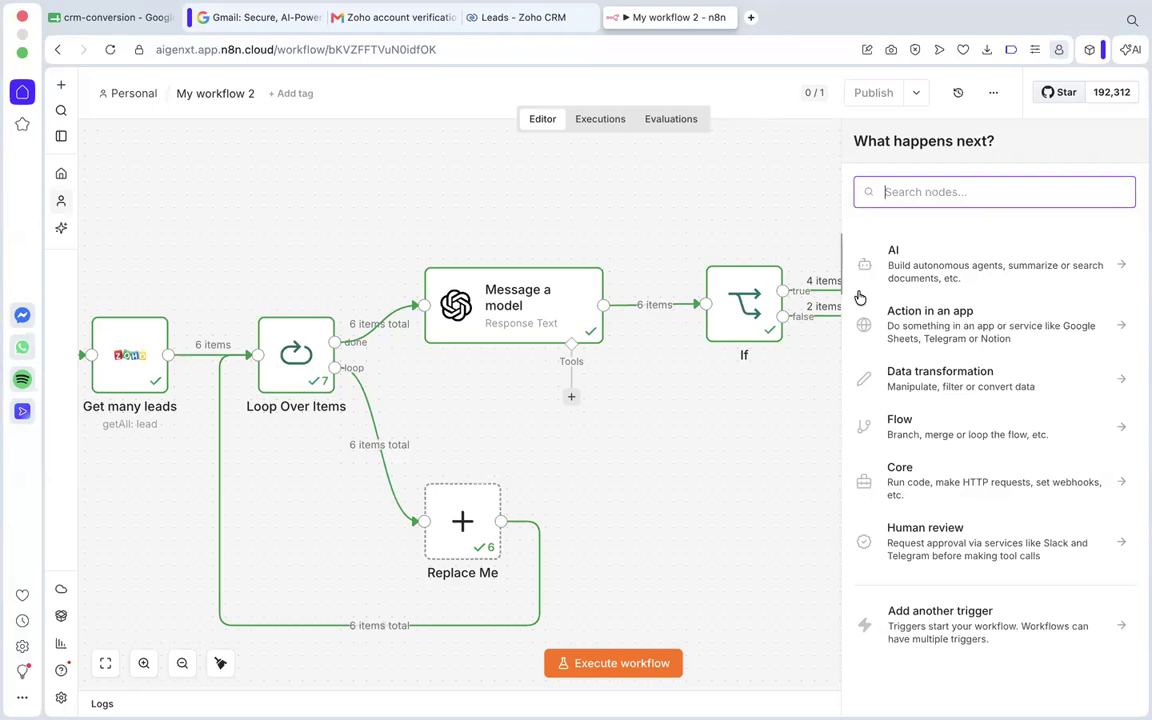
Add a Zoho CRM Update a lead node on the If node's true branch.
text(zoho)
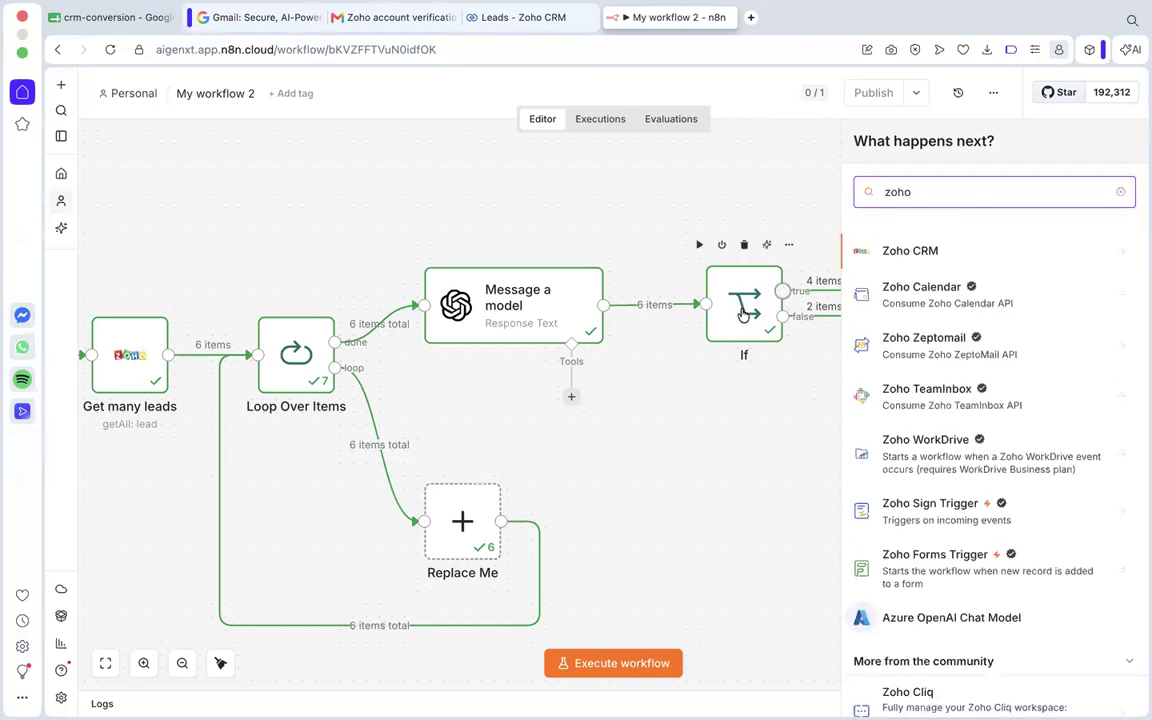
click(945, 256)
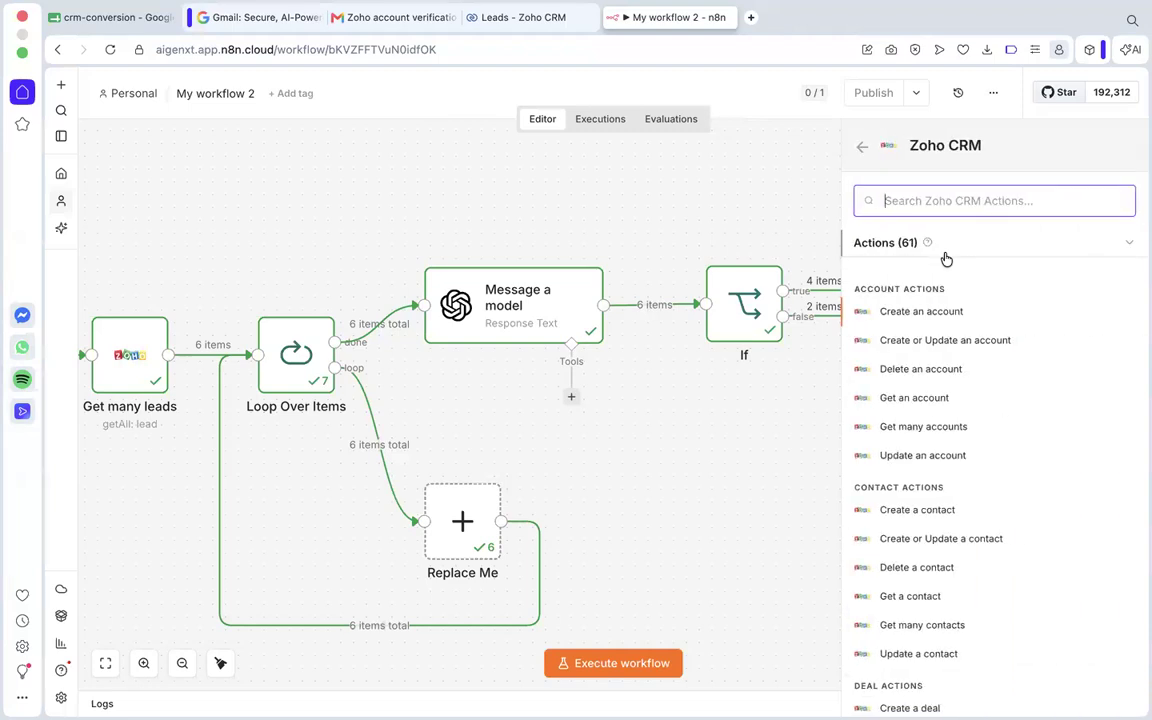
text(update)
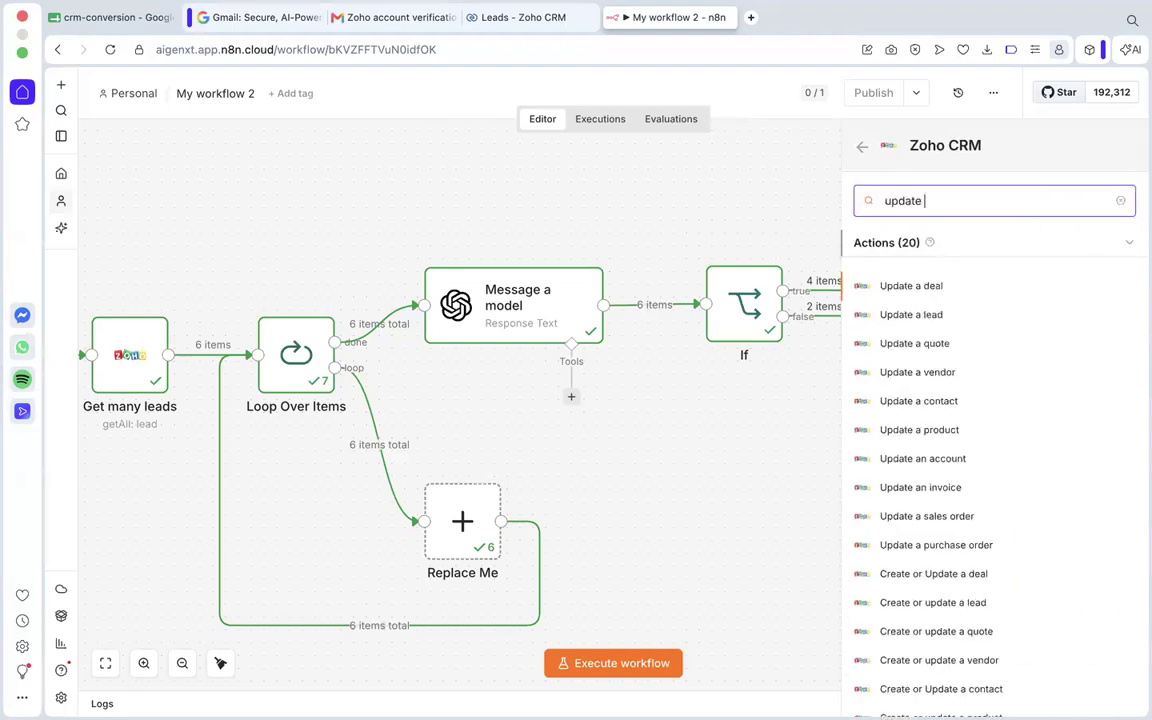
click(912, 316)
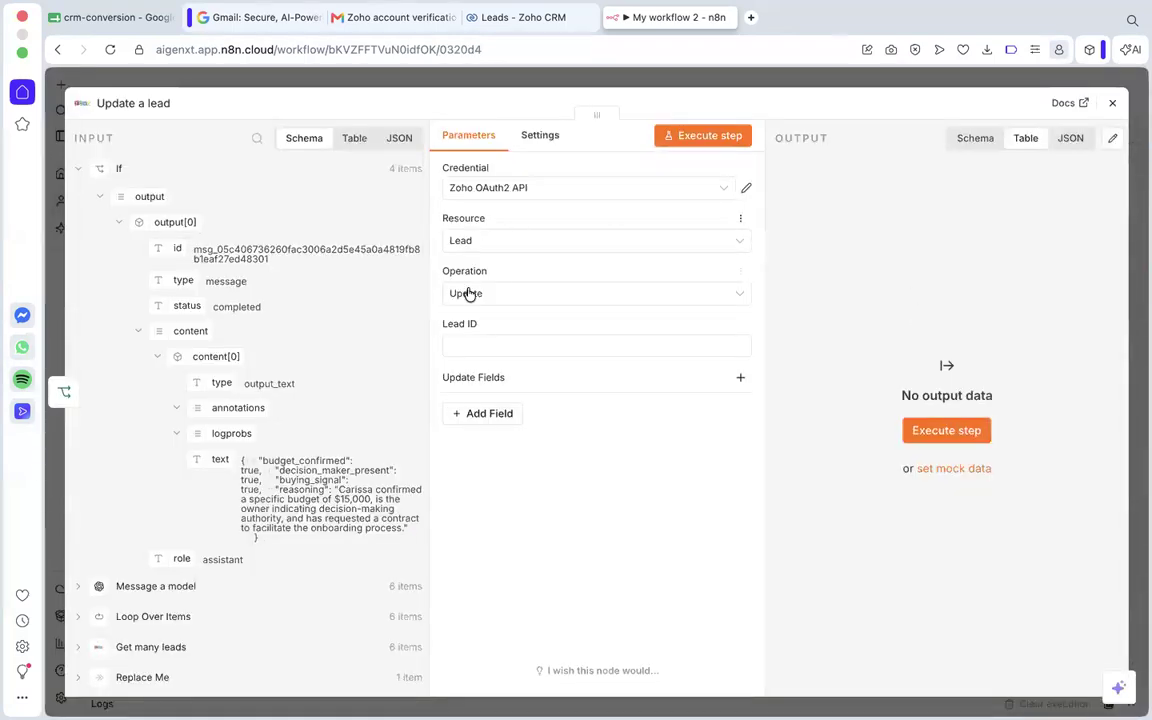
Map the Lead ID to the Owner id from the Get many leads data.
click(484, 343)
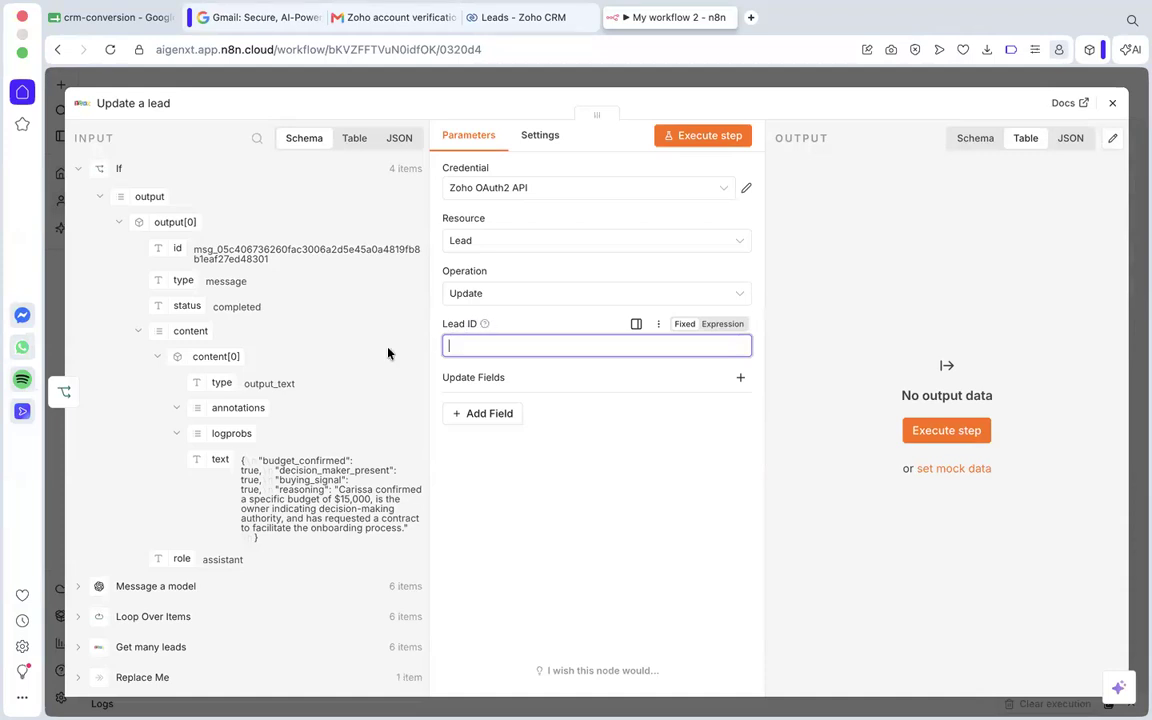
scroll(388, 353, down, 1)
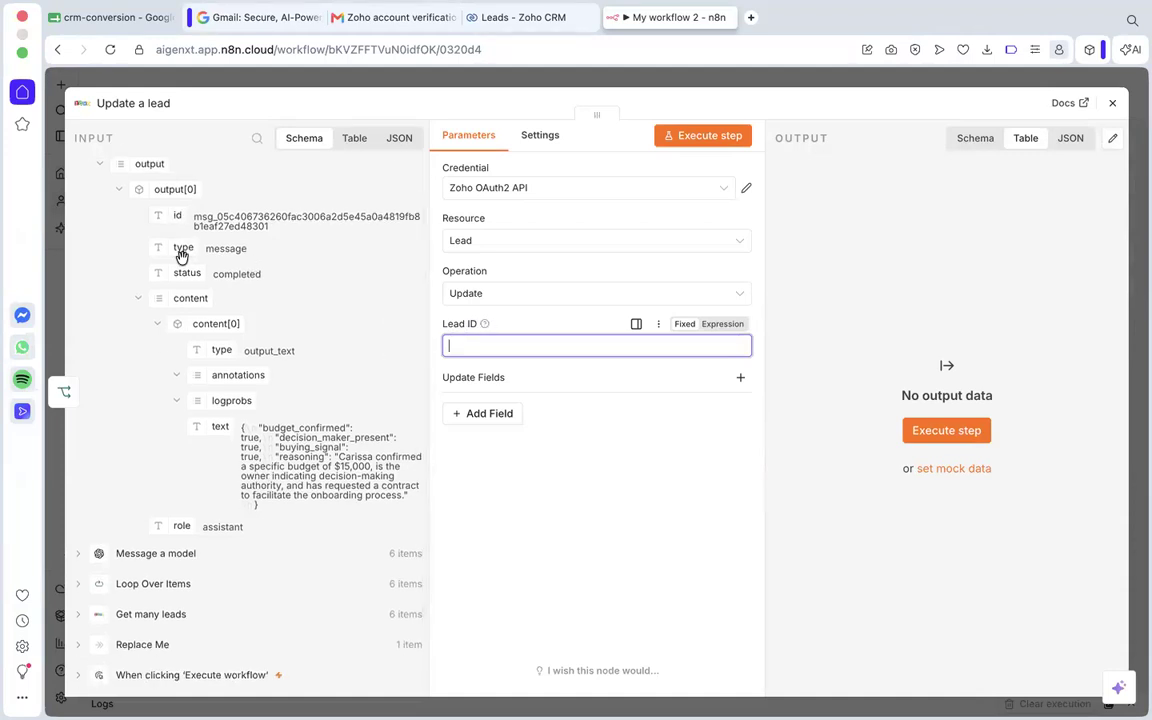
scroll(181, 256, up, 1)
scroll(170, 256, down, 3)
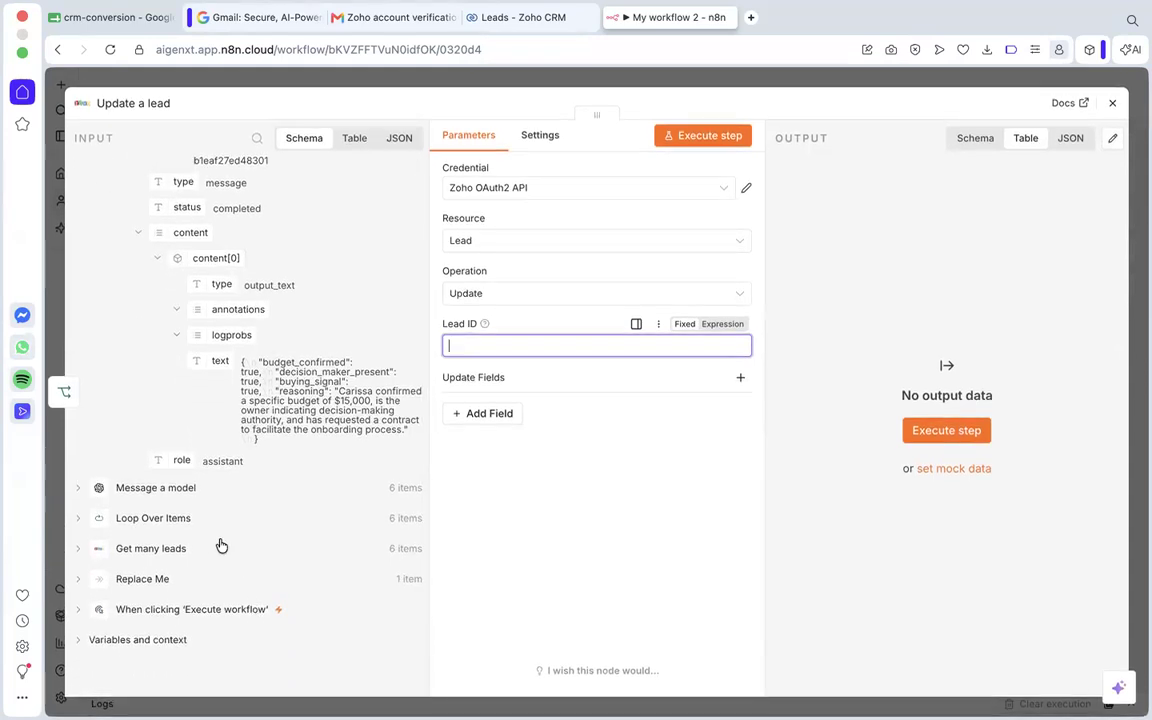
scroll(184, 495, down, 1)
scroll(334, 524, down, 1)
click(152, 548)
scroll(190, 612, up, 1)
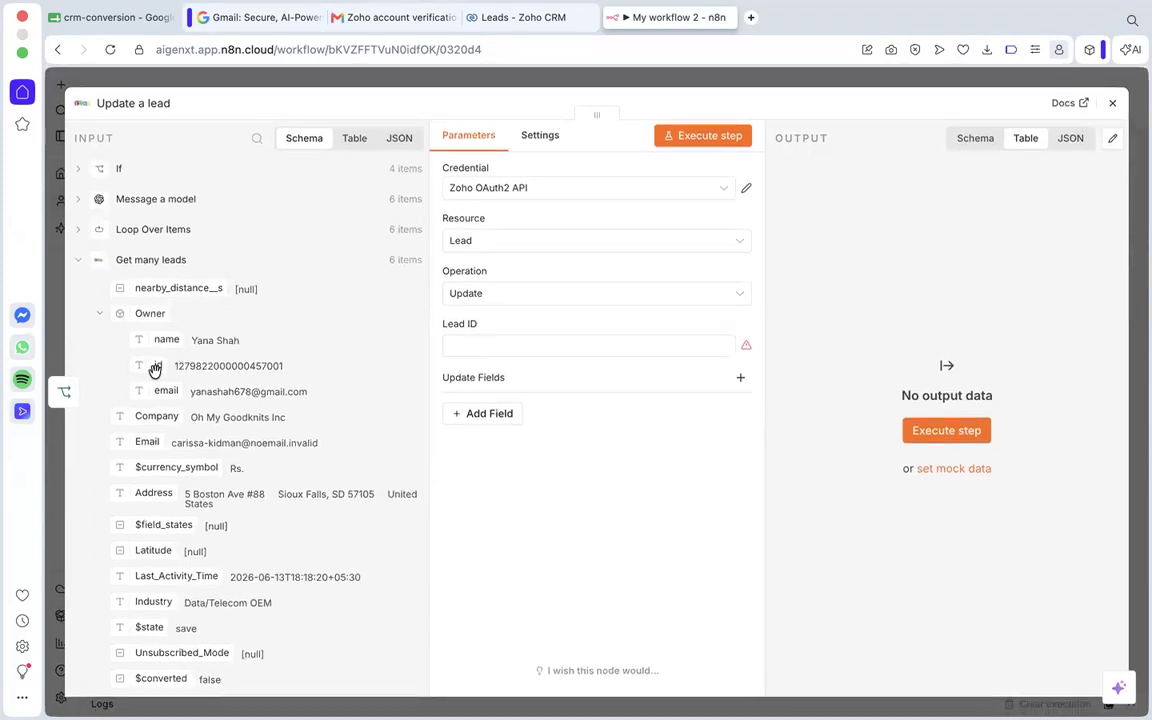
scroll(155, 370, down, 5)
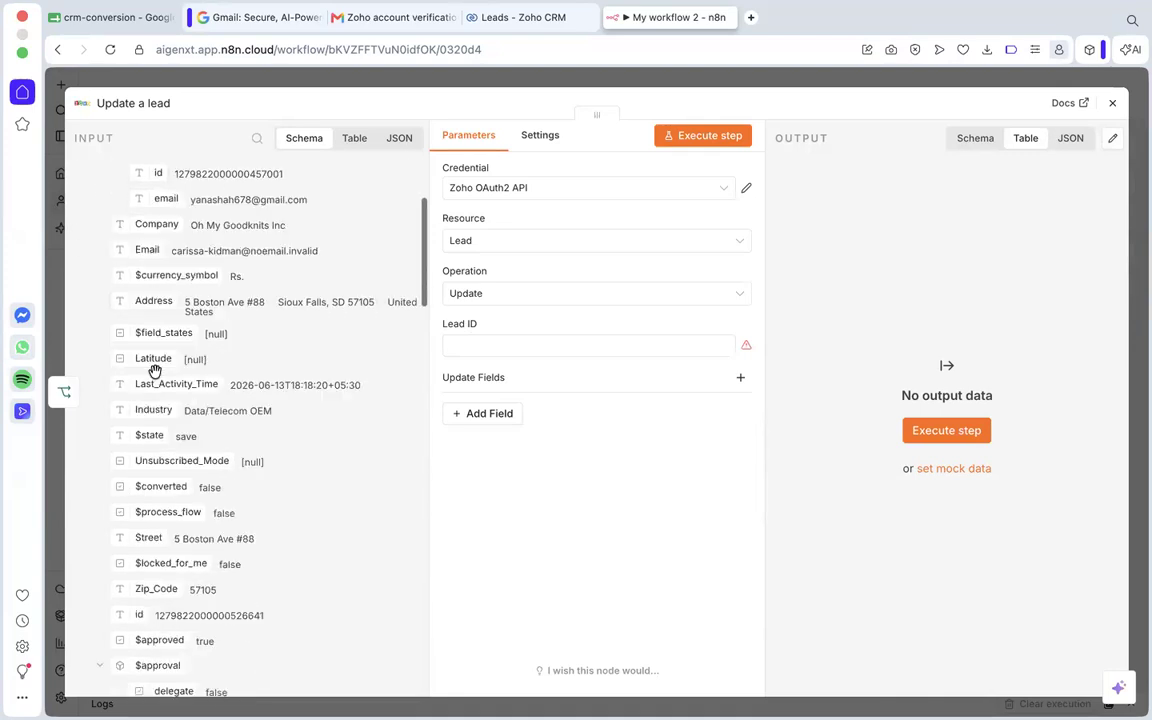
scroll(155, 372, up, 5)
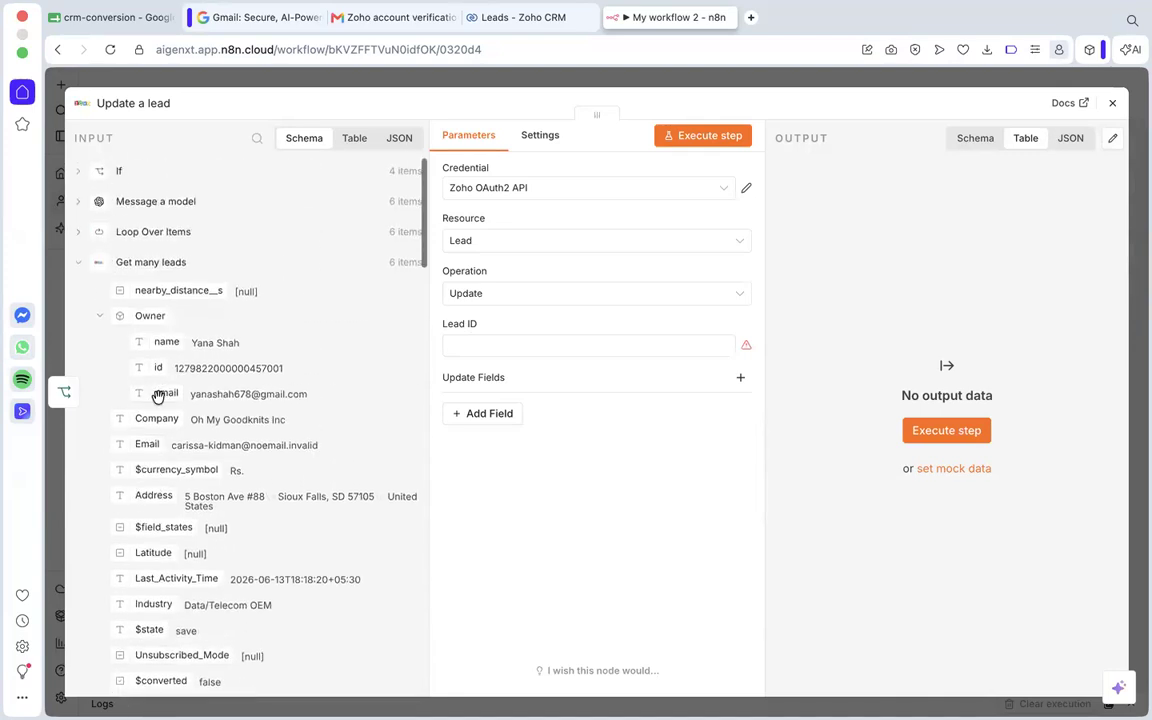
drag(158, 366, 501, 350)
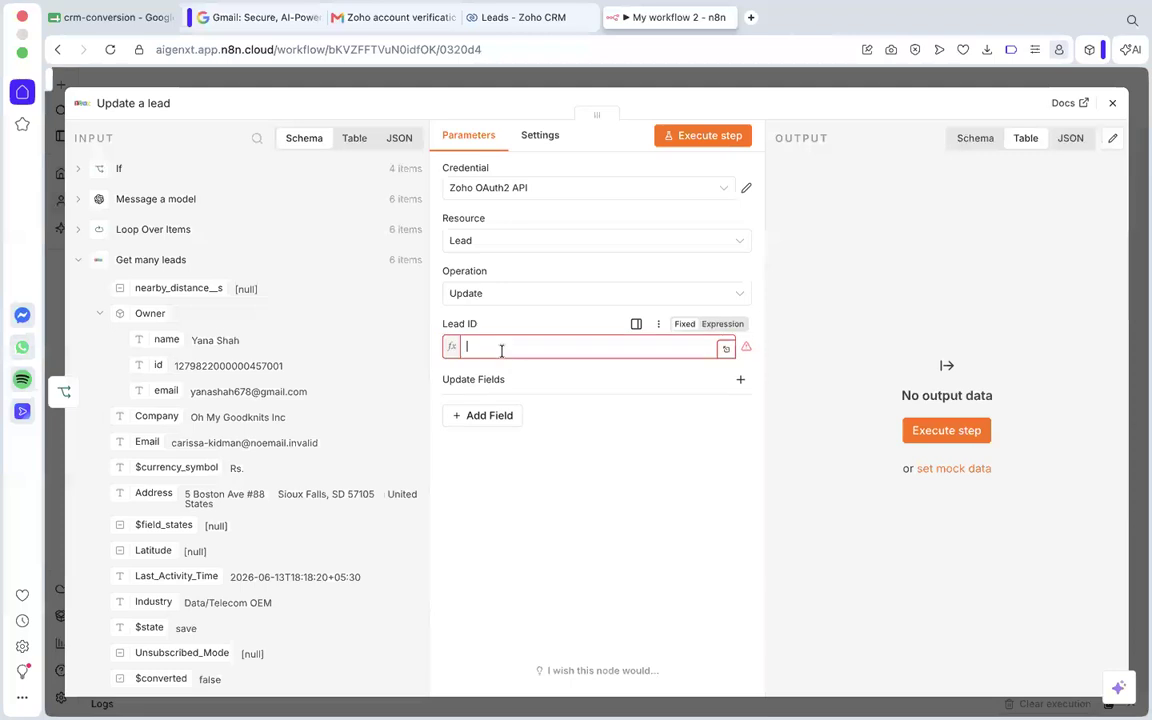
click(527, 497)
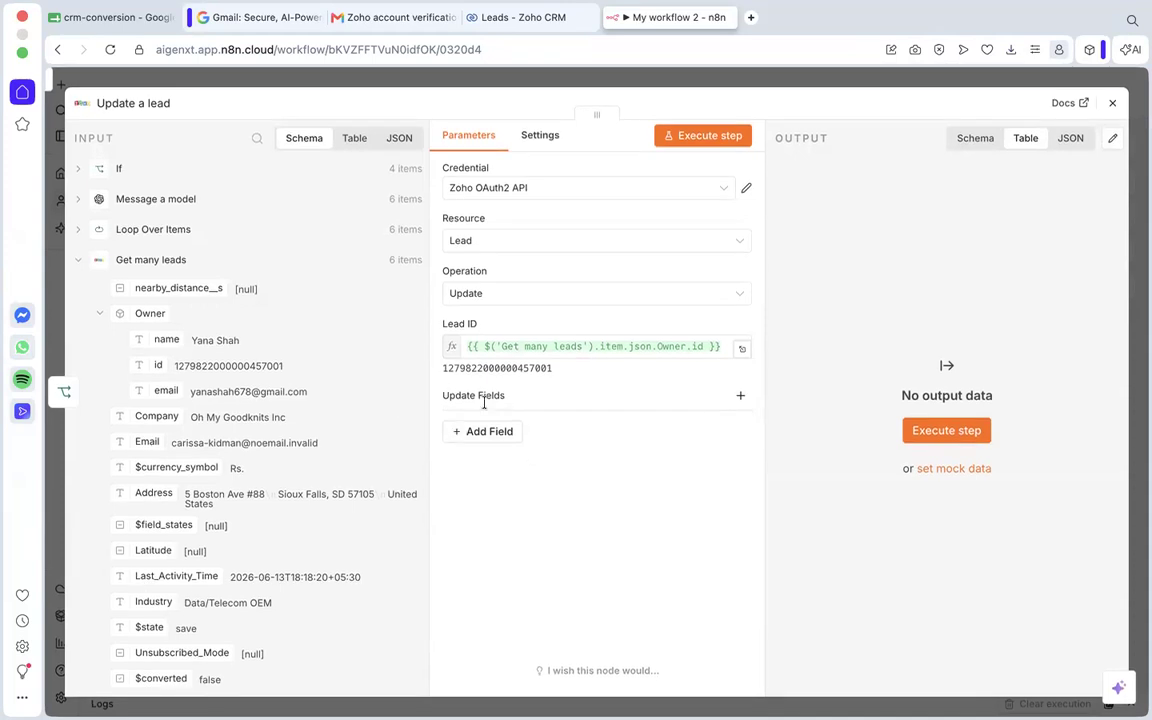
Add Lead Status as a field to update on the lead.
click(494, 436)
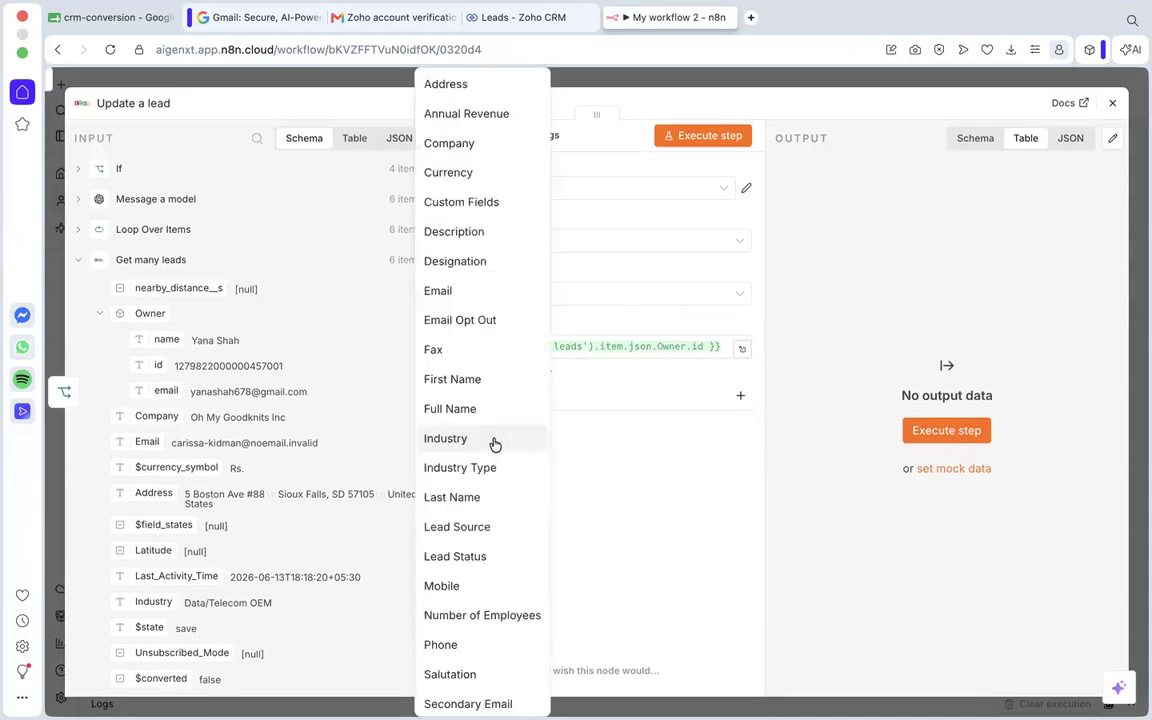
click(468, 556)
click(493, 451)
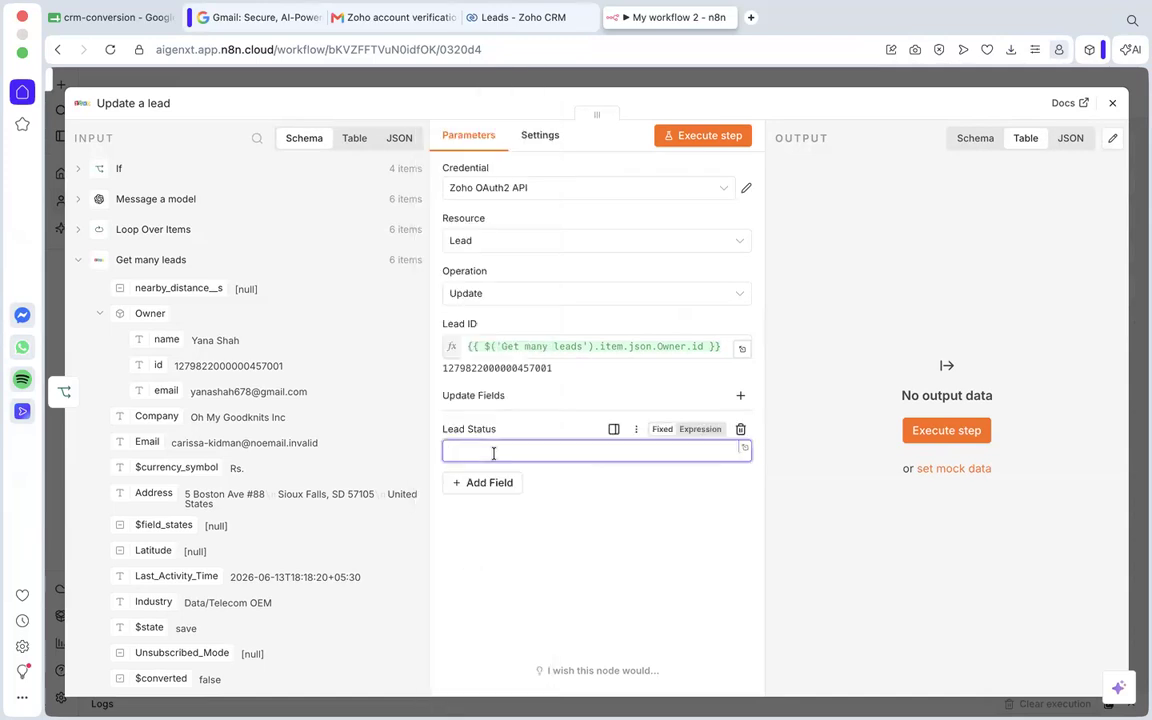
Look through the Get many leads input data for the Lead_Status field and its value.
scroll(230, 545, down, 5)
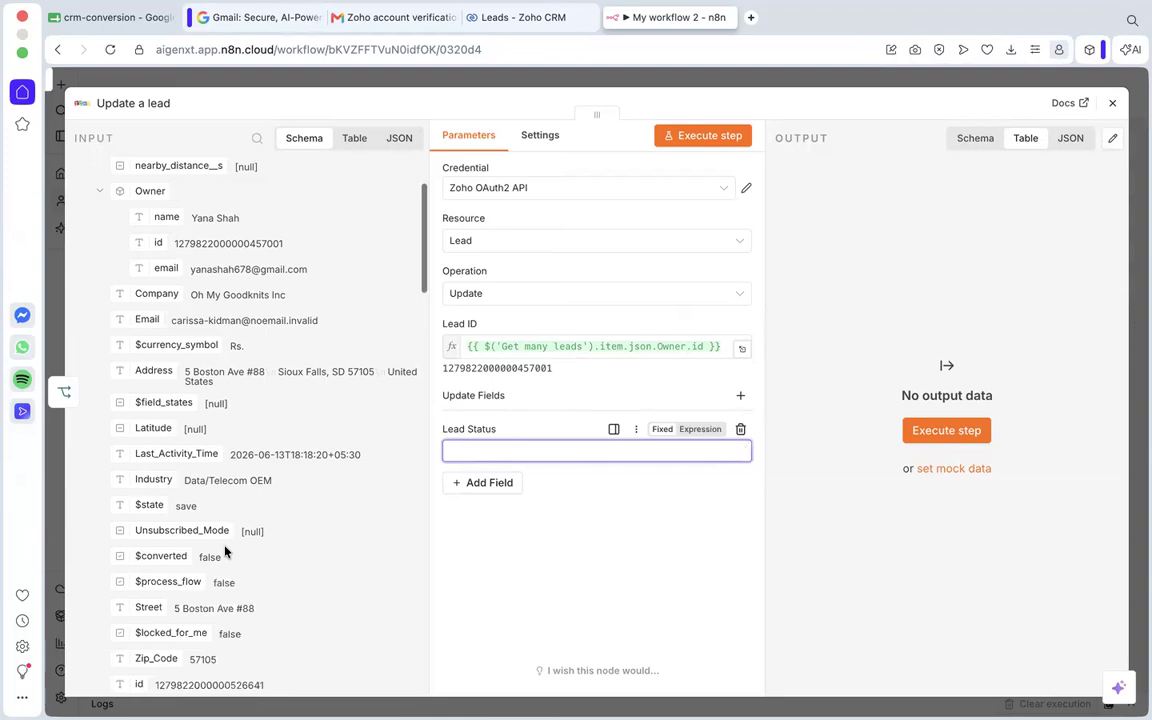
scroll(225, 550, down, 6)
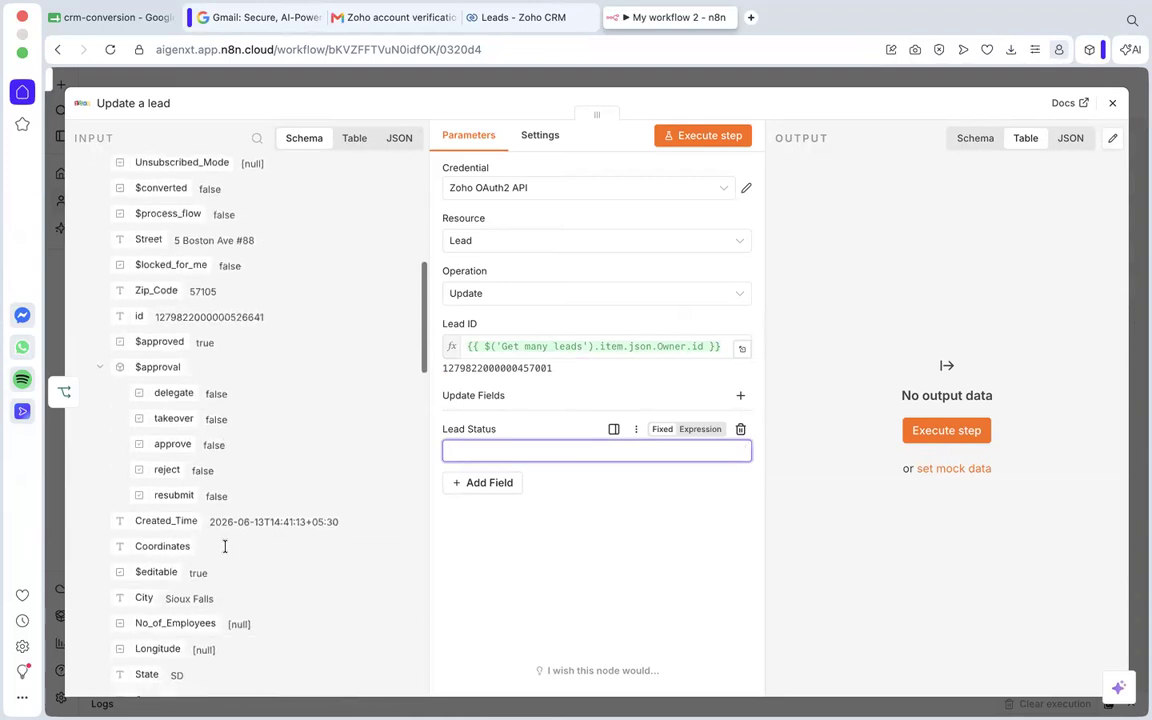
scroll(226, 546, down, 12)
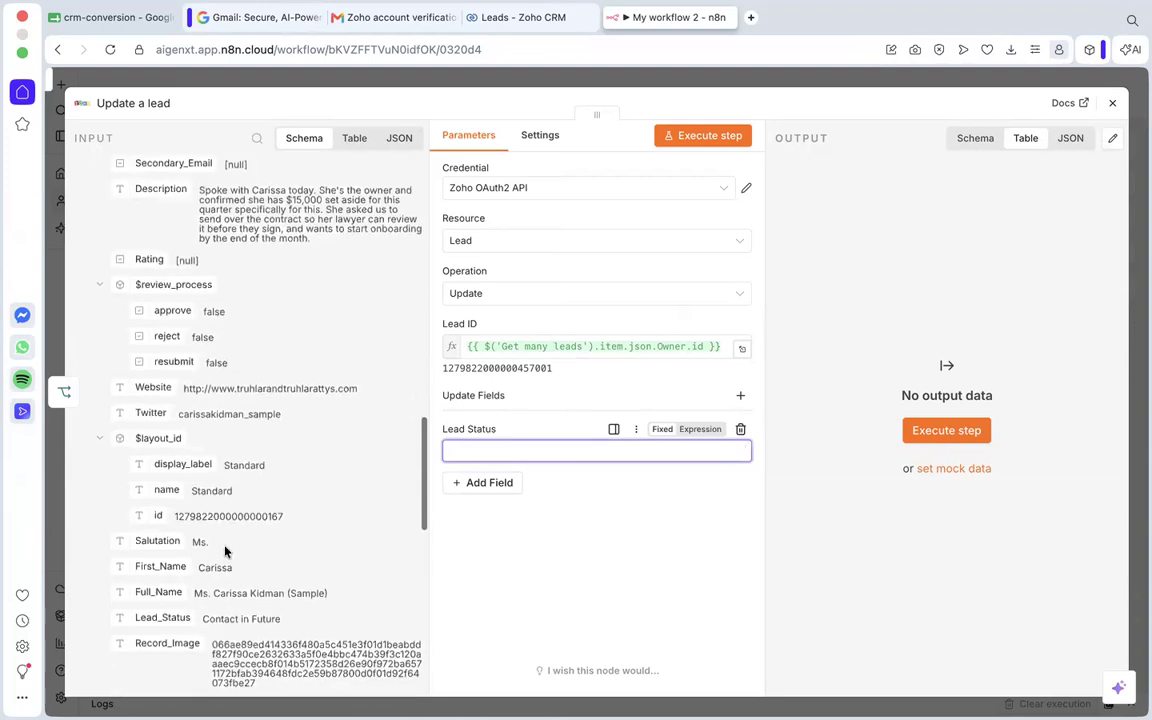
scroll(226, 551, down, 5)
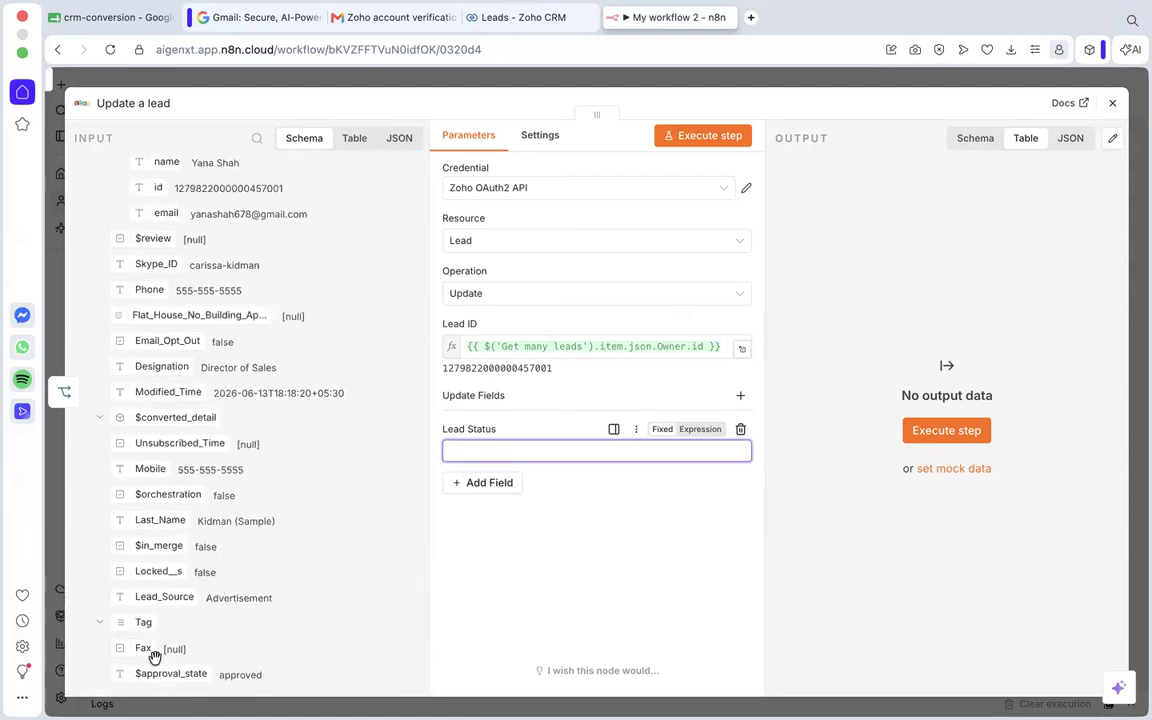
scroll(146, 546, up, 3)
scroll(146, 546, up, 3)
scroll(146, 540, up, 3)
scroll(146, 546, down, 6)
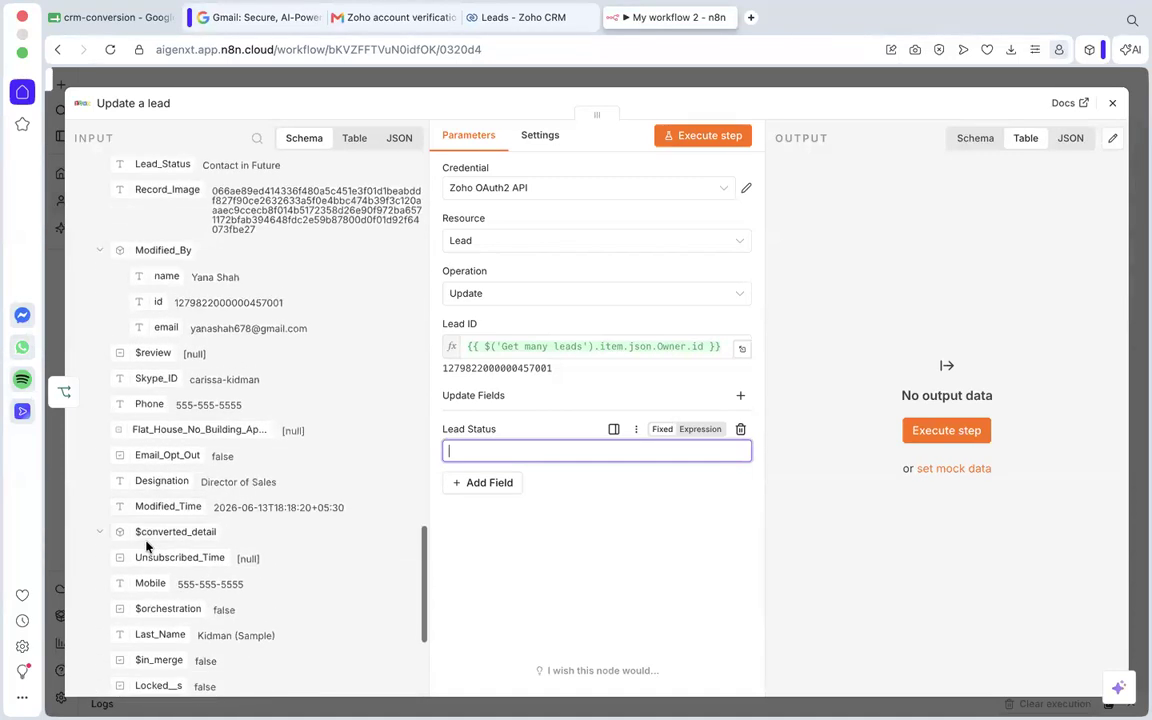
scroll(146, 546, up, 5)
scroll(146, 543, up, 10)
scroll(146, 545, up, 10)
scroll(146, 546, up, 5)
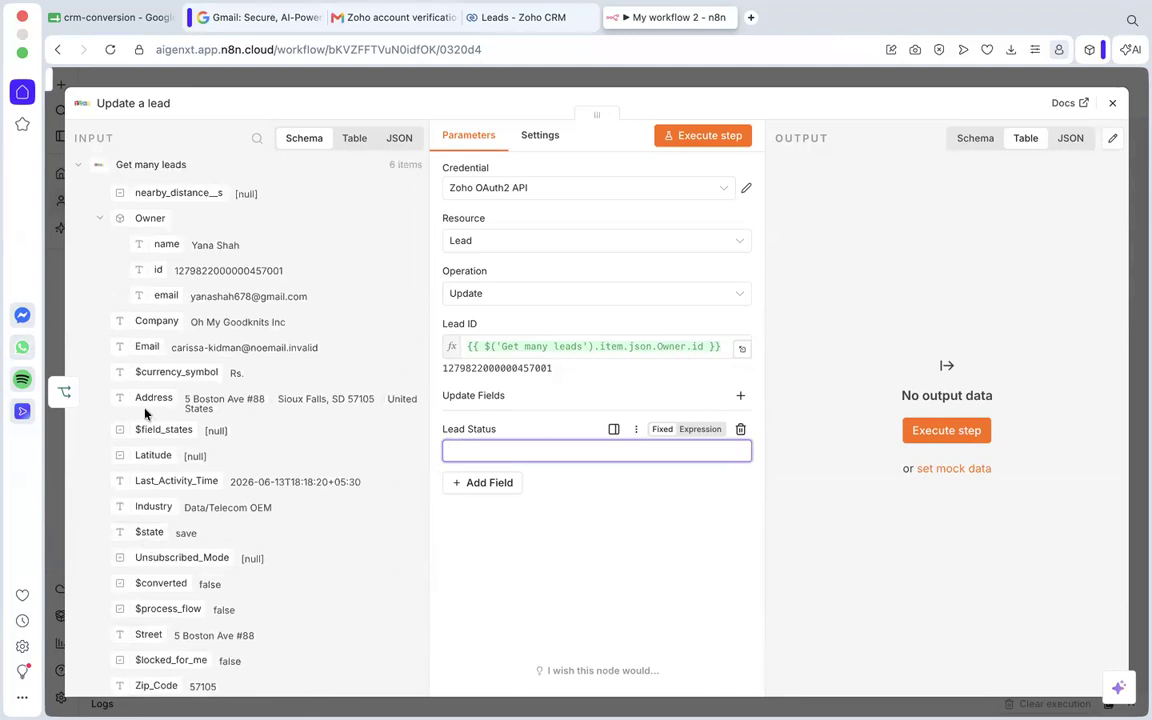
scroll(146, 414, up, 2)
scroll(146, 414, up, 1)
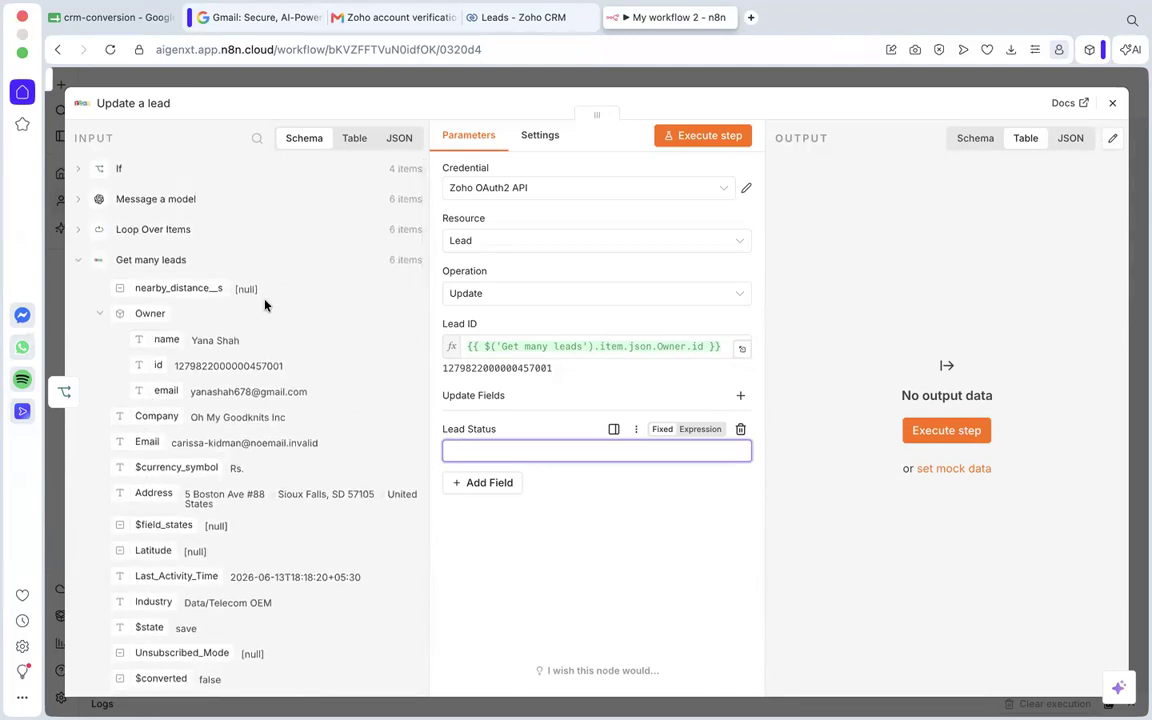
click(503, 449)
Switch to Zoho CRM, open the Buckley Miller & Wright lead and find its Lead Status in the lead information.
click(505, 22)
scroll(655, 474, down, 2)
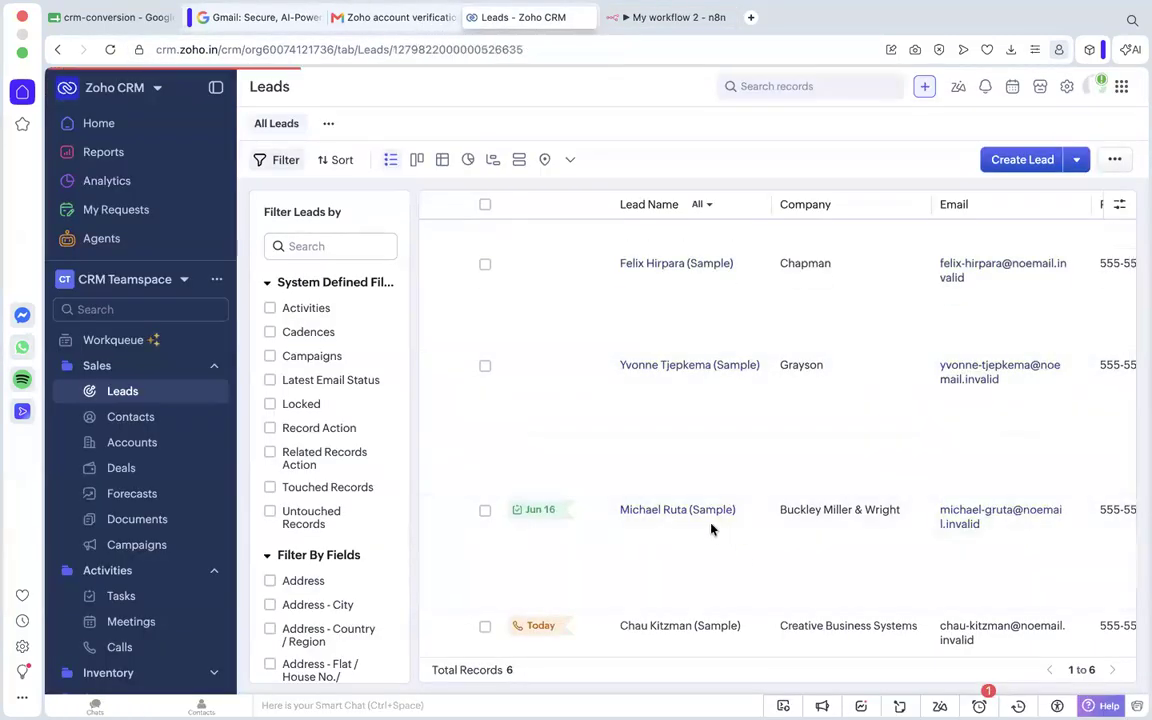
click(712, 528)
scroll(712, 528, down, 5)
scroll(712, 528, down, 4)
scroll(712, 528, up, 3)
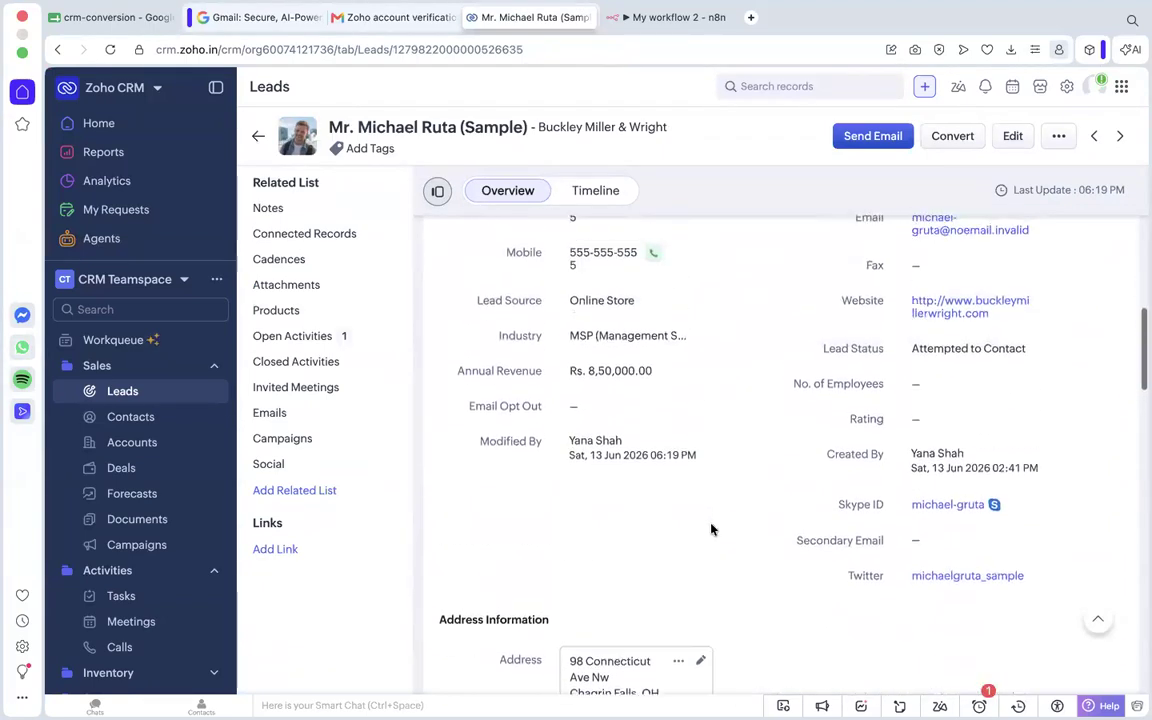
scroll(767, 607, down, 2)
scroll(910, 445, up, 2)
scroll(940, 447, up, 3)
scroll(838, 350, down, 2)
scroll(840, 350, up, 3)
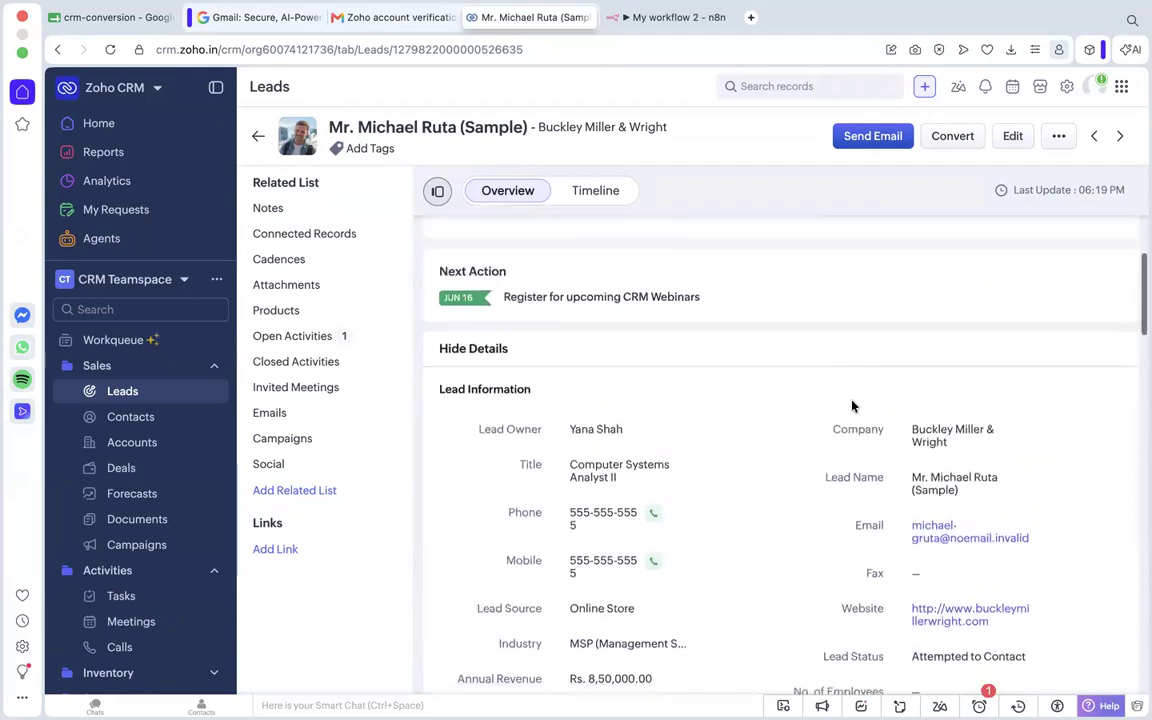
scroll(853, 405, down, 1)
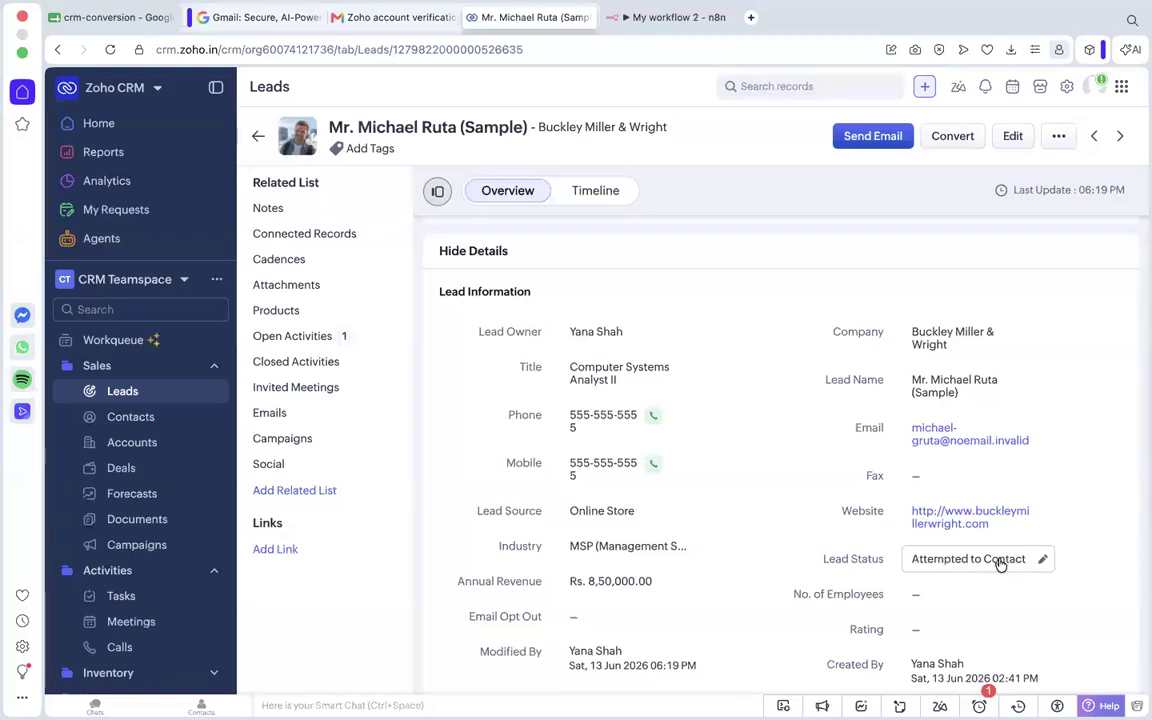
Examine the available Lead Status options on the lead record without changing the value.
click(1000, 563)
scroll(976, 496, down, 2)
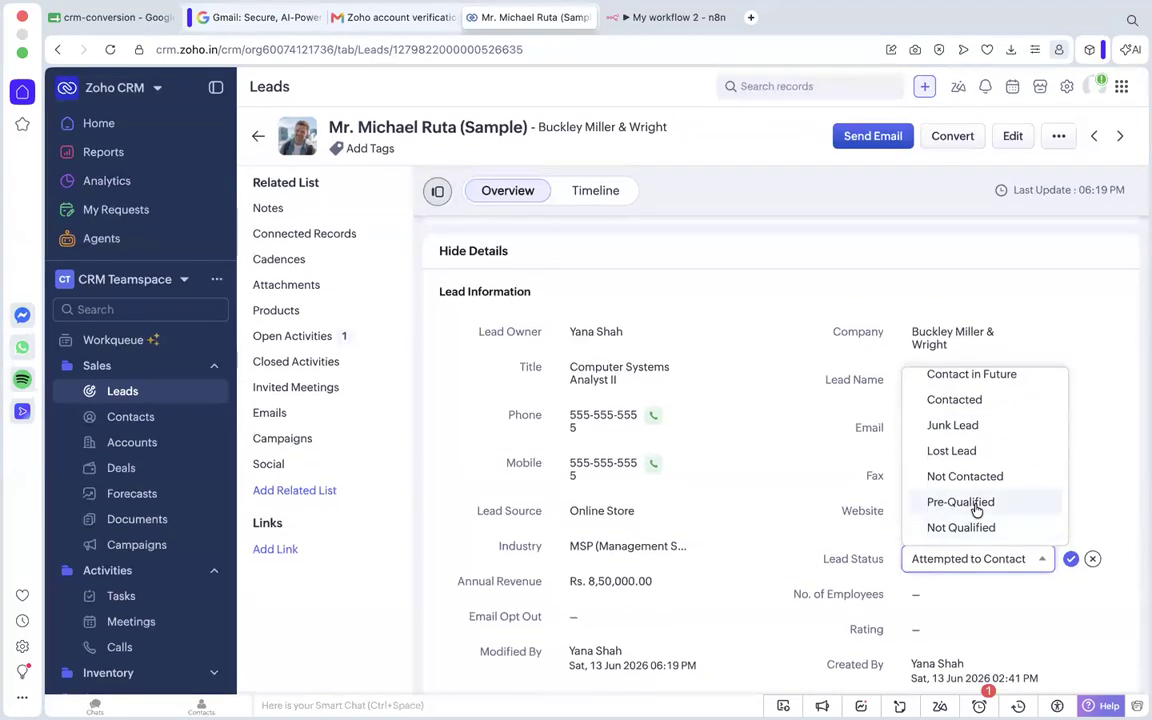
scroll(916, 488, up, 1)
scroll(920, 492, down, 1)
scroll(980, 505, up, 3)
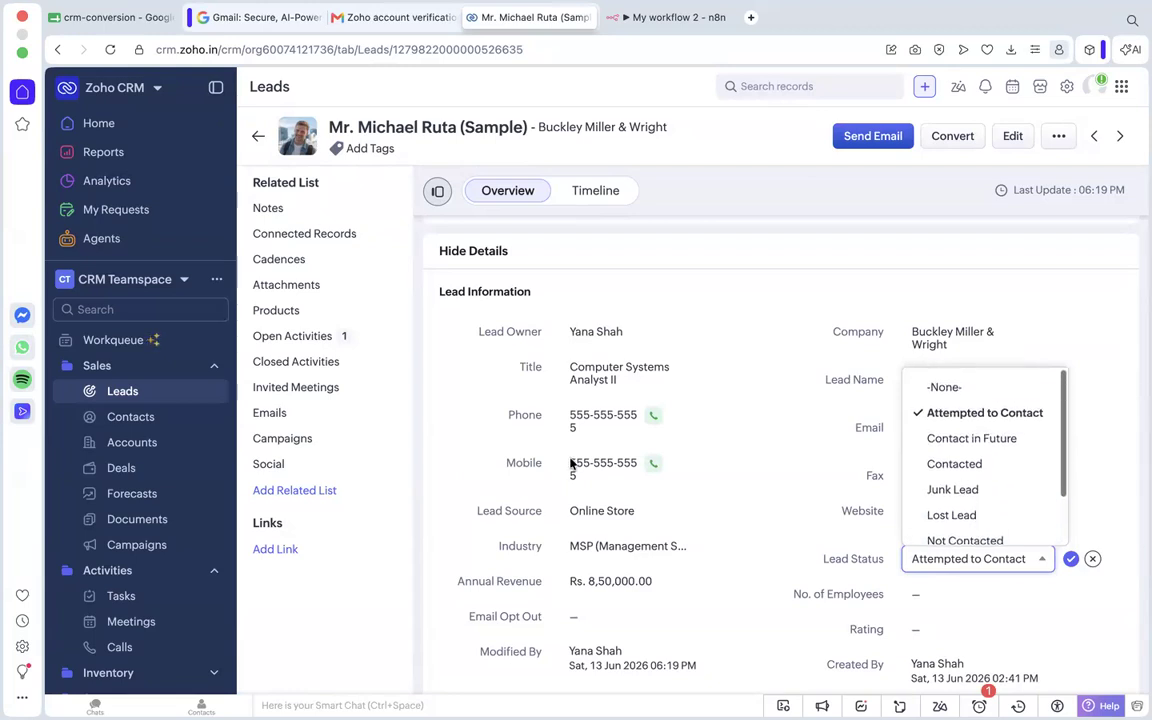
click(363, 572)
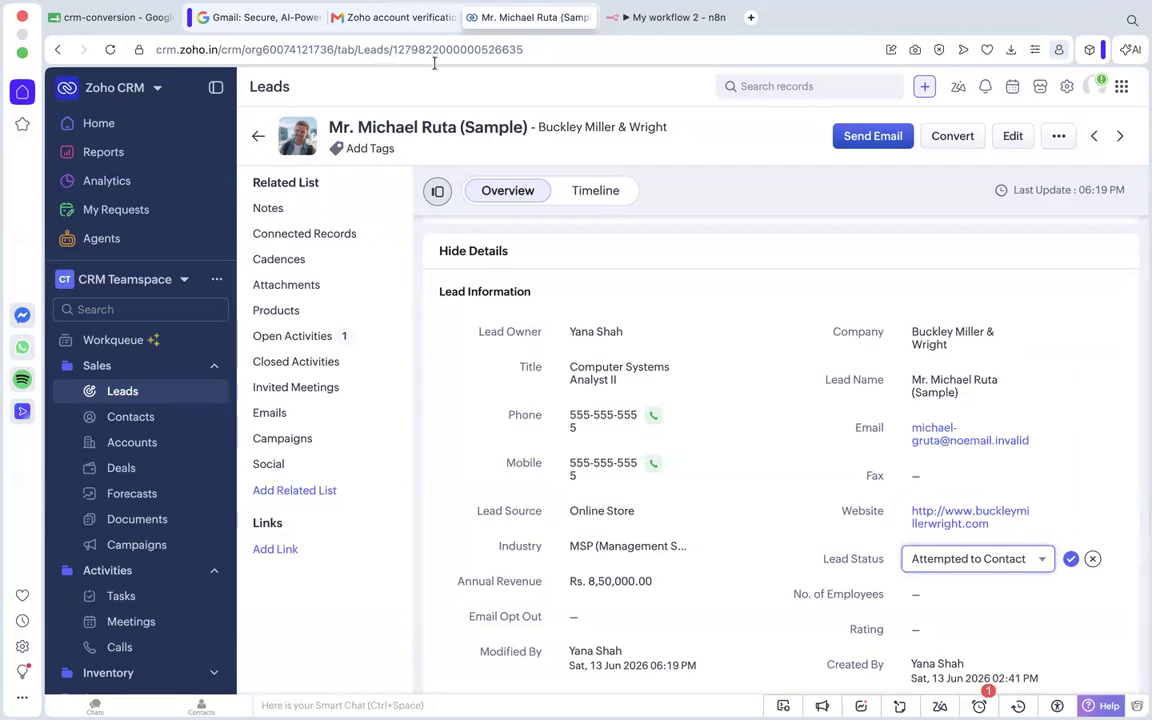
Switch back to the n8n workflow and set the Update a lead node's Lead Status to Pre-Qualified.
click(657, 17)
text(P)
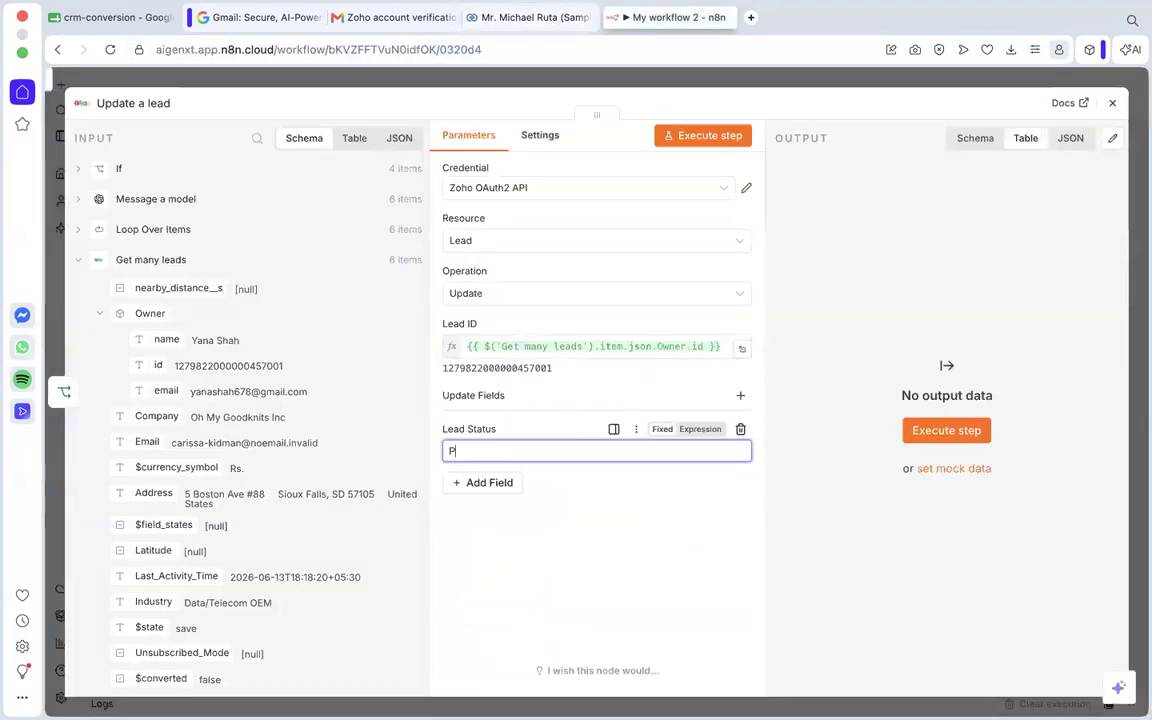
text(re-Qualified)
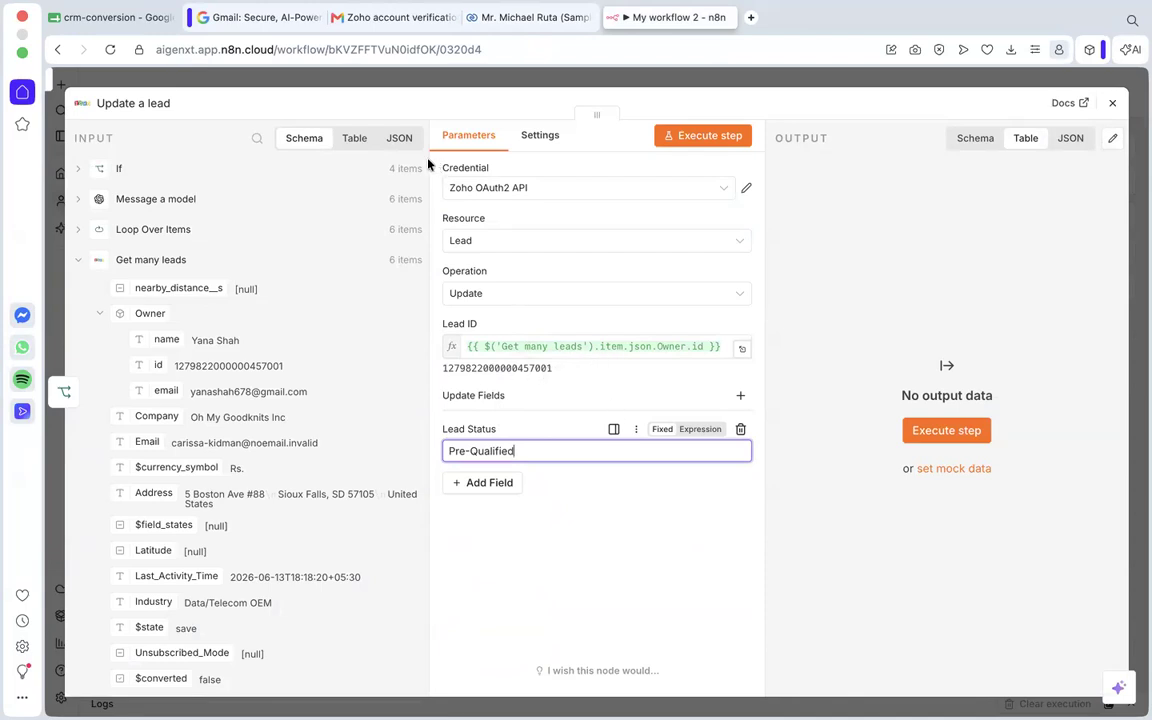
click(607, 571)
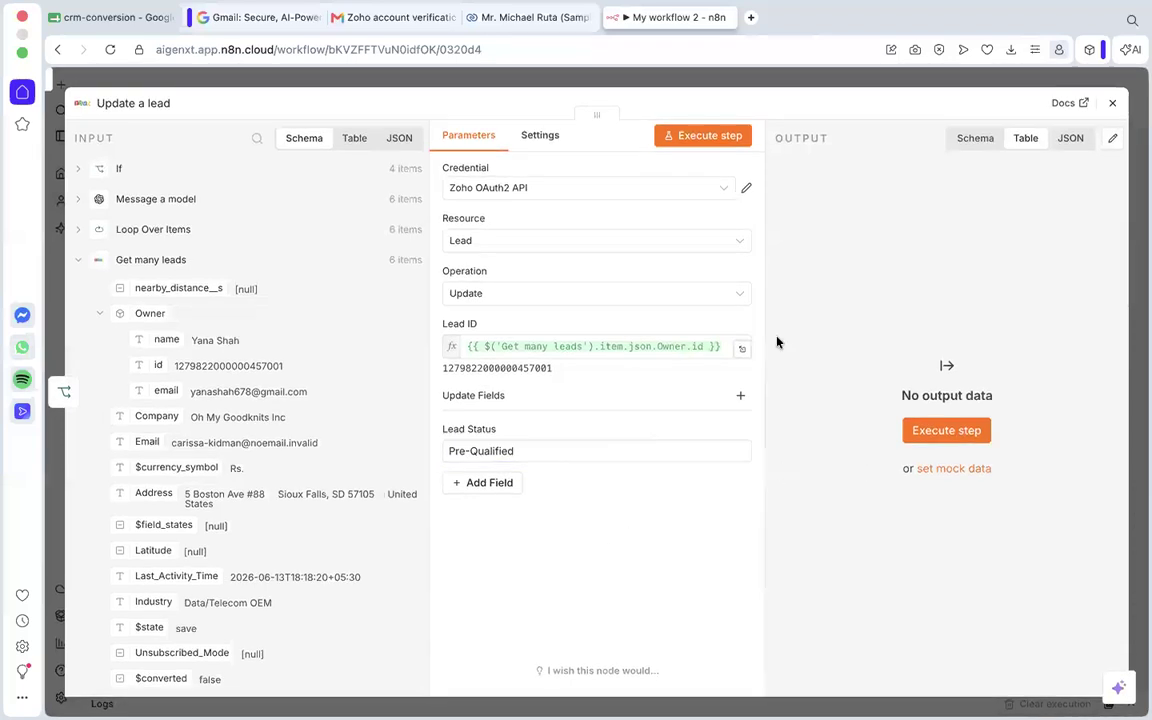
Close the Update a lead settings and reposition the node above and to the right of the If node.
click(1111, 103)
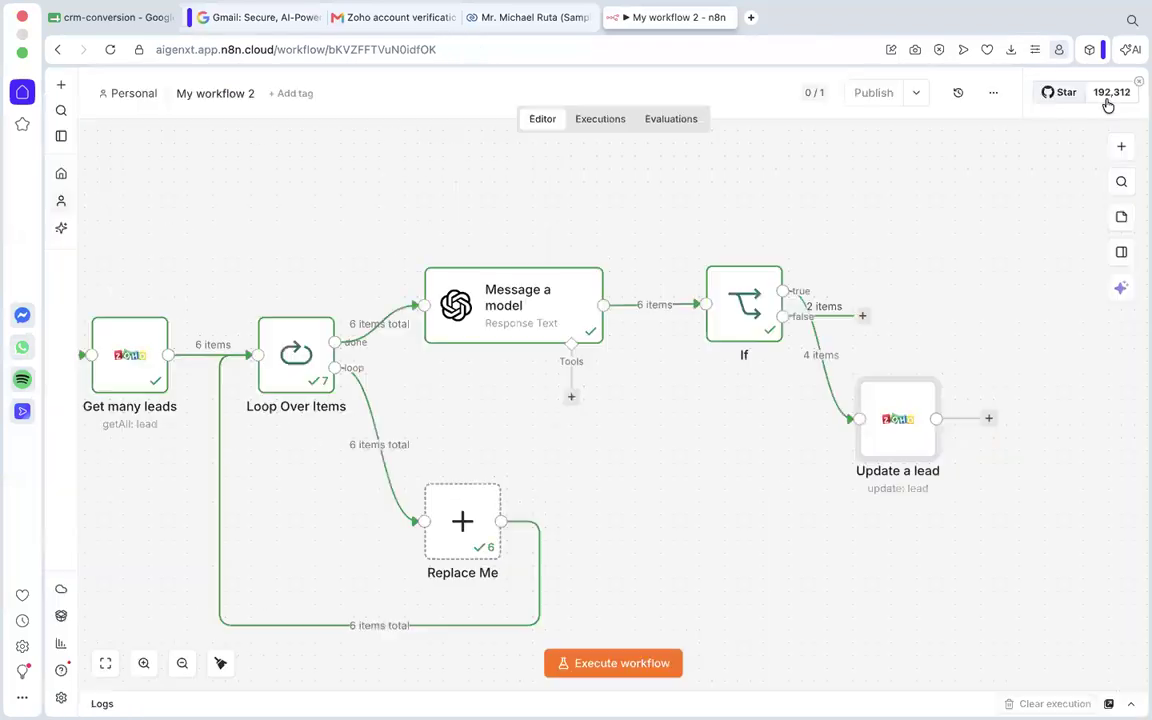
drag(918, 400, 935, 257)
scroll(856, 465, up, 2)
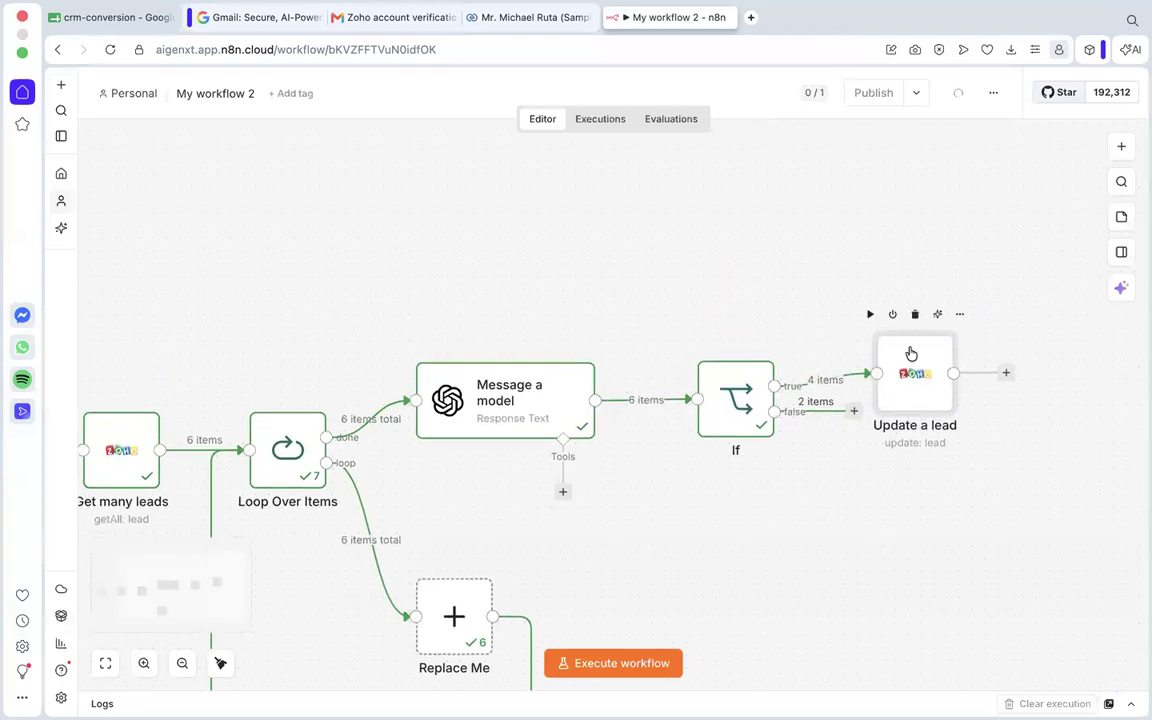
drag(913, 355, 910, 294)
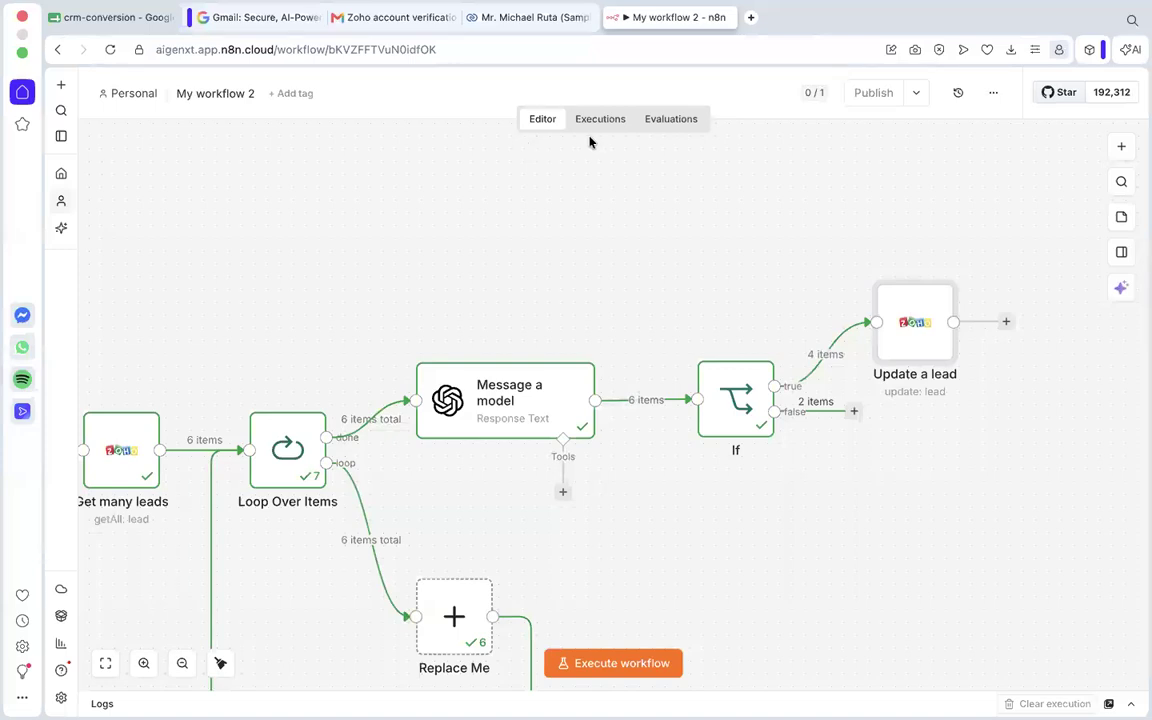
Reopen the Update a lead settings, expand the Get many leads input data and find its Lead_Status field.
double_click(926, 327)
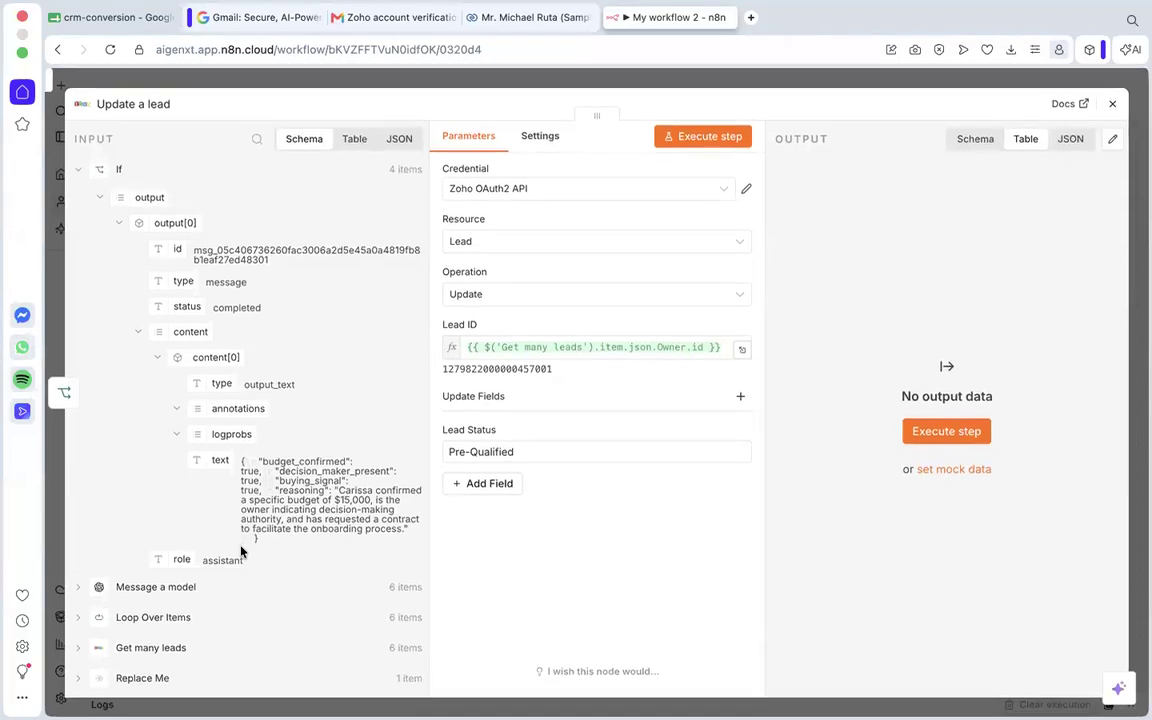
scroll(210, 524, down, 2)
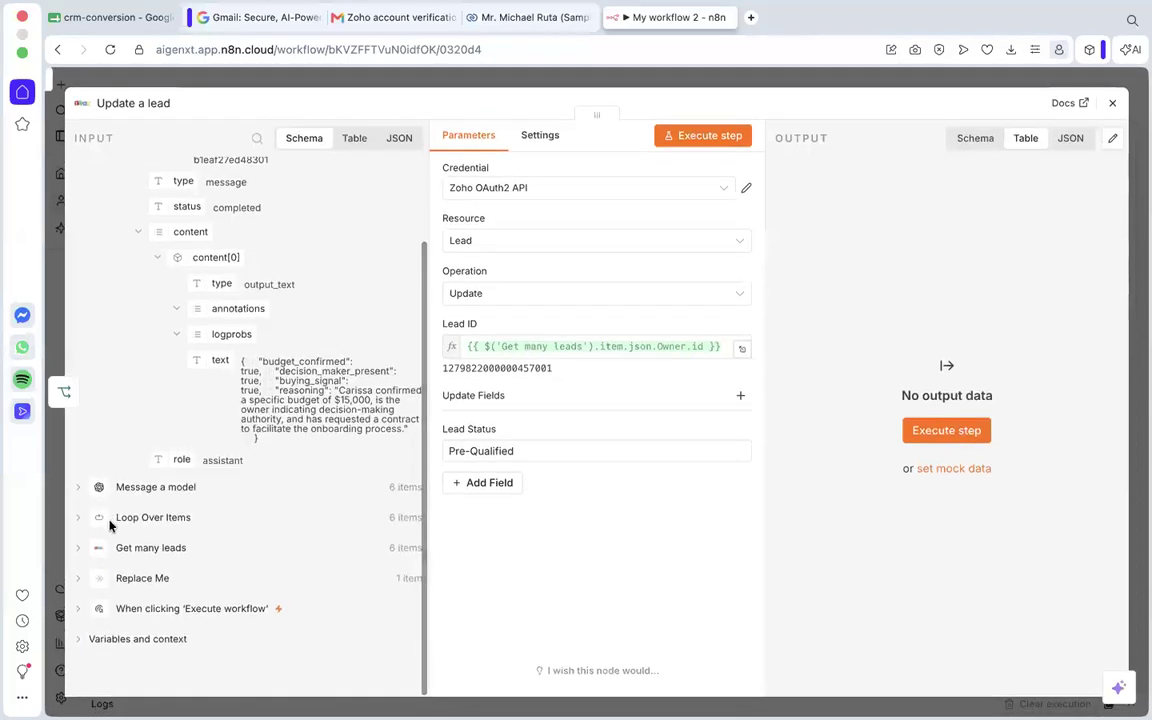
click(108, 553)
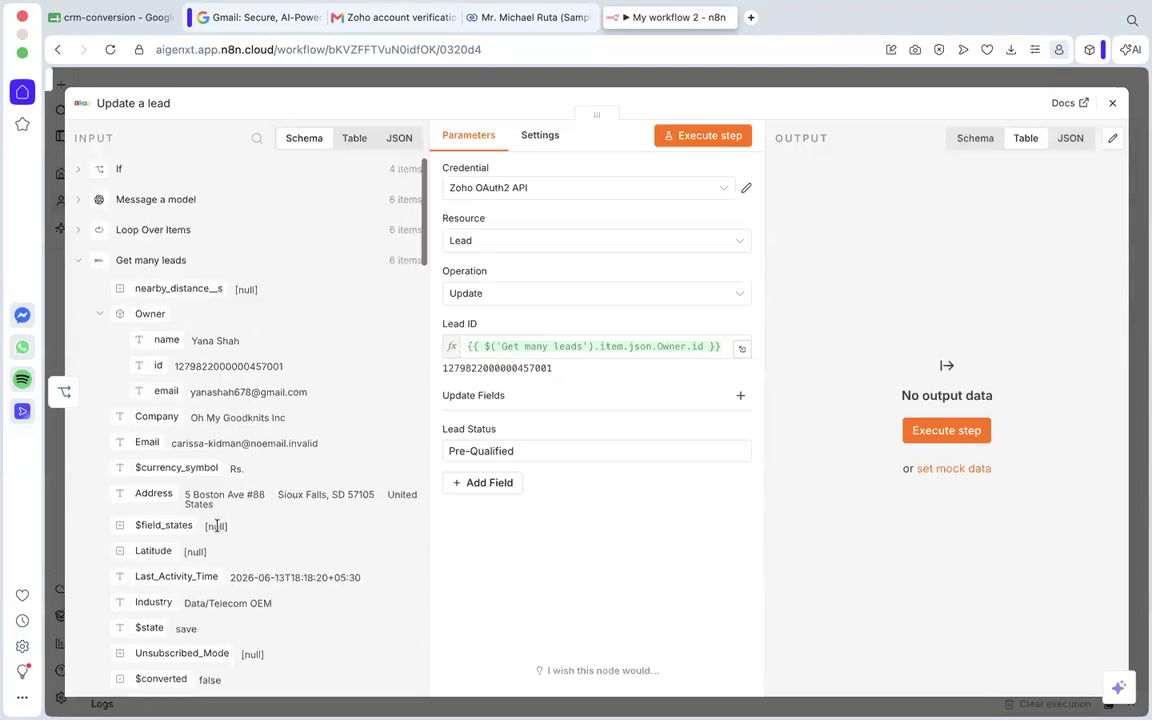
scroll(180, 453, down, 5)
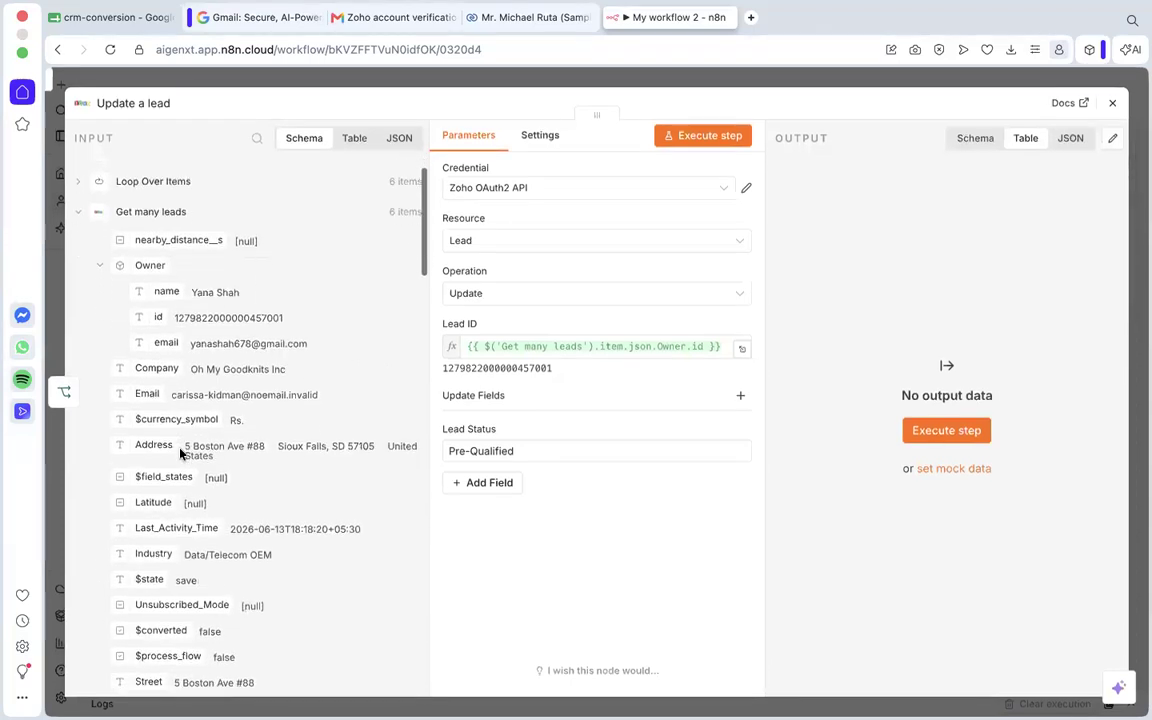
scroll(175, 487, down, 12)
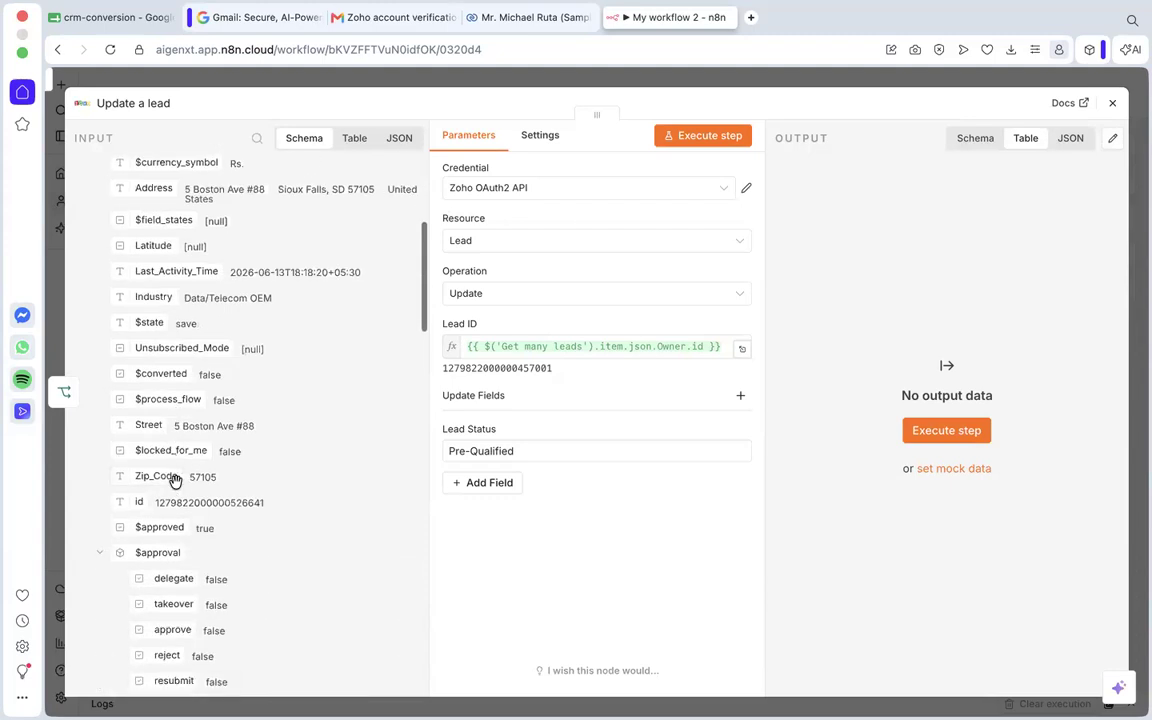
scroll(175, 487, down, 5)
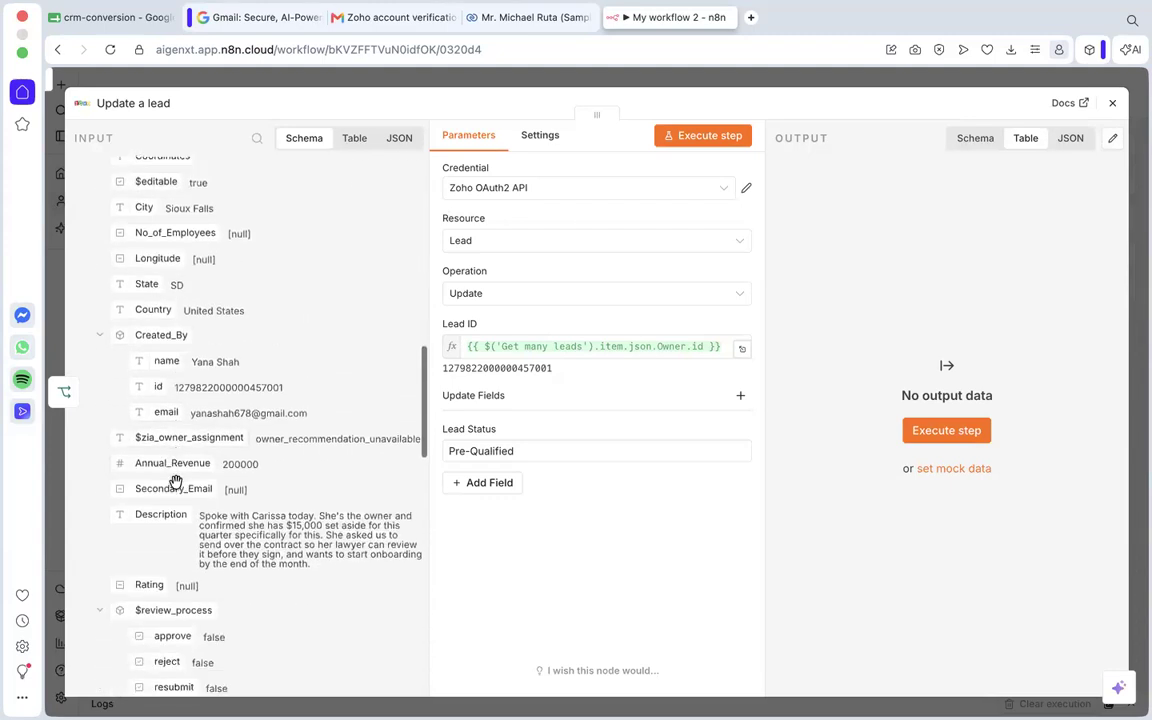
scroll(175, 487, down, 8)
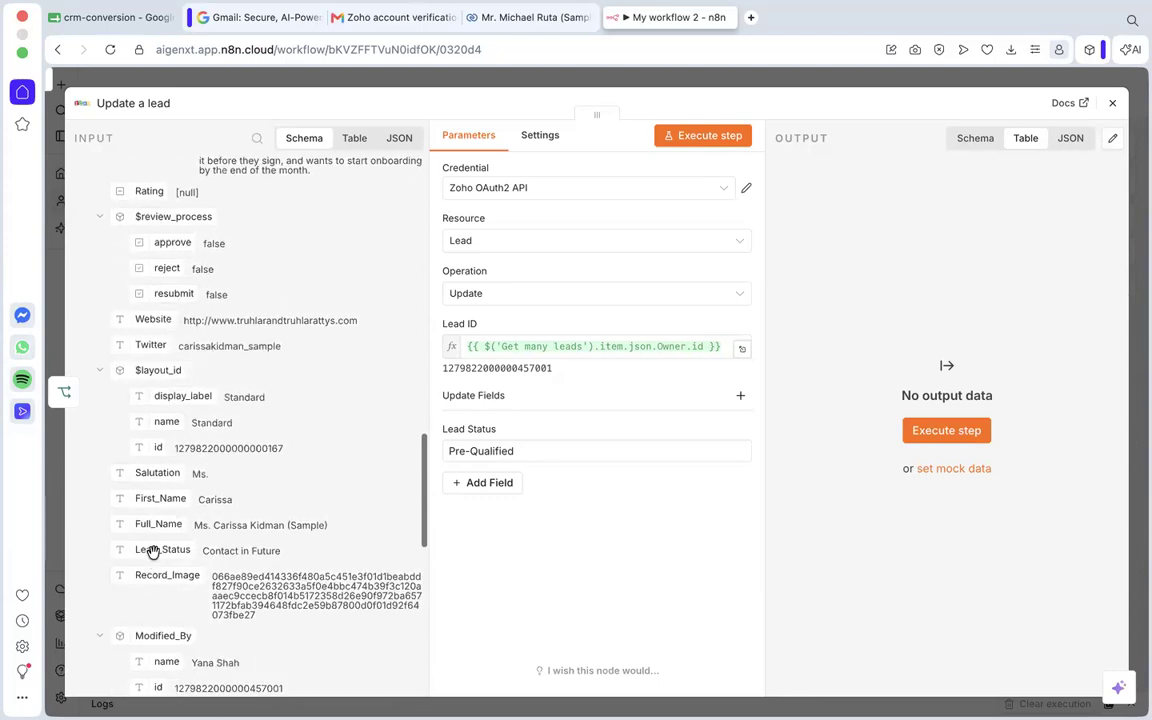
Examine the Lead_Status value in the Get many leads input data against the node's Lead Status setting.
drag(152, 551, 503, 467)
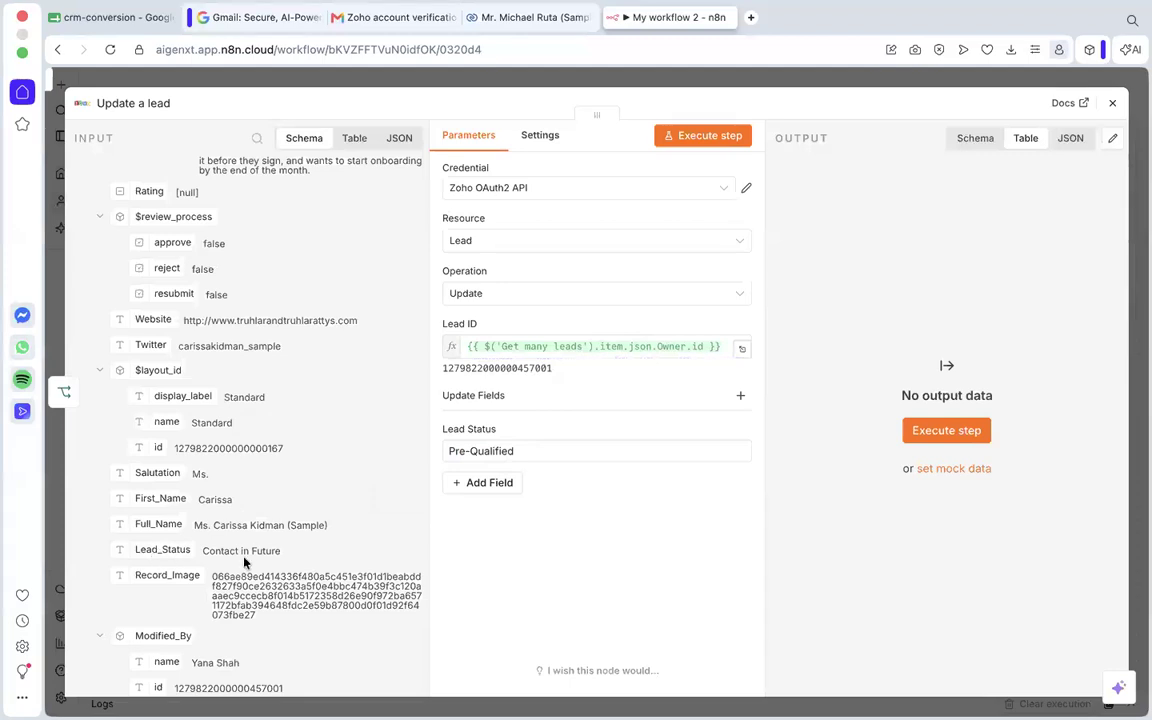
drag(284, 552, 203, 551)
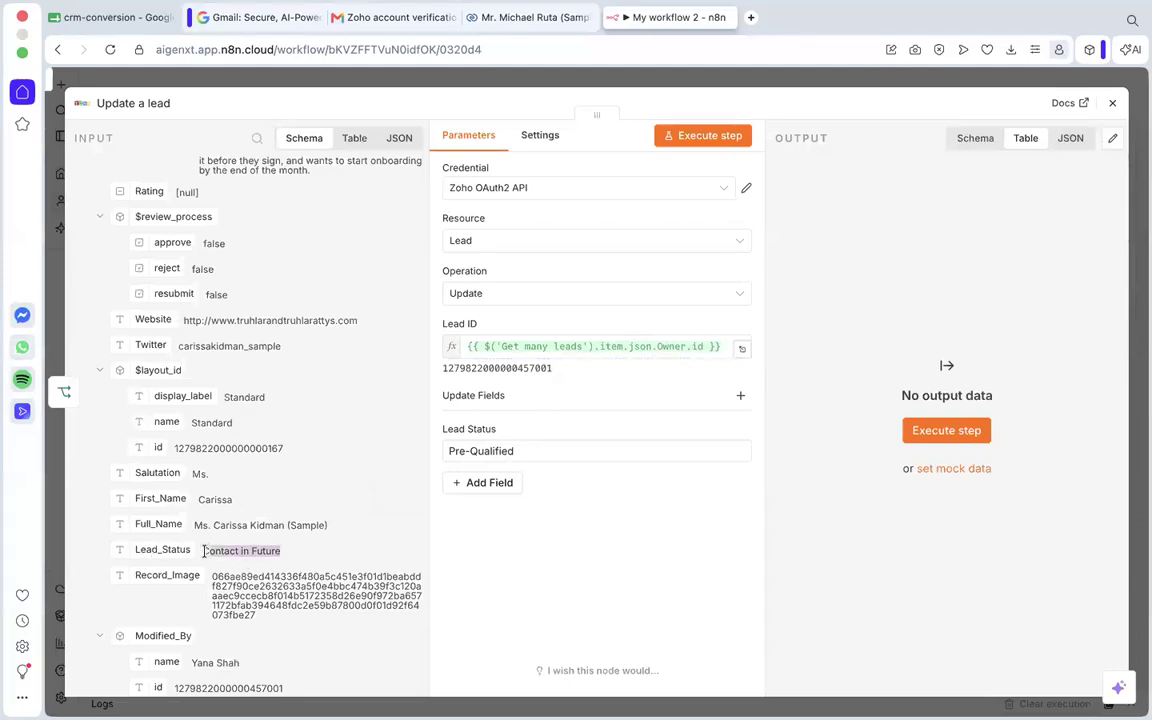
click(320, 576)
scroll(260, 558, down, 1)
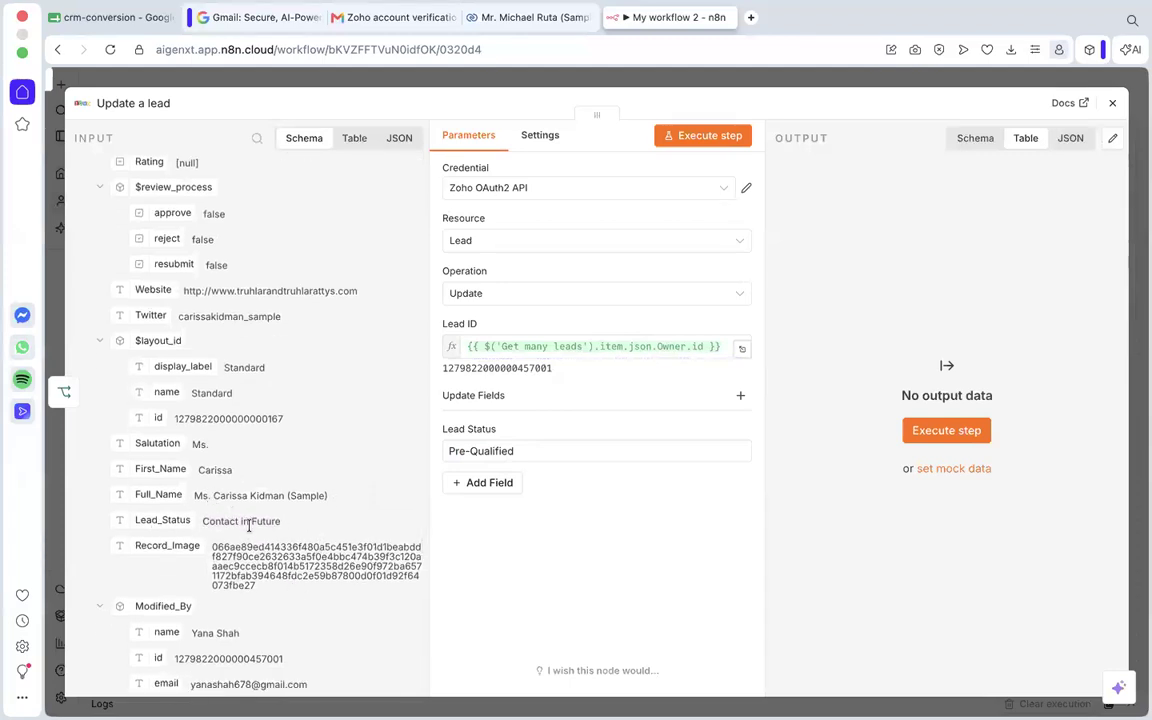
drag(278, 521, 200, 521)
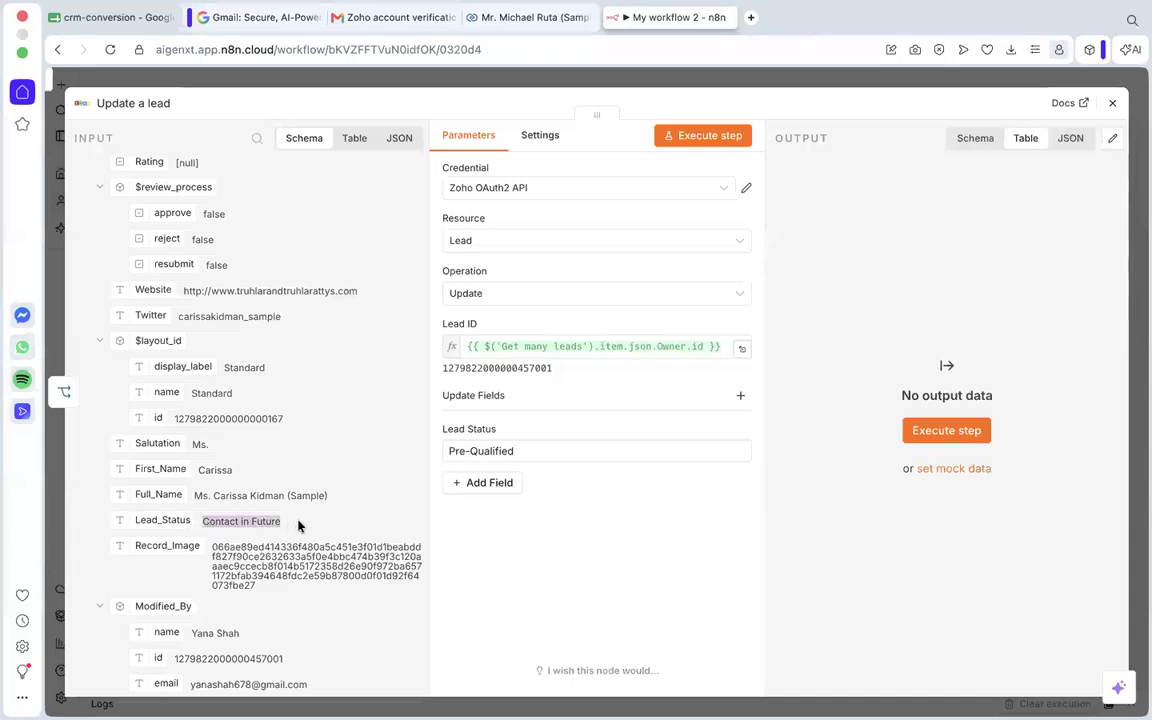
scroll(321, 455, down, 1)
Toggle the Lead Status field to Expression mode and back to Fixed, keeping Pre-Qualified as its value.
click(470, 451)
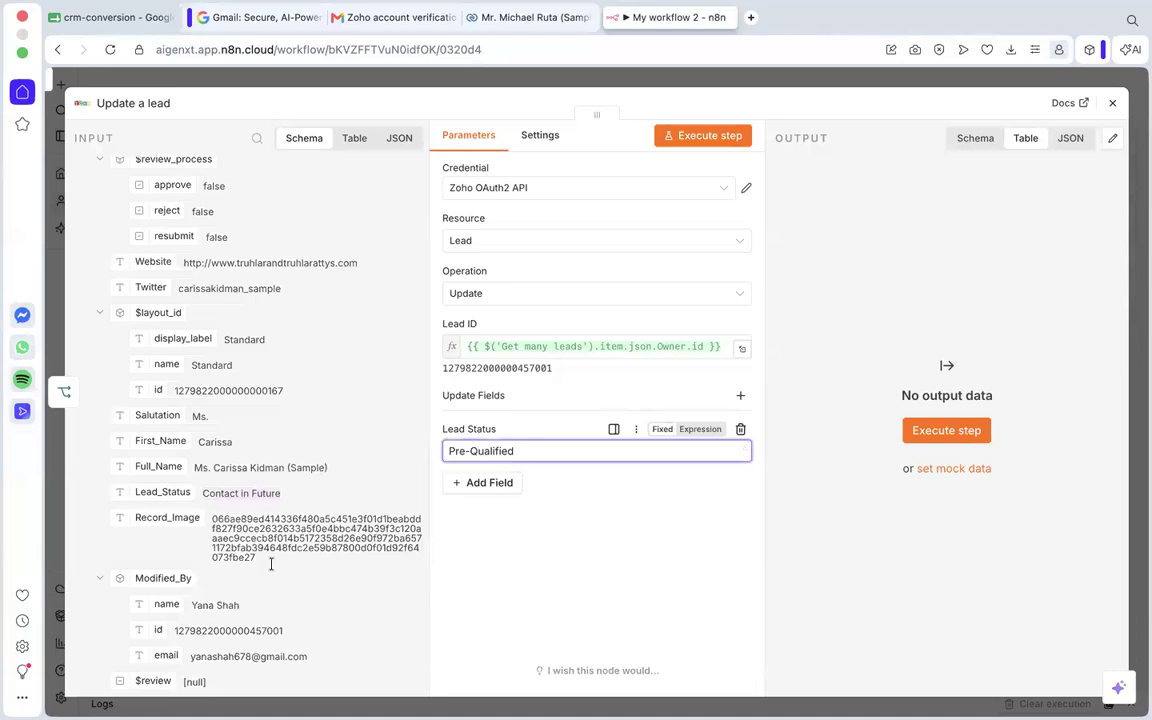
scroll(168, 478, down, 1)
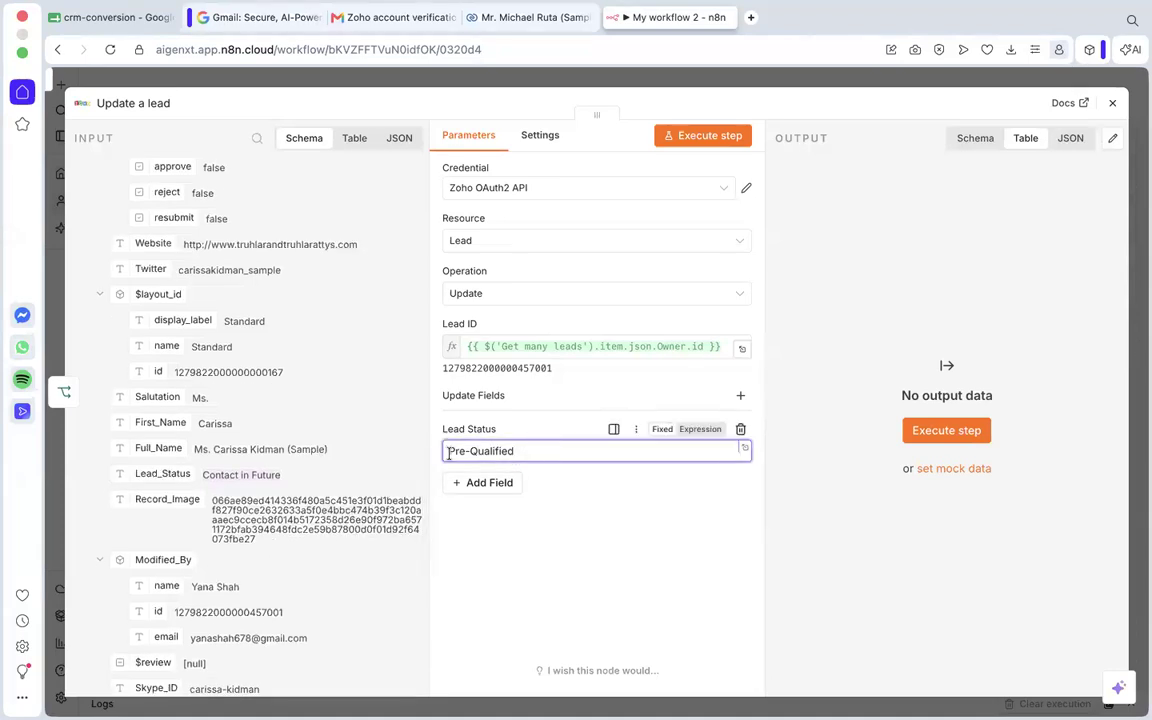
click(709, 429)
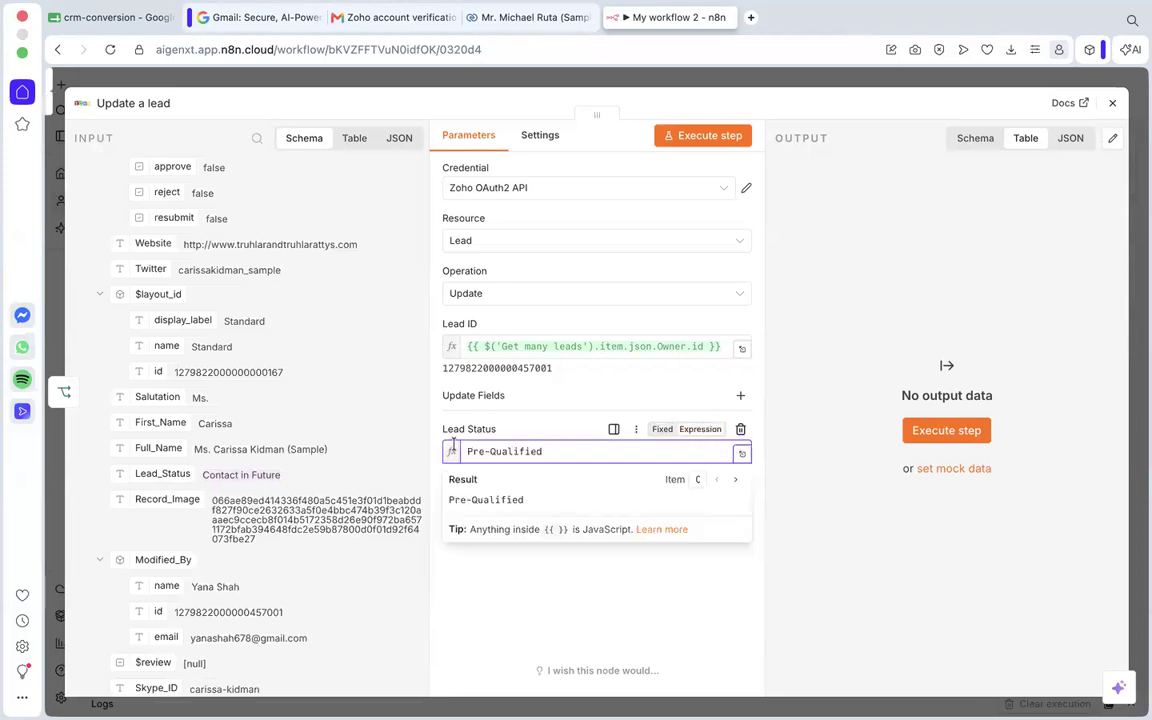
click(658, 430)
click(695, 438)
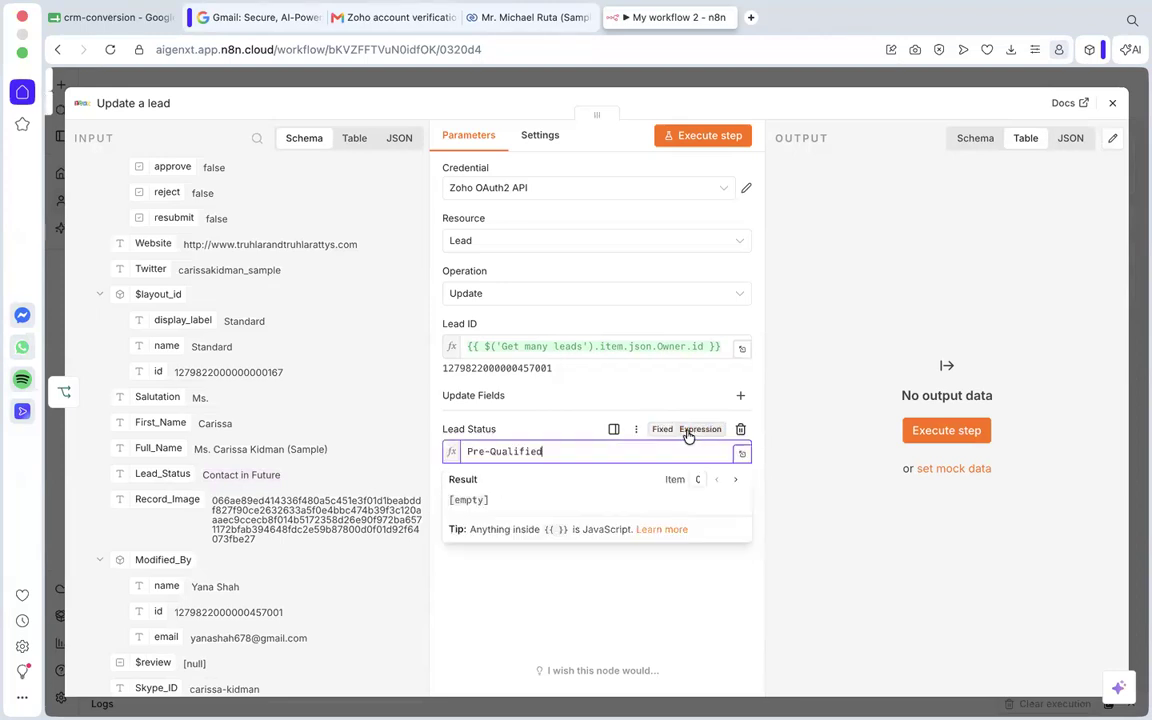
click(656, 430)
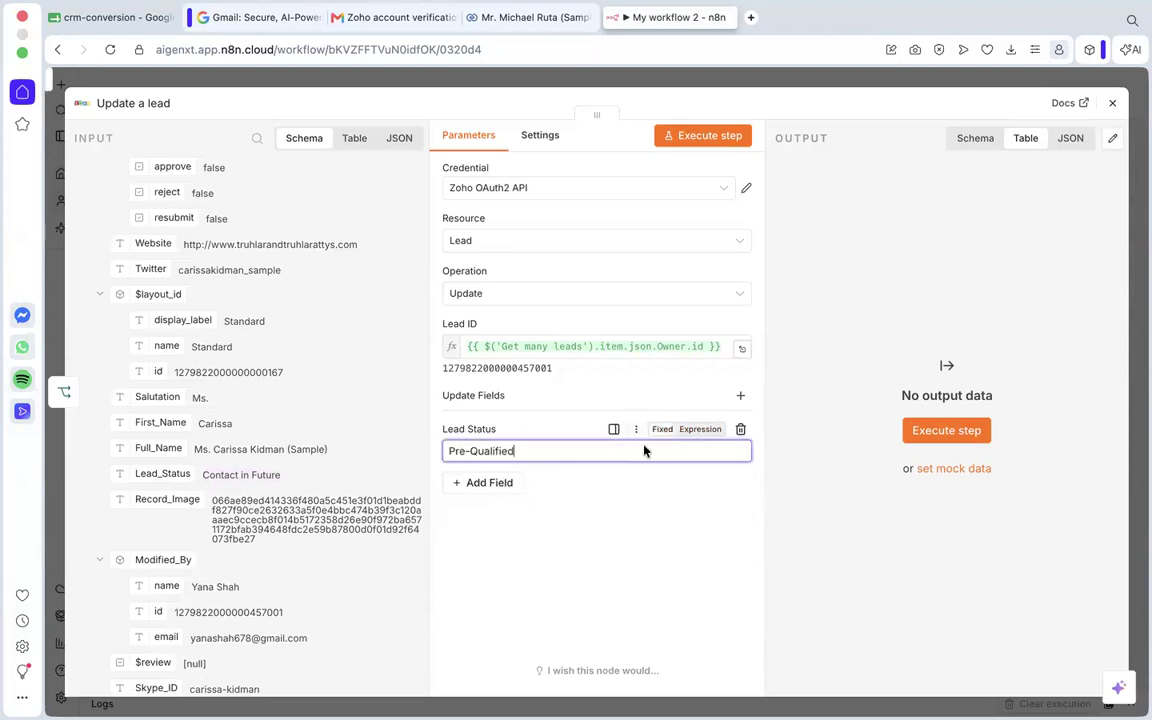
click(617, 515)
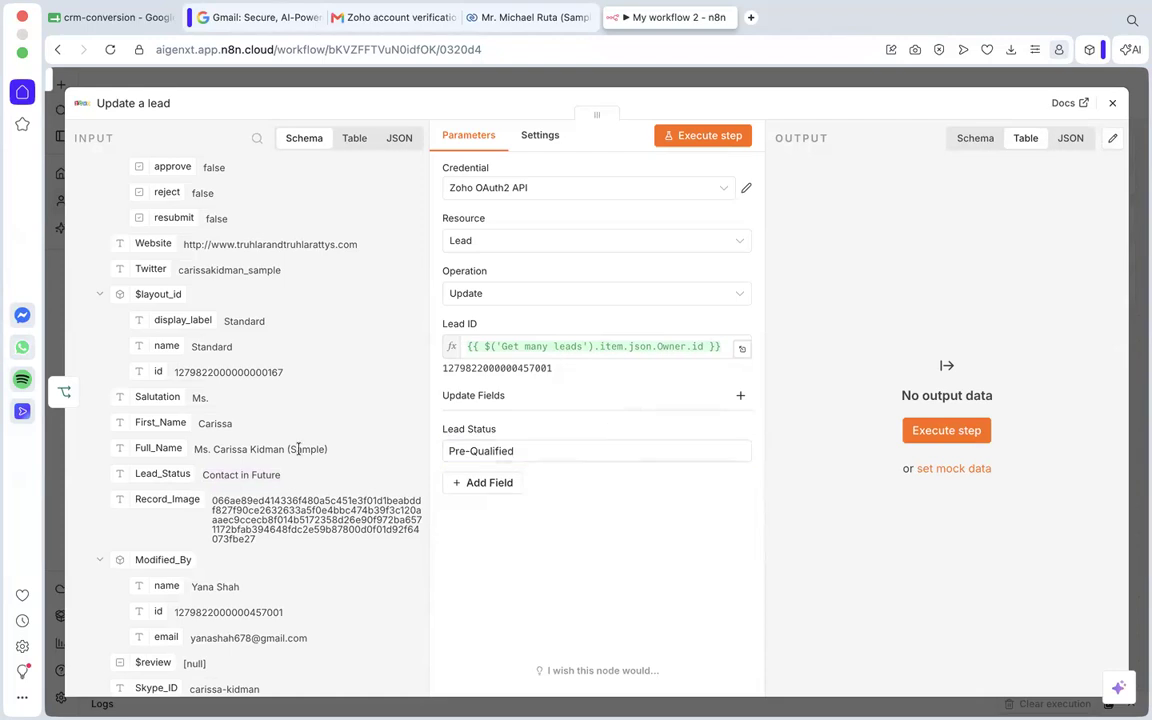
Replace the Lead ID with the lead record's own id from Get many leads: {{ $('Get many leads').item.json.id }}.
scroll(296, 447, down, 1)
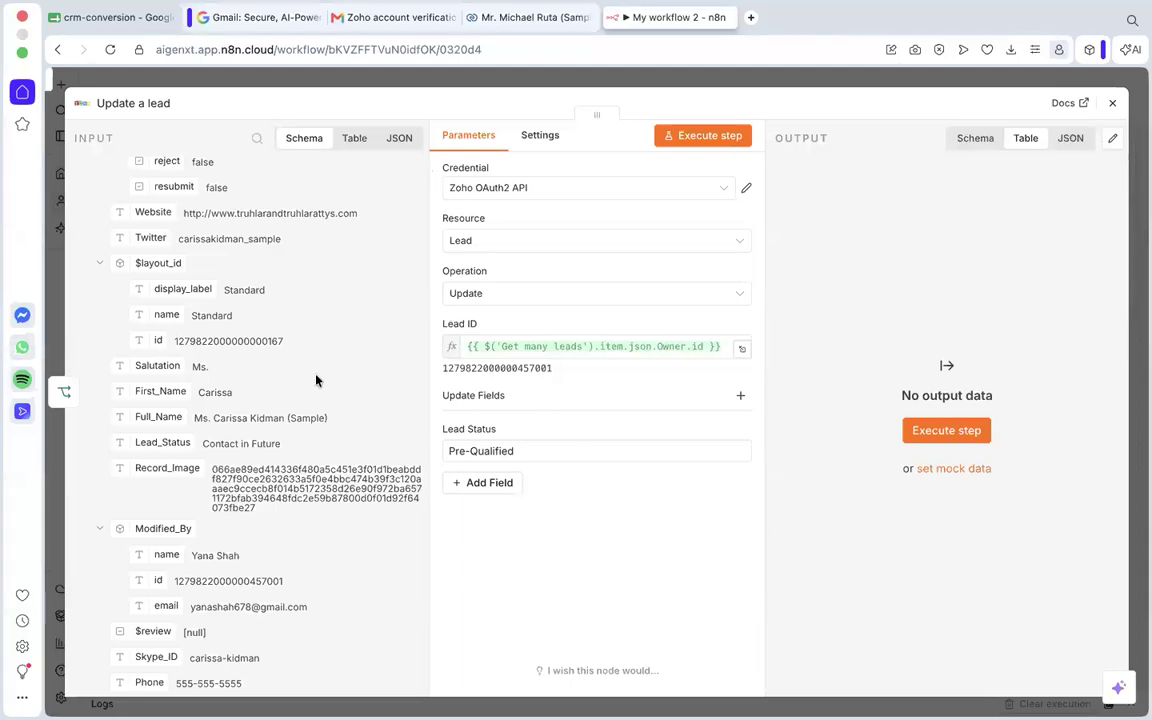
scroll(316, 380, up, 3)
scroll(316, 380, up, 10)
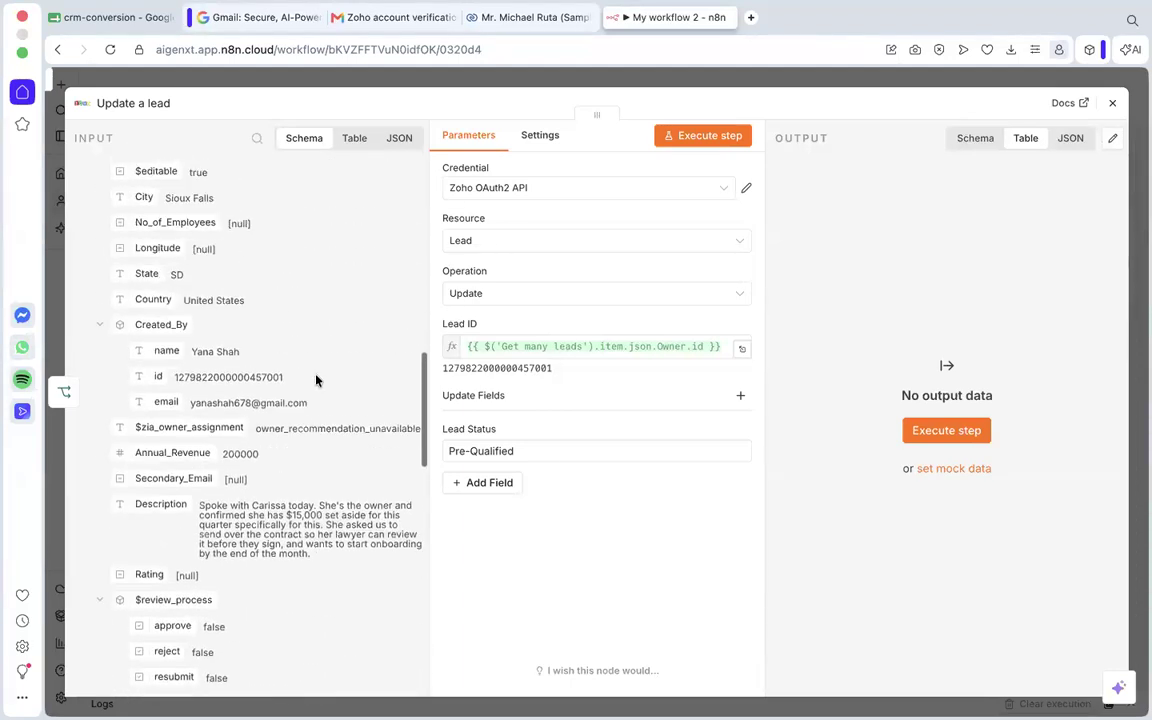
scroll(316, 380, up, 12)
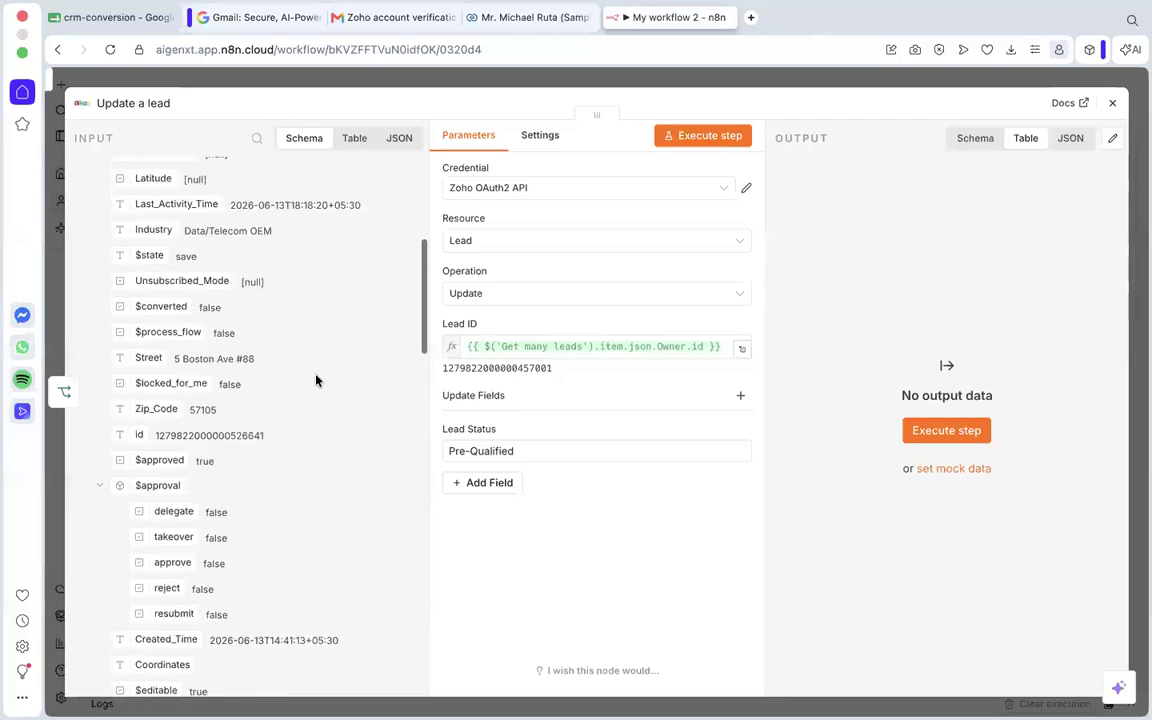
scroll(316, 380, up, 3)
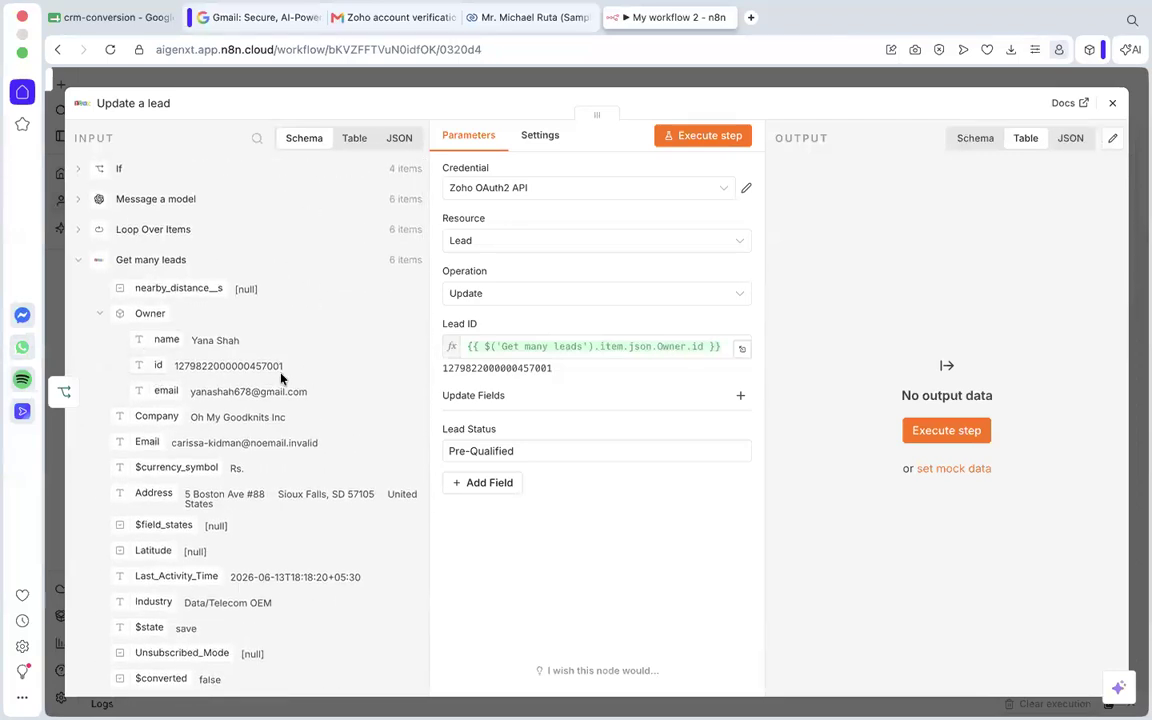
scroll(207, 533, down, 8)
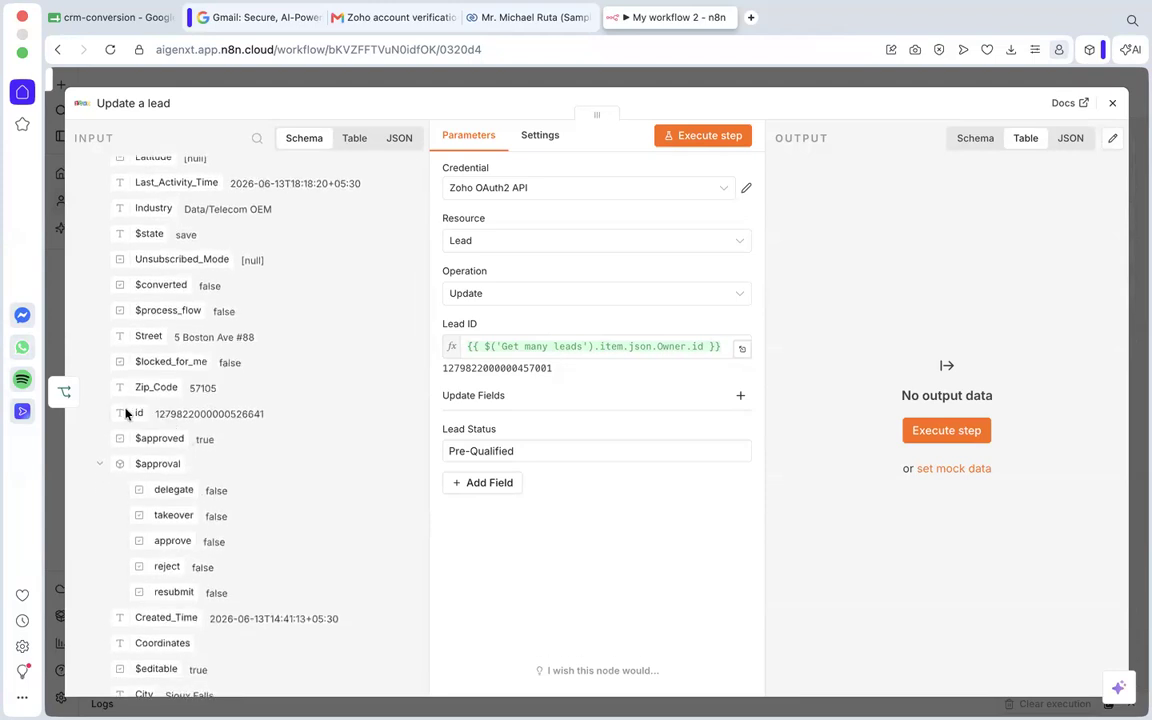
drag(123, 405, 348, 452)
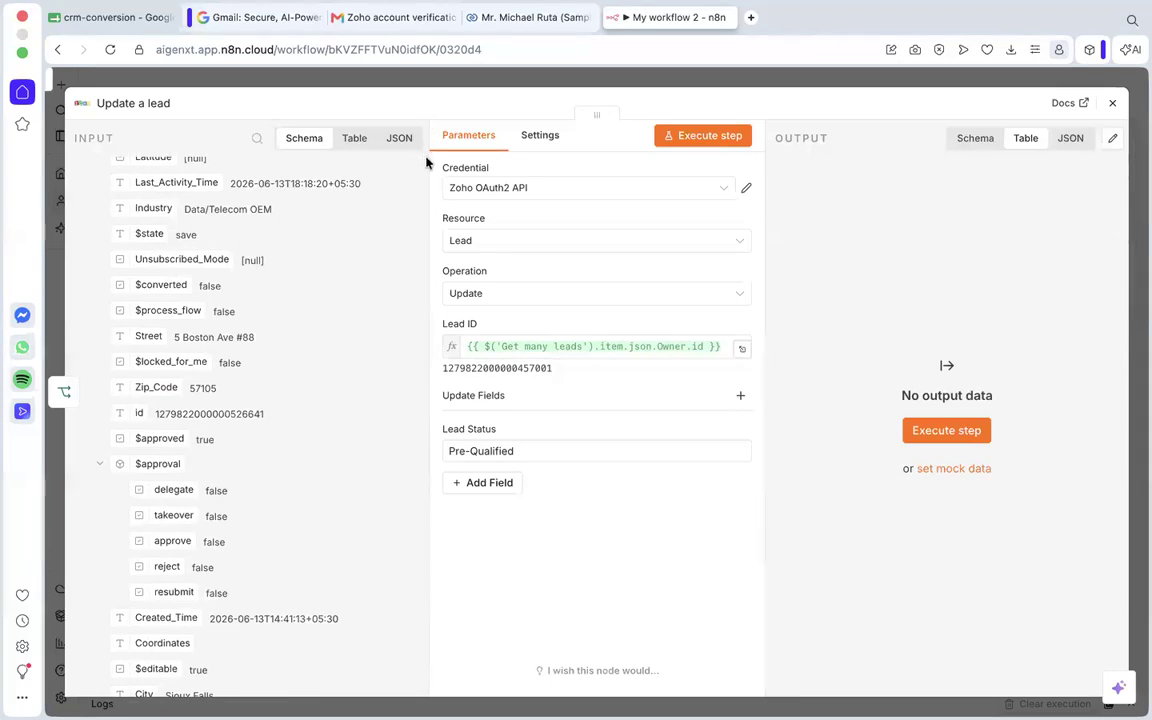
click(545, 349)
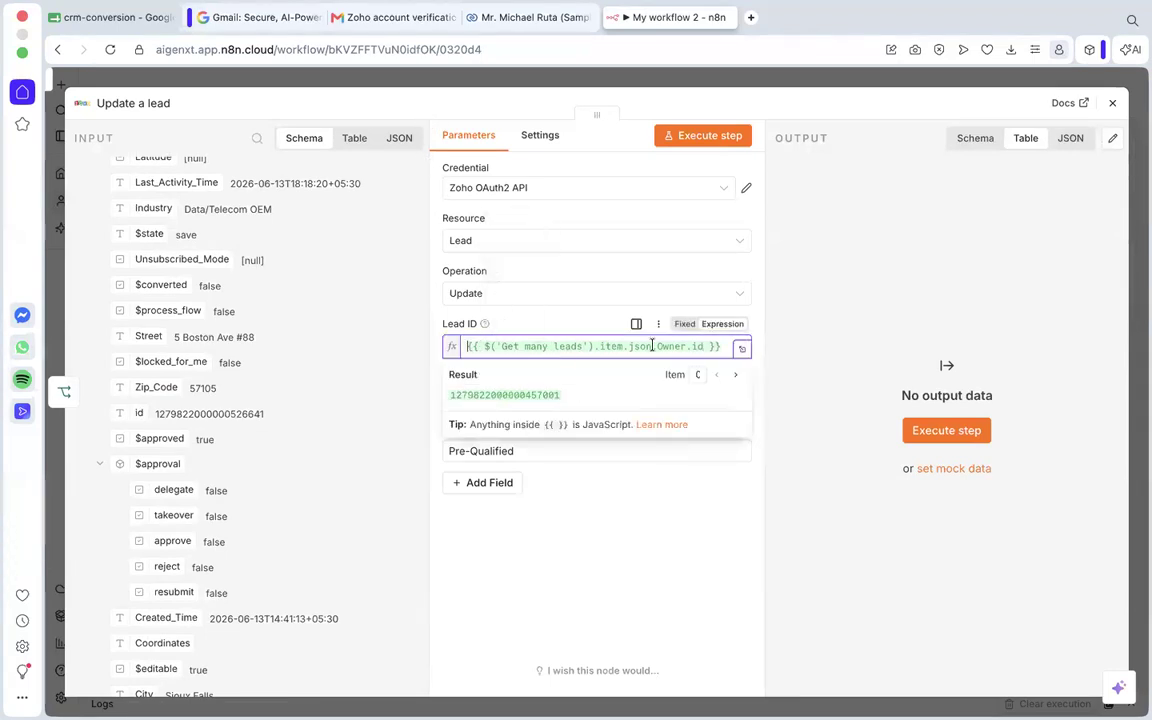
key(ctrl+a)
key(BackSpace)
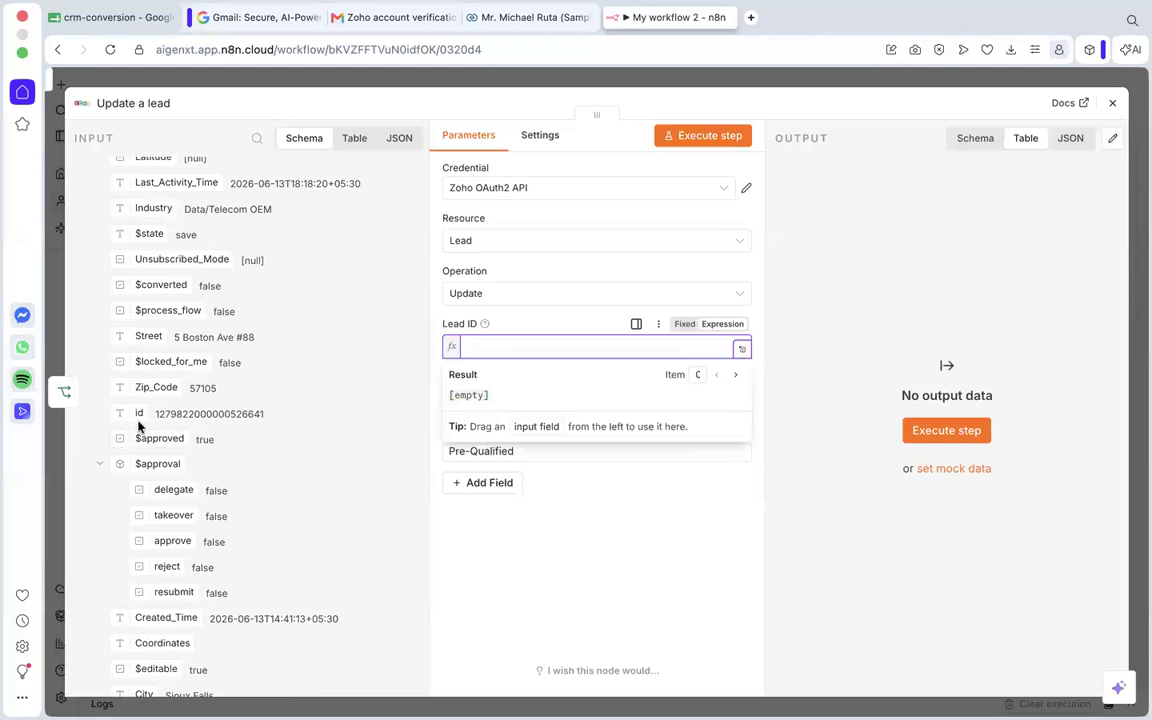
drag(139, 413, 516, 352)
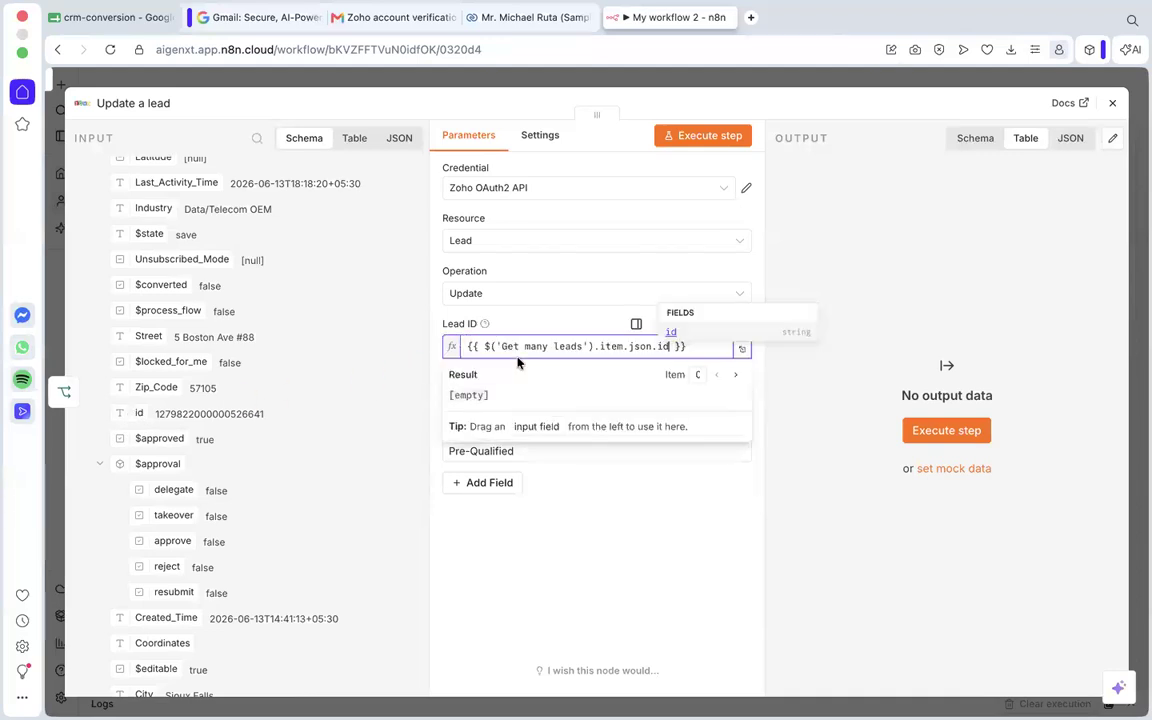
click(573, 628)
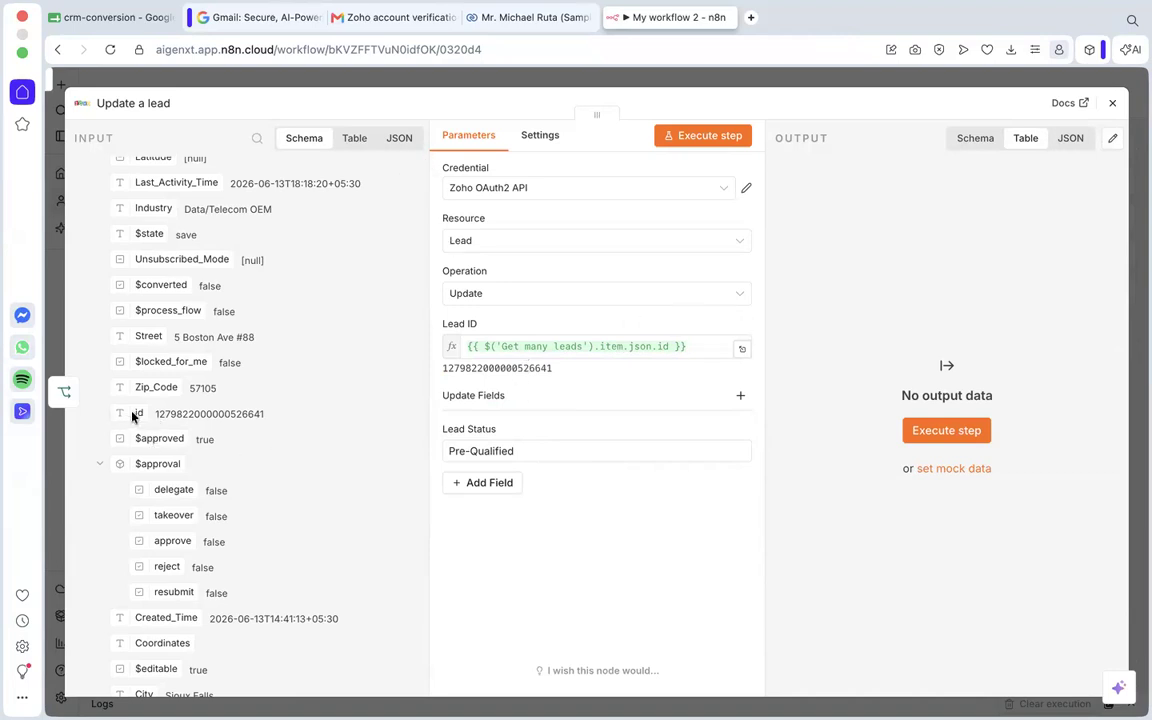
Compare the Owner id with the lead's own id in the input data, and close the Update a lead settings.
scroll(116, 410, up, 3)
scroll(116, 410, up, 4)
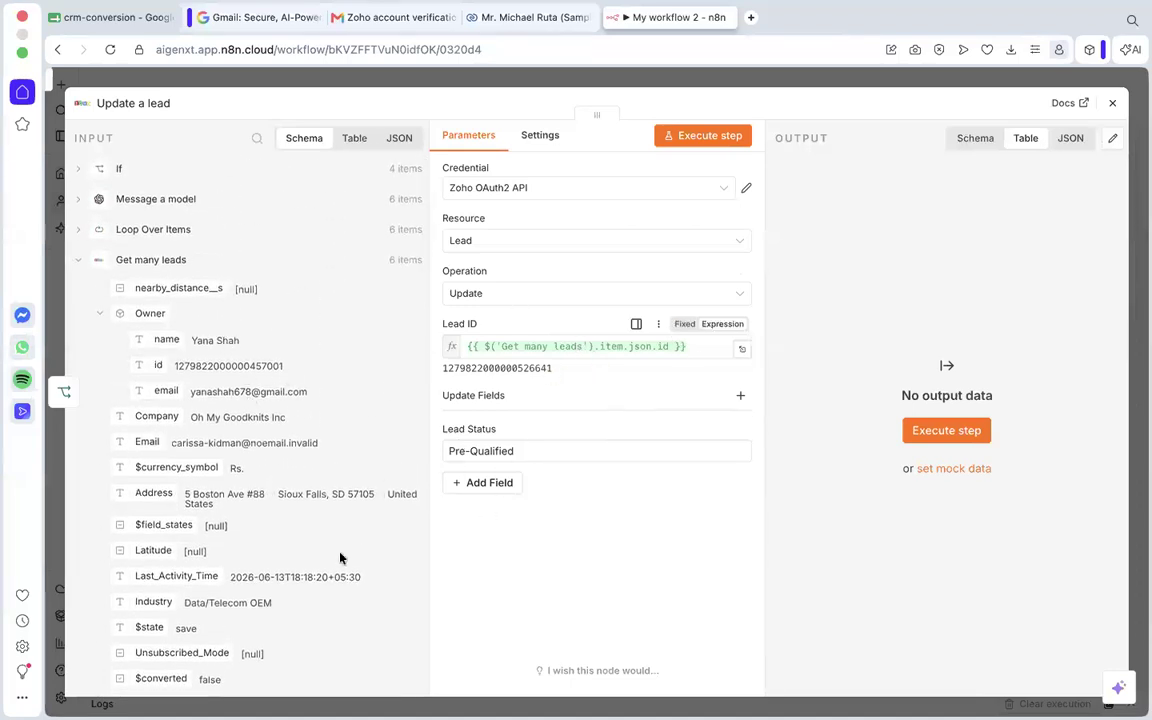
scroll(340, 557, down, 2)
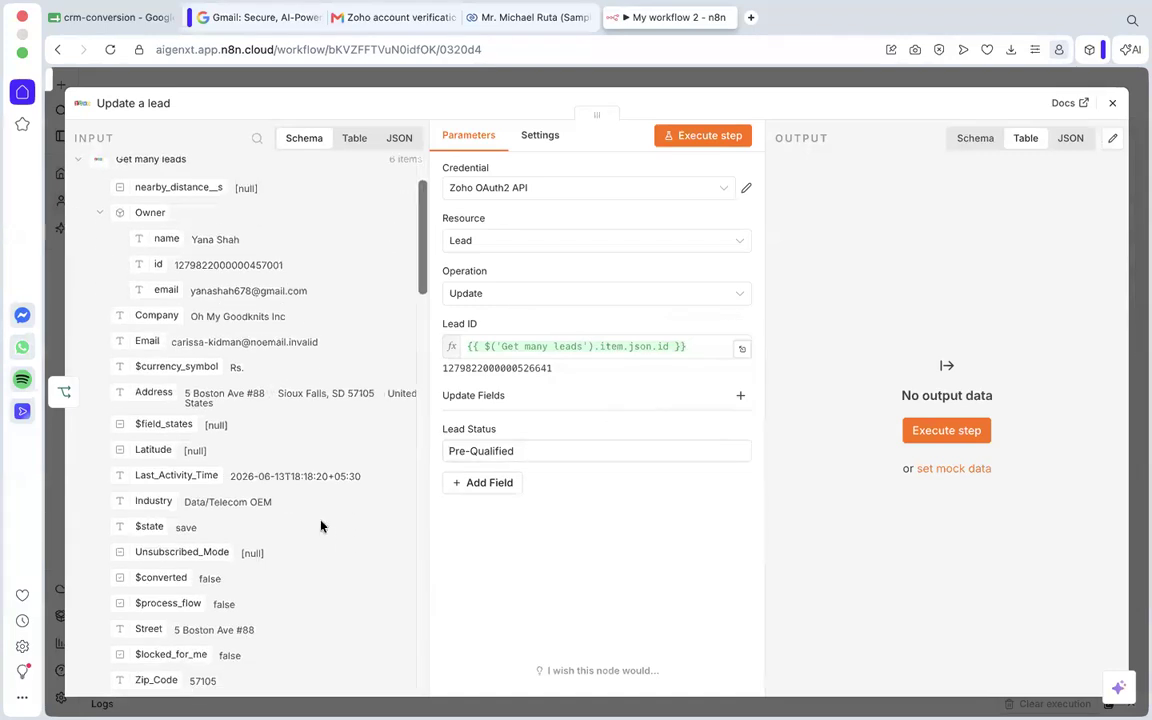
scroll(321, 526, down, 5)
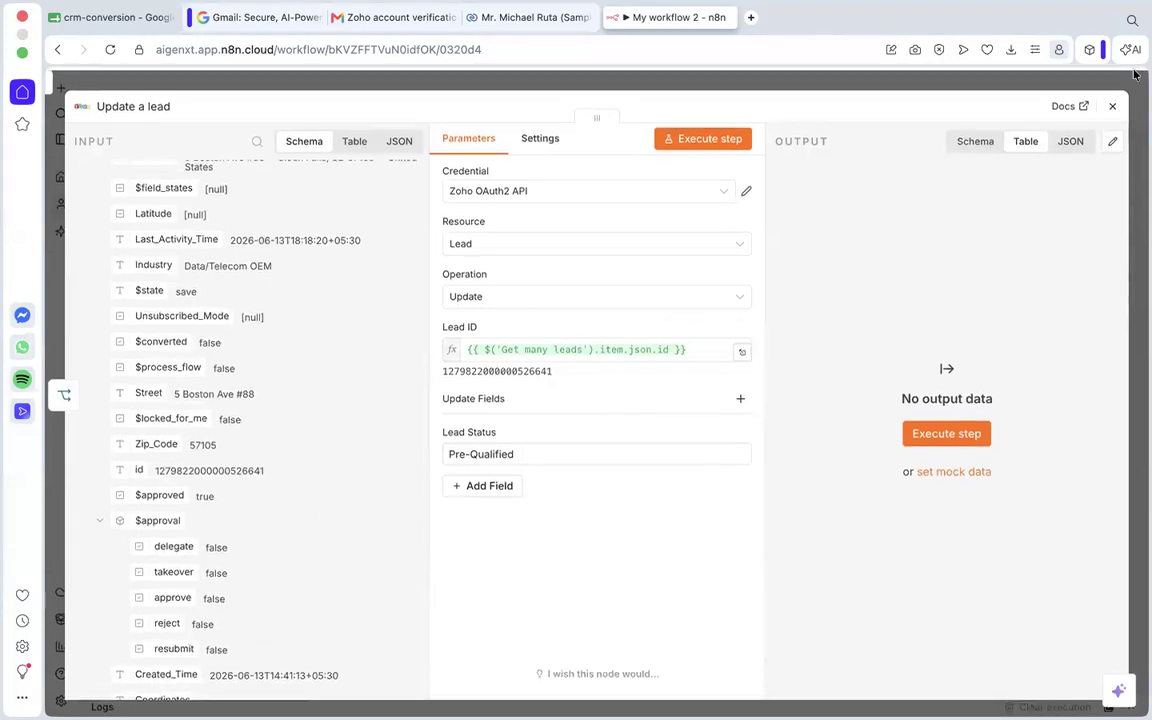
click(1112, 103)
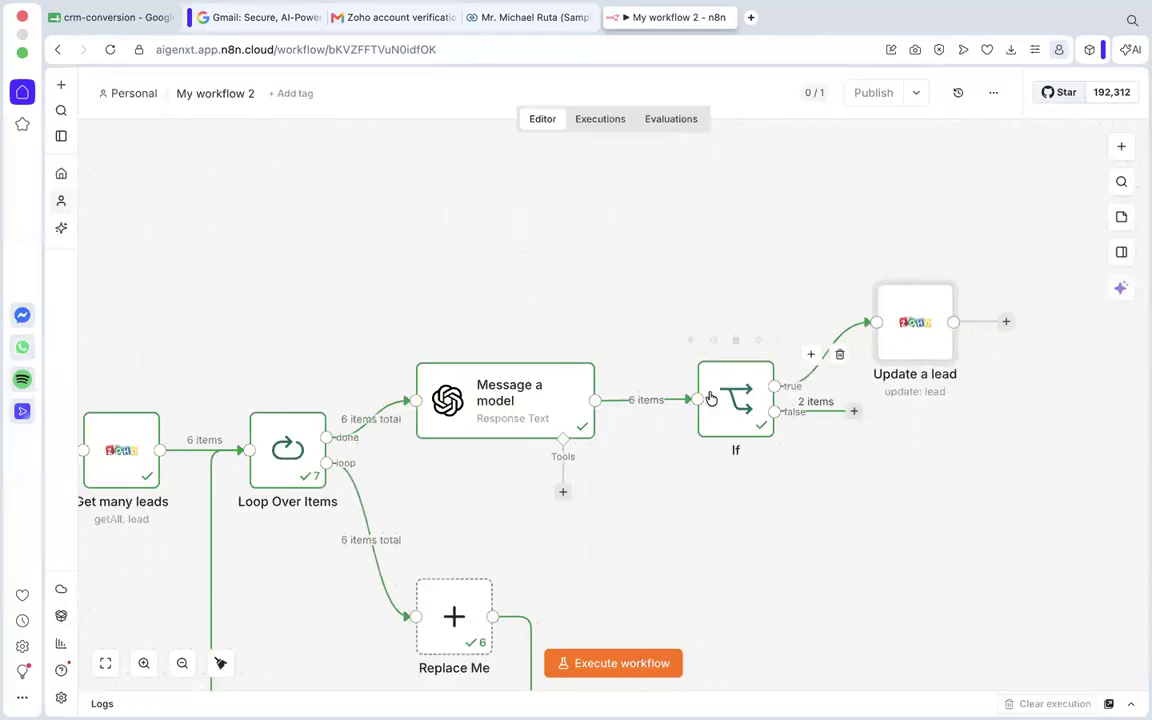
Add a "No Operation, do nothing" node on the If node's false branch, placed below and to the right of the If node.
drag(854, 411, 912, 565)
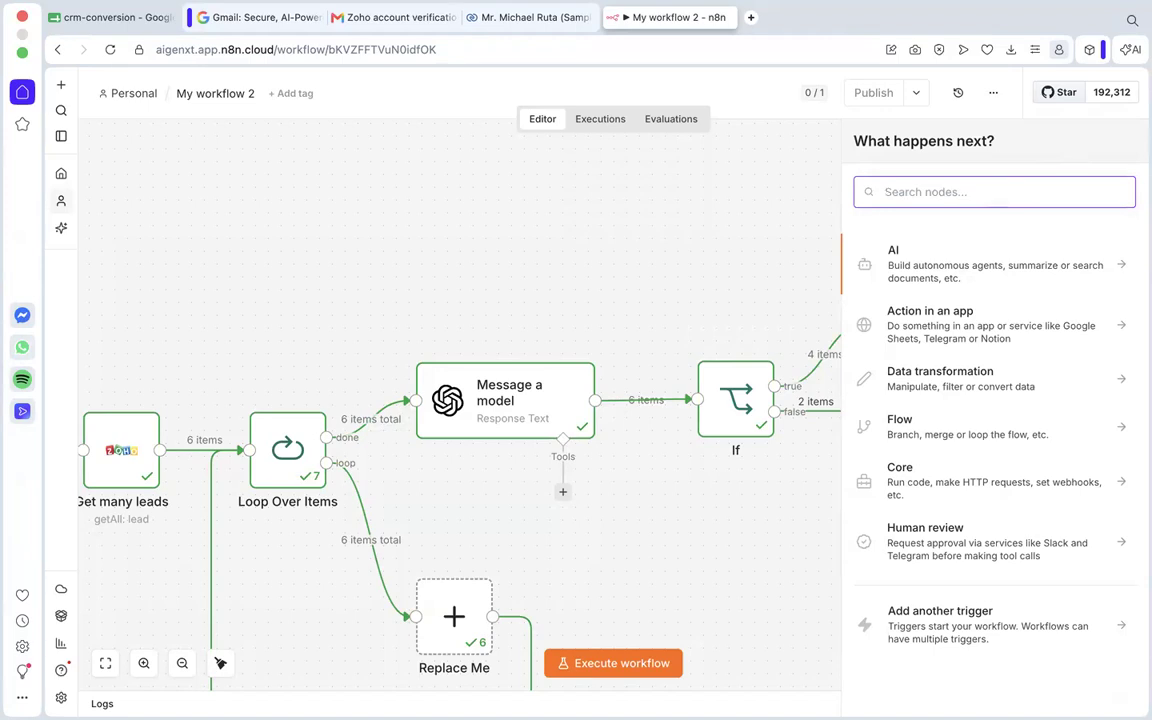
text(no op)
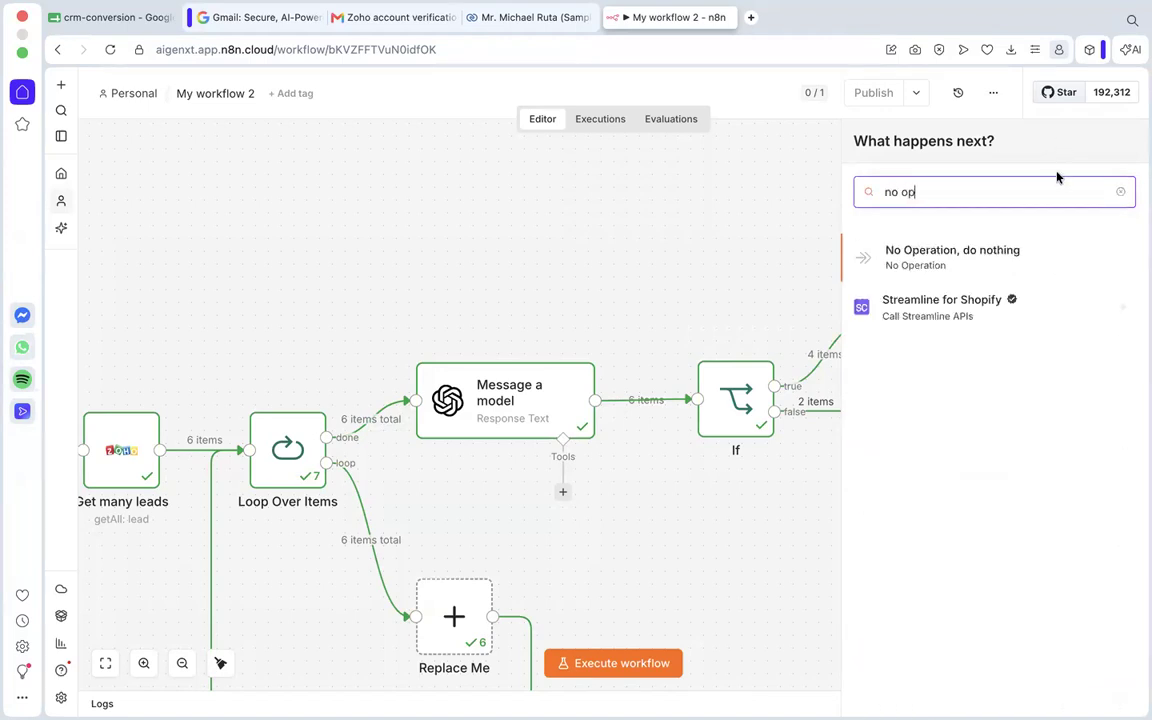
click(973, 260)
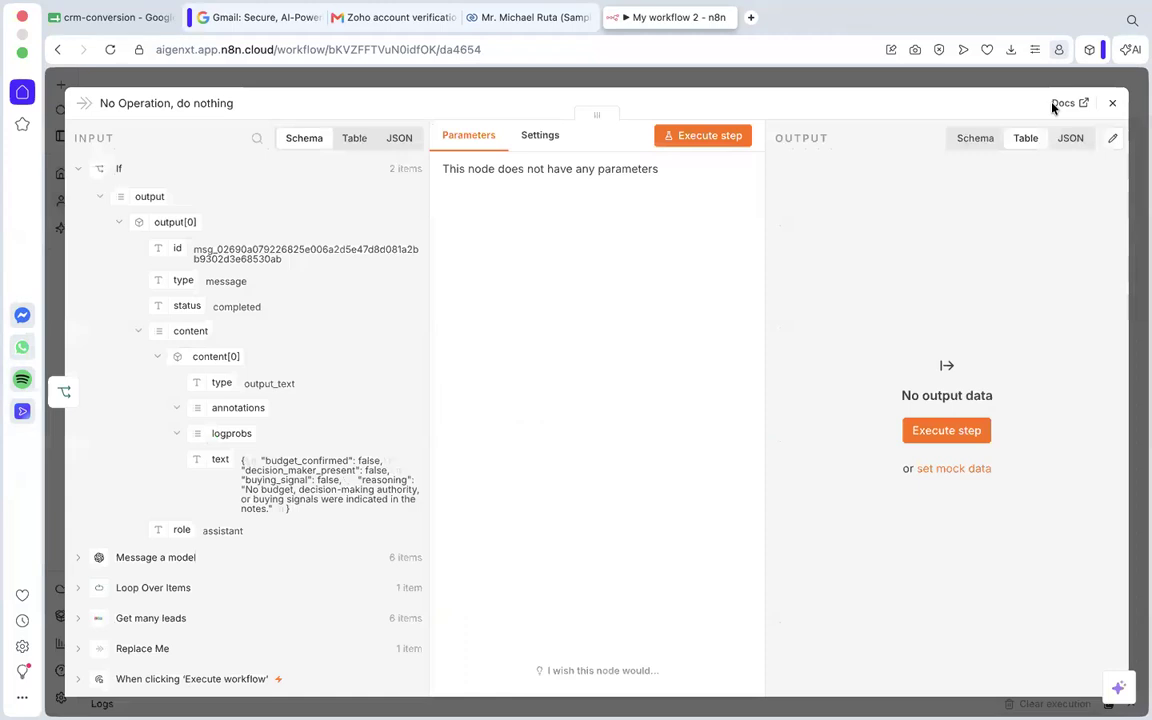
click(1114, 103)
mouse_move(947, 511)
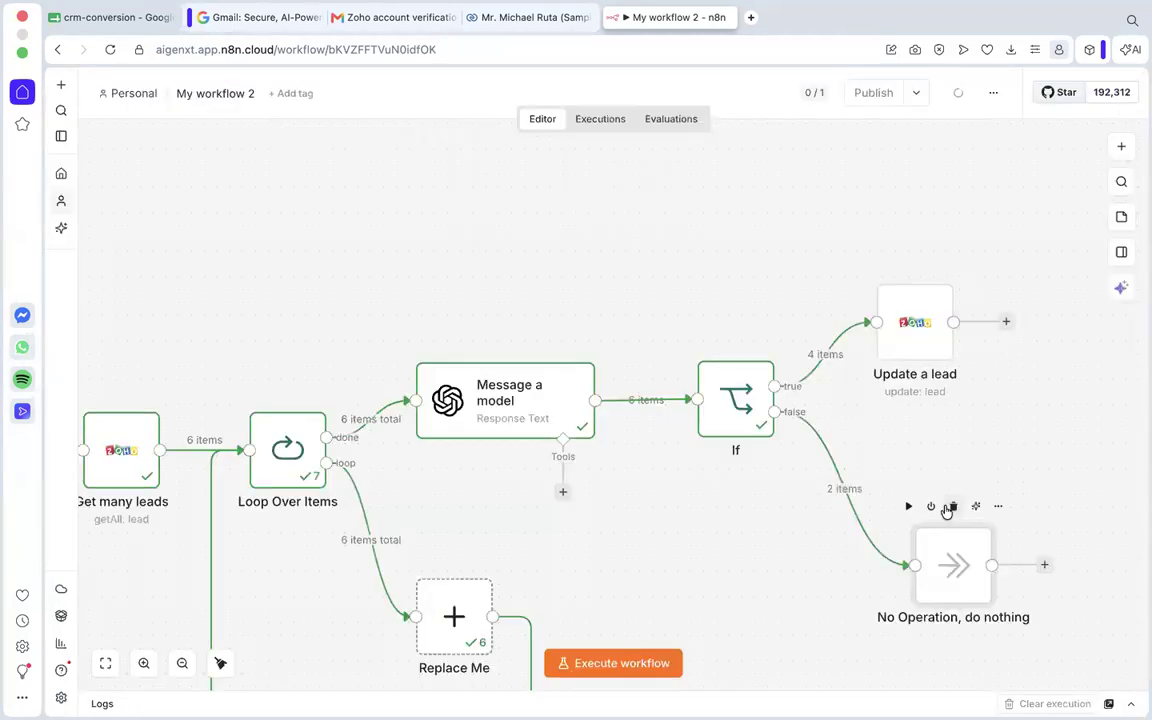
scroll(947, 511, down, 3)
scroll(768, 529, down, 2)
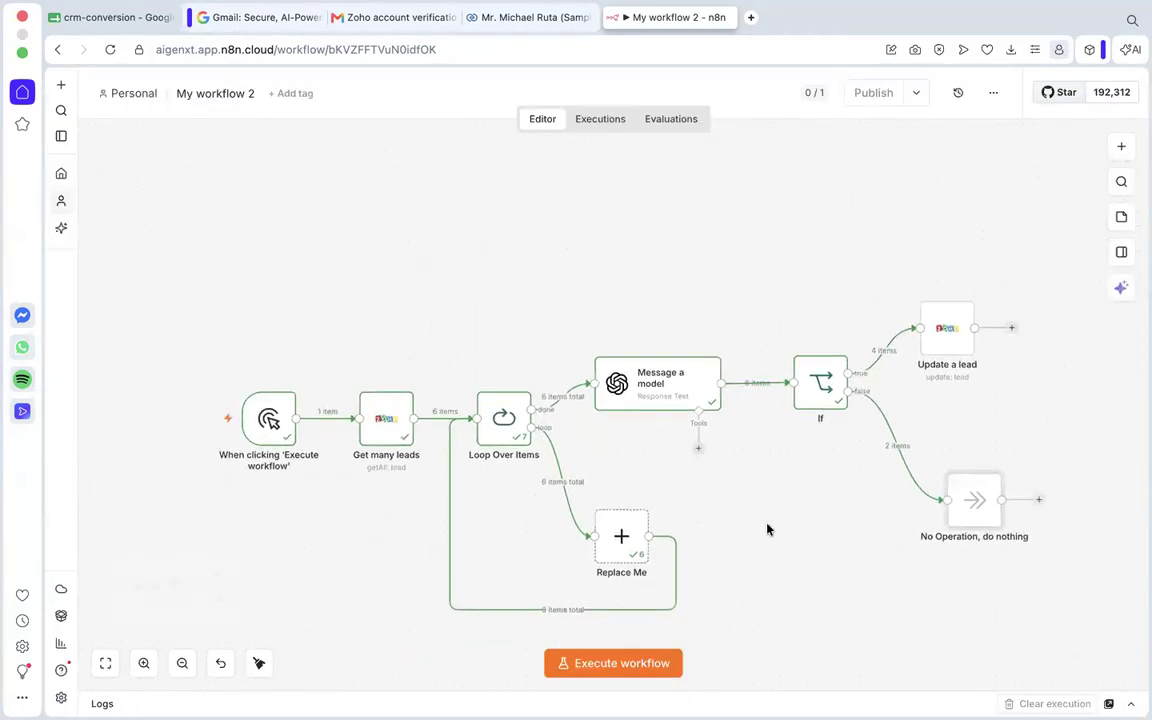
Connect the outputs of the Update a lead and No Operation nodes back to the Loop Over Items input.
scroll(768, 529, down, 2)
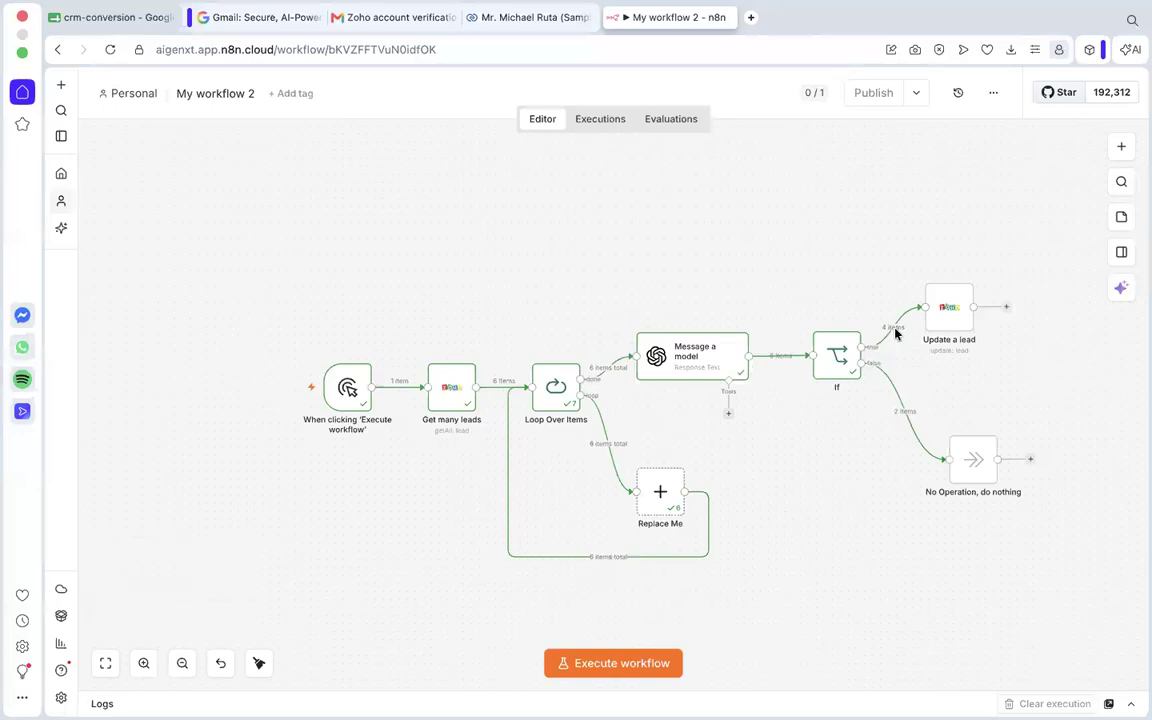
drag(1006, 316, 522, 389)
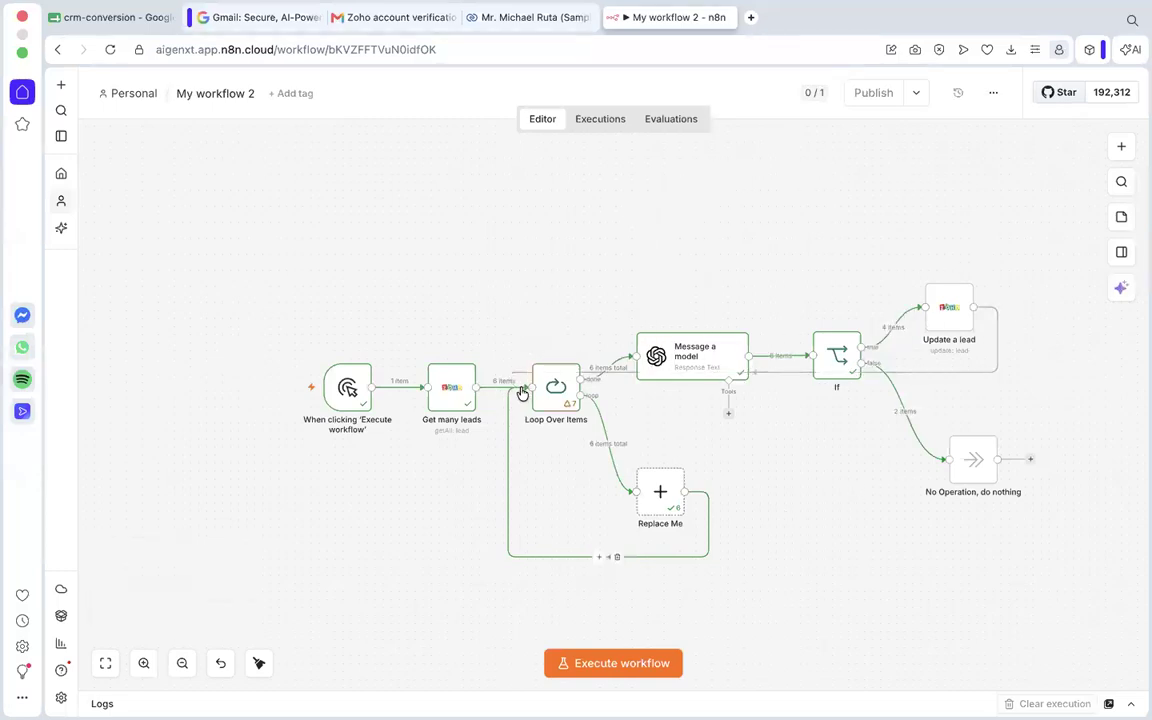
drag(1030, 459, 522, 391)
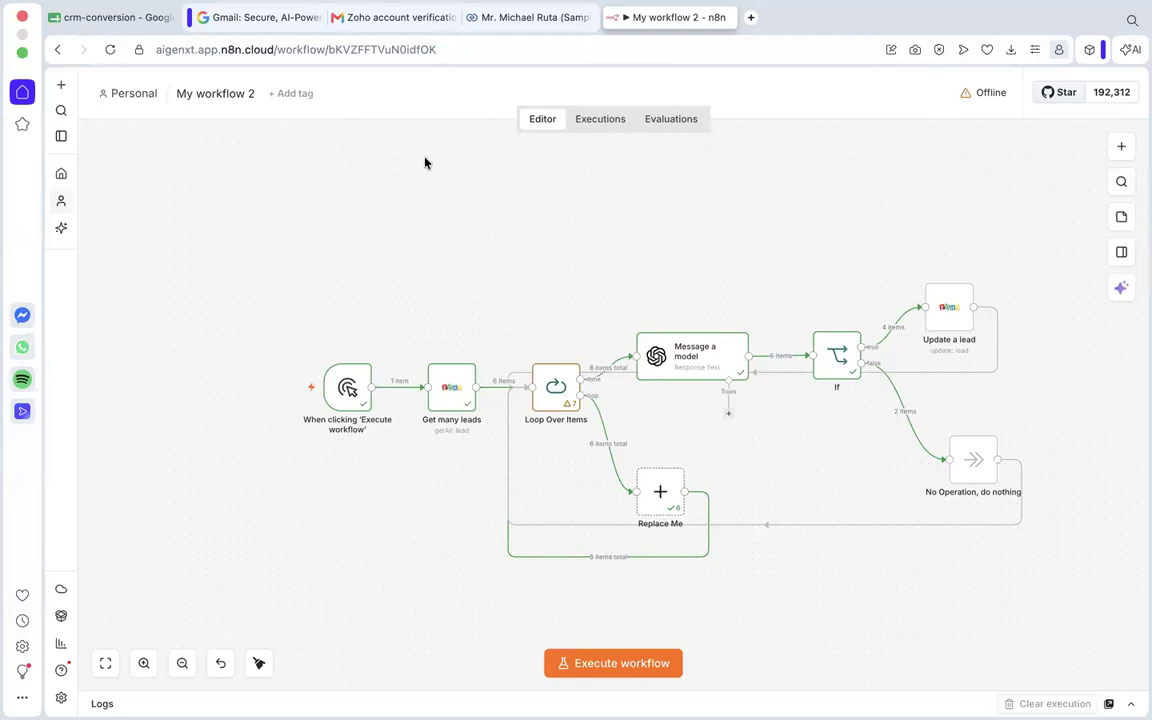
Execute the whole workflow and follow its progress through the nodes.
scroll(535, 470, down, 1)
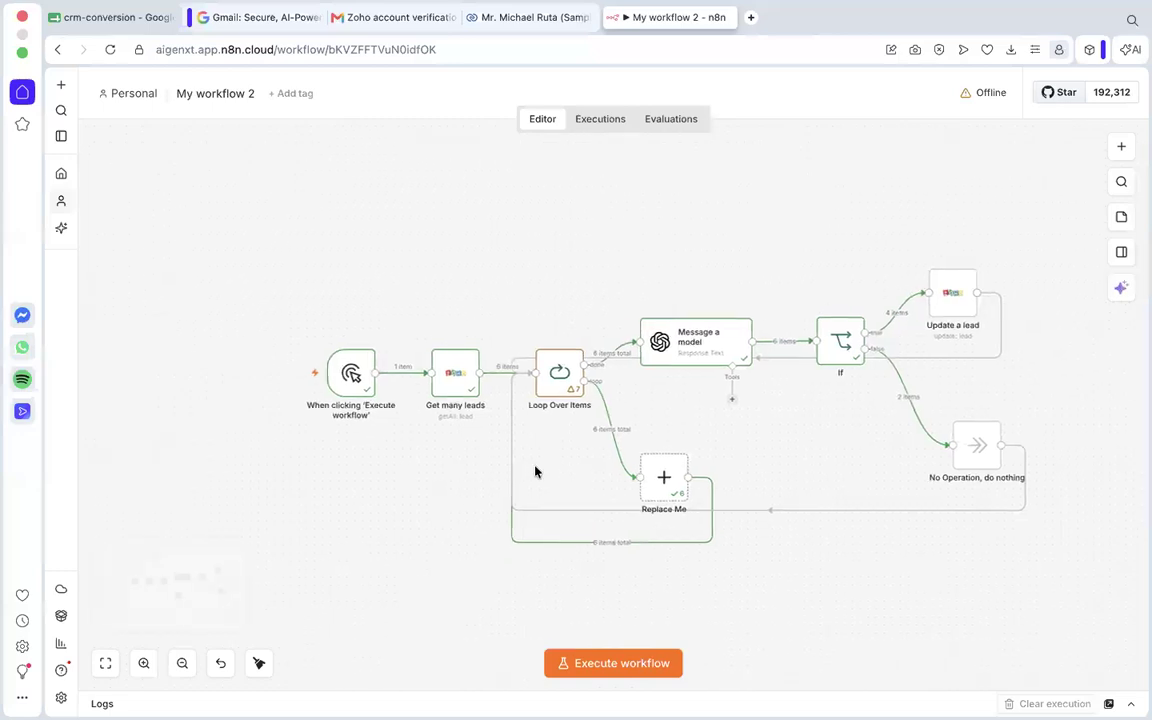
click(630, 663)
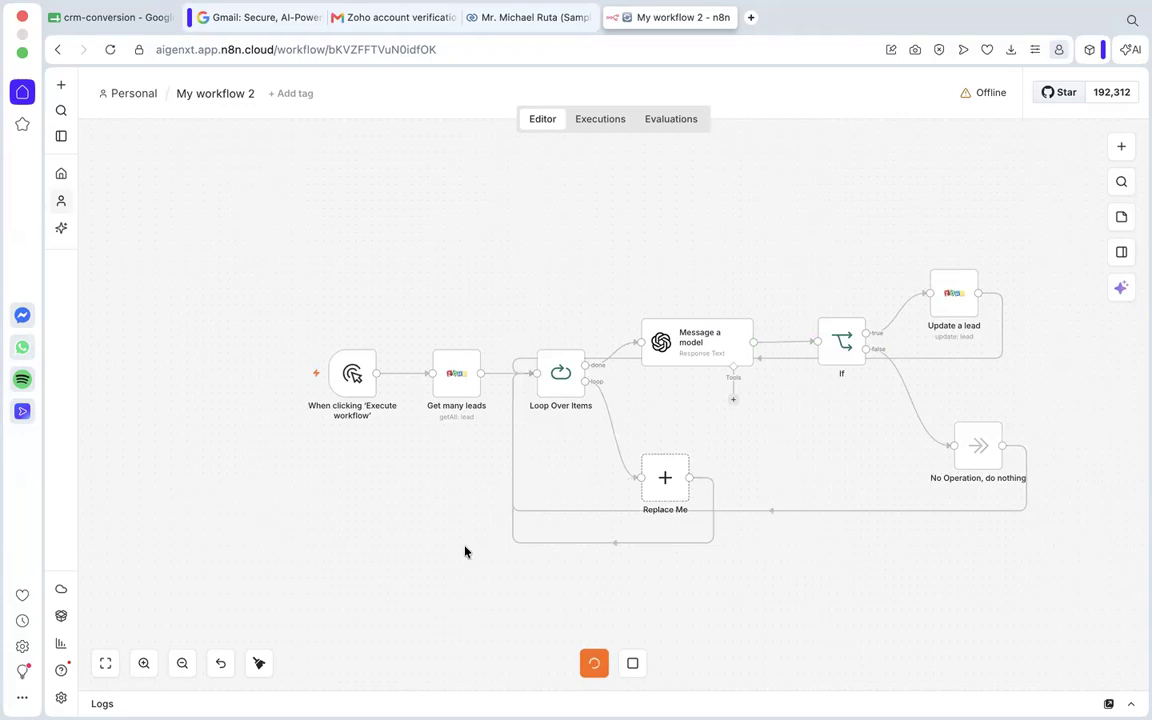
scroll(393, 378, down, 3)
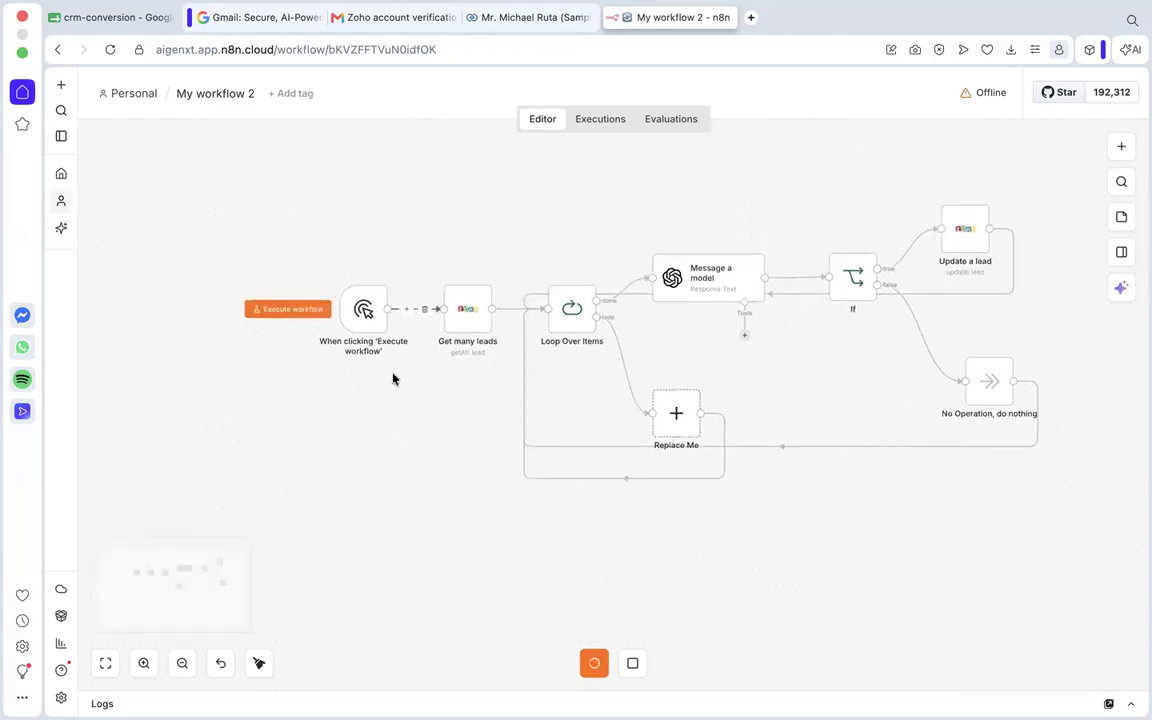
scroll(393, 378, up, 2)
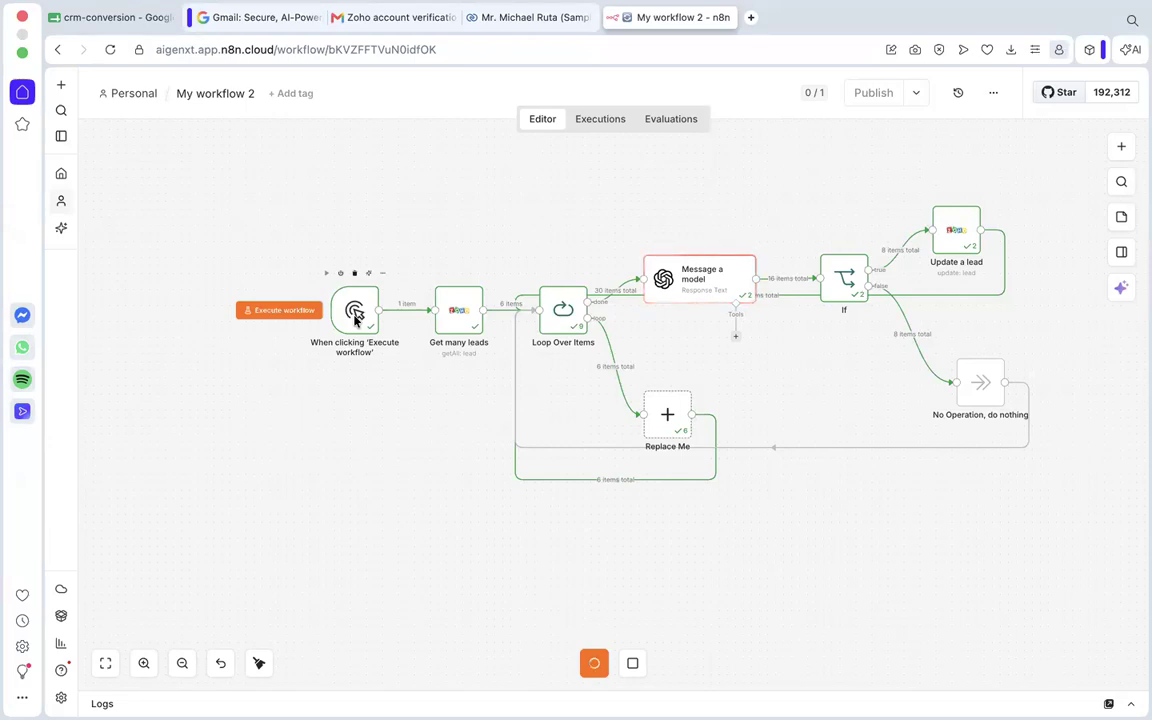
mouse_move(368, 320)
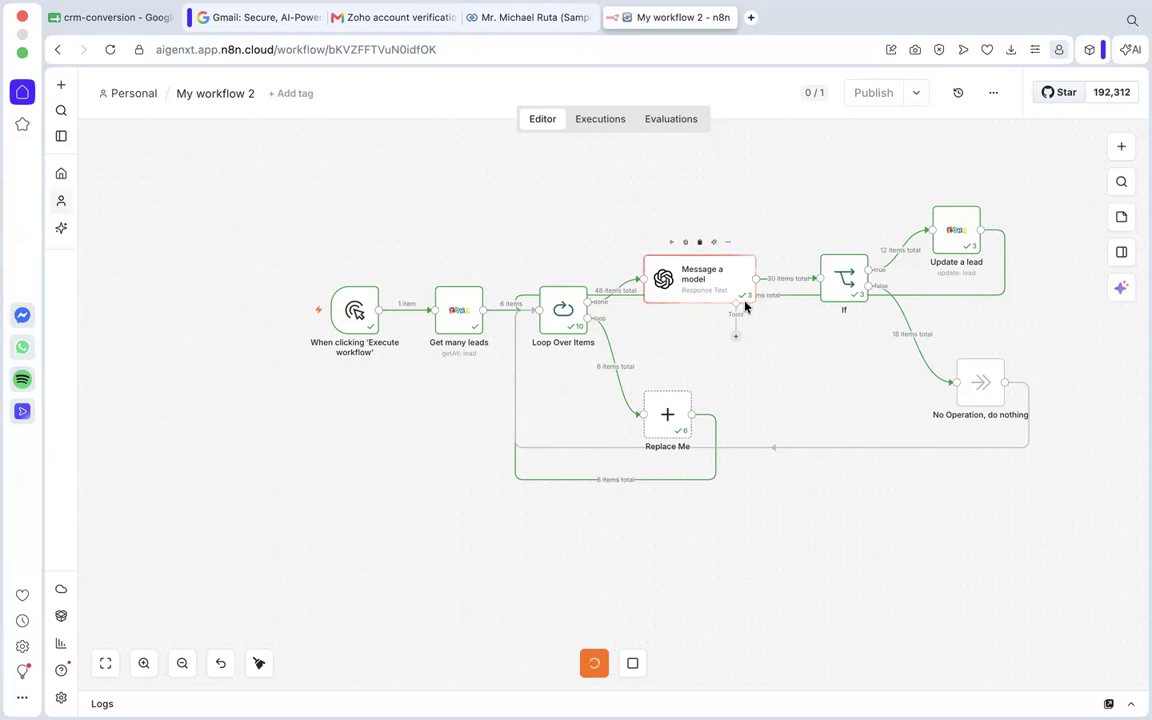
Switch to Zoho CRM, open the list of all leads and look through its records.
click(497, 18)
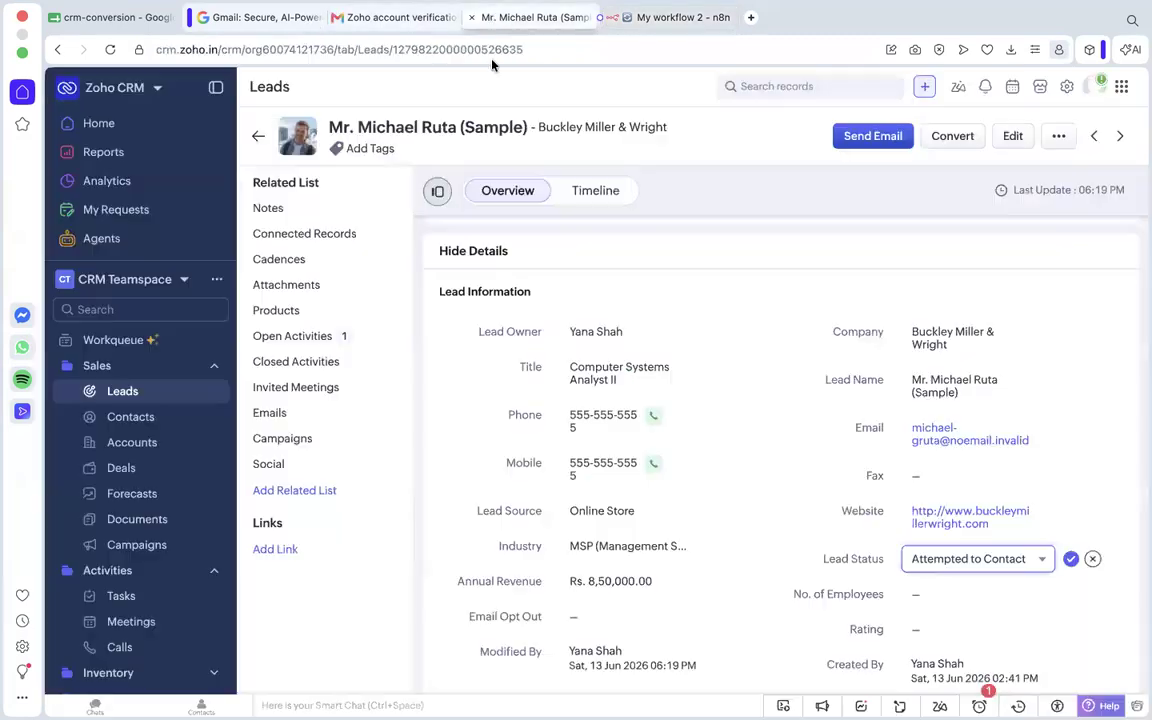
click(198, 392)
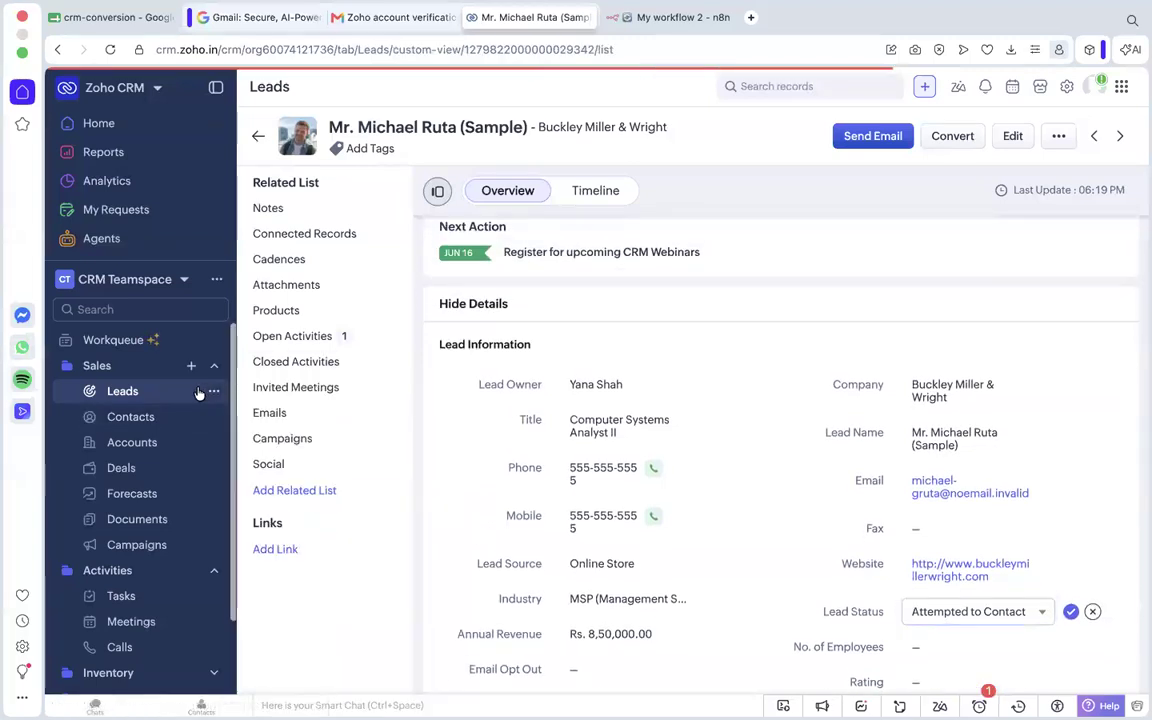
scroll(689, 483, up, 5)
scroll(689, 486, down, 5)
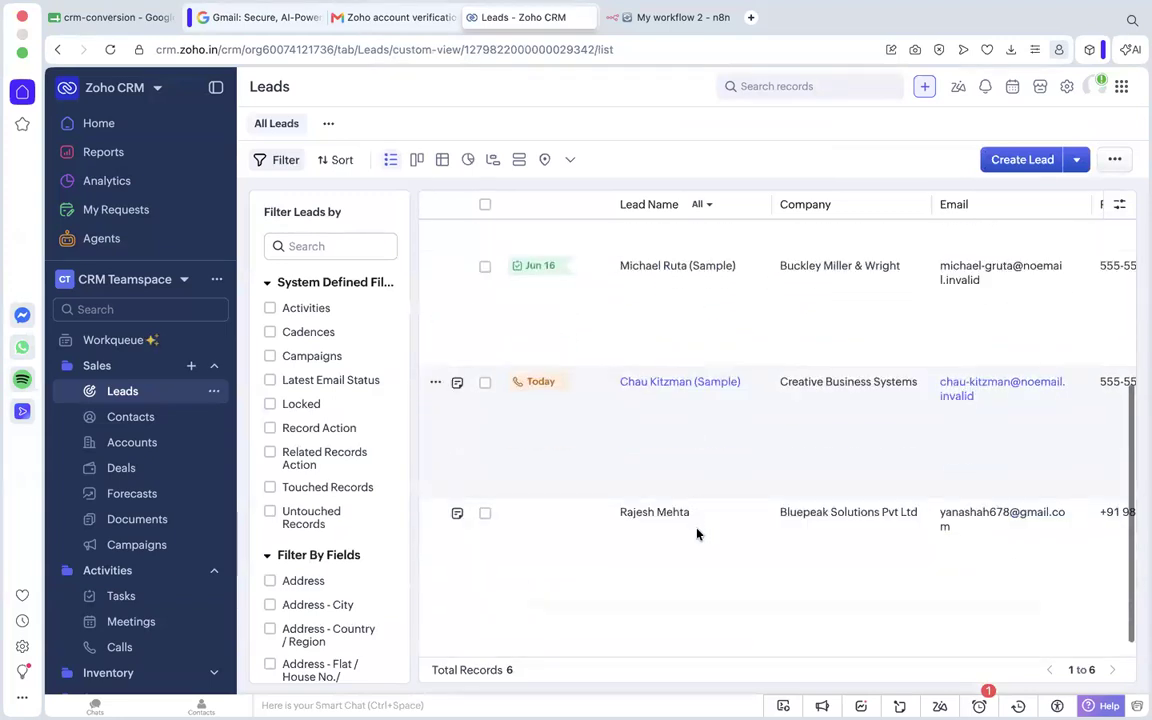
Return to the n8n workflow and stop the running execution.
click(680, 17)
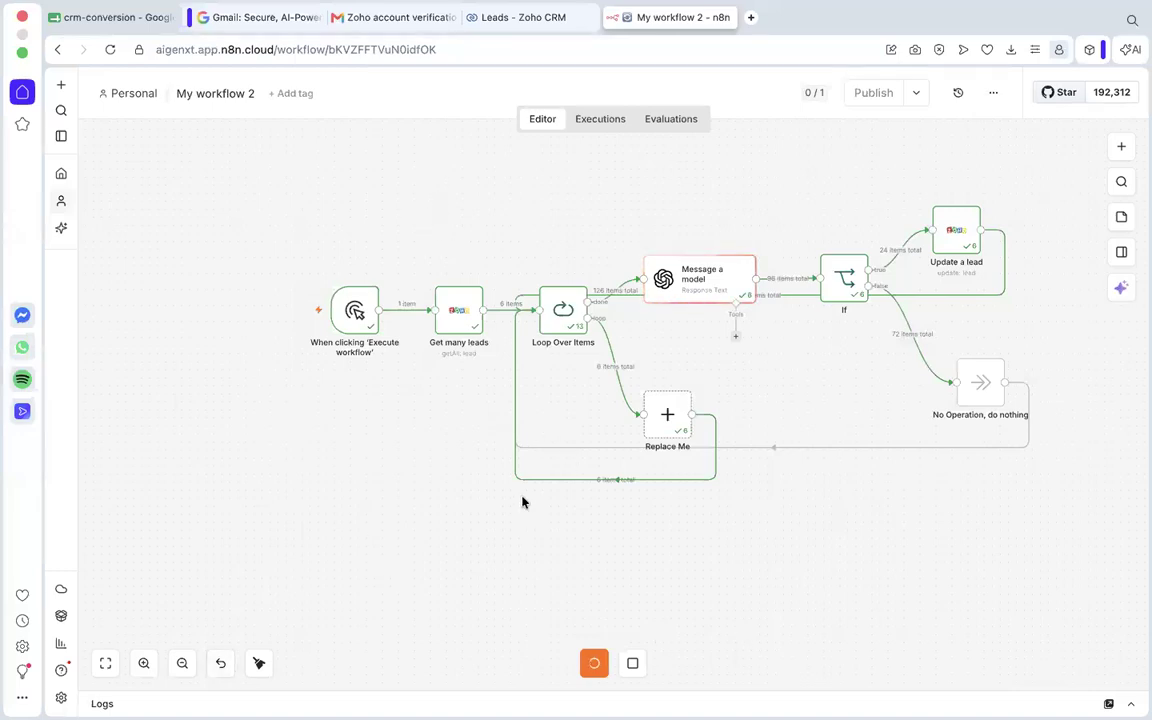
mouse_move(720, 283)
click(633, 663)
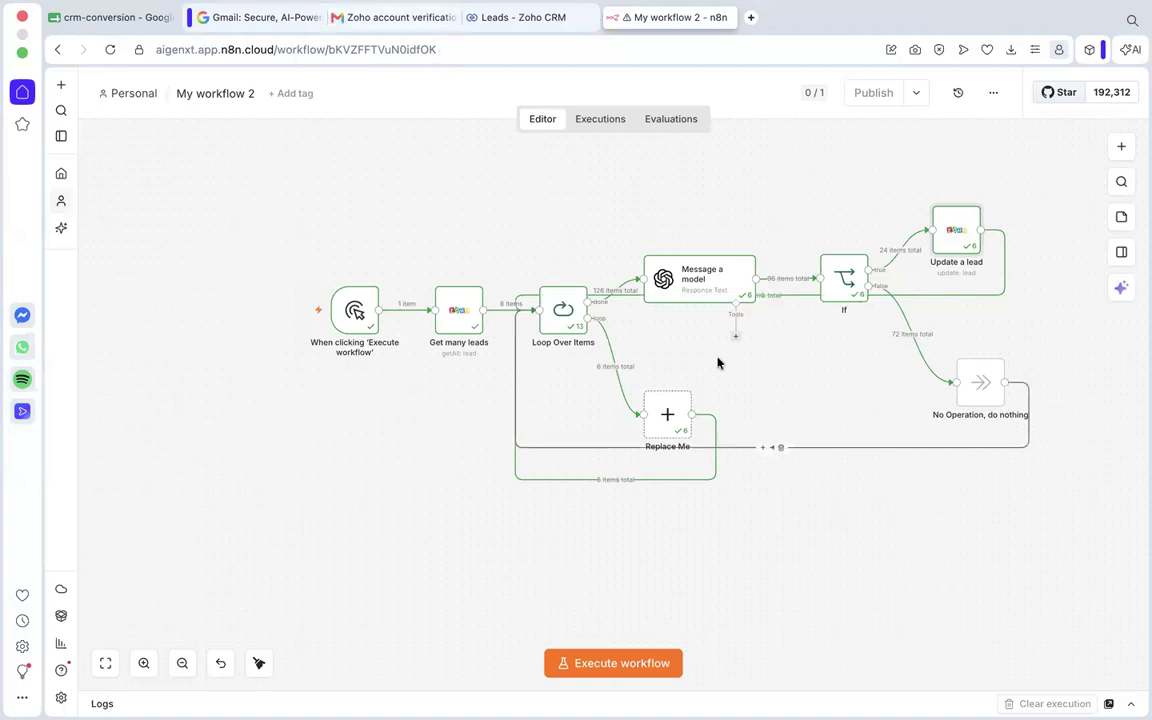
Review the lead records and their Description column in the Zoho CRM leads list, and return to the n8n workflow.
scroll(613, 449, up, 2)
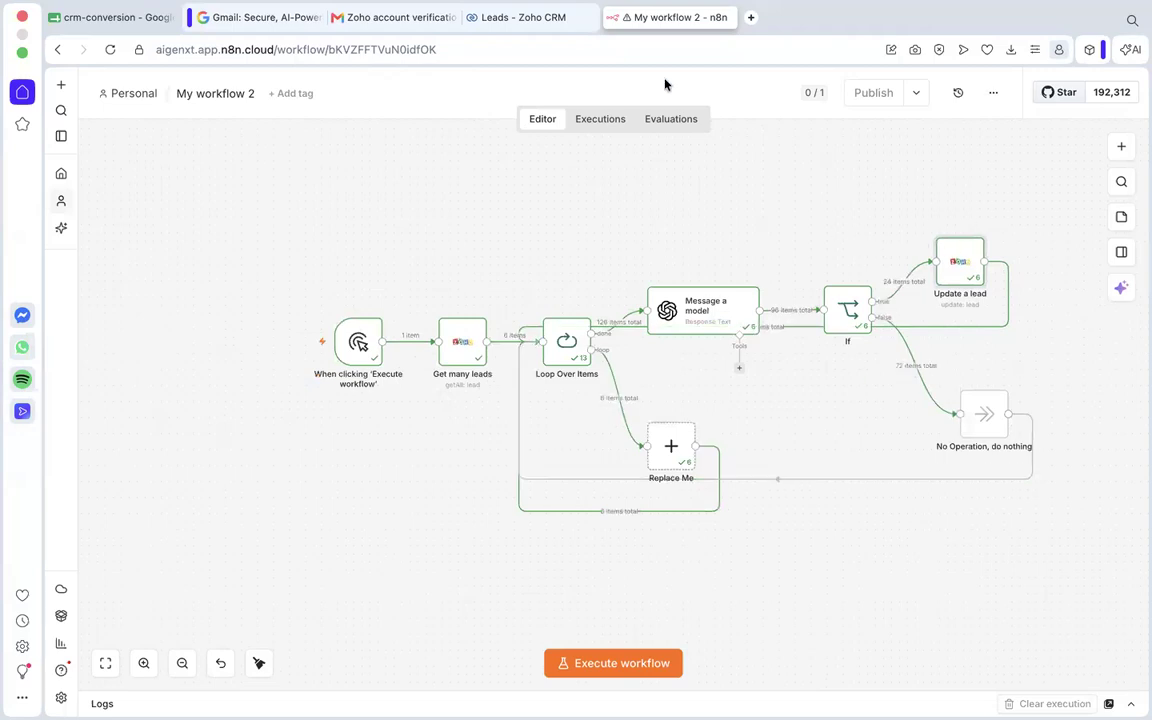
click(537, 17)
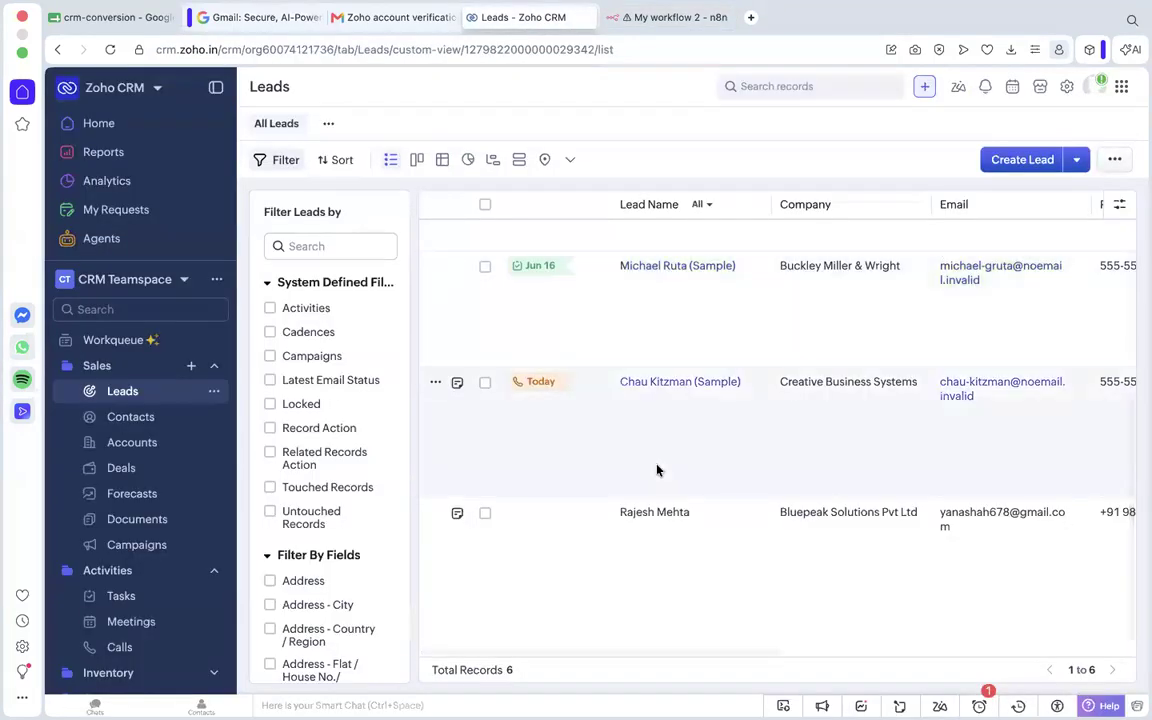
scroll(657, 470, up, 3)
scroll(657, 470, up, 1)
scroll(657, 470, right, 10)
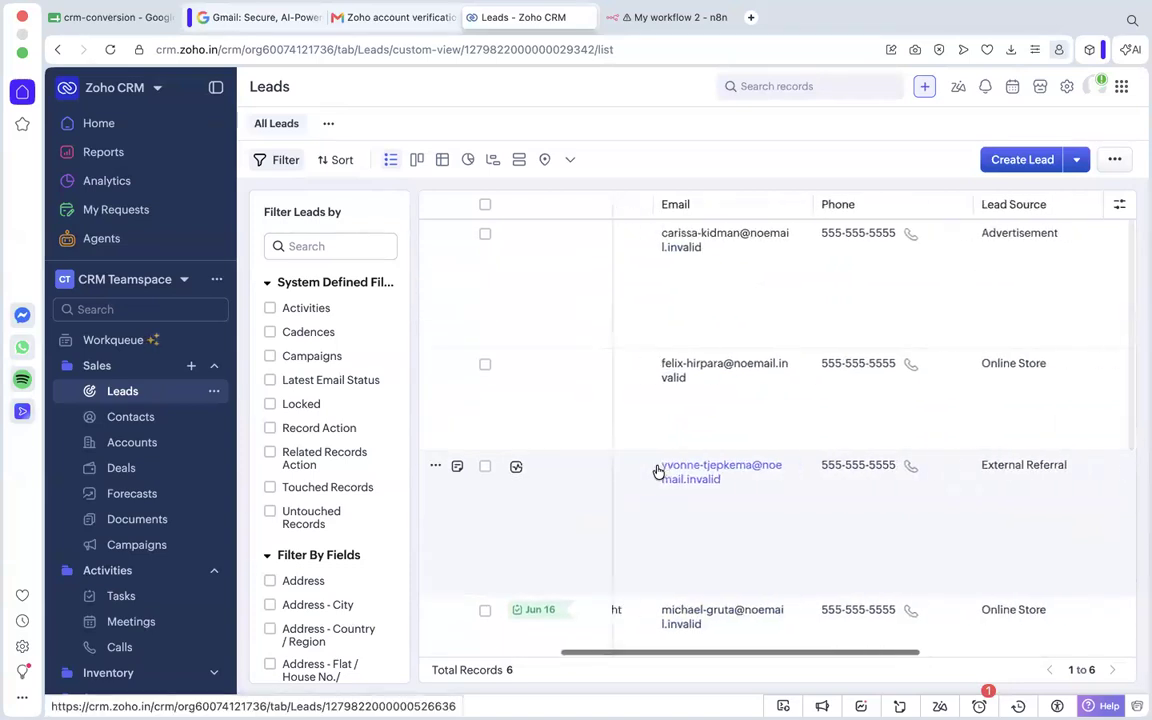
scroll(657, 470, right, 3)
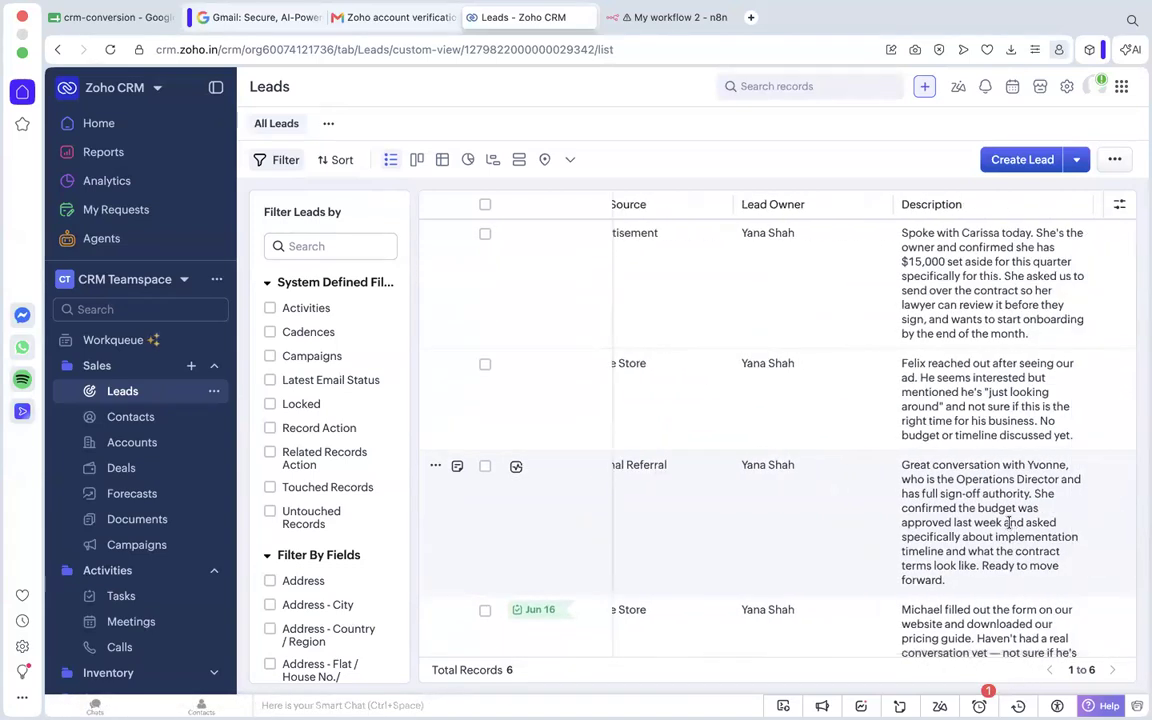
scroll(907, 470, down, 5)
scroll(805, 355, left, 12)
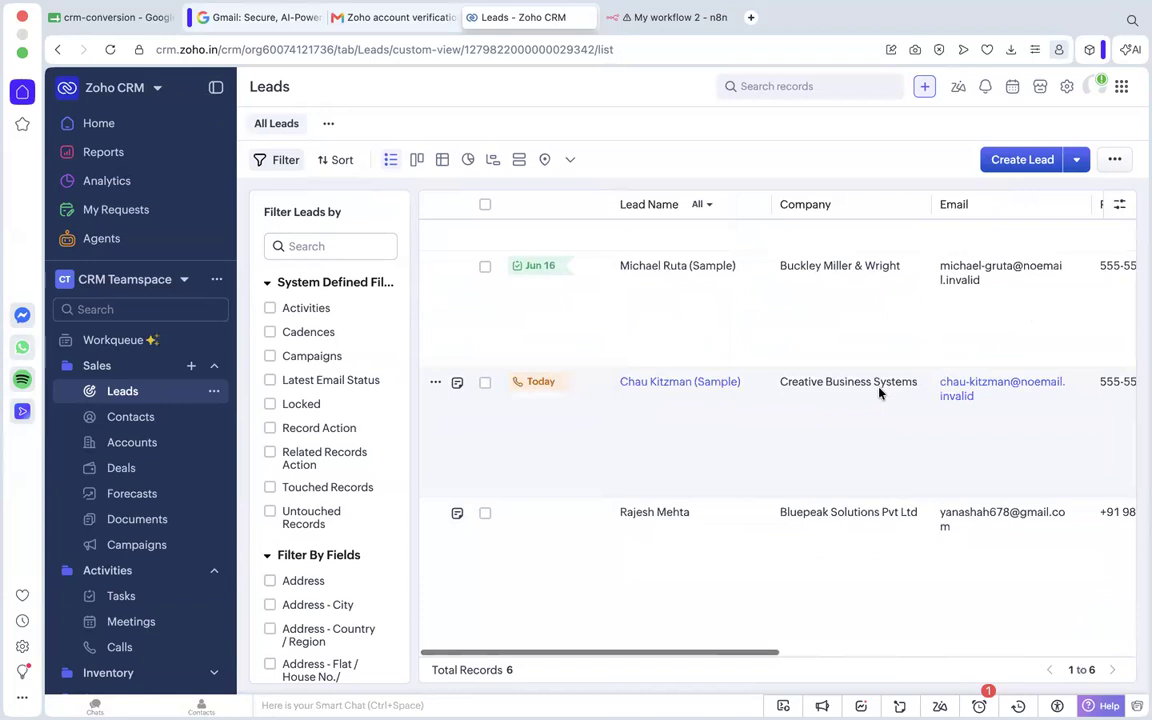
click(668, 17)
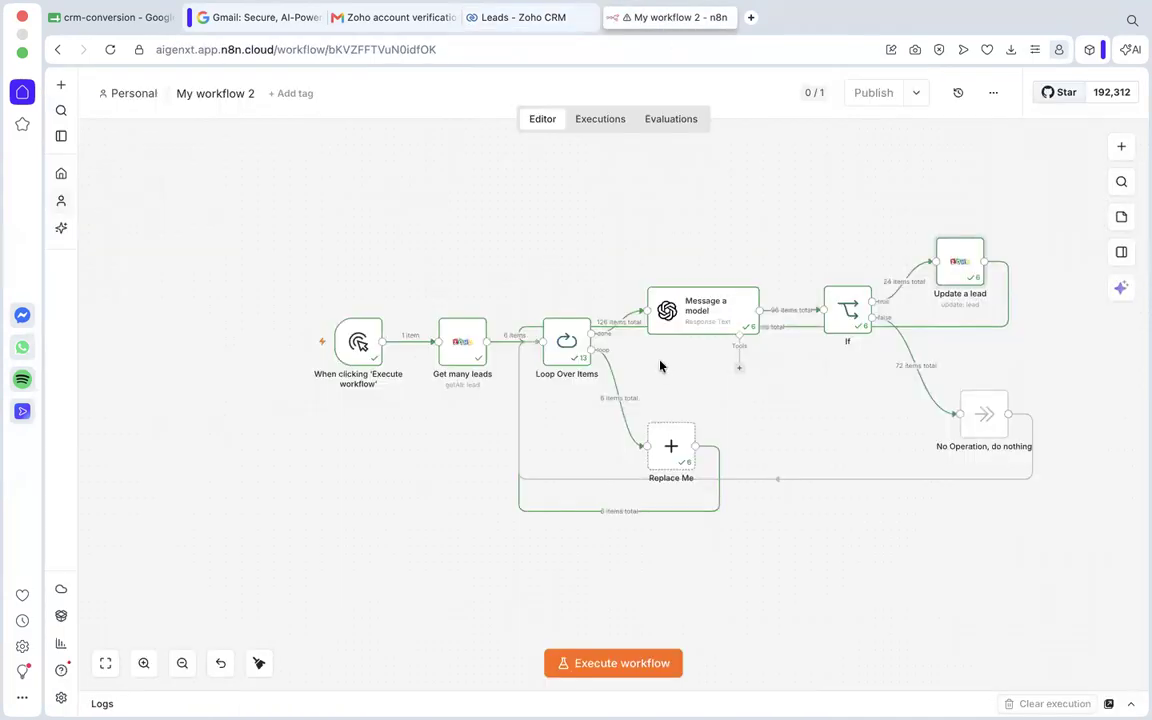